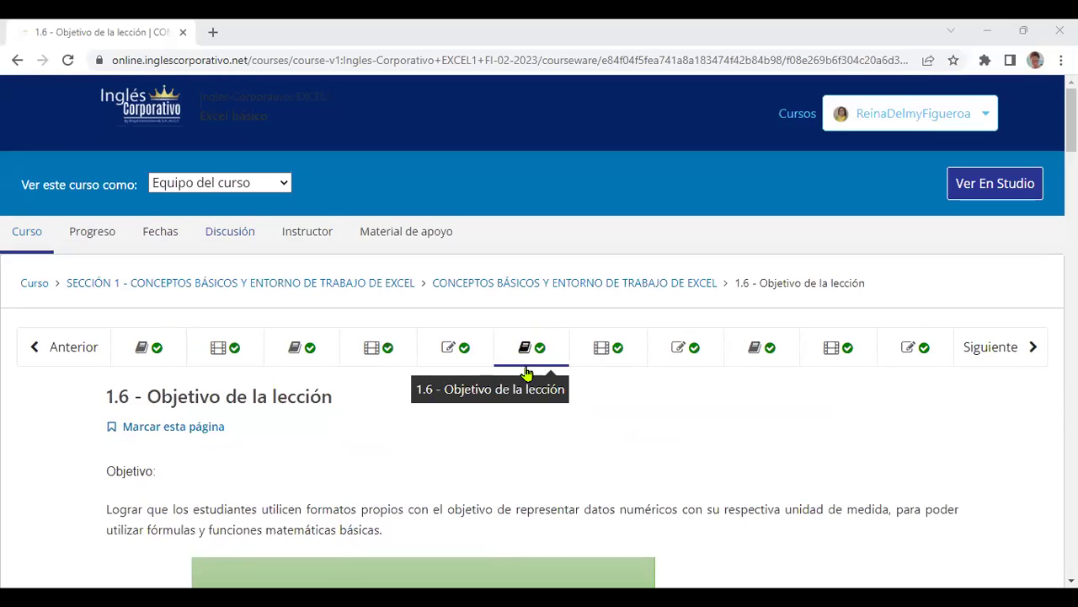
Step: Go through the 1.5 and 1.8 labs to reach the 1.11 Laboratorio quiz, scored 34.0/34.0
click(137, 349)
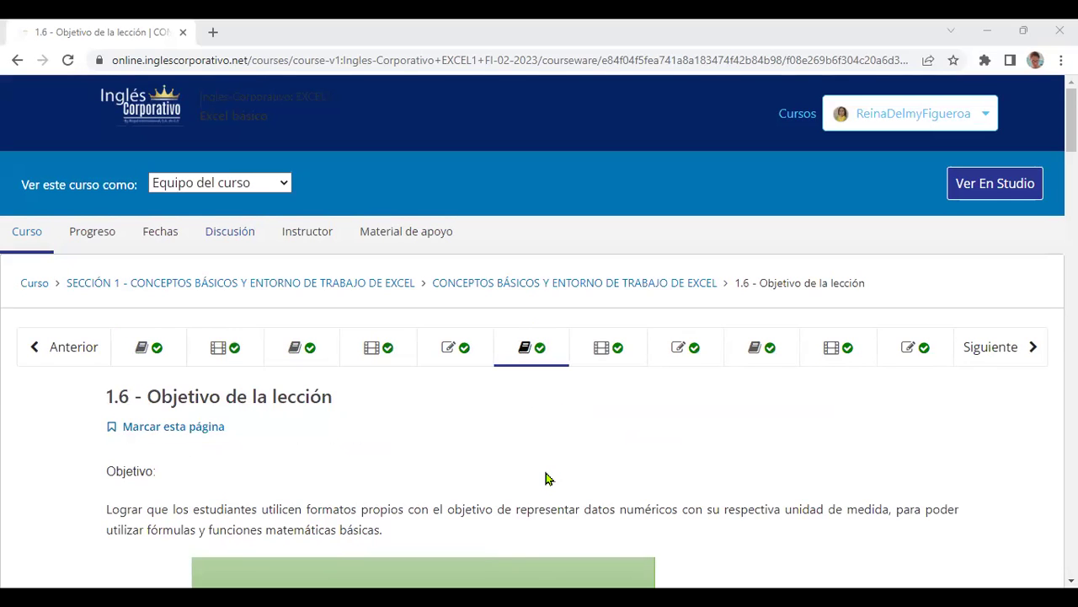
scroll(552, 467, down, 1)
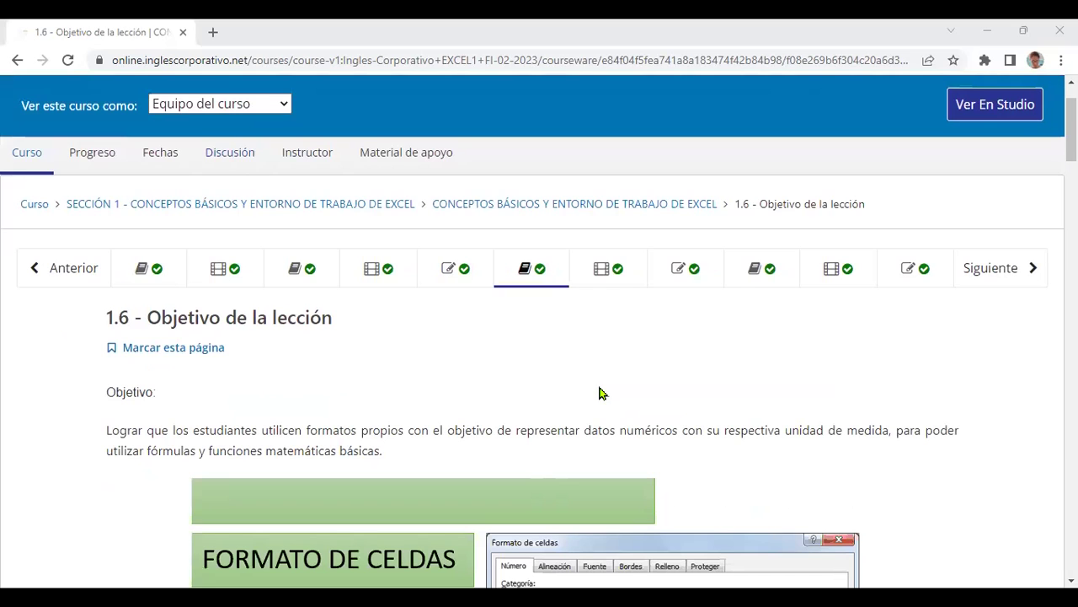
scroll(587, 389, down, 1)
scroll(587, 389, up, 1)
scroll(649, 382, down, 2)
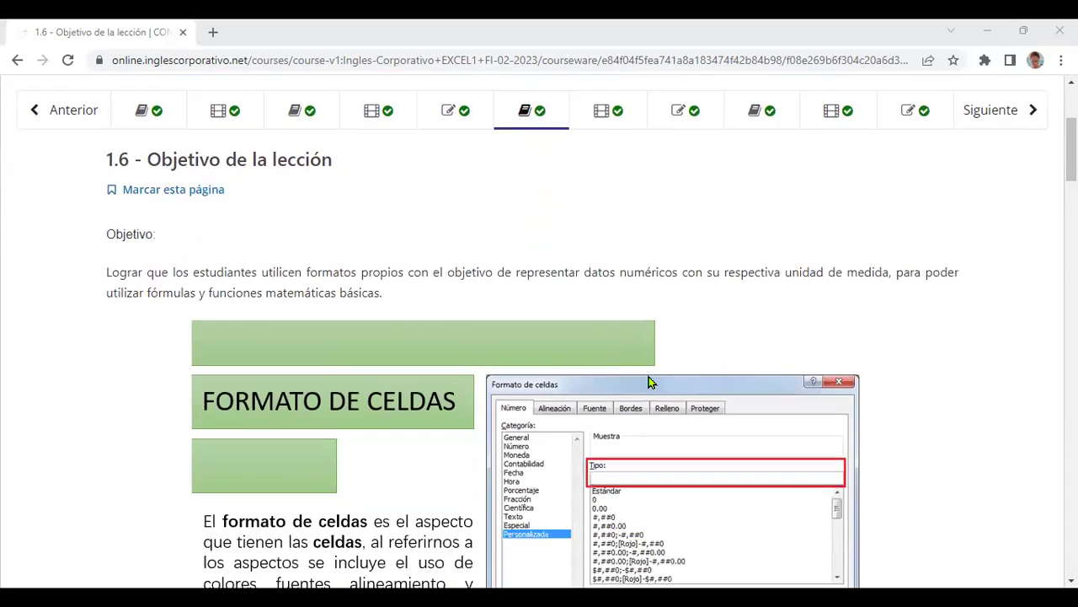
scroll(648, 382, up, 2)
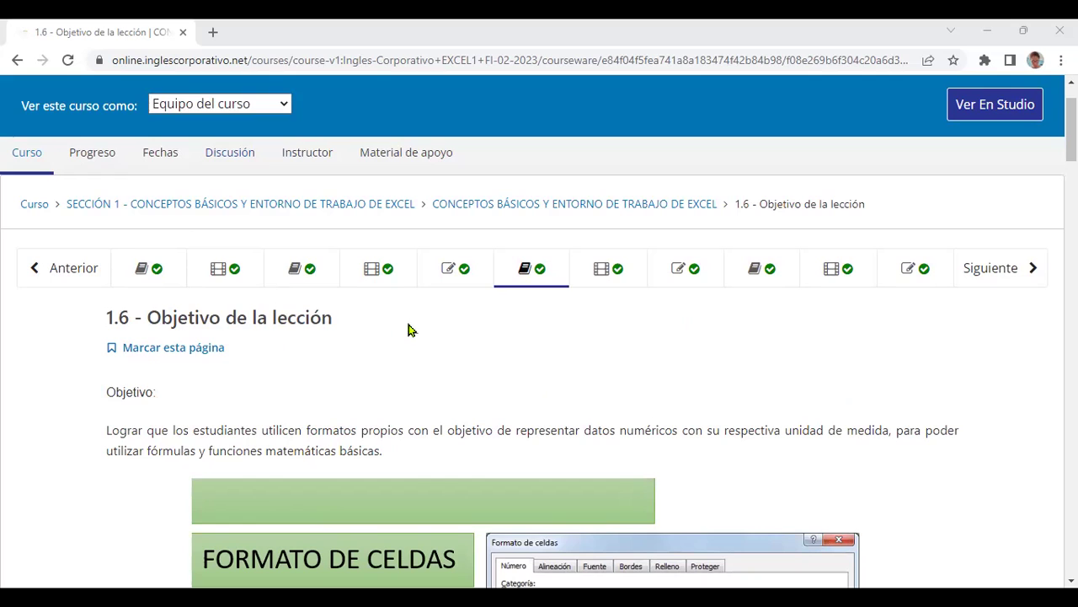
click(450, 277)
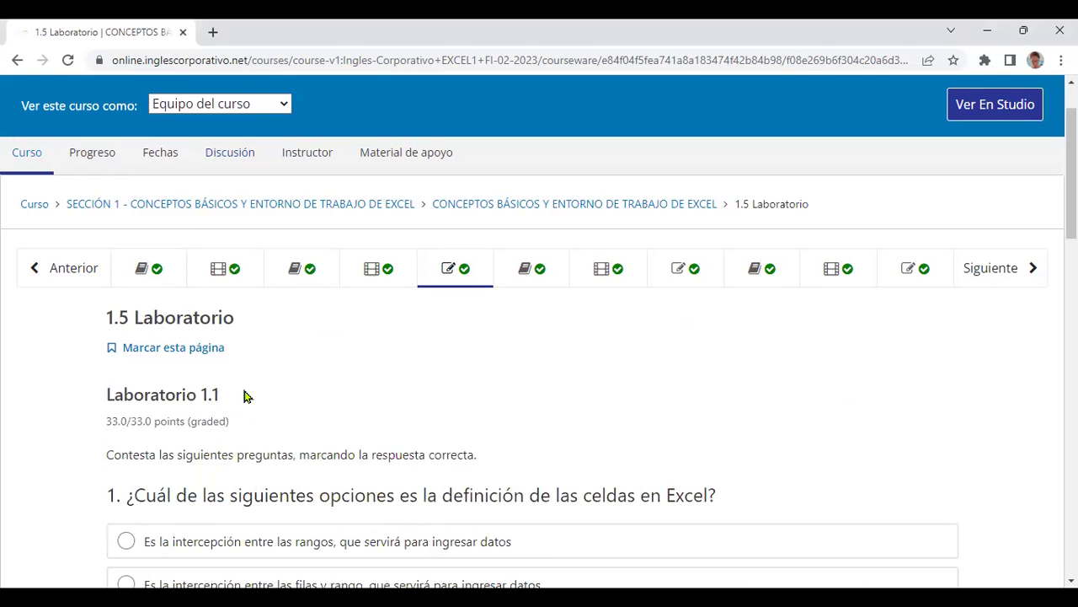
click(690, 275)
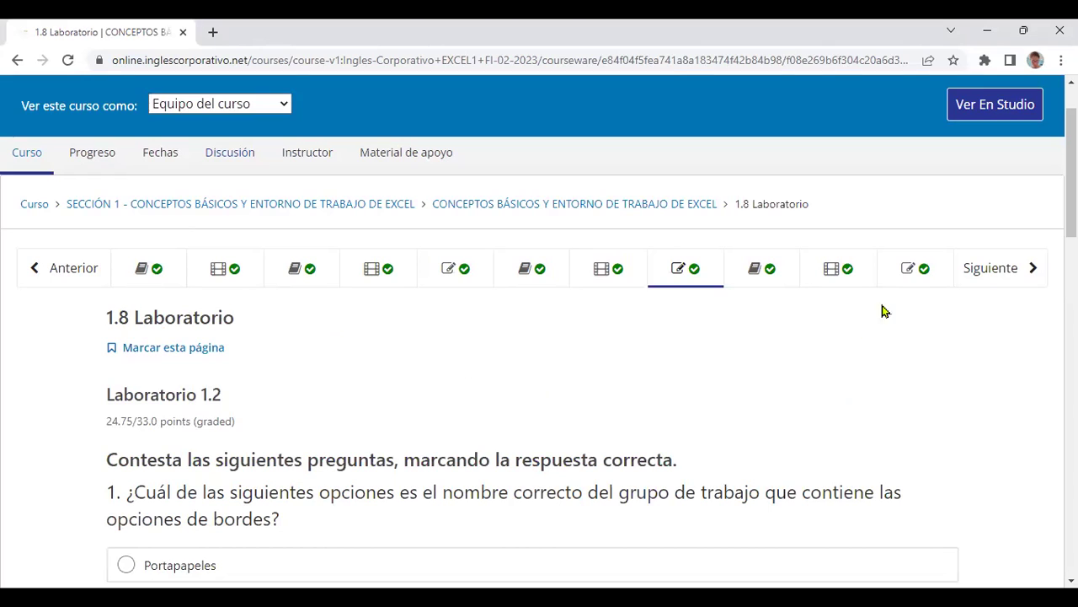
click(910, 276)
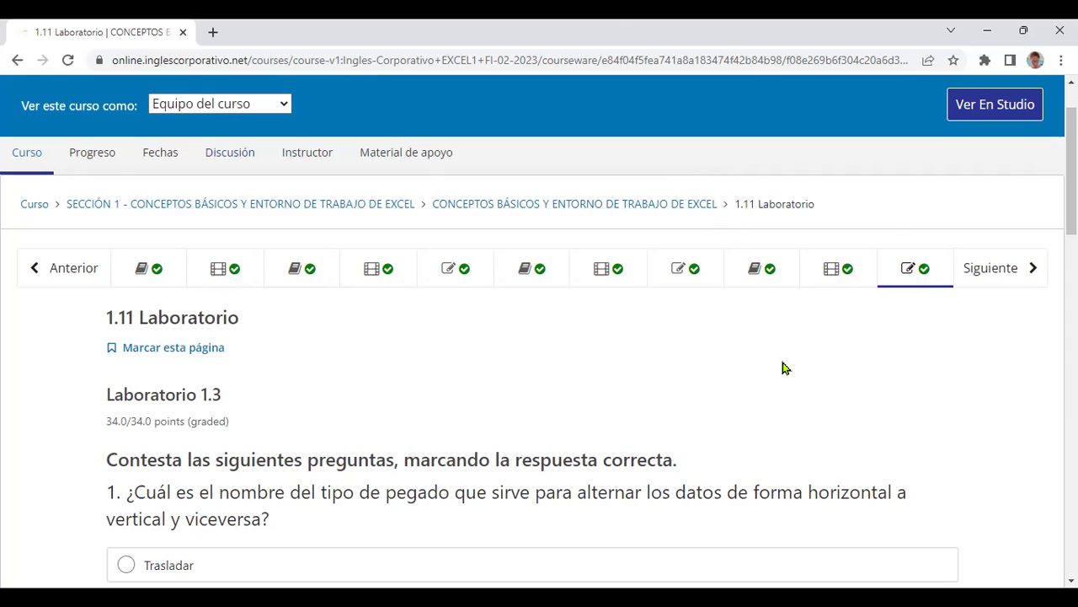
scroll(782, 367, down, 1)
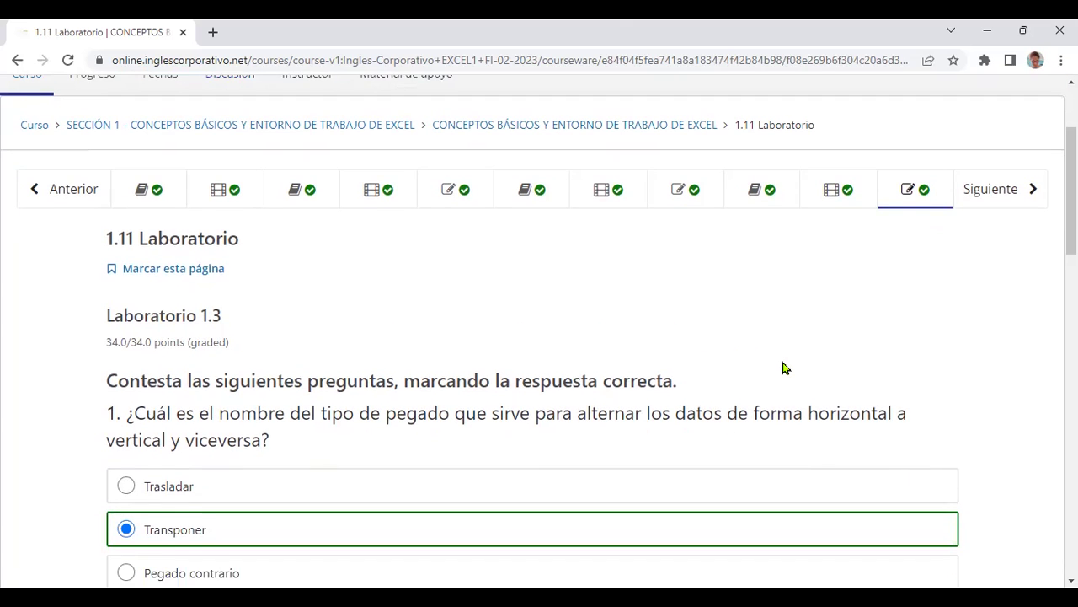
scroll(782, 367, up, 1)
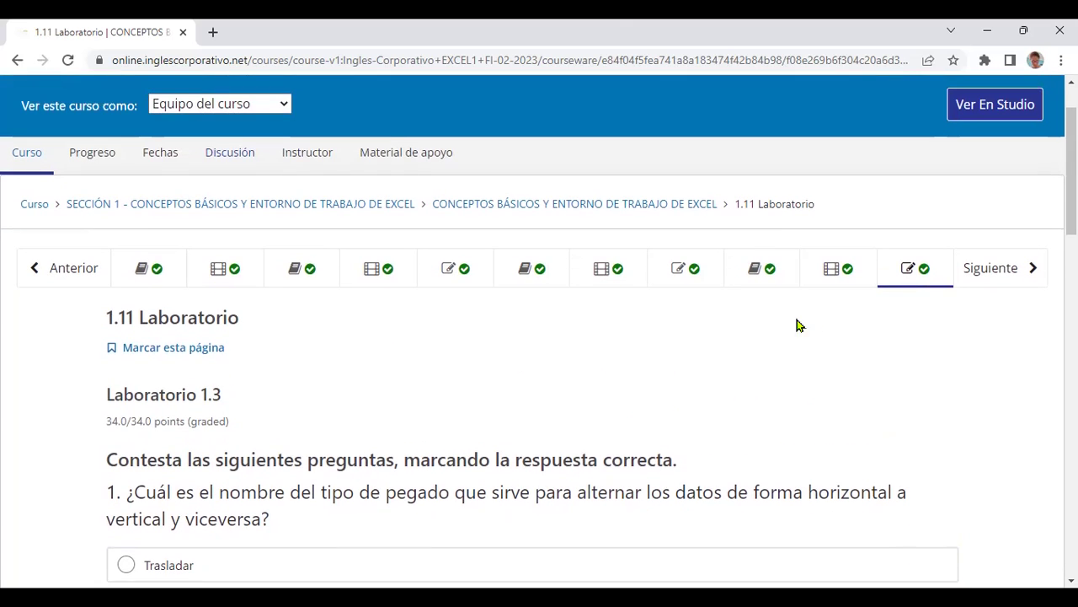
scroll(663, 398, down, 10)
scroll(664, 398, down, 3)
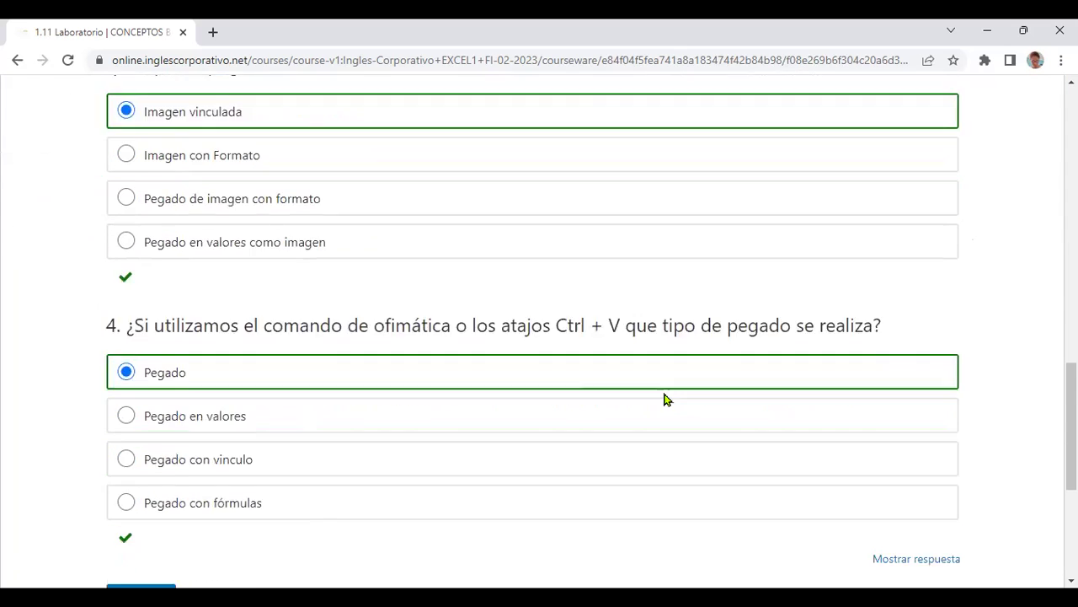
scroll(894, 335, up, 2)
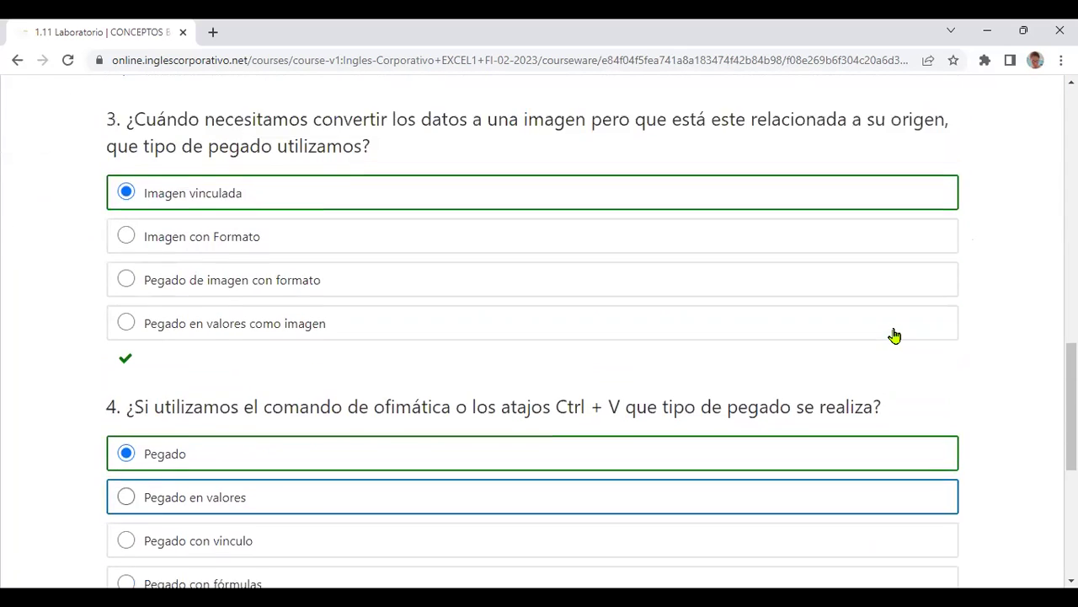
scroll(895, 335, up, 2)
scroll(895, 335, up, 1)
scroll(894, 335, up, 2)
scroll(894, 336, up, 5)
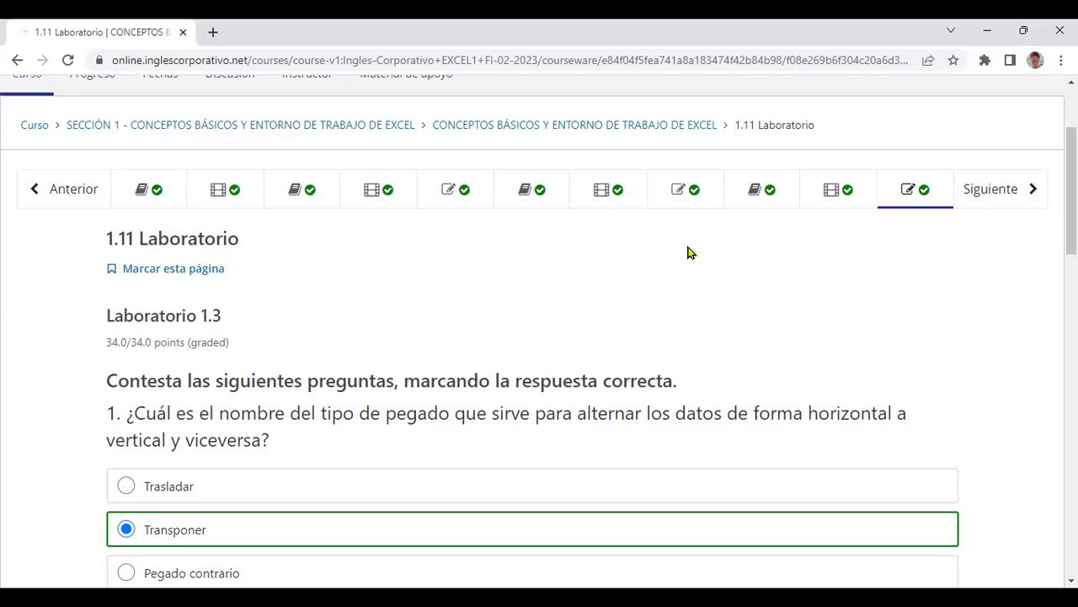
scroll(748, 287, down, 1)
scroll(748, 287, down, 5)
scroll(748, 288, down, 2)
scroll(748, 287, down, 4)
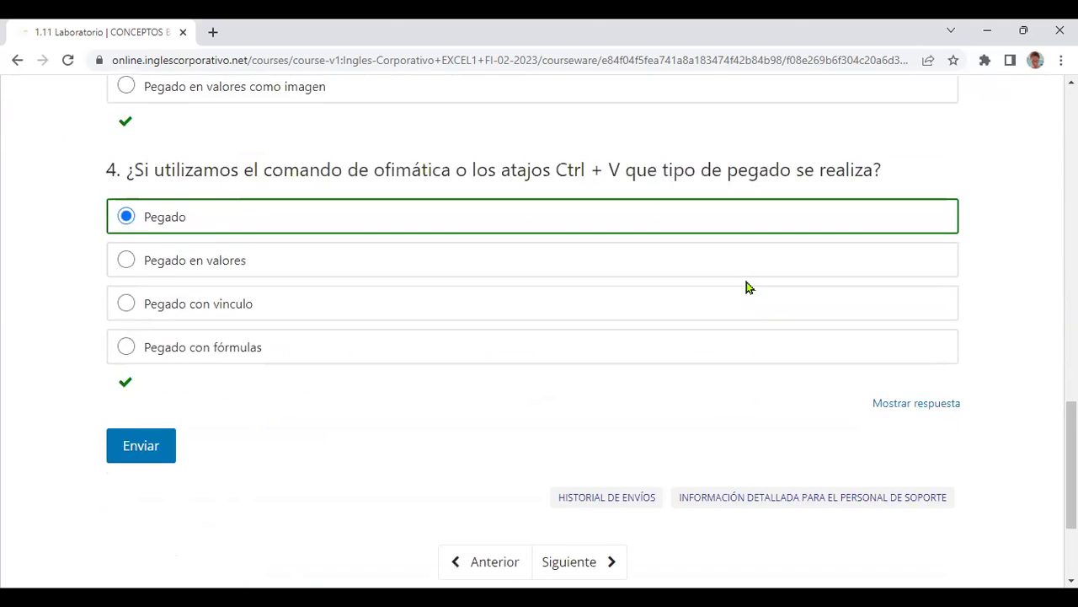
scroll(748, 287, down, 2)
scroll(748, 288, up, 1)
scroll(748, 287, up, 1)
scroll(748, 288, up, 4)
scroll(748, 287, up, 5)
scroll(748, 287, up, 5)
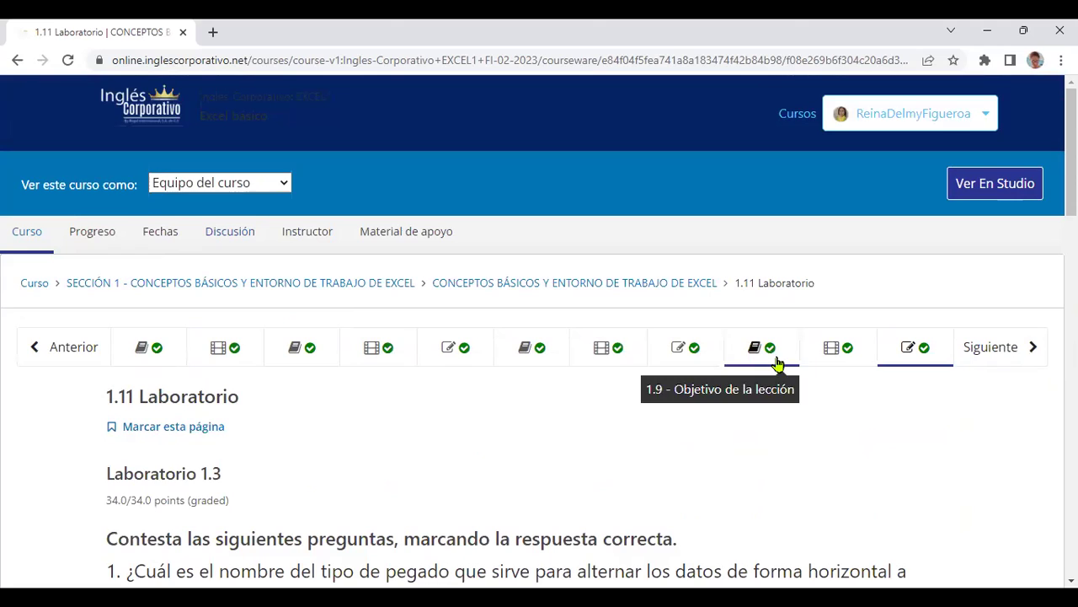
Step: Go back to lesson 1.6 and scroll down to the Formato de celdas dialog illustration
click(538, 352)
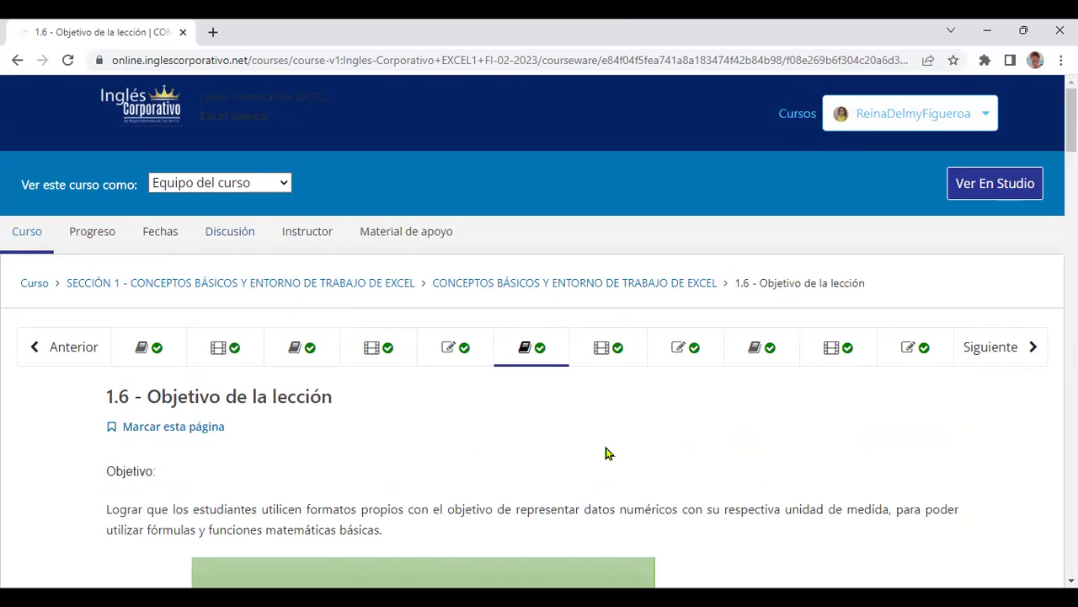
scroll(605, 453, down, 1)
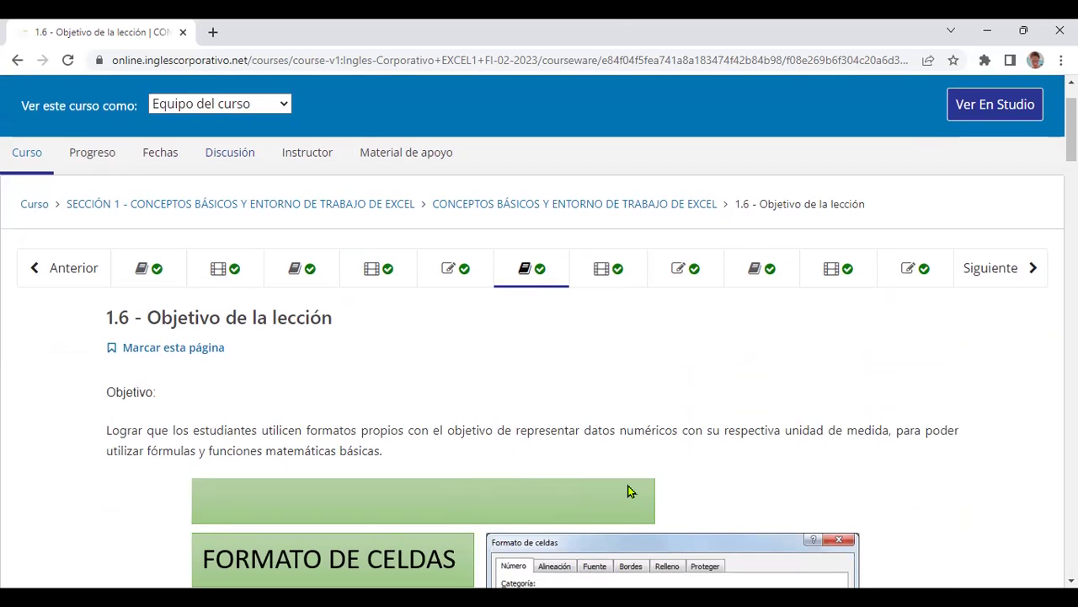
scroll(628, 491, down, 1)
scroll(628, 491, down, 1)
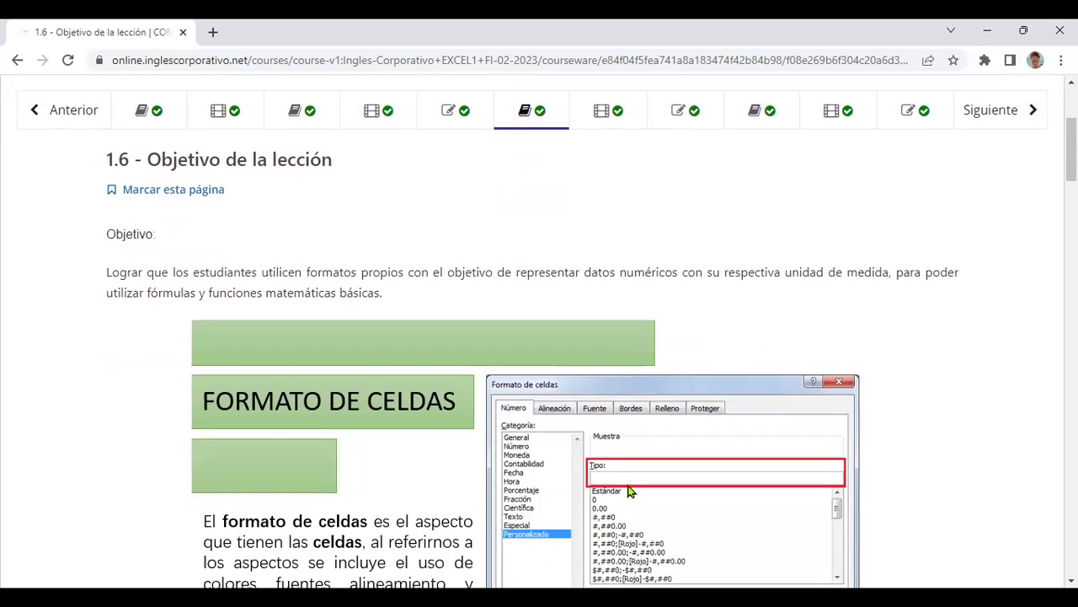
scroll(627, 491, down, 1)
scroll(628, 492, down, 1)
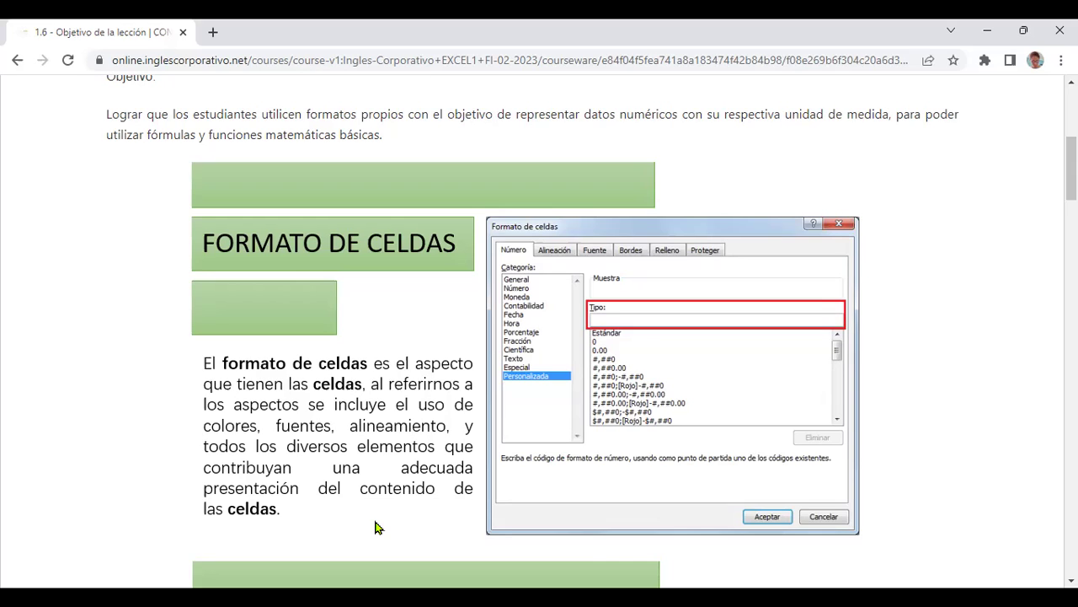
scroll(377, 527, down, 1)
scroll(379, 521, down, 2)
scroll(383, 513, down, 2)
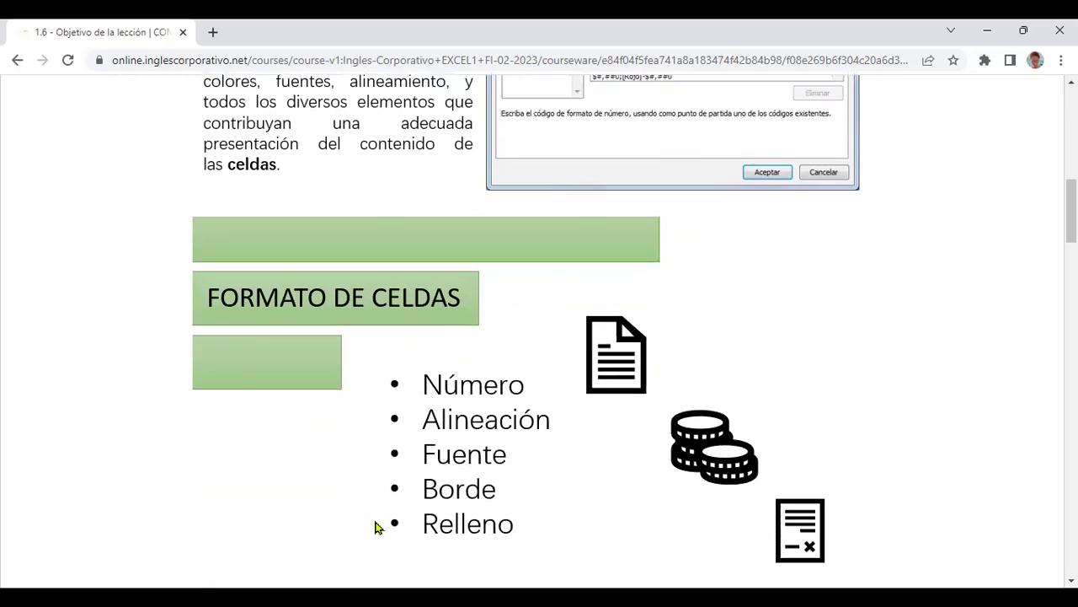
scroll(383, 497, down, 1)
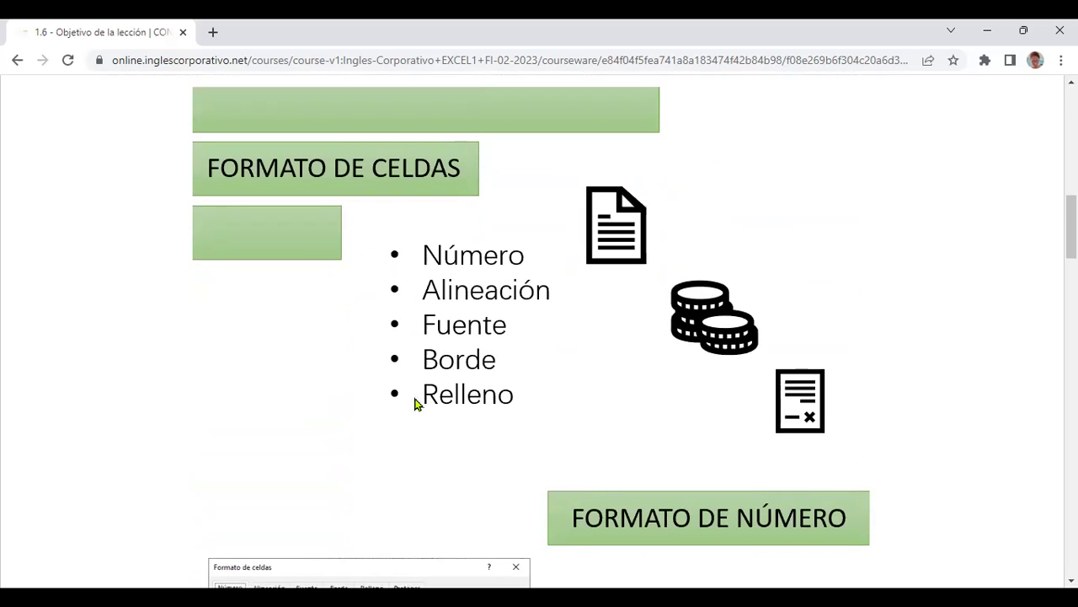
scroll(570, 329, down, 2)
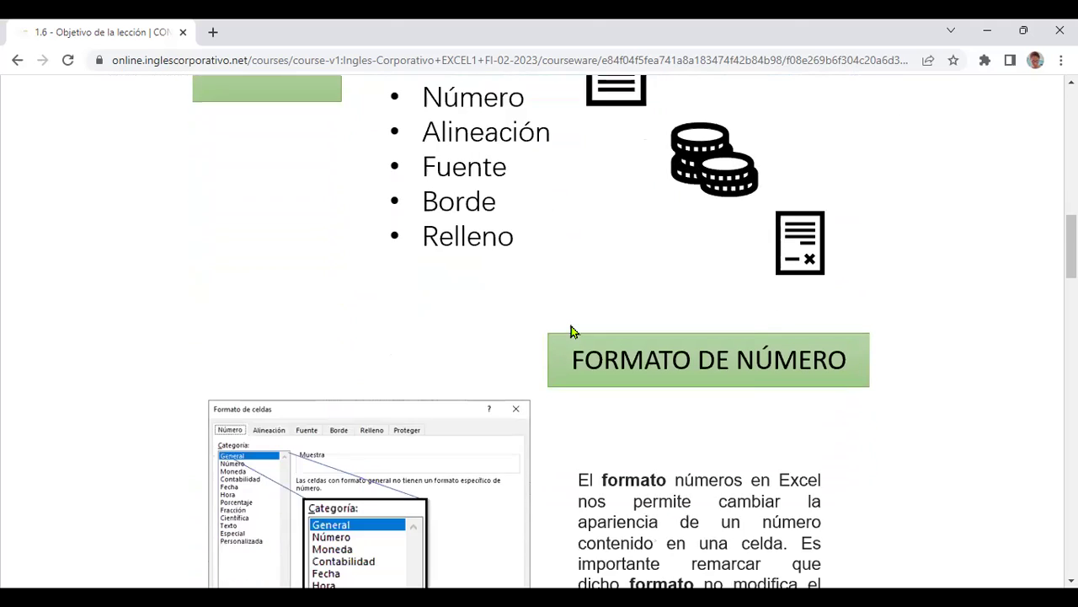
scroll(571, 329, down, 1)
scroll(570, 331, down, 1)
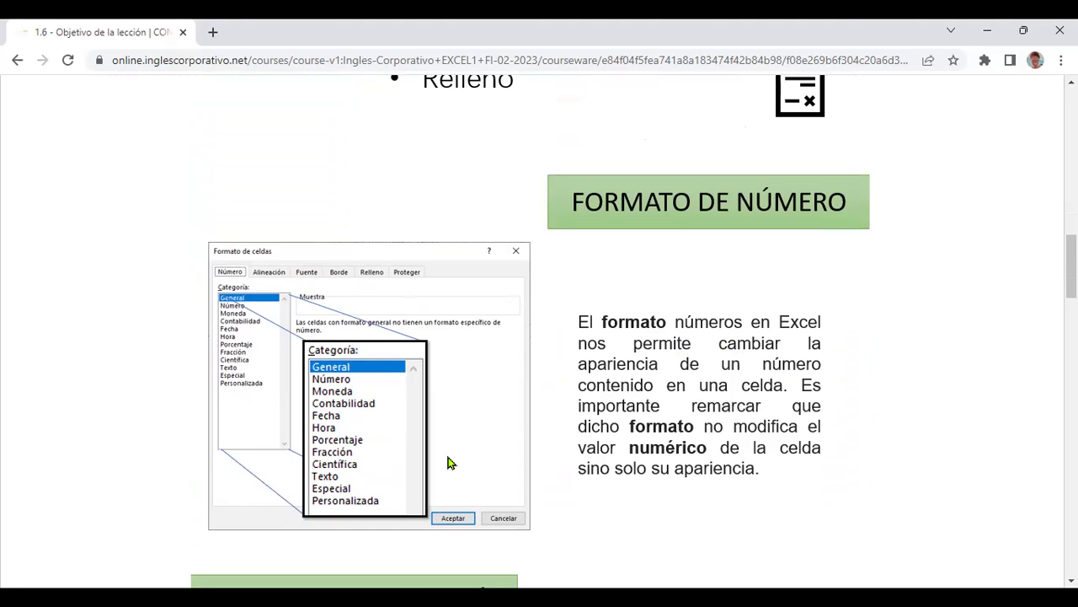
scroll(448, 462, down, 2)
scroll(448, 463, down, 2)
scroll(448, 463, down, 1)
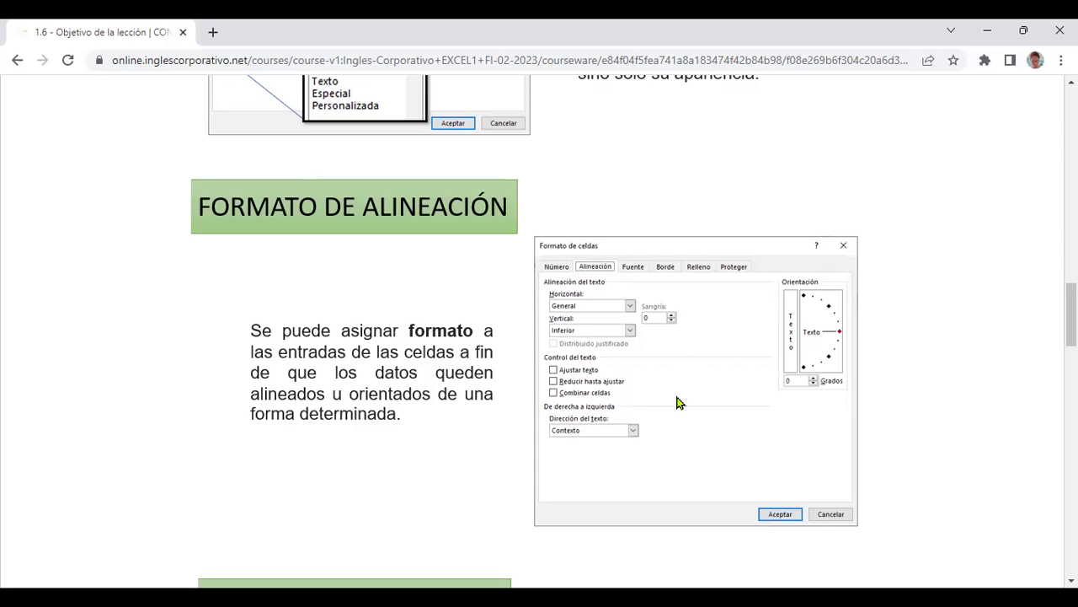
scroll(792, 308, down, 5)
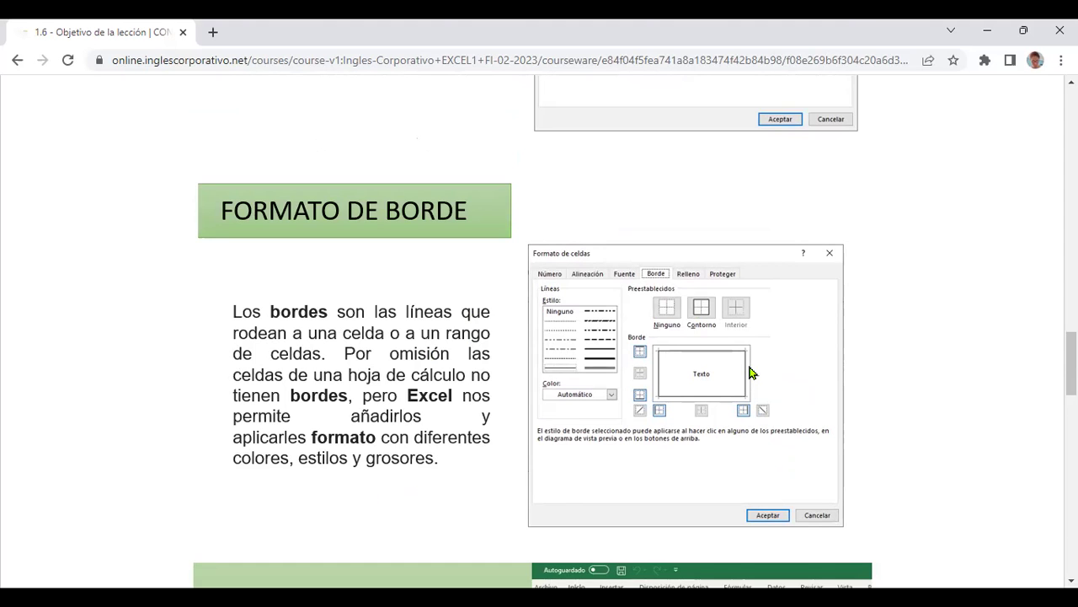
scroll(753, 372, down, 1)
scroll(752, 373, down, 2)
scroll(753, 373, down, 2)
scroll(752, 373, down, 2)
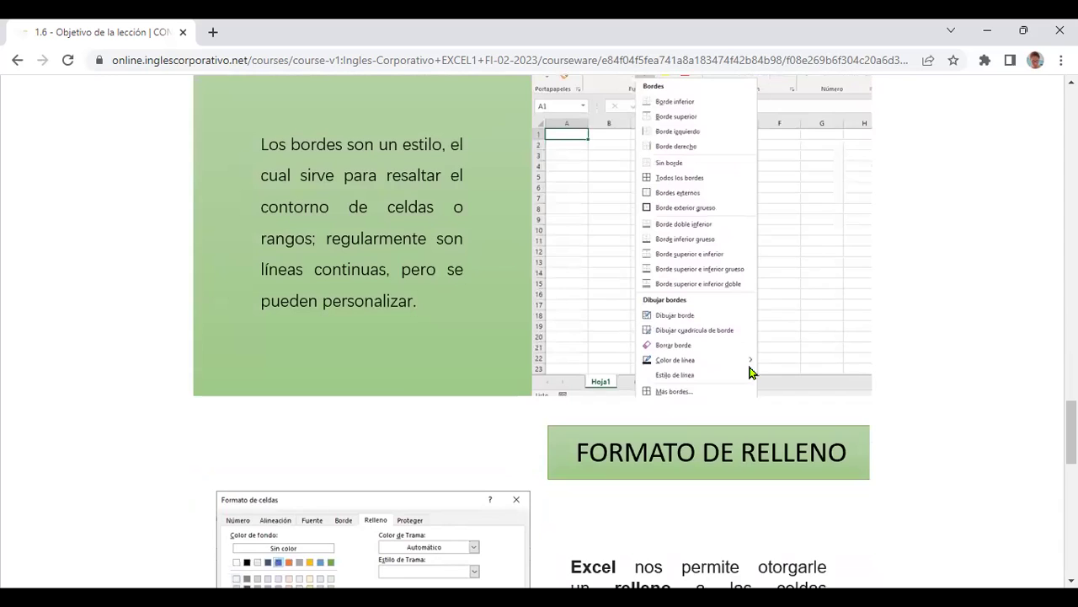
scroll(752, 372, up, 1)
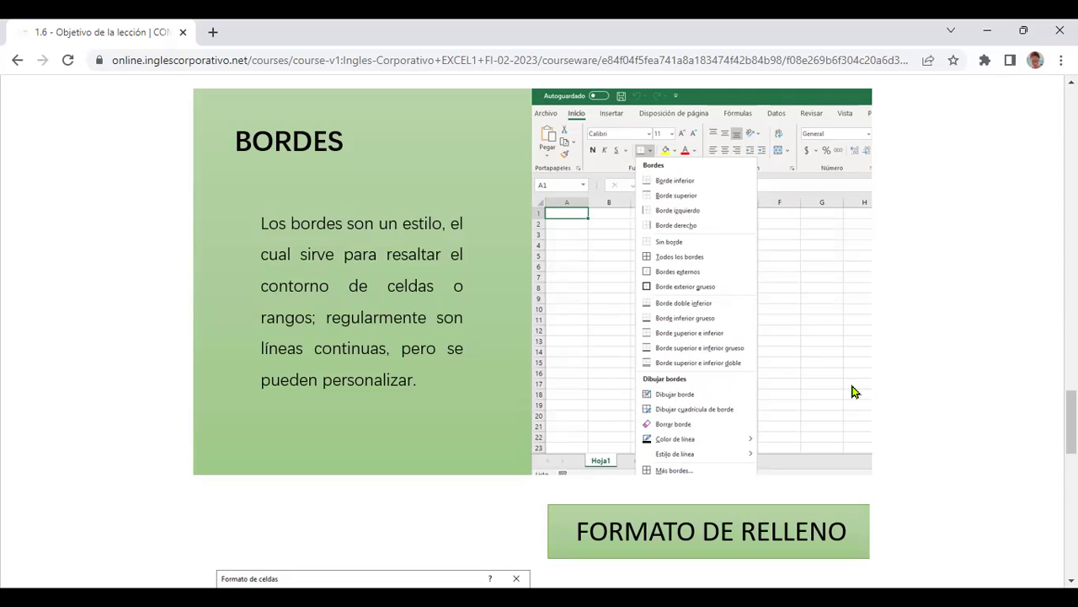
scroll(853, 391, down, 2)
scroll(853, 392, down, 1)
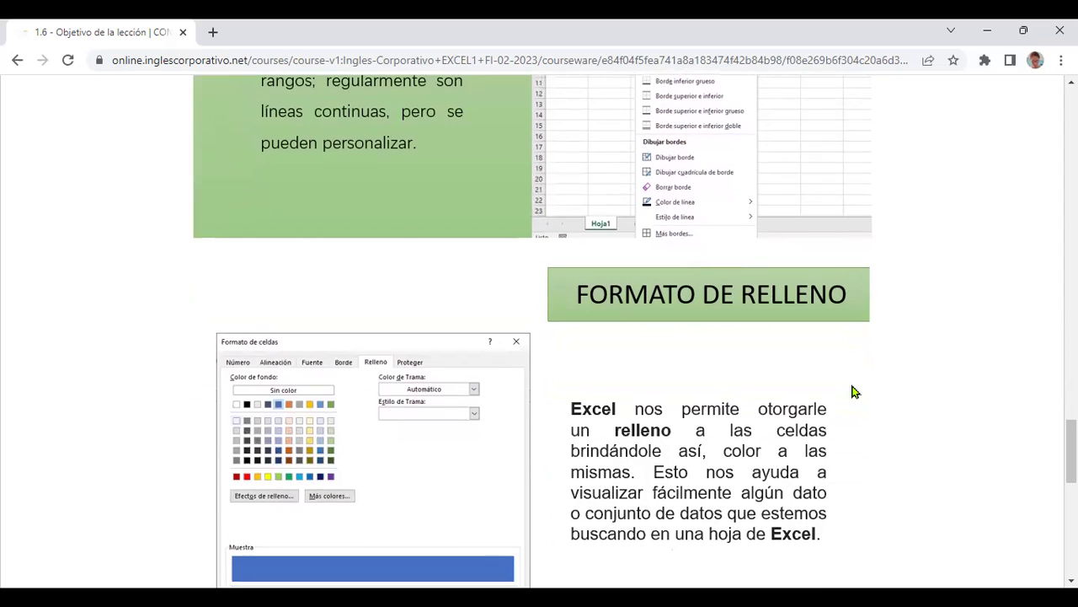
scroll(853, 392, down, 1)
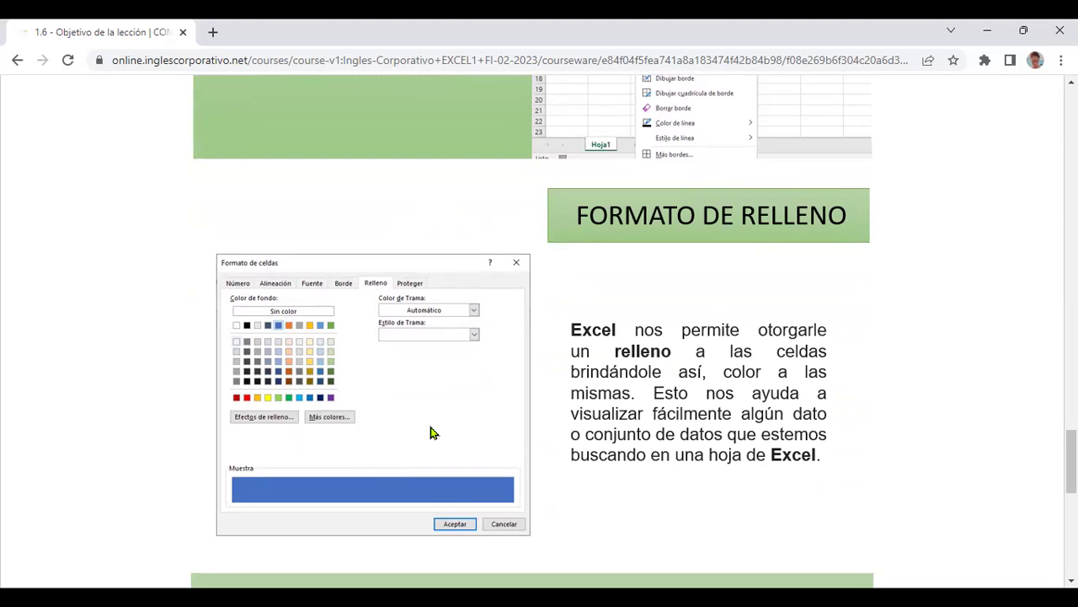
scroll(464, 422, down, 2)
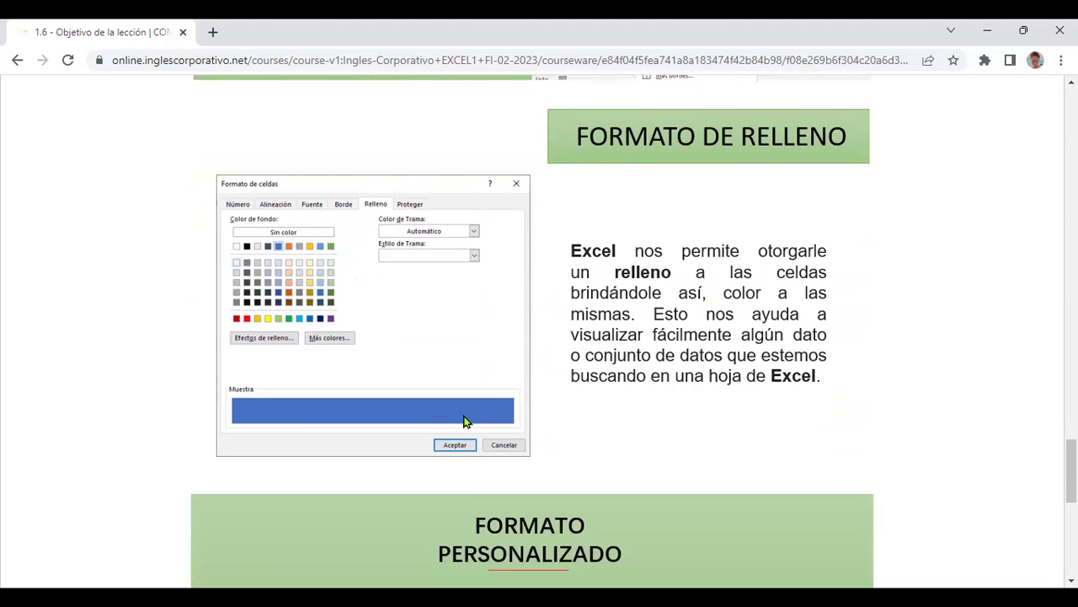
scroll(464, 421, down, 2)
scroll(497, 406, down, 2)
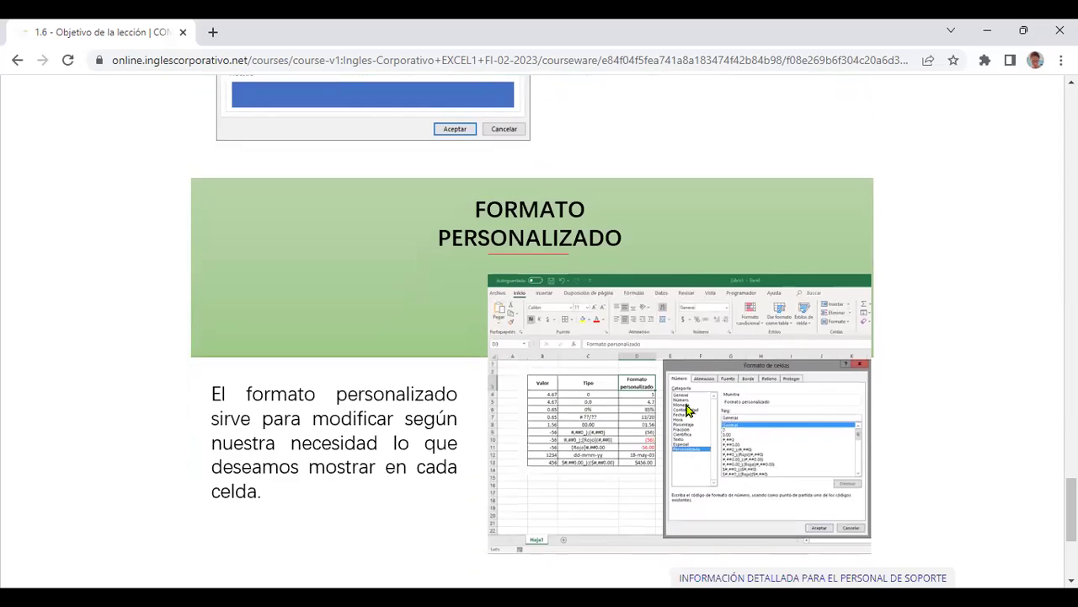
scroll(687, 409, down, 2)
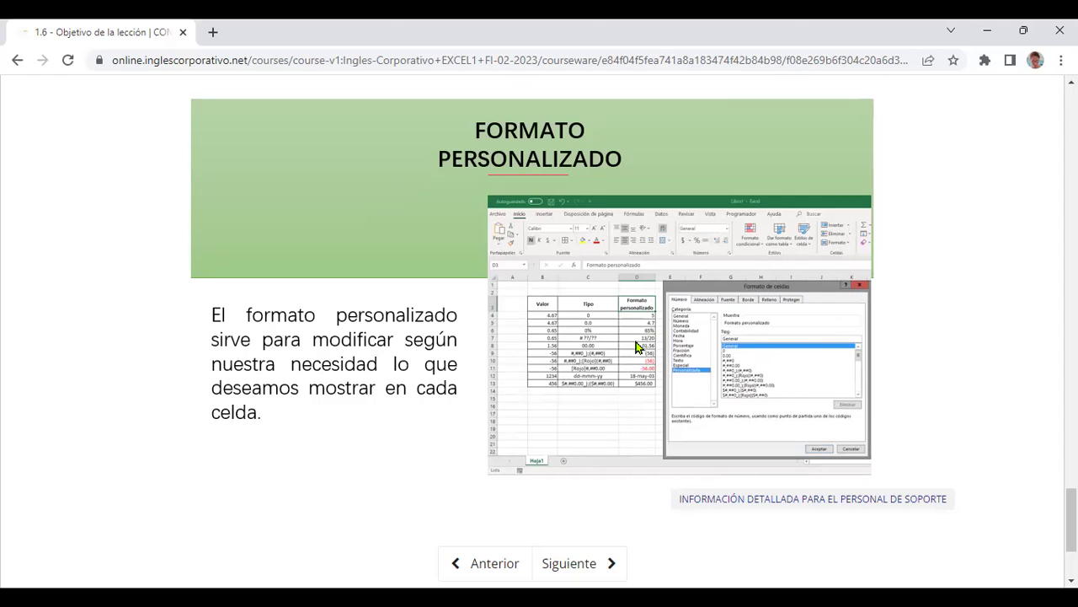
scroll(633, 386, up, 1)
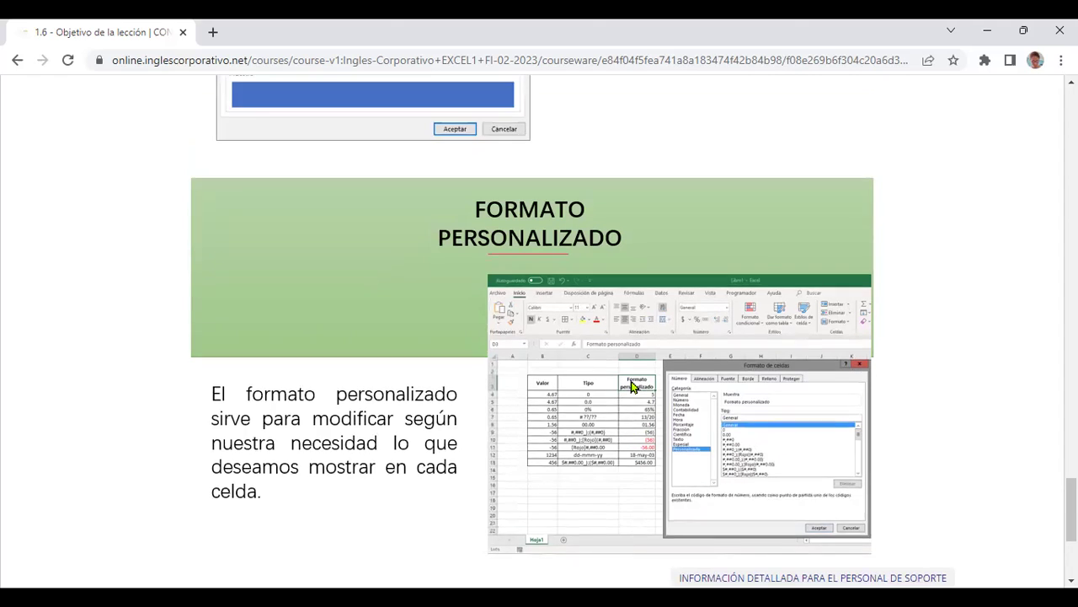
scroll(636, 379, up, 1)
scroll(638, 373, up, 1)
scroll(638, 373, up, 1)
scroll(637, 372, up, 2)
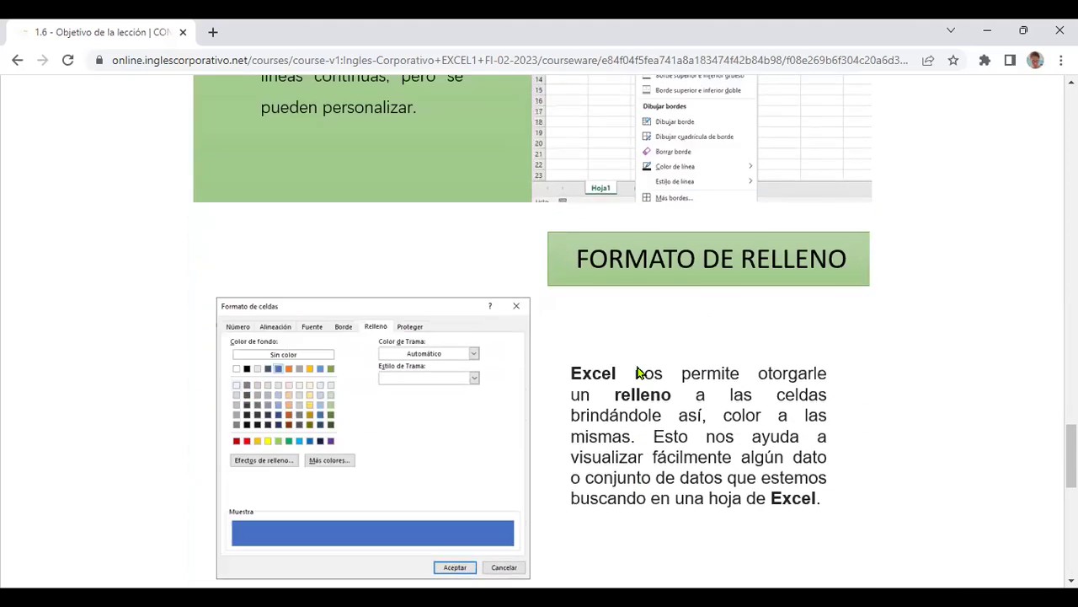
scroll(638, 372, up, 2)
scroll(638, 373, up, 1)
scroll(637, 372, up, 2)
scroll(637, 372, up, 2)
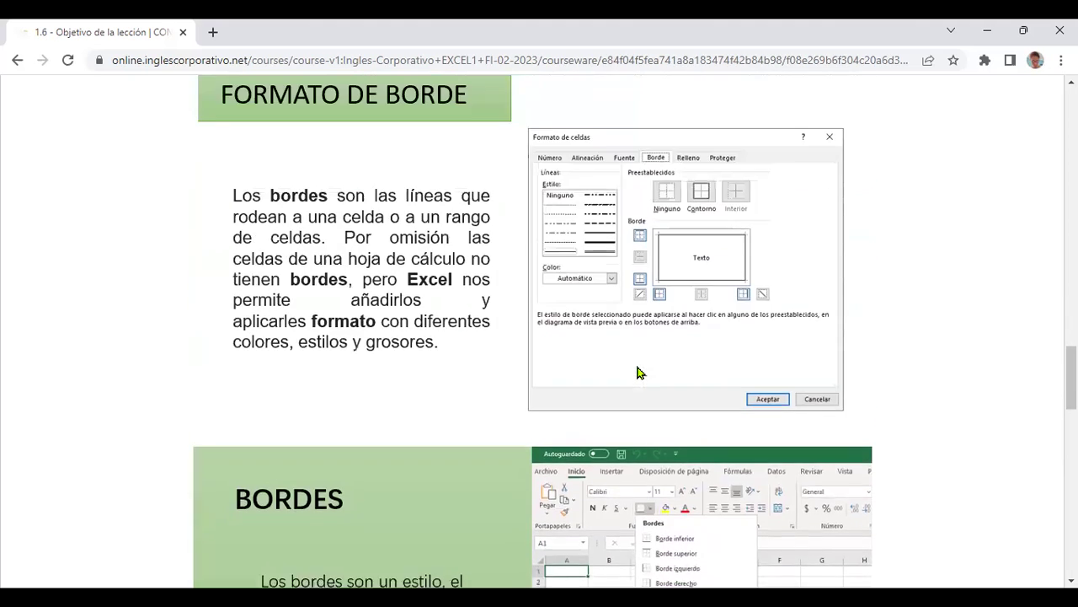
scroll(638, 373, up, 2)
scroll(638, 372, up, 3)
scroll(638, 372, up, 2)
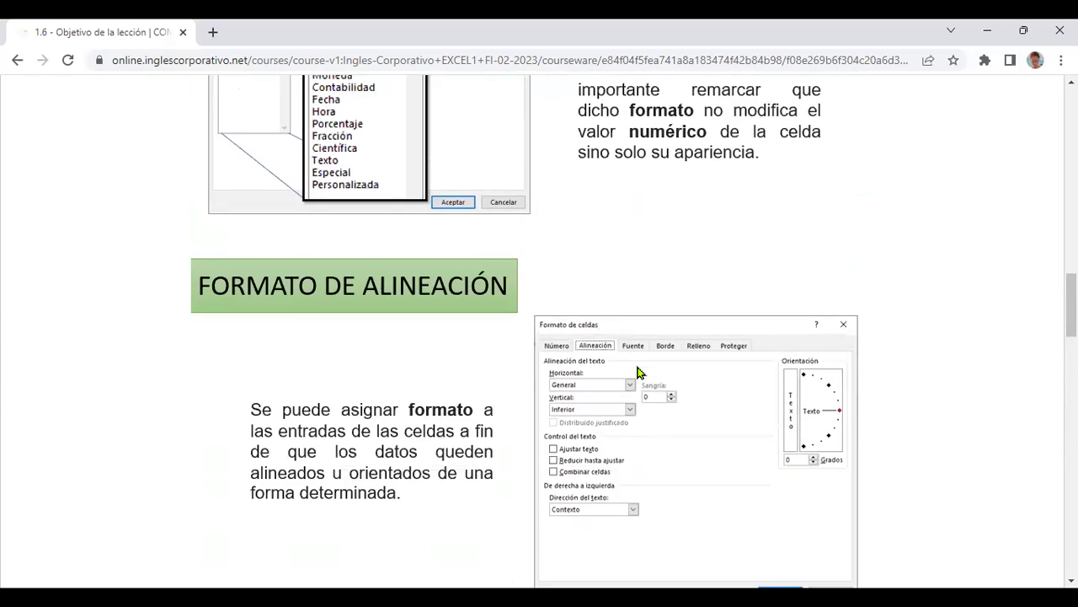
scroll(638, 373, up, 1)
scroll(638, 372, up, 2)
scroll(638, 372, up, 2)
scroll(638, 372, up, 1)
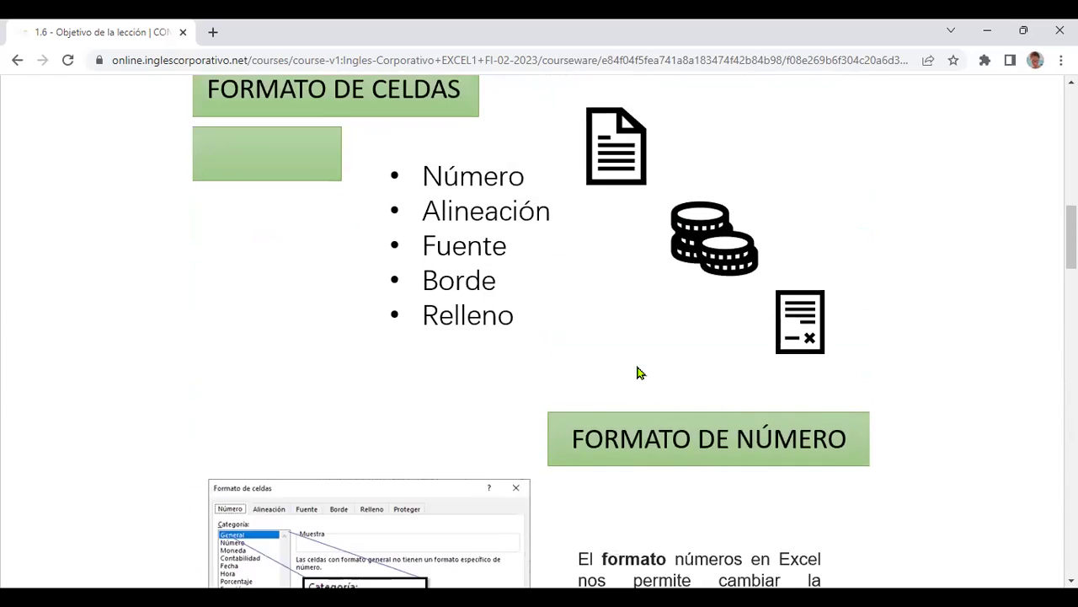
scroll(638, 373, up, 3)
scroll(638, 372, up, 2)
scroll(637, 372, up, 2)
scroll(637, 373, up, 4)
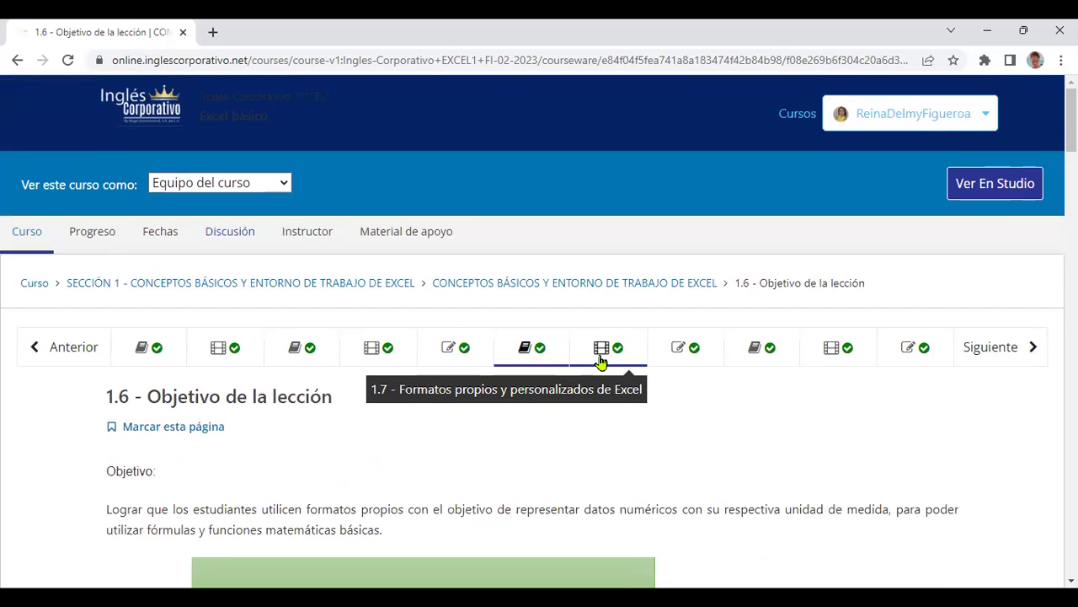
Step: Open lesson 1.7 on custom Excel formats and scroll down to its embedded video
click(601, 361)
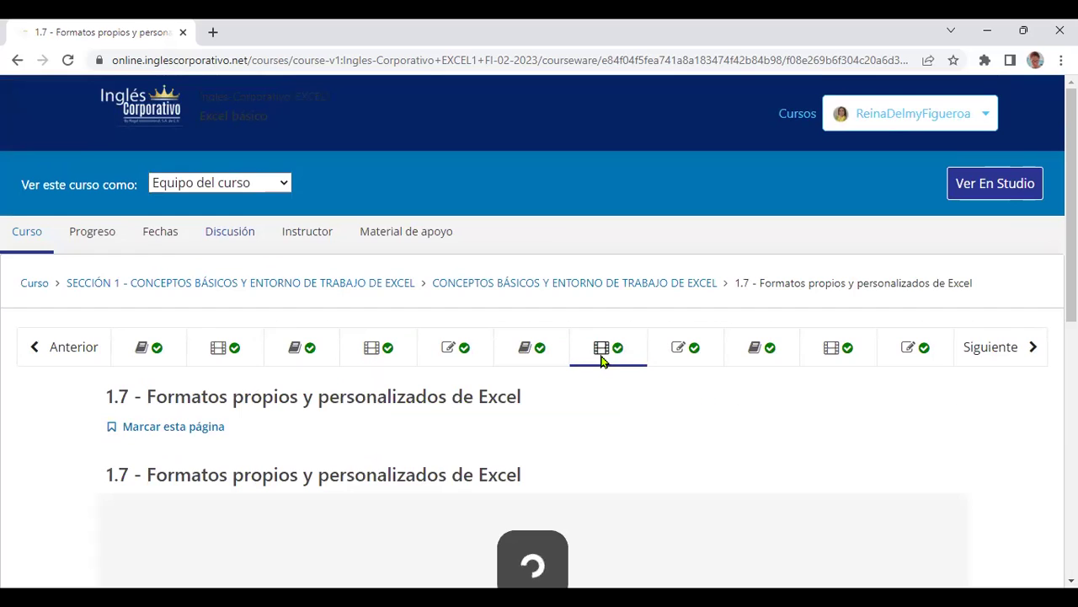
scroll(601, 361, down, 3)
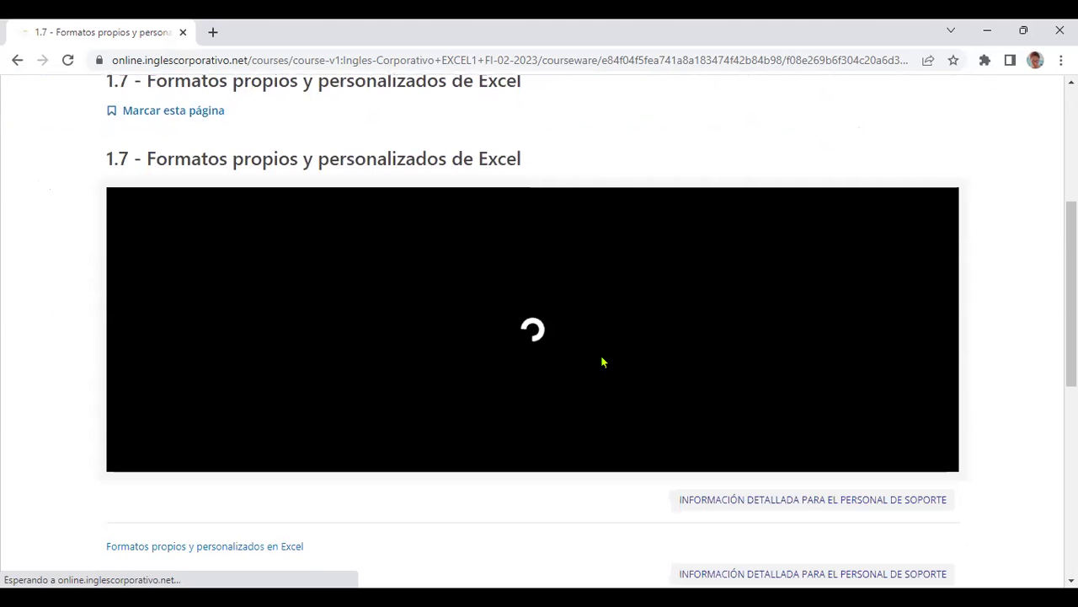
scroll(602, 362, down, 1)
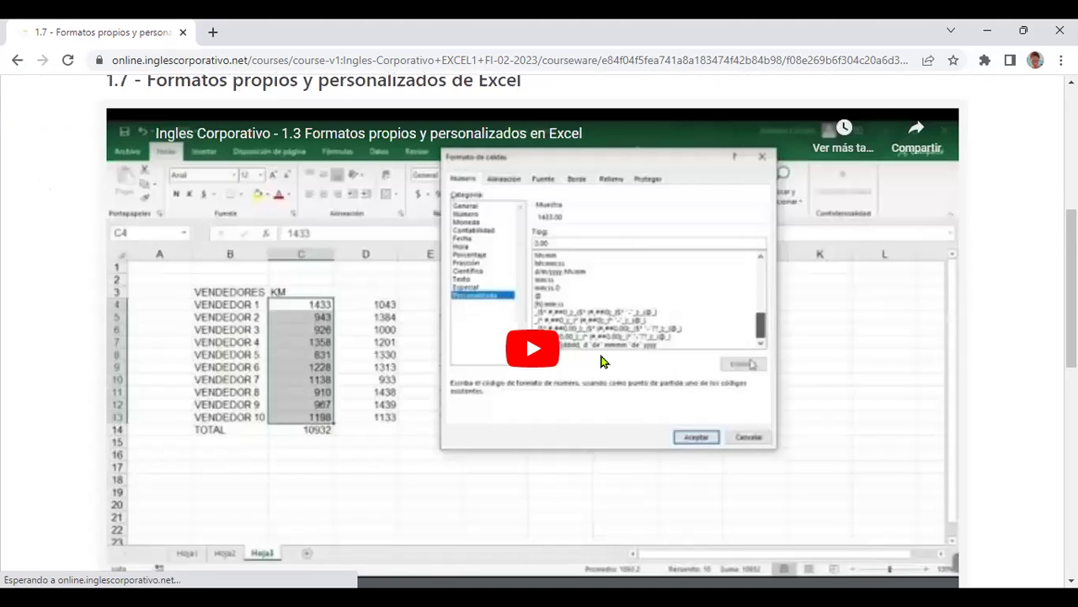
Step: Play the lesson 1.7 video to 7:55 of 7:56, then scroll back up to the unit bar
click(536, 358)
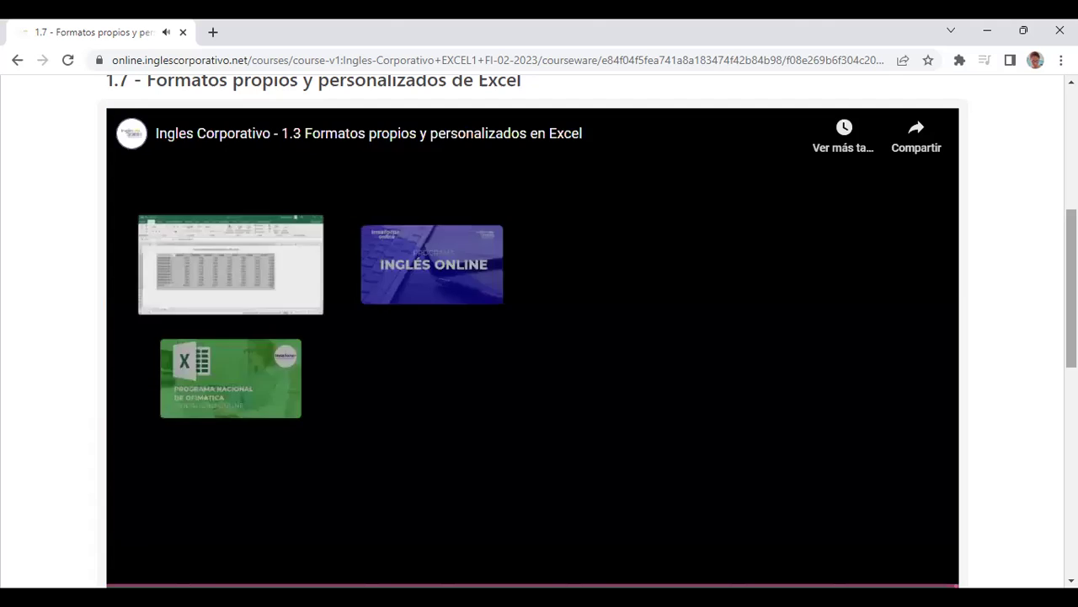
scroll(691, 433, down, 3)
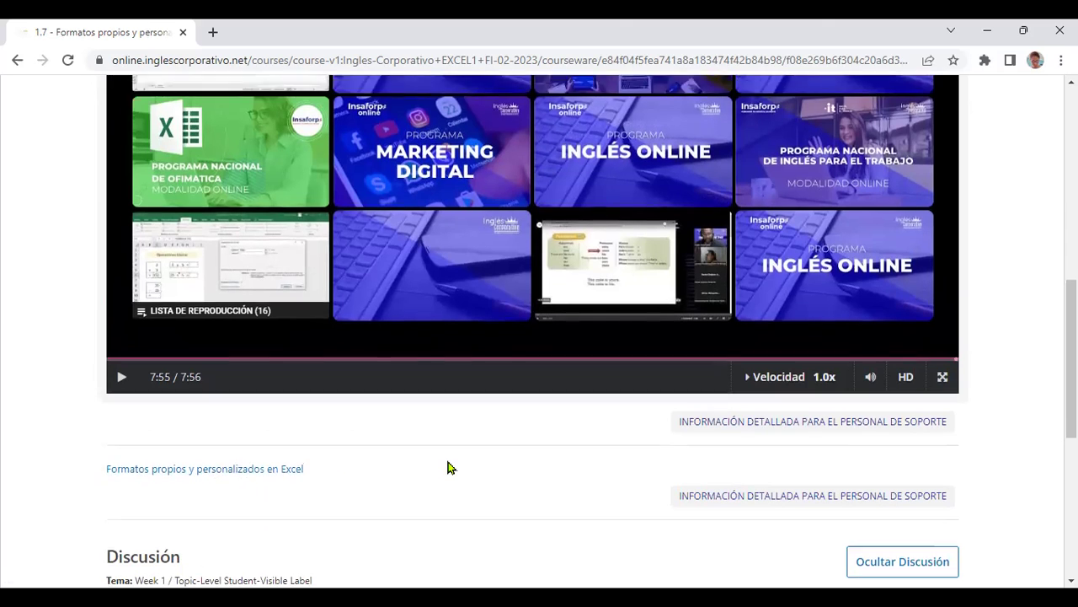
scroll(447, 464, up, 5)
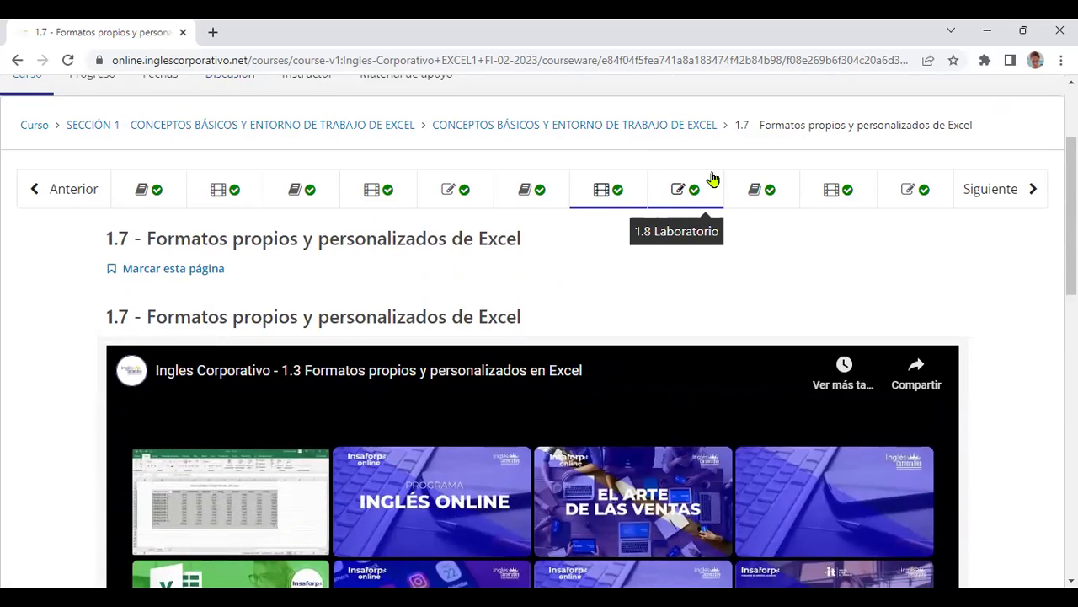
click(677, 204)
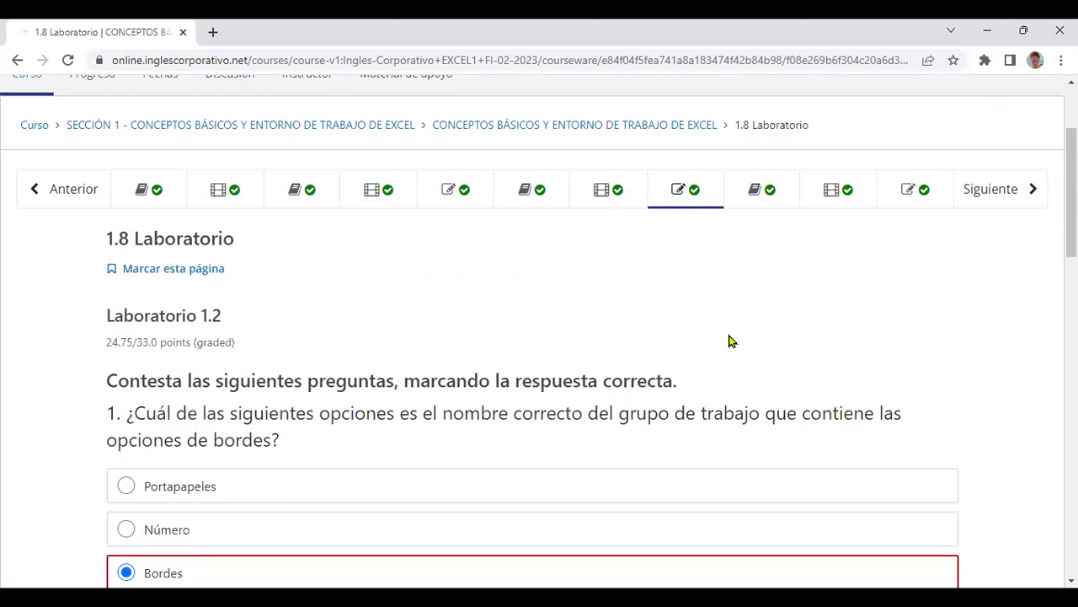
scroll(730, 341, down, 1)
scroll(730, 341, down, 1)
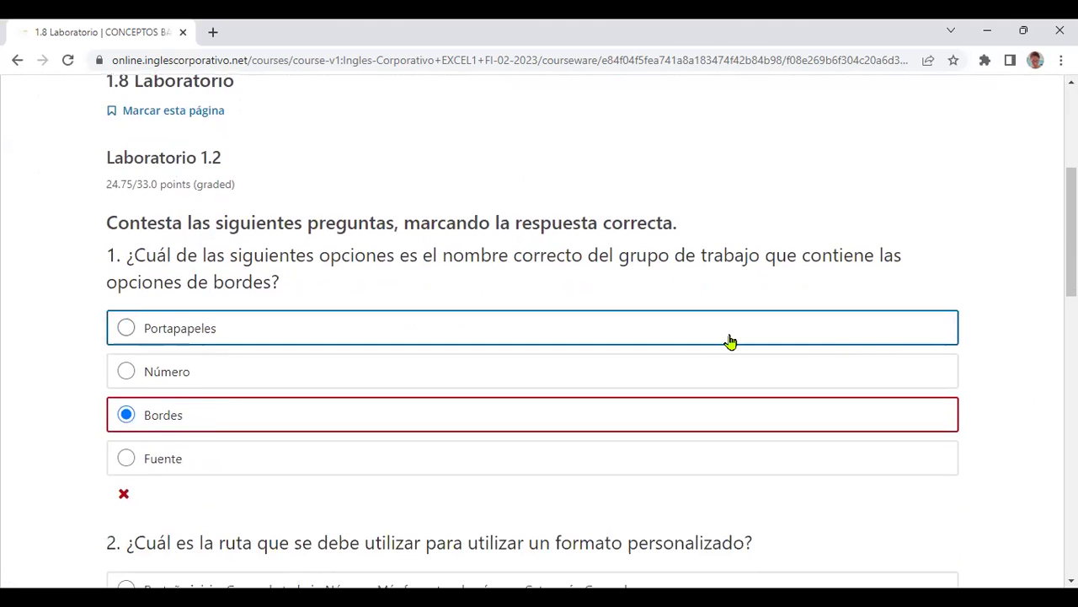
scroll(730, 342, down, 2)
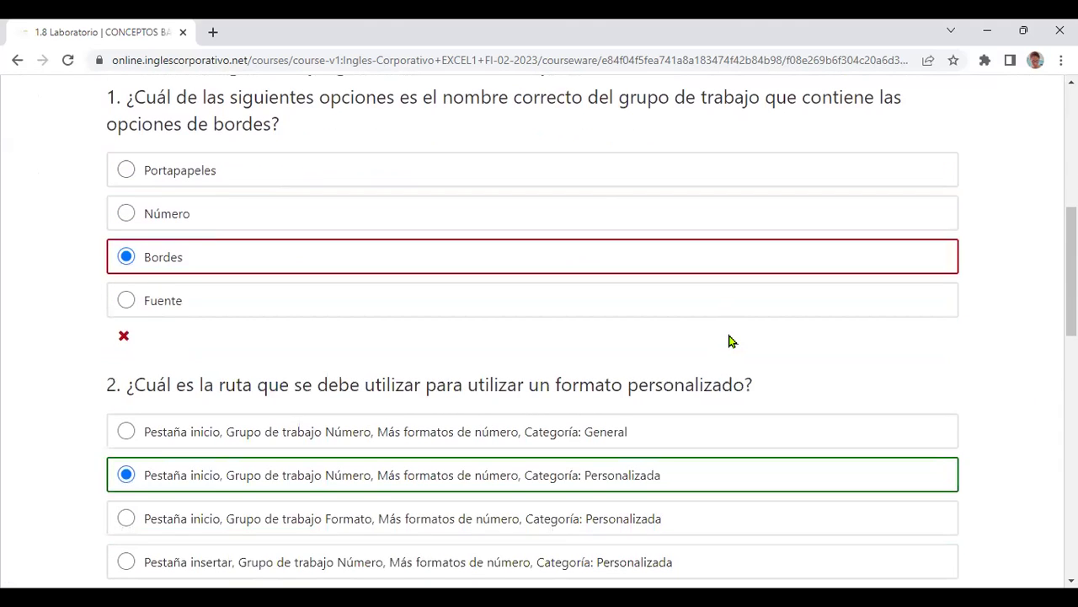
scroll(730, 341, up, 1)
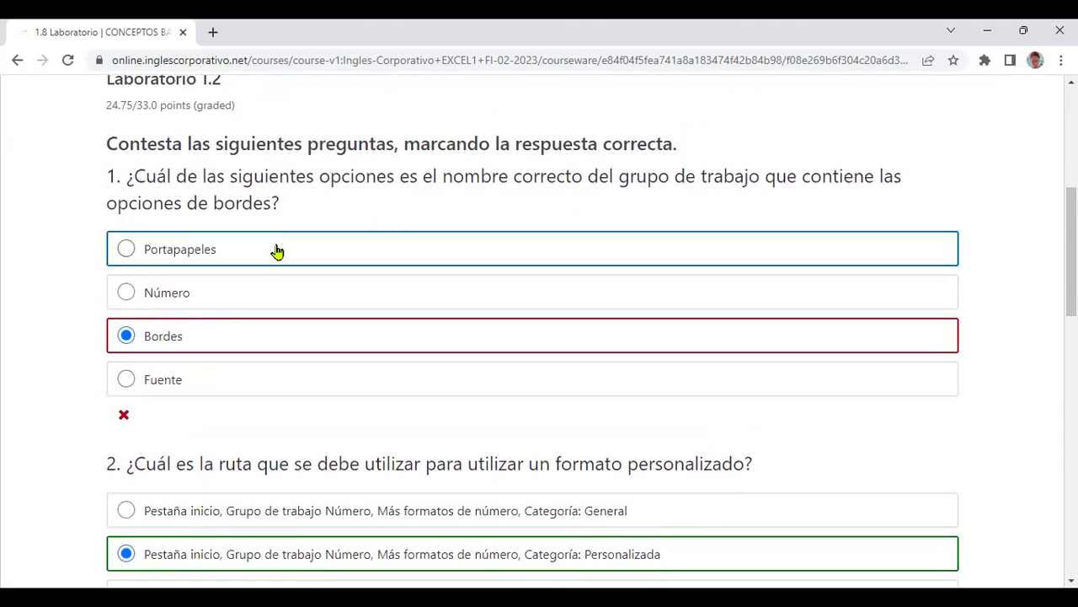
click(173, 385)
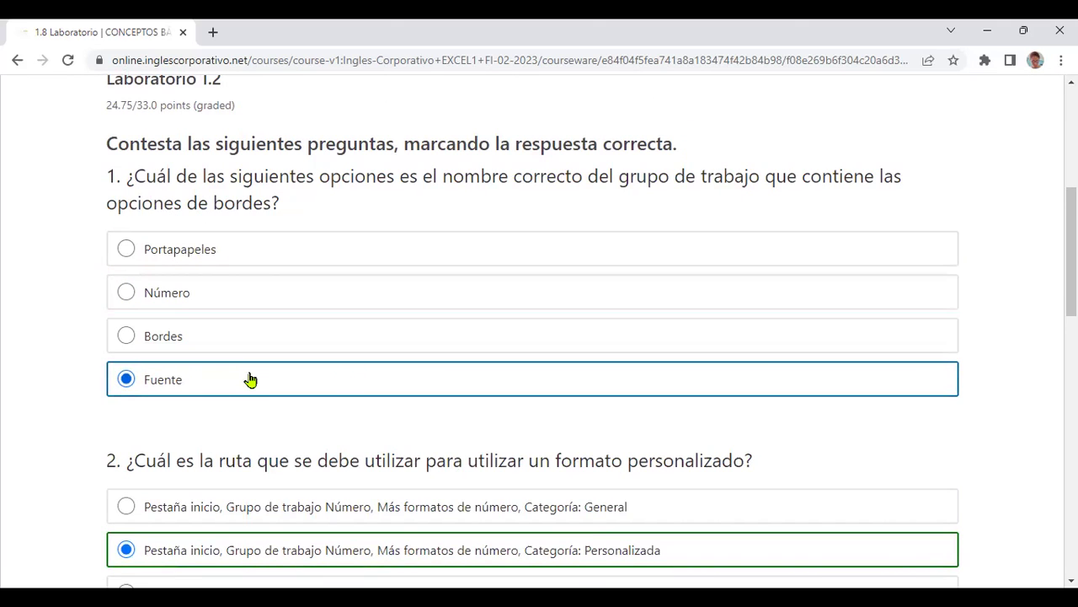
scroll(250, 380, down, 1)
scroll(247, 368, down, 2)
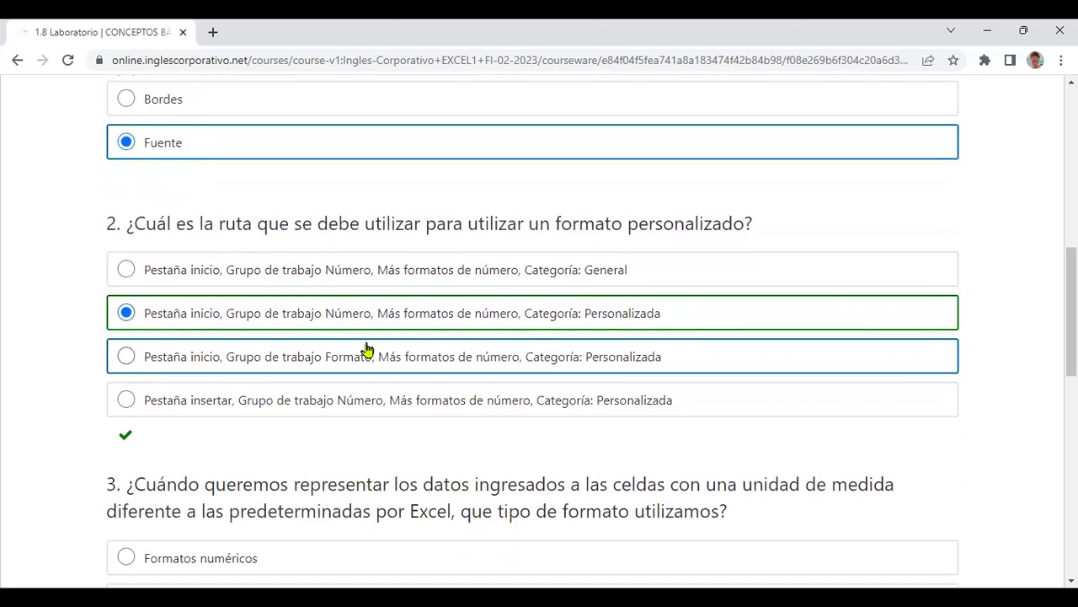
scroll(366, 350, down, 1)
scroll(366, 349, down, 2)
scroll(252, 405, down, 1)
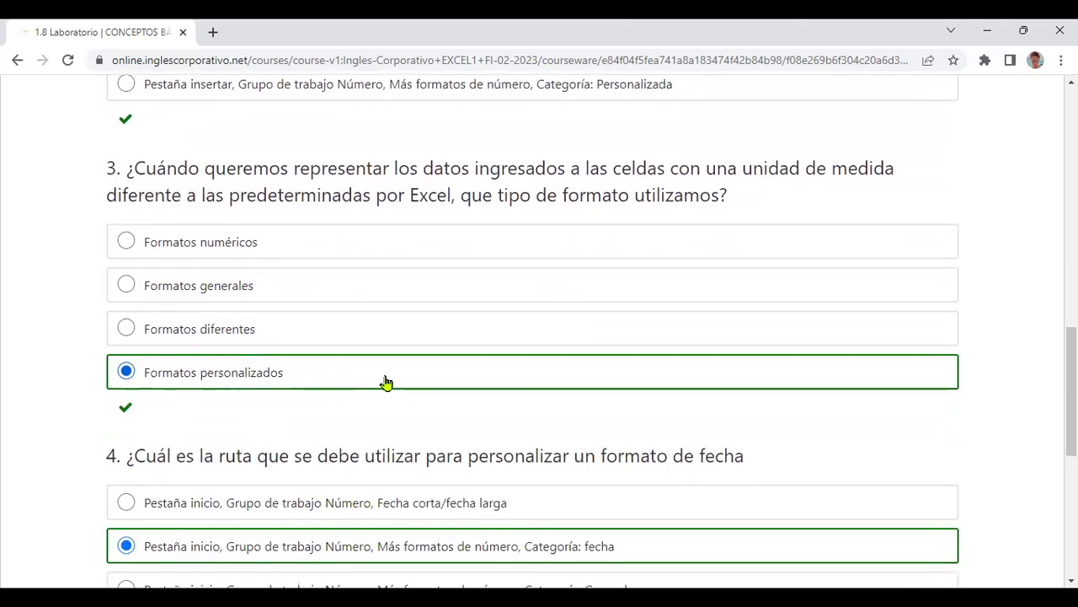
scroll(399, 400, down, 2)
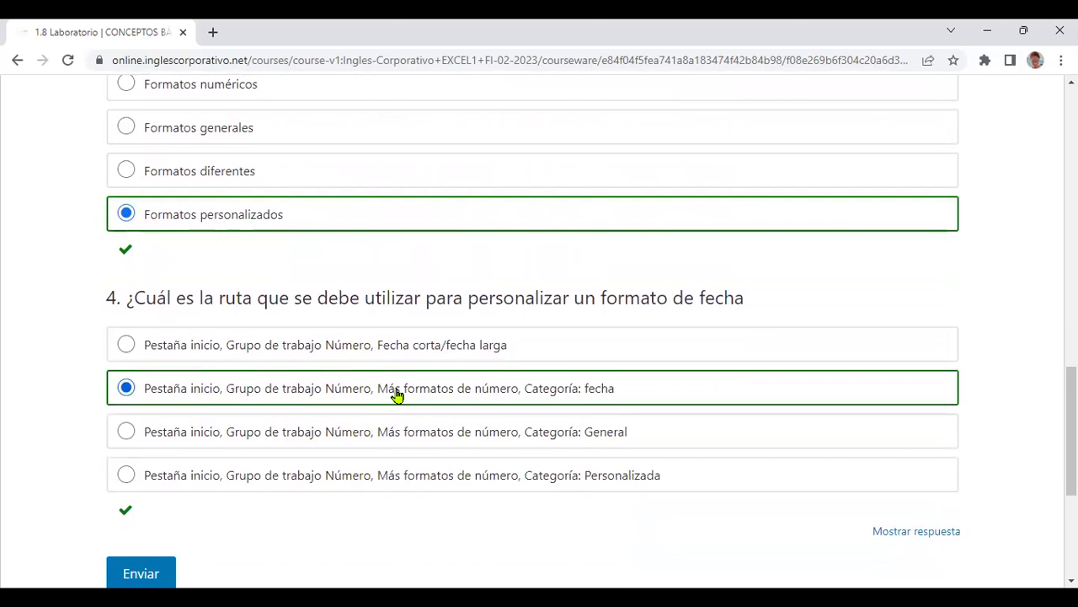
scroll(398, 395, down, 1)
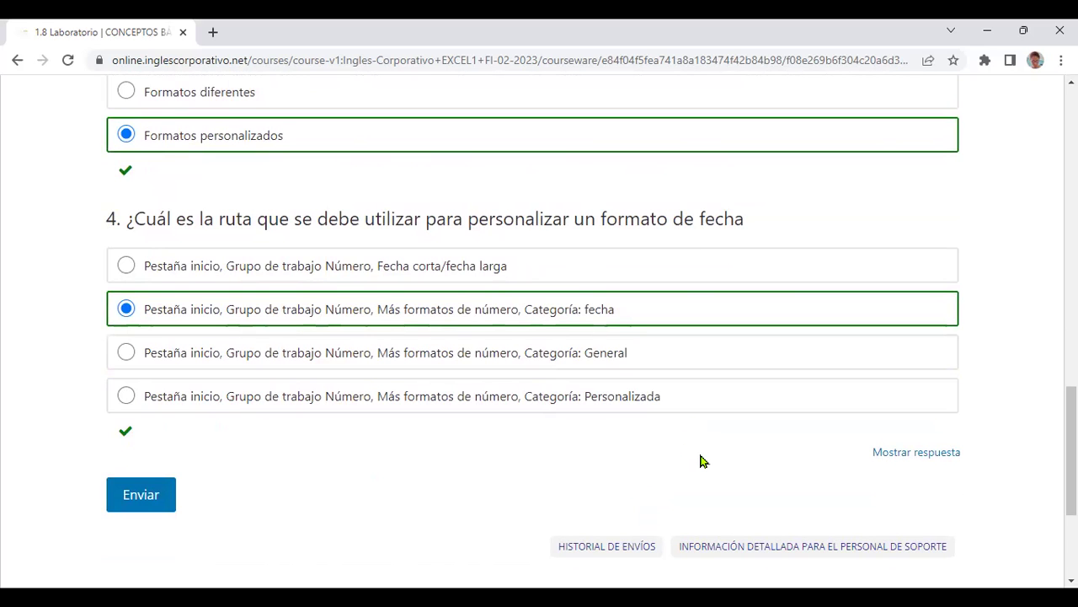
scroll(704, 461, up, 1)
scroll(703, 461, up, 2)
scroll(703, 461, up, 2)
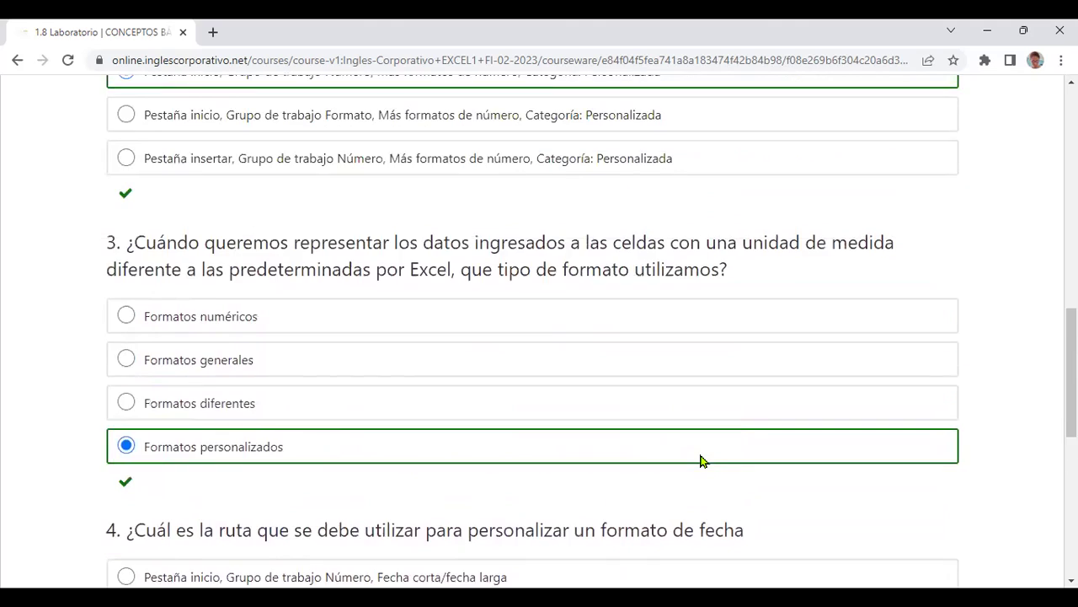
scroll(703, 461, up, 1)
scroll(703, 461, up, 1)
scroll(703, 461, up, 3)
scroll(703, 461, up, 2)
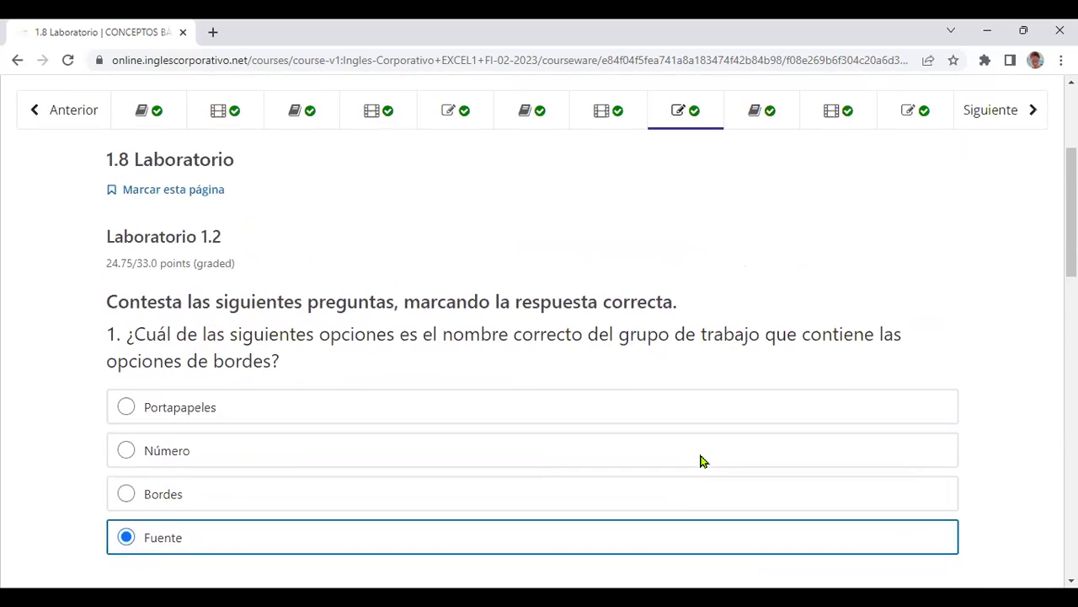
scroll(700, 461, up, 2)
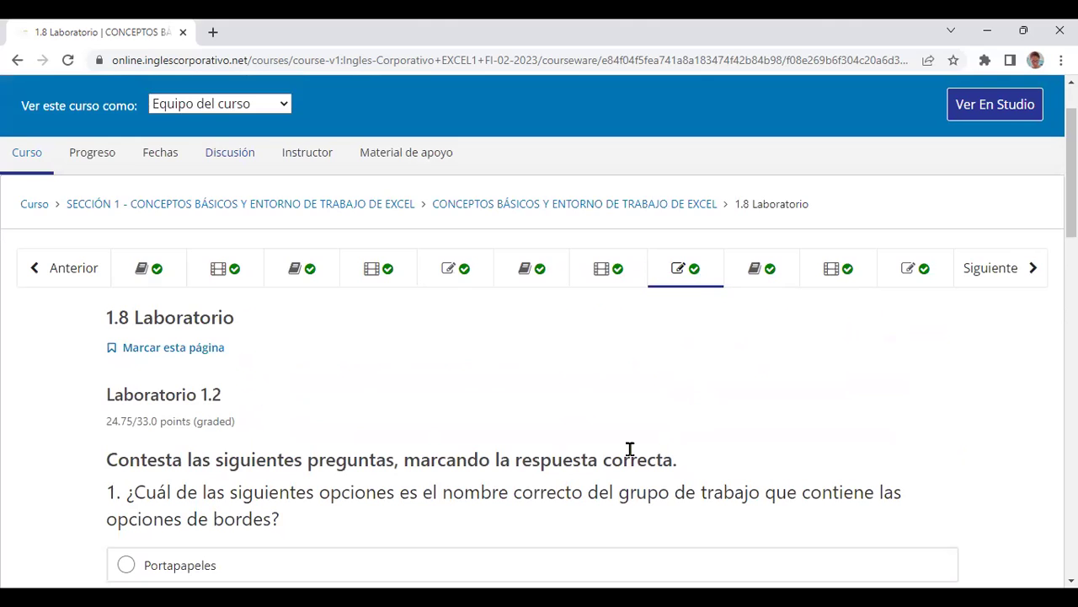
scroll(629, 448, down, 2)
scroll(627, 447, up, 2)
scroll(837, 396, up, 1)
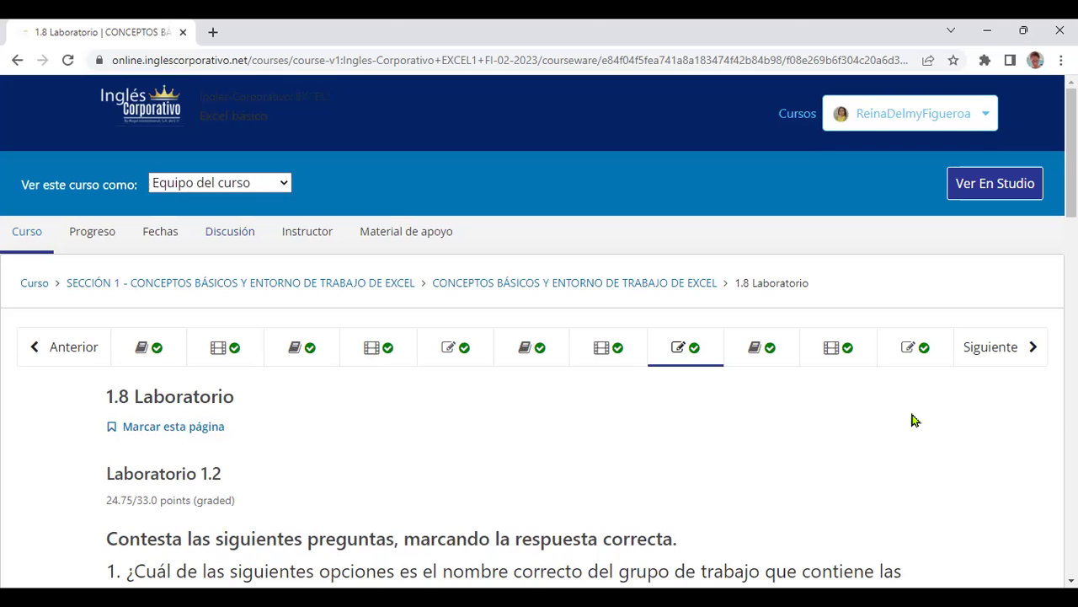
scroll(683, 446, down, 1)
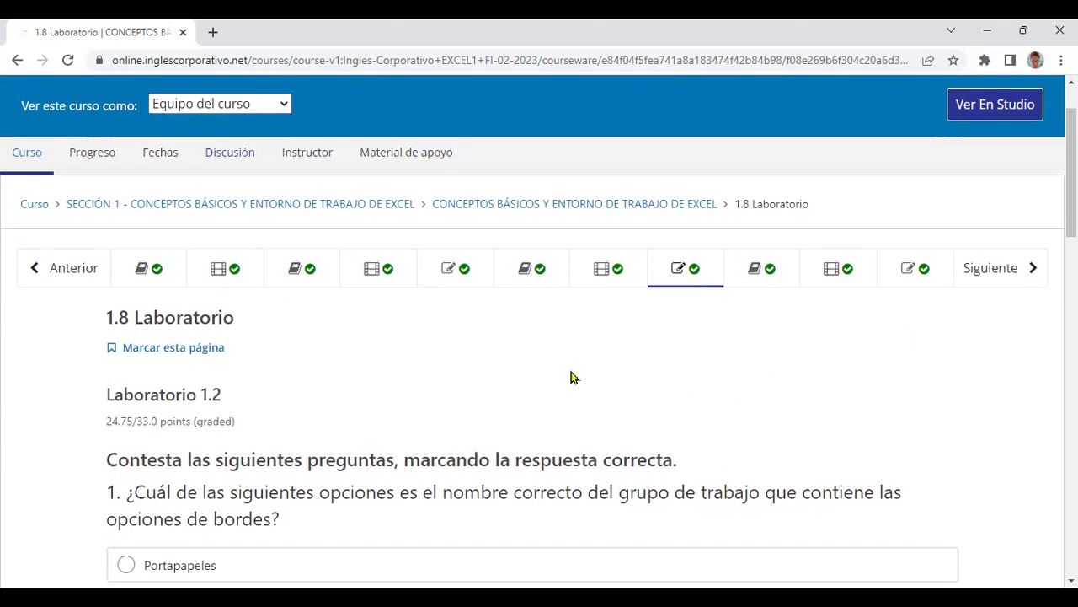
scroll(571, 377, down, 1)
scroll(570, 371, down, 2)
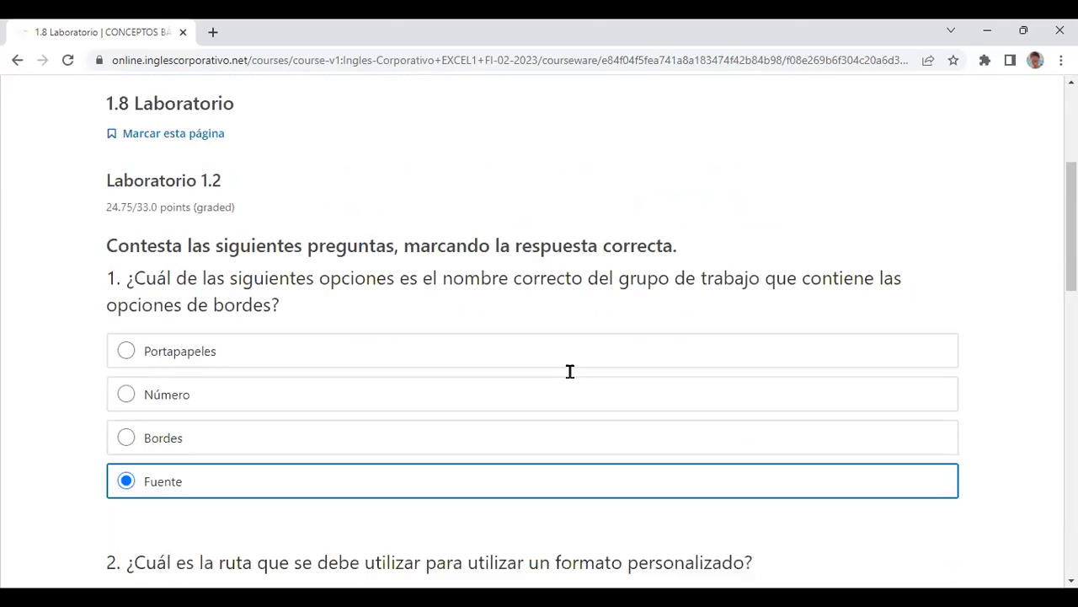
scroll(570, 372, down, 1)
scroll(570, 371, down, 2)
scroll(570, 371, down, 1)
scroll(570, 372, down, 2)
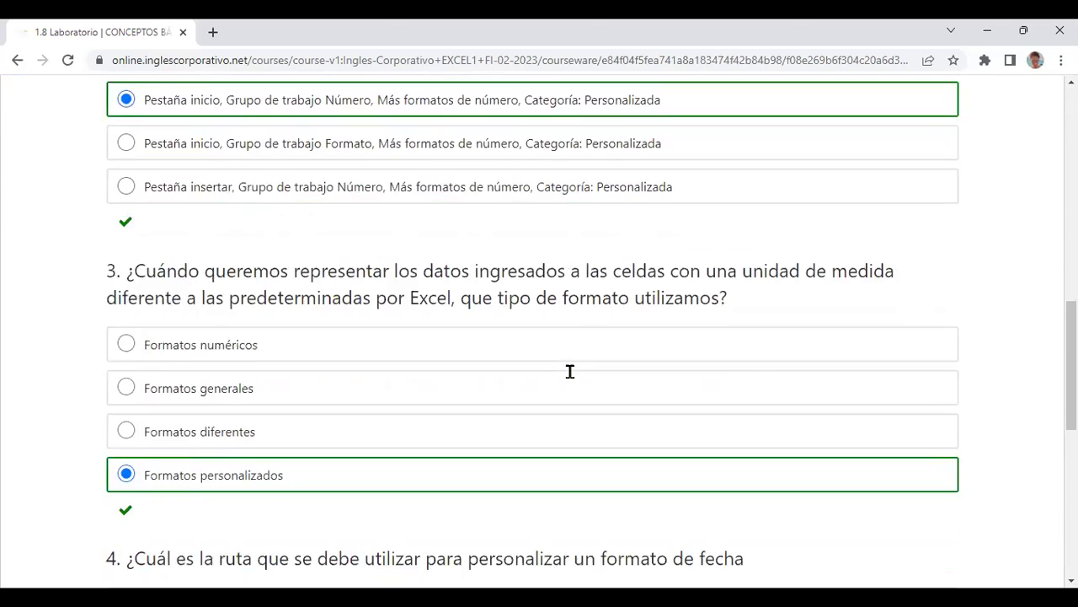
scroll(570, 372, down, 1)
Step: Zoom the VENDEDORES/EDADES sales sheet to 120% and bring up Formato de celdas with Ctrl+1
scroll(571, 379, down, 3)
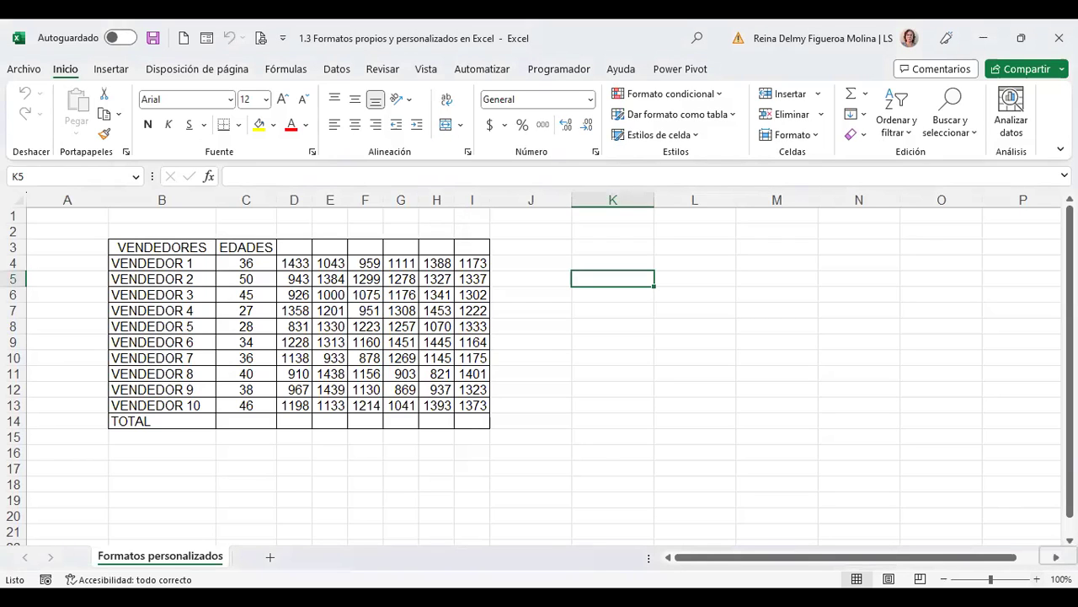
click(1036, 579)
click(1036, 579)
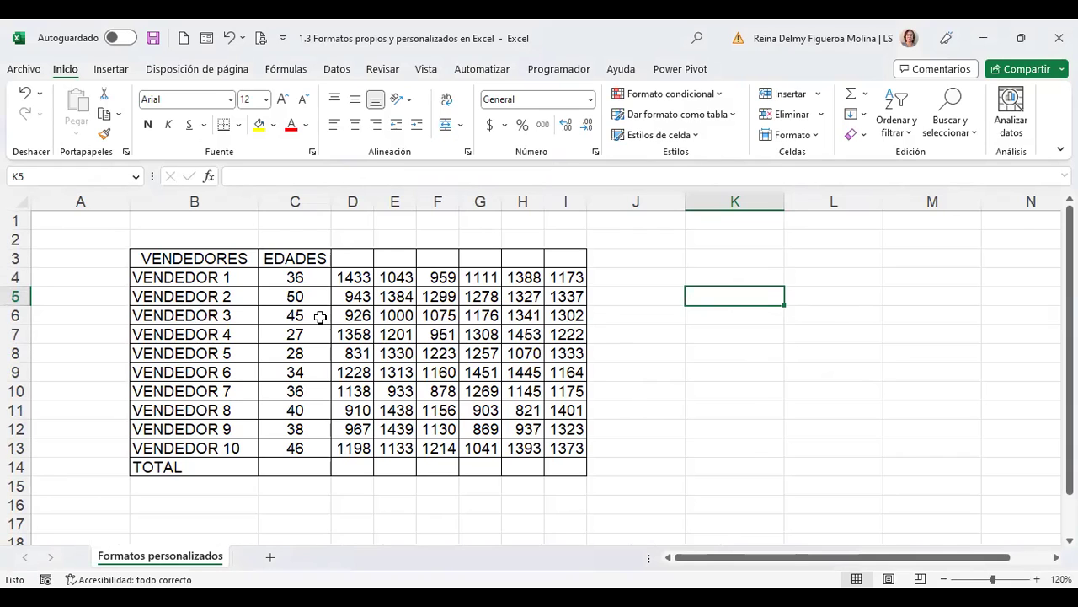
key(ctrl+1)
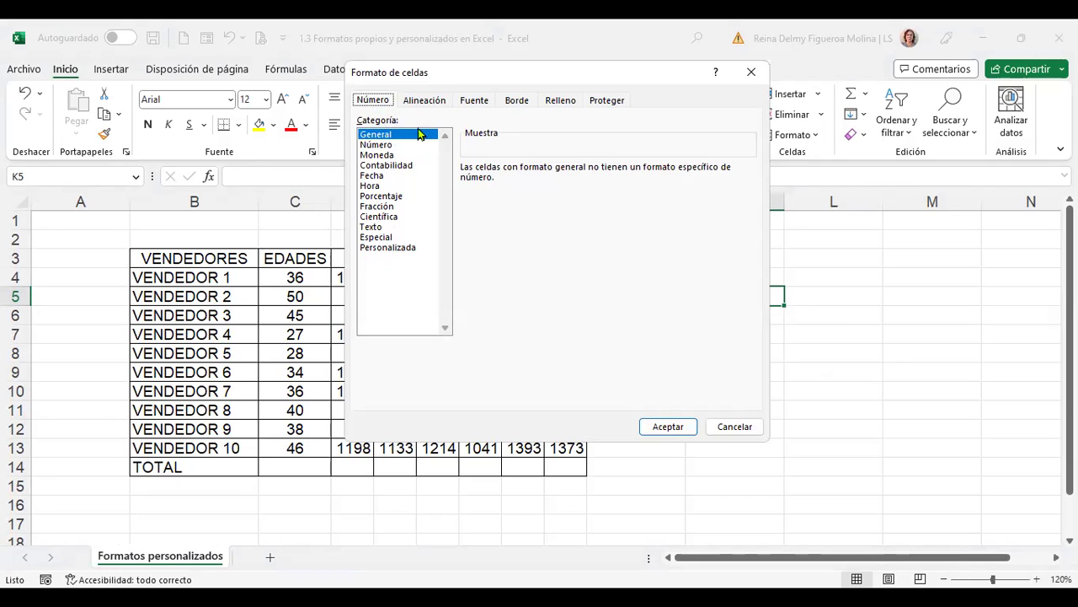
Step: Review the Alineación, Fuente, Borde, Relleno and Proteger pages, then cancel without changes
click(425, 101)
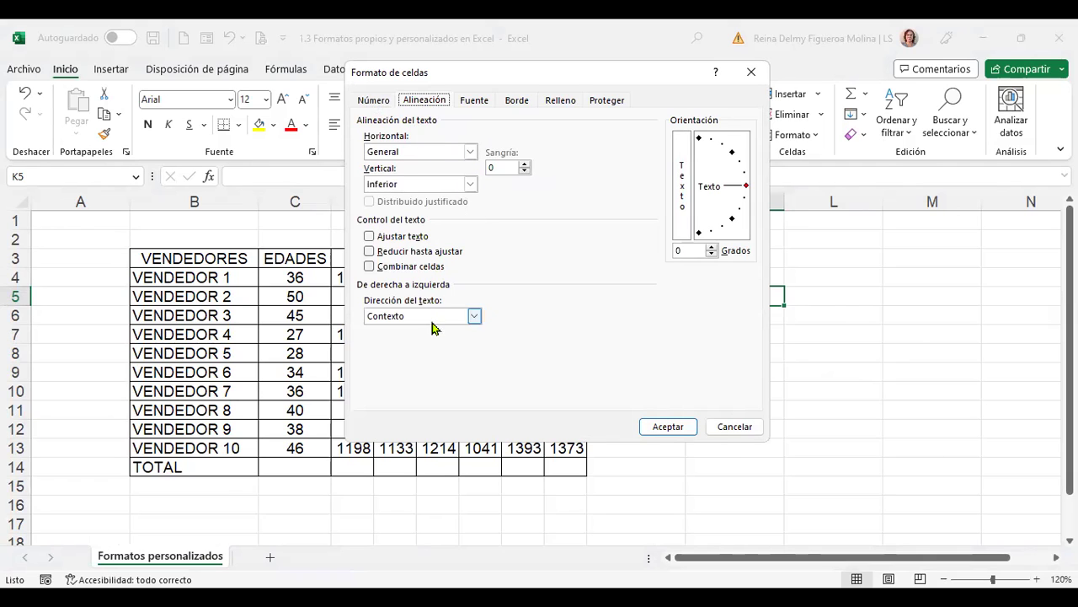
click(482, 104)
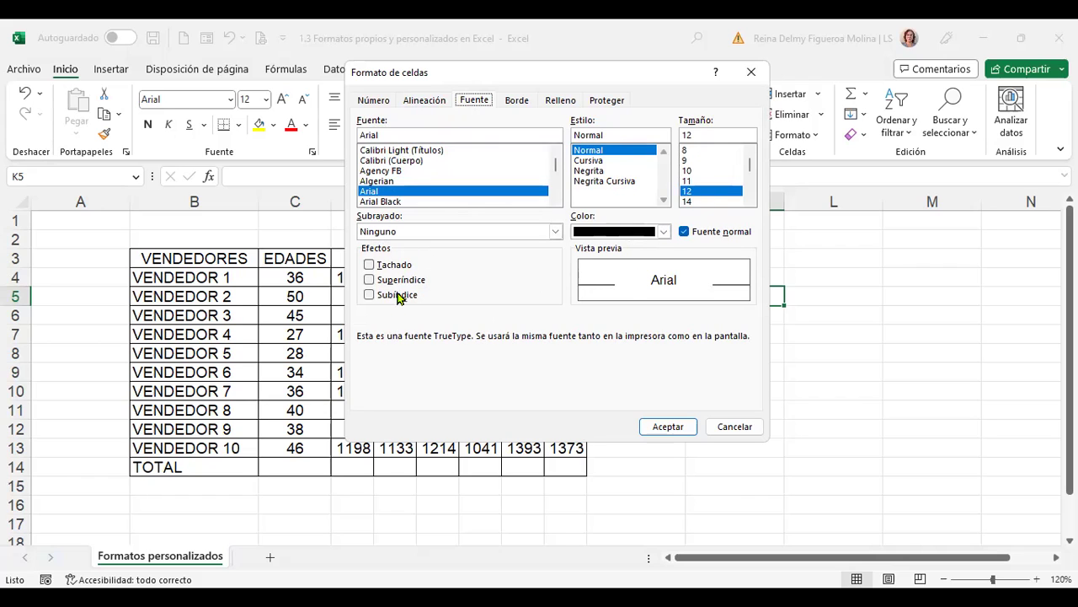
click(516, 101)
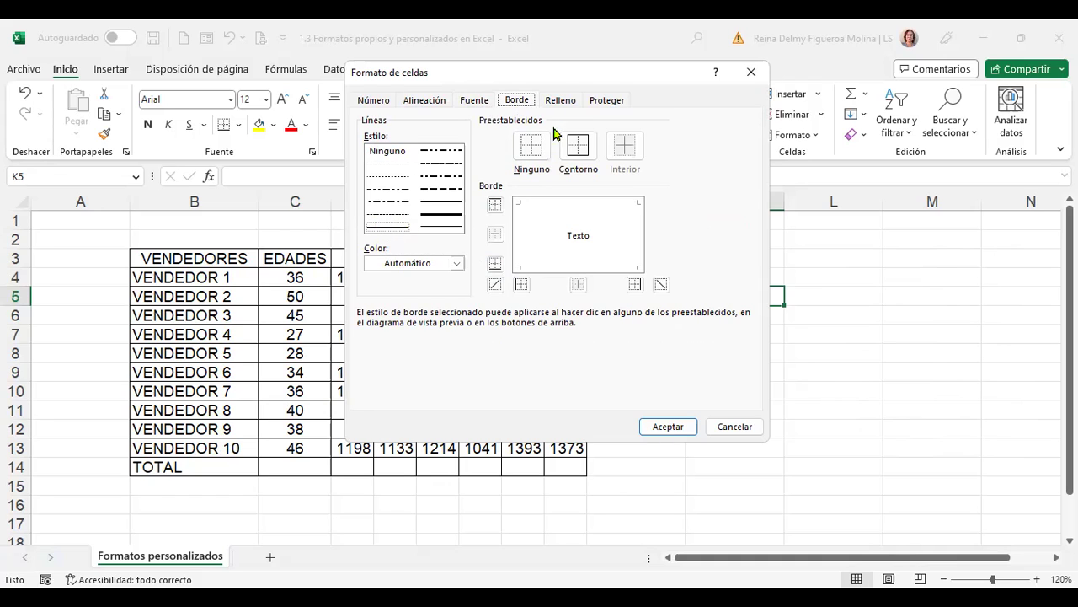
click(562, 101)
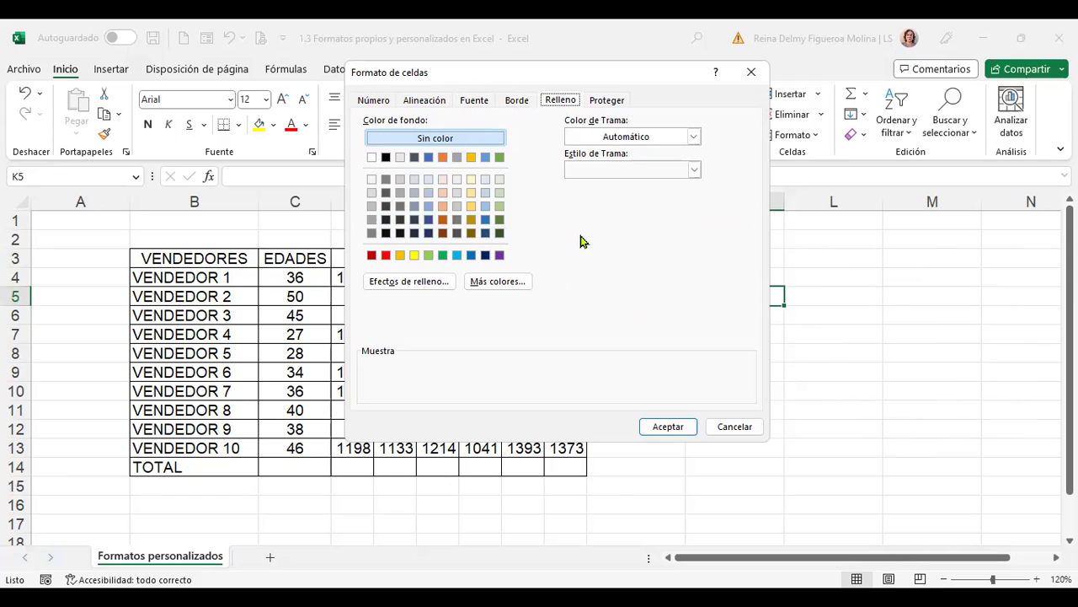
click(612, 105)
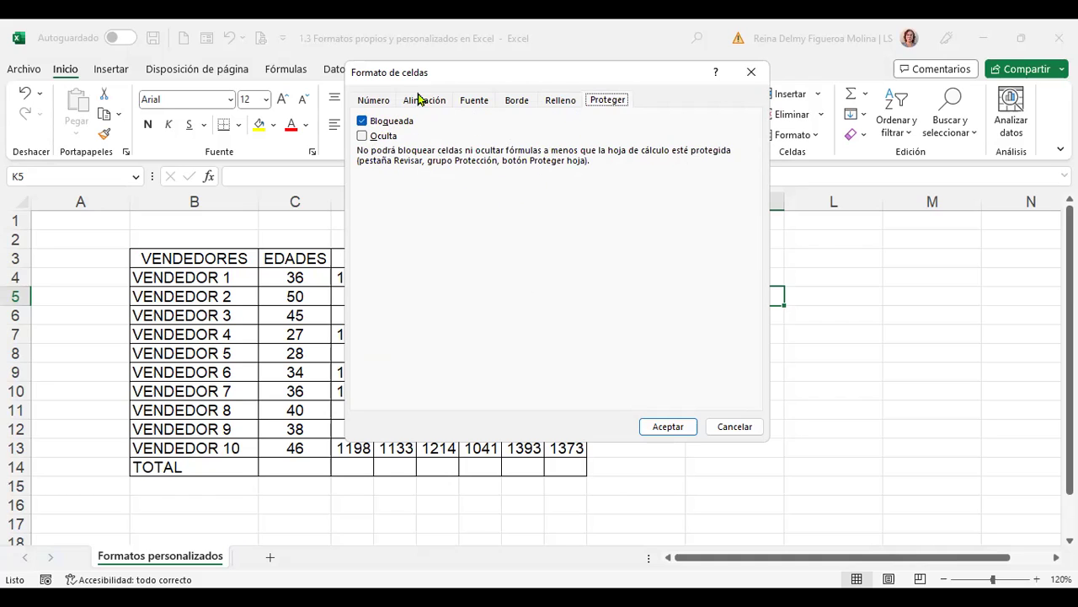
click(733, 426)
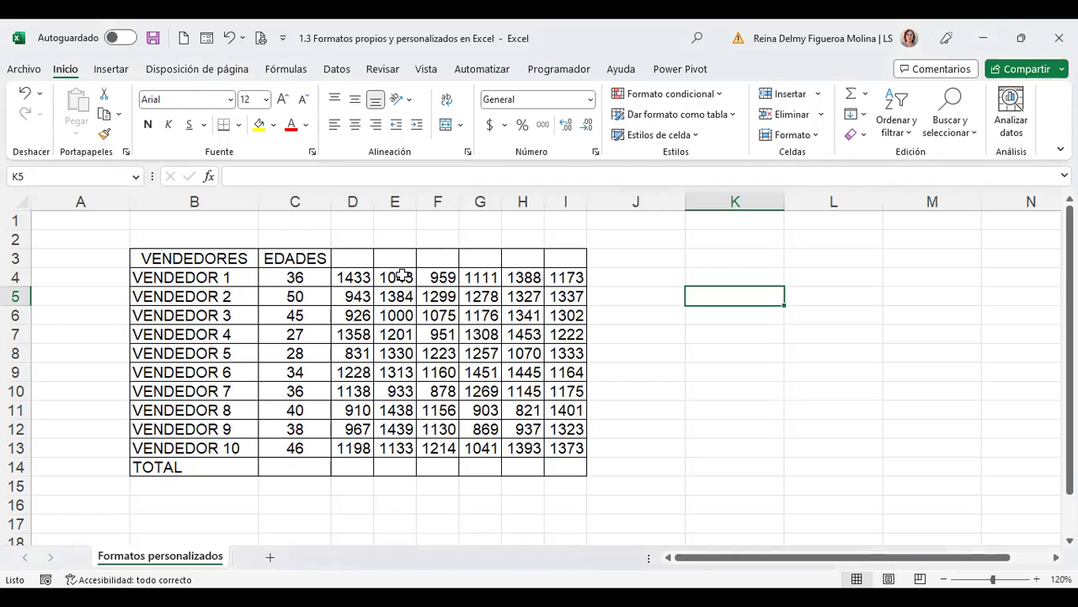
key(ctrl+1)
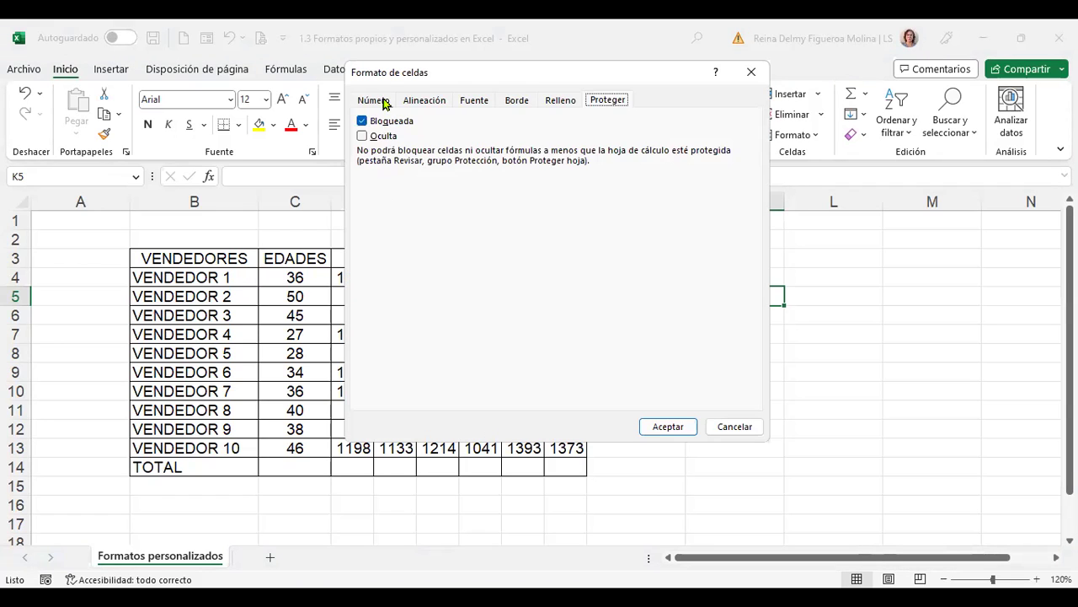
click(384, 102)
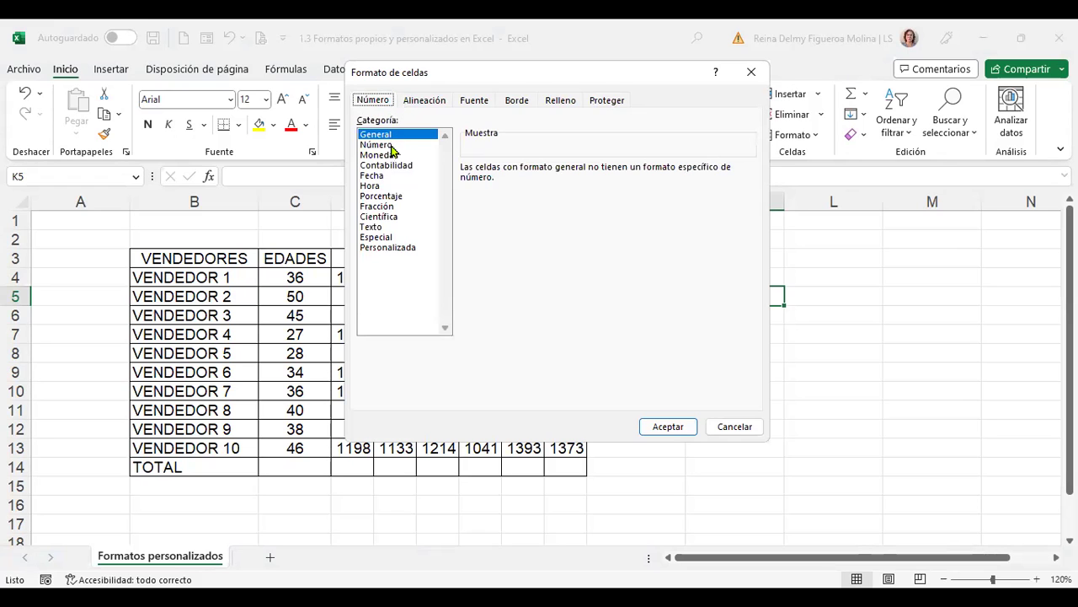
click(730, 427)
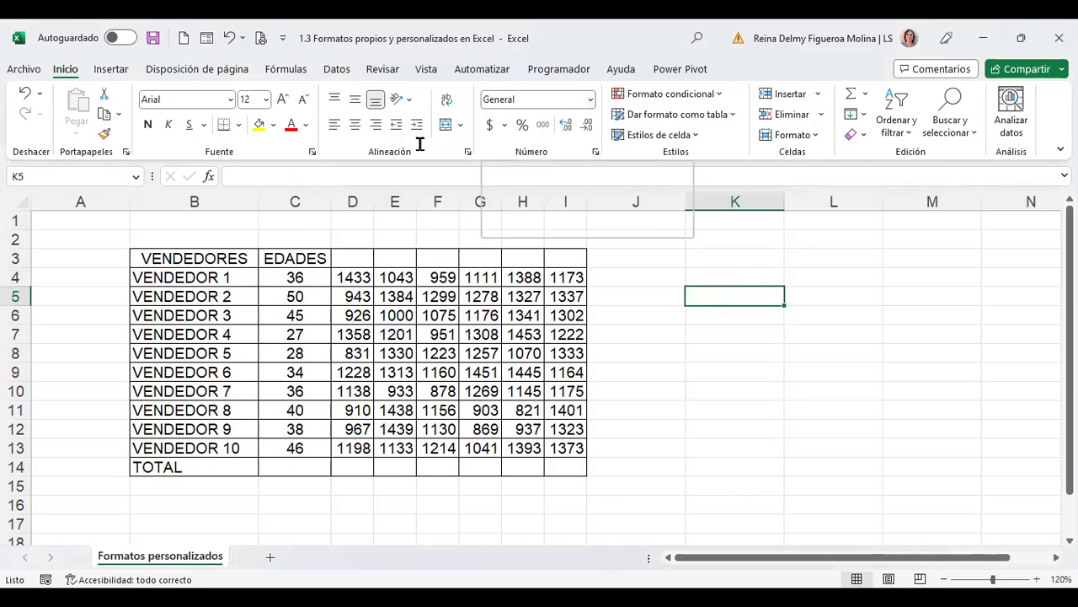
click(213, 257)
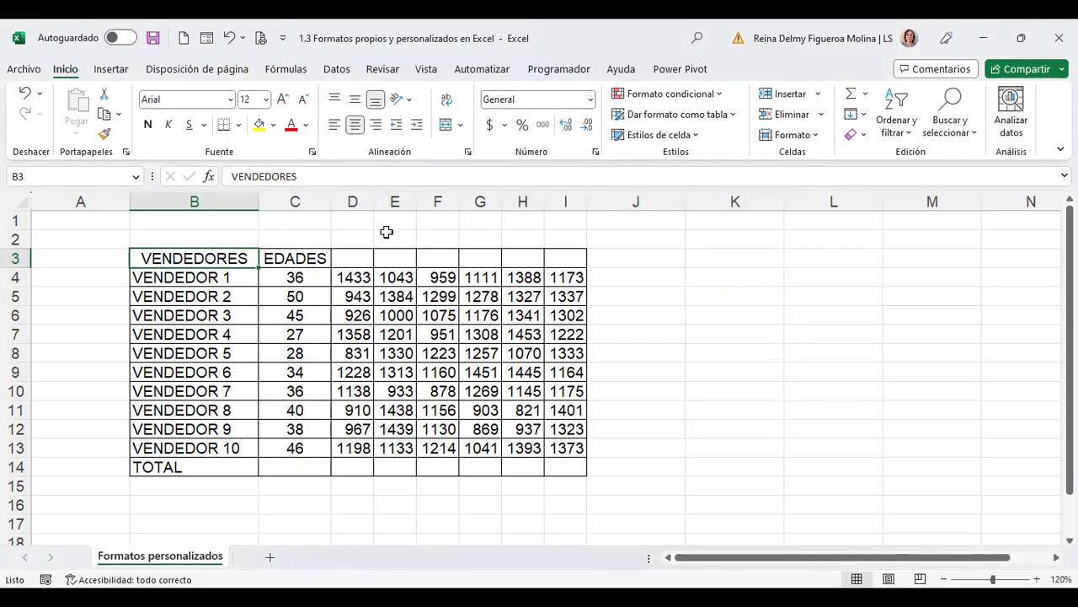
click(351, 316)
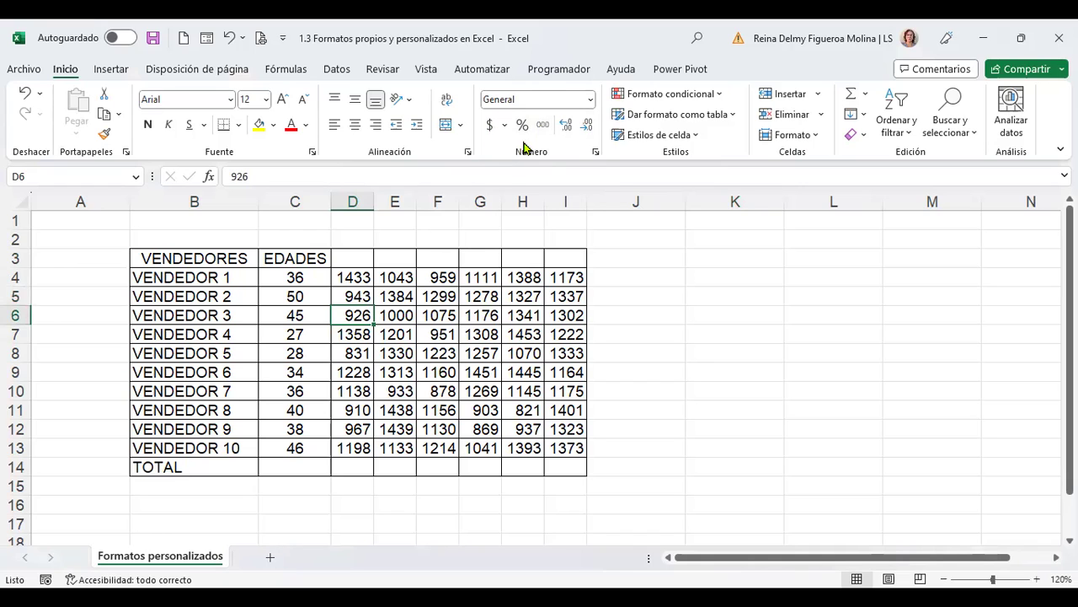
Step: Apply the Número format to D4:D13 so sales show two decimals, like 1433.00
click(590, 100)
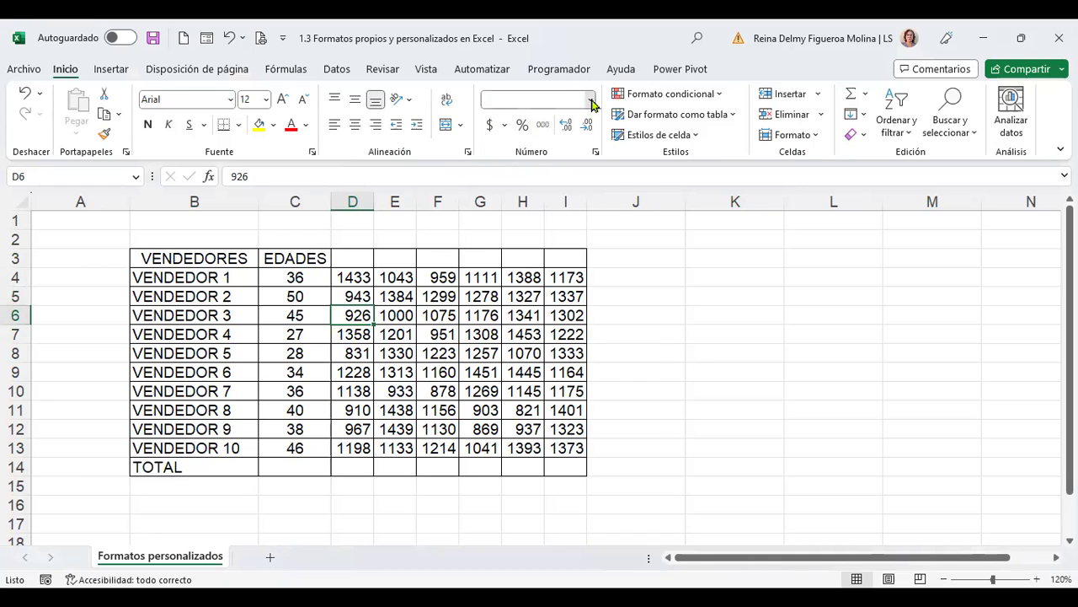
click(779, 242)
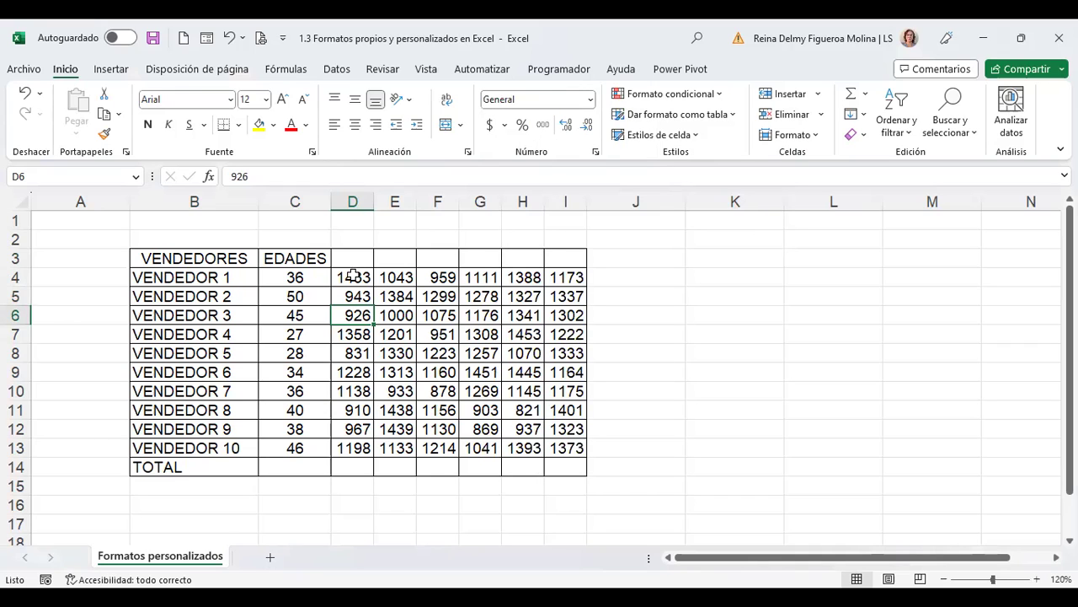
drag(354, 277, 358, 387)
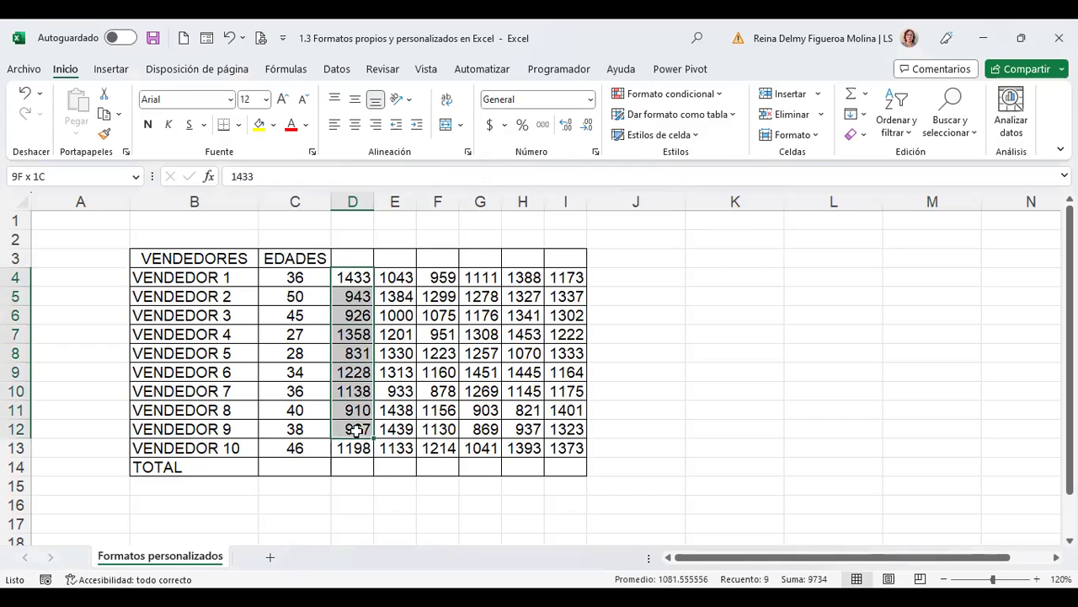
drag(358, 387, 356, 446)
click(590, 100)
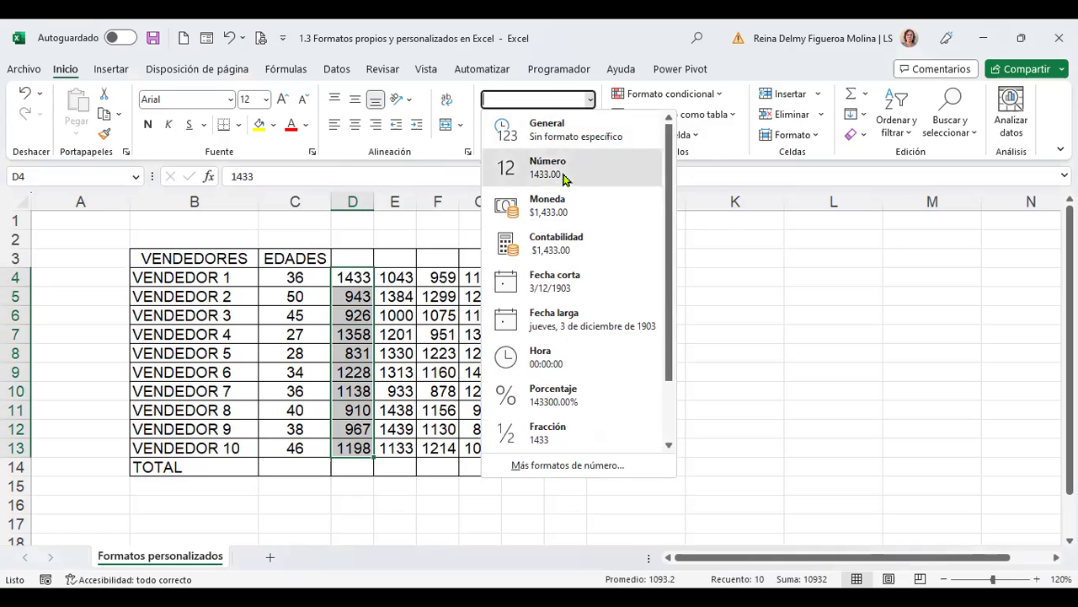
click(562, 172)
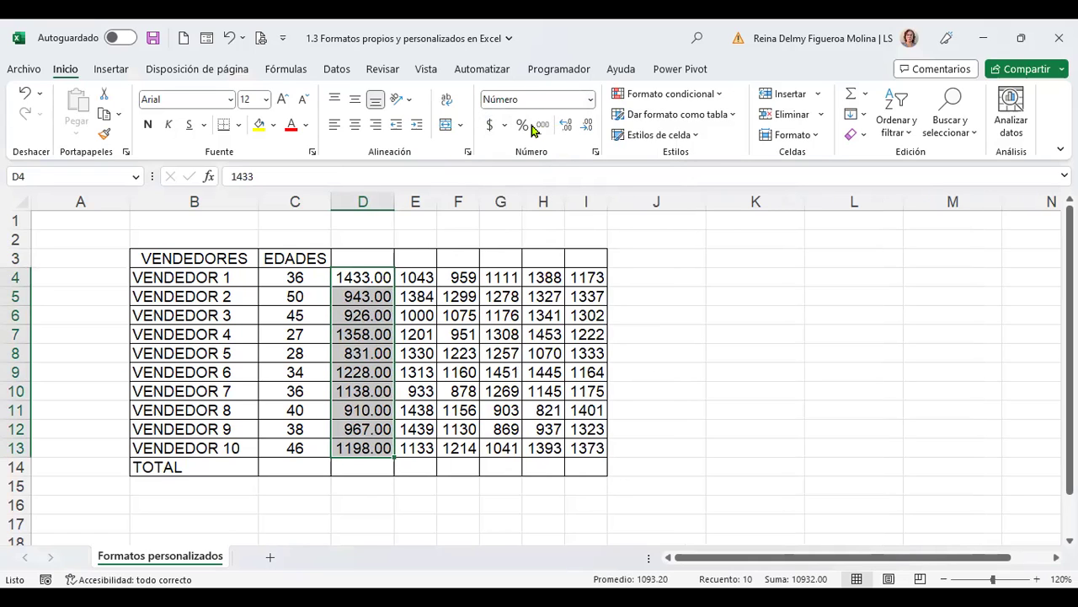
click(592, 100)
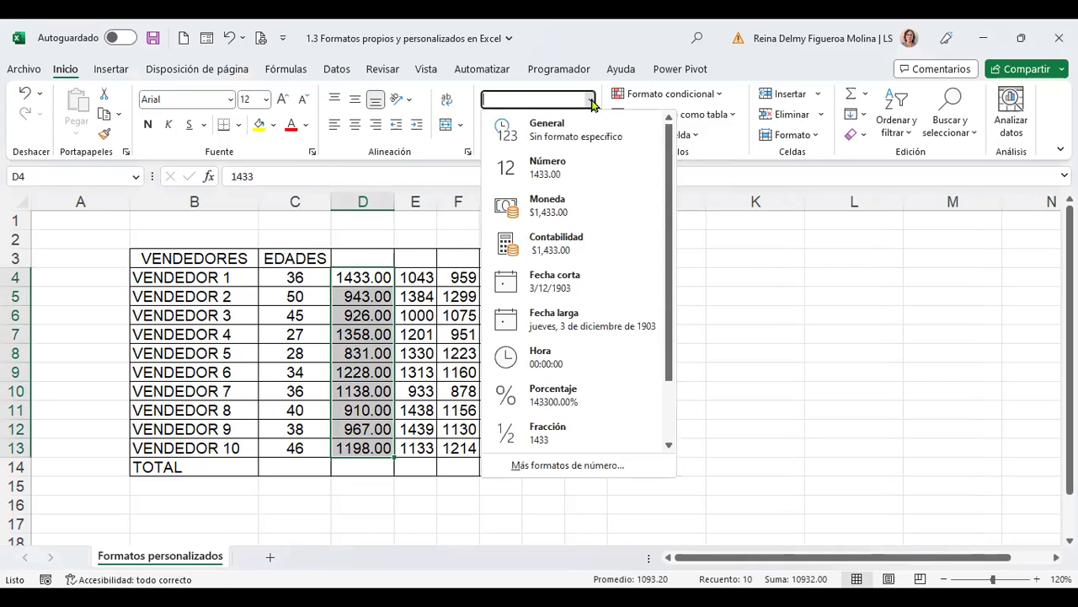
click(718, 299)
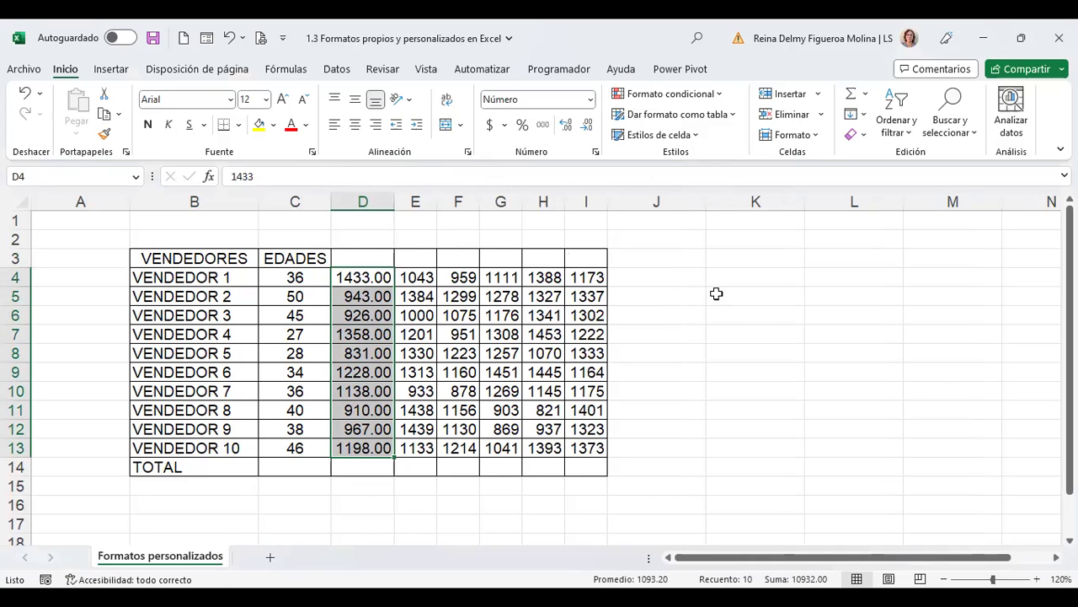
Step: Apply the Moneda format to E4:E13, giving values like $1,043.00
drag(418, 276, 417, 446)
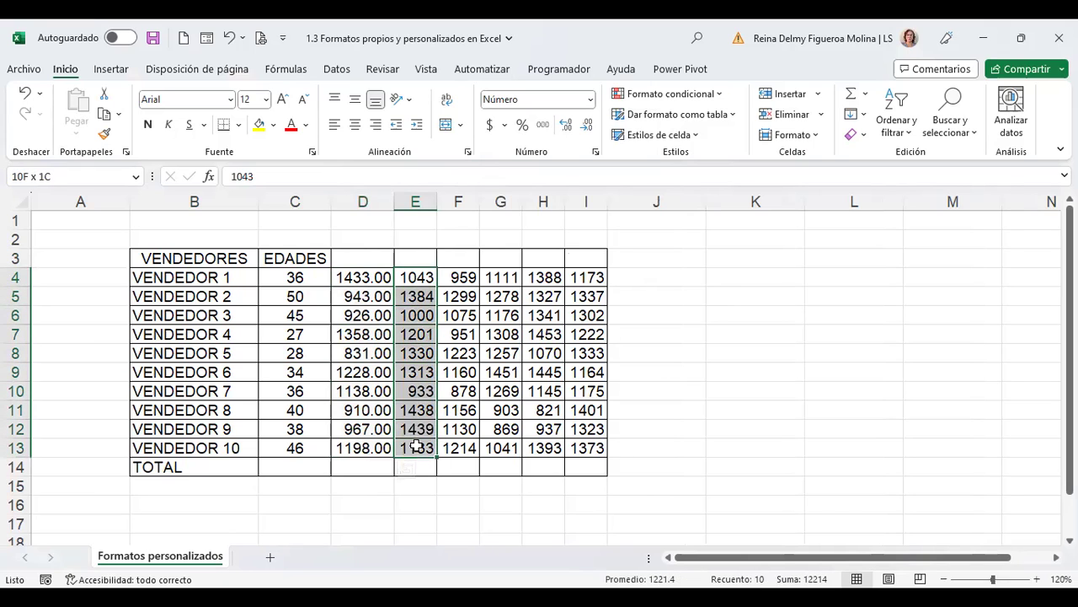
click(591, 99)
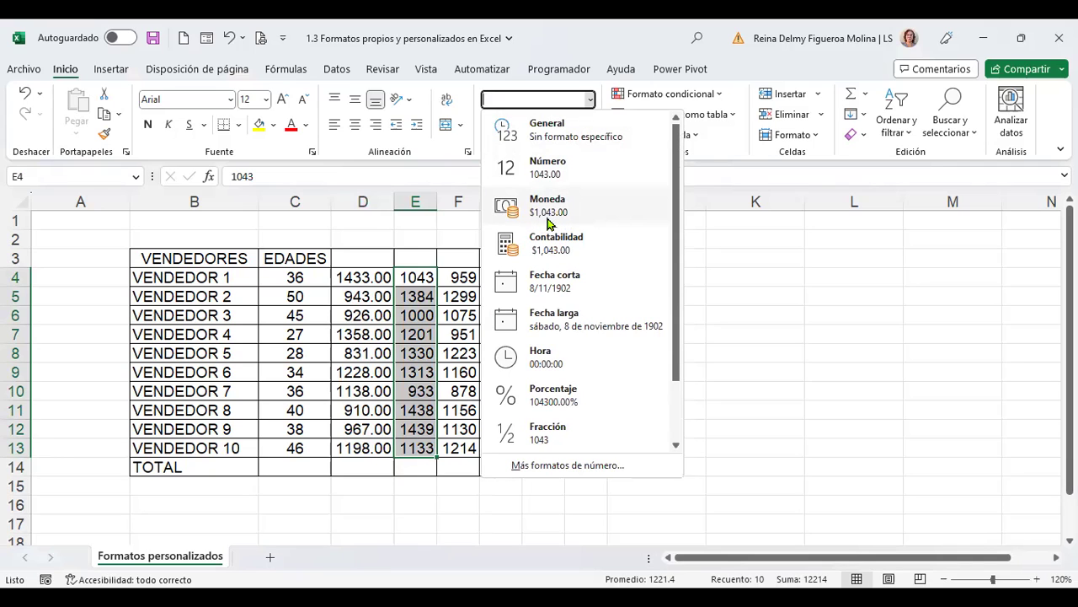
click(554, 221)
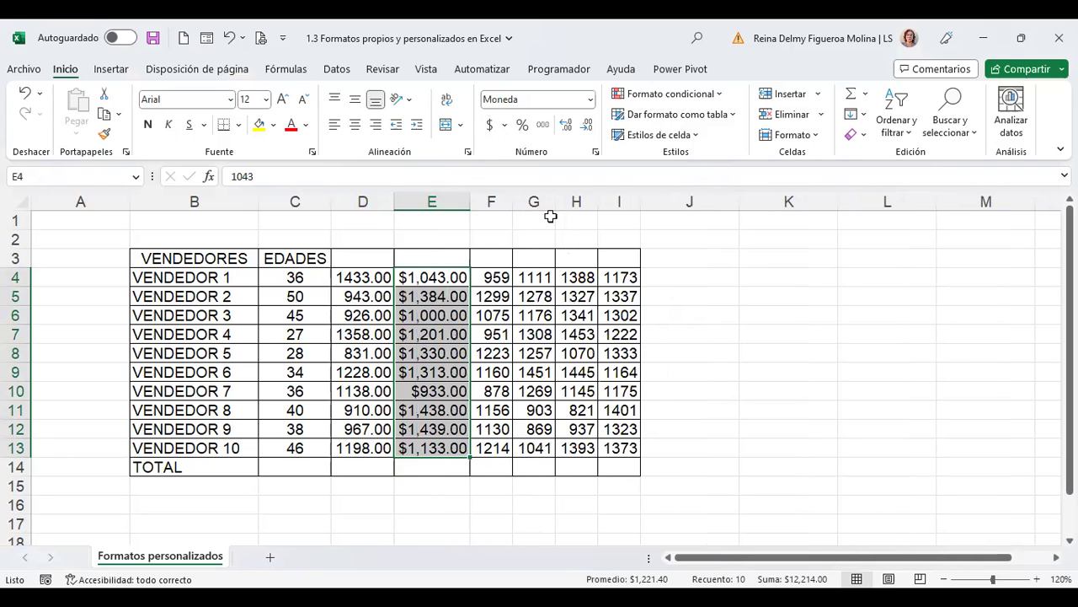
click(590, 99)
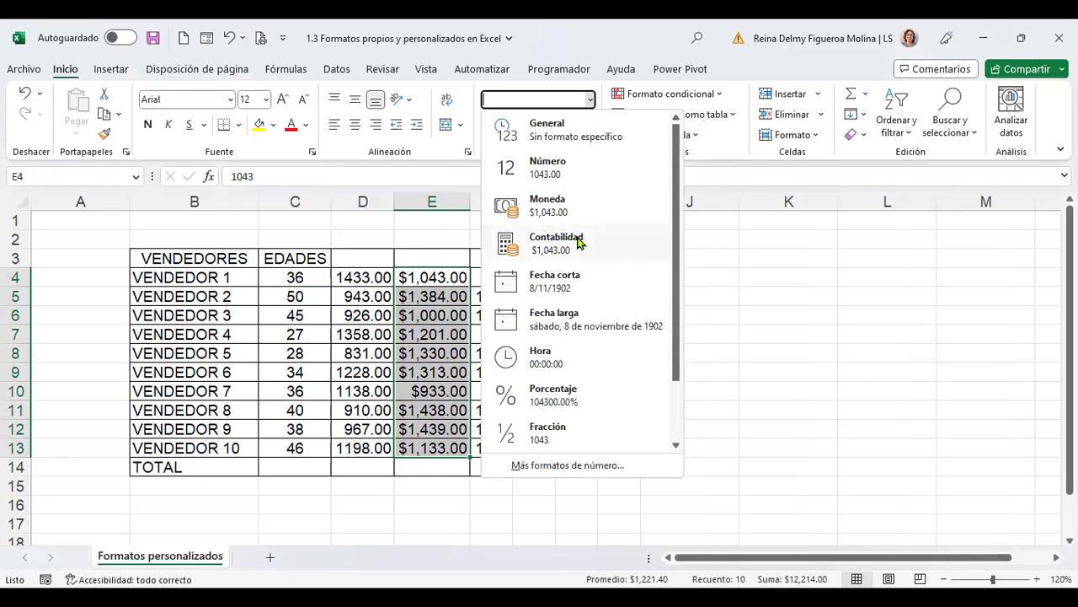
click(809, 281)
Step: Apply the Contabilidad format to F4:F13, giving values like $ 959.00
drag(492, 278, 494, 448)
click(591, 100)
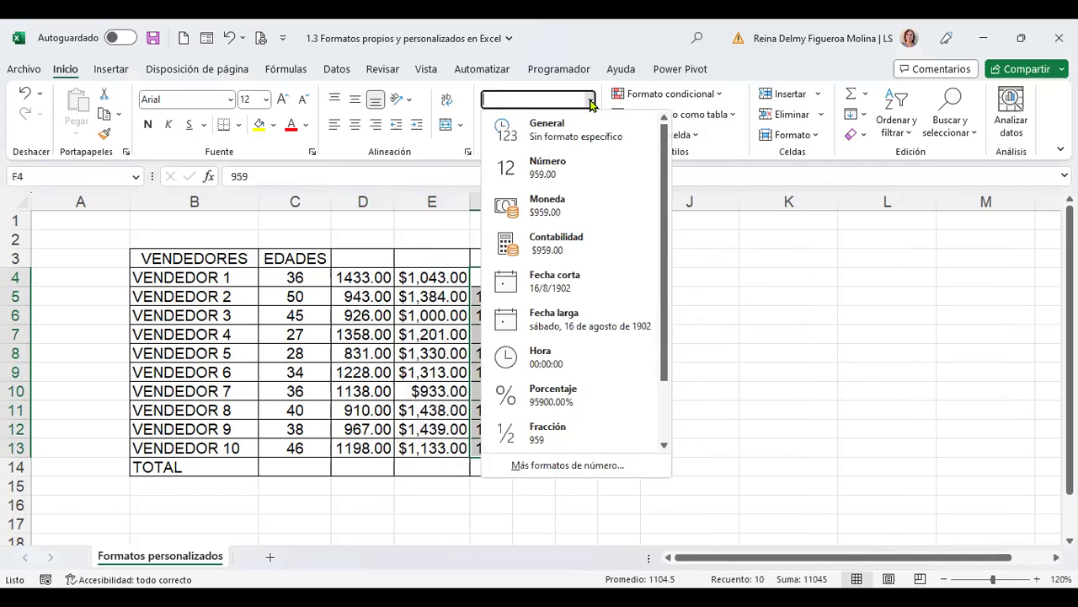
click(563, 255)
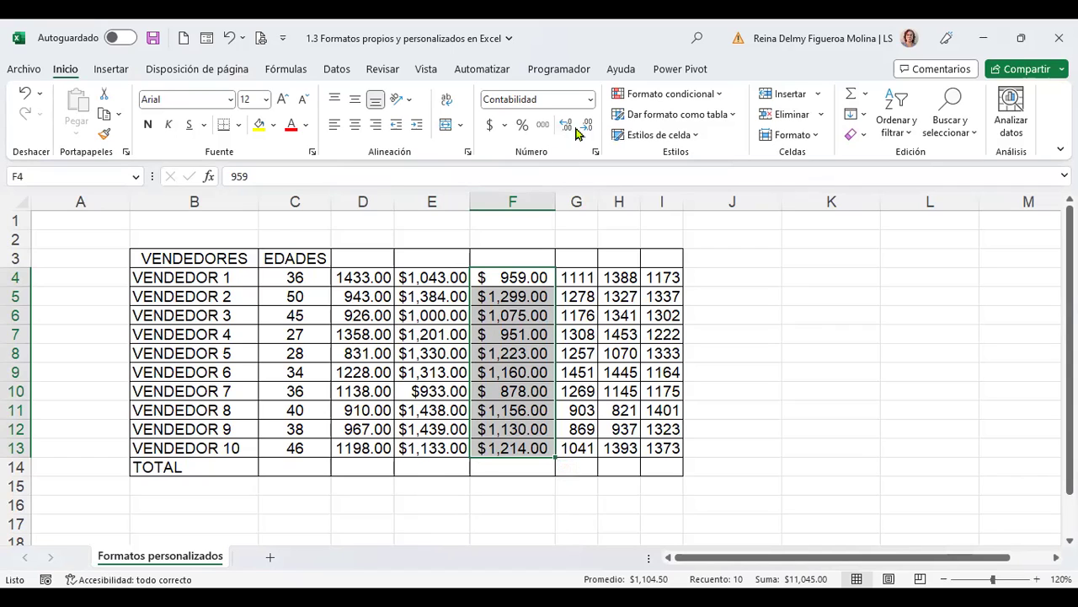
click(590, 101)
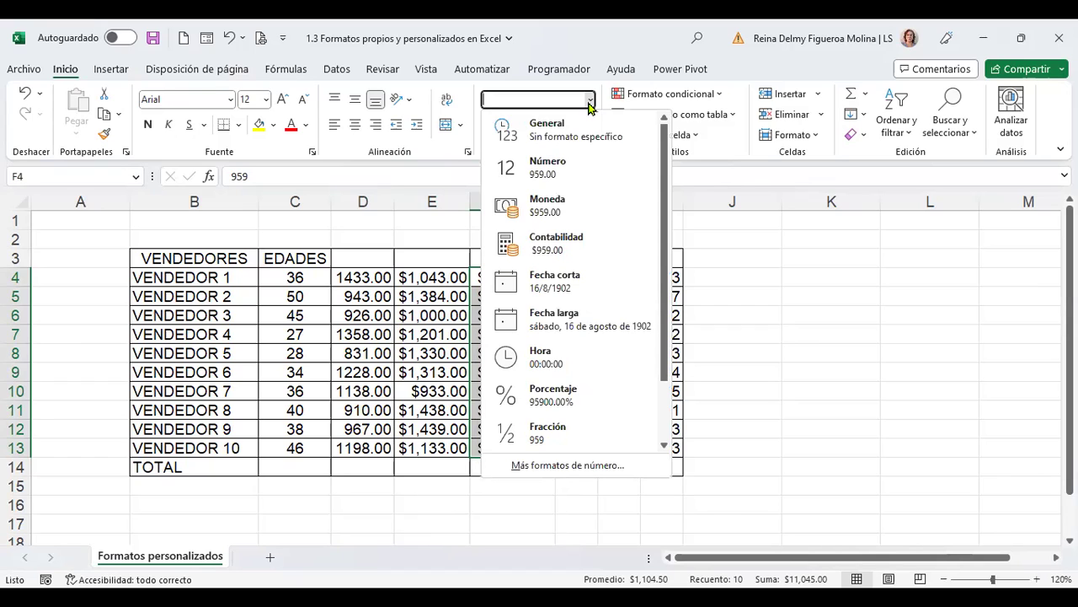
click(843, 320)
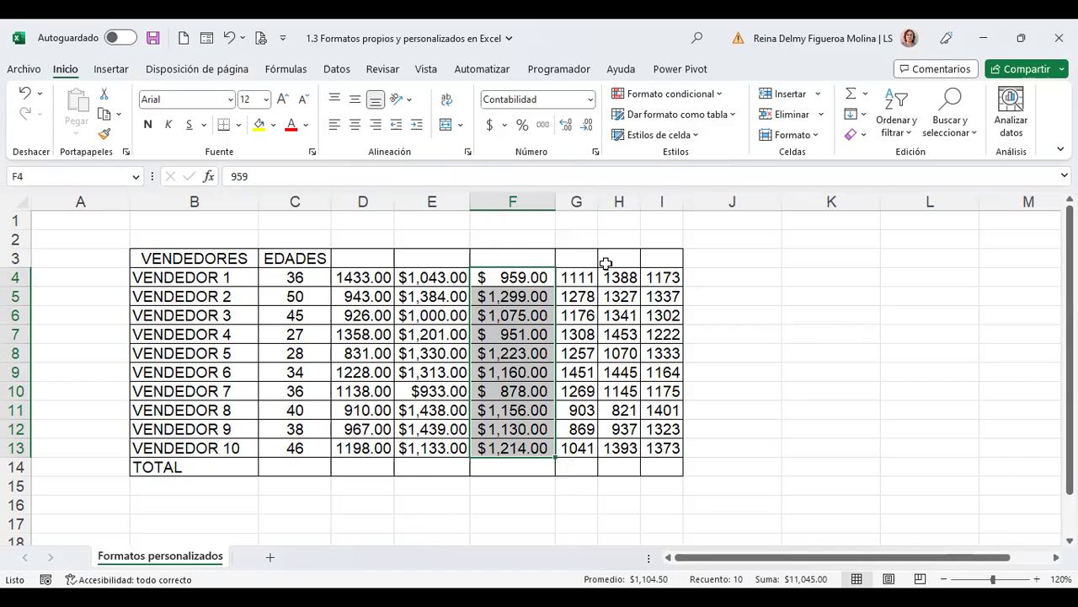
Step: Apply the Fecha corta format to G4:G13, giving dates like 15/1/1903
drag(578, 278, 579, 447)
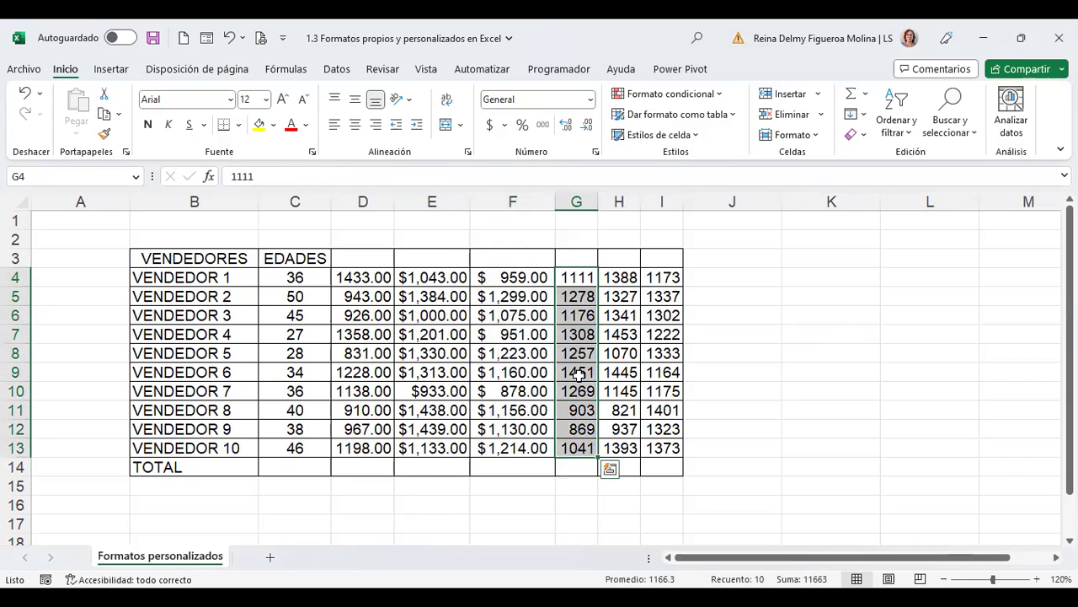
click(590, 101)
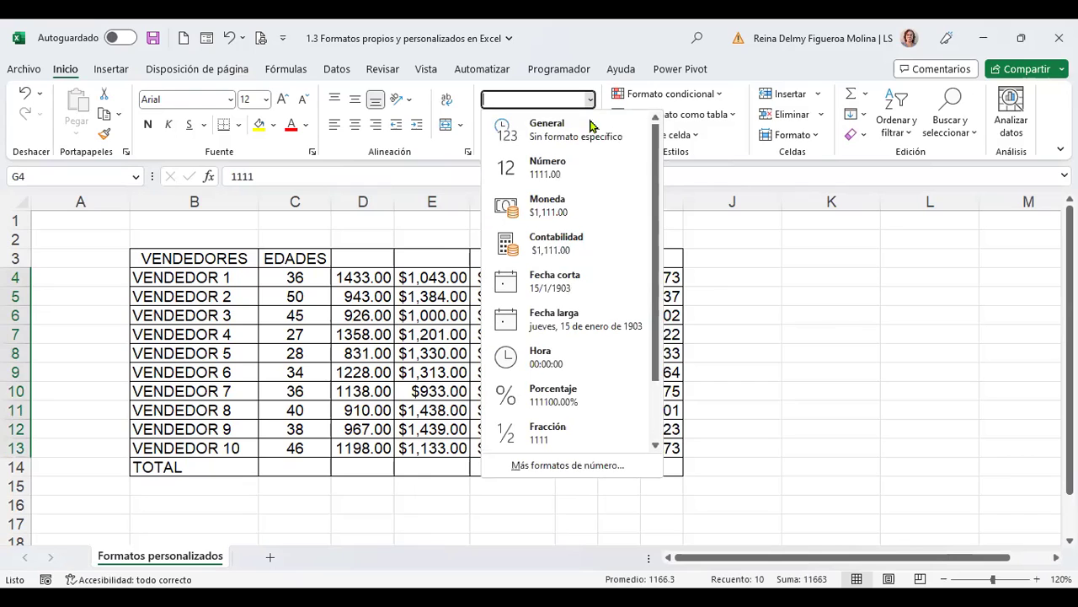
click(558, 289)
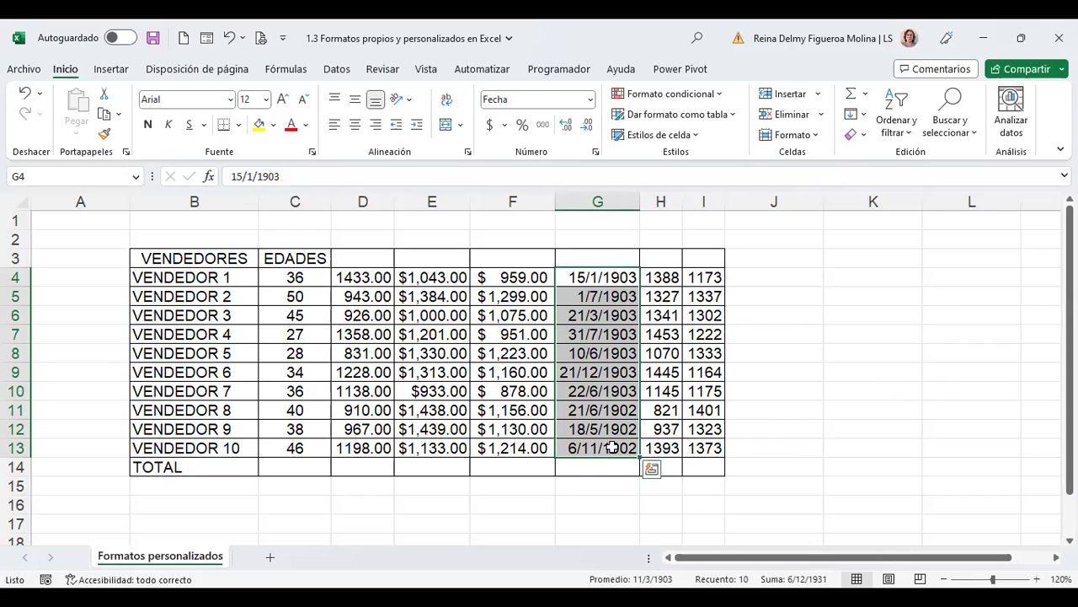
click(592, 100)
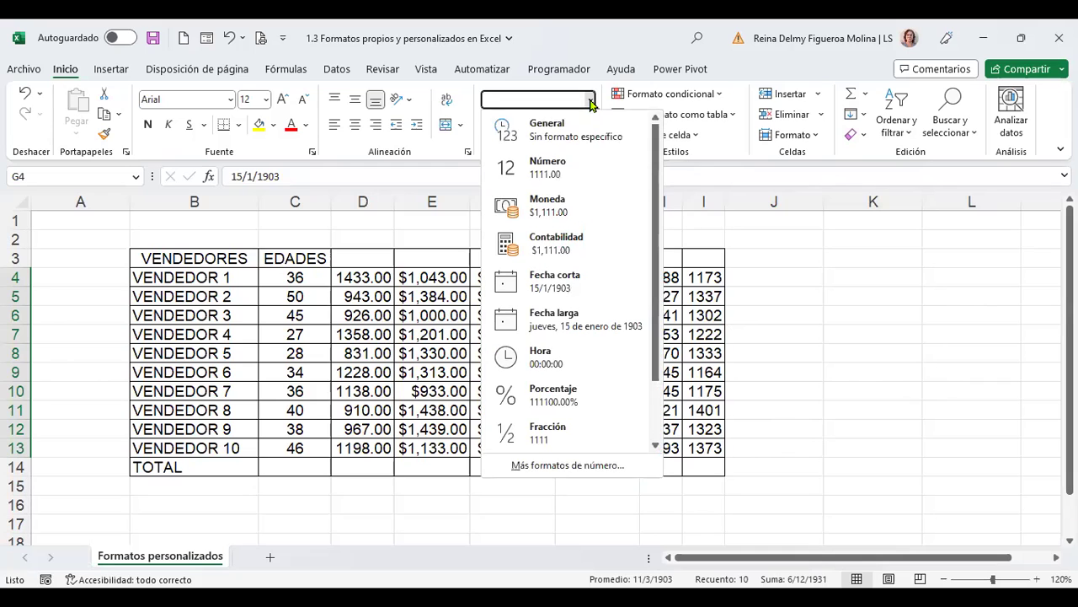
click(699, 287)
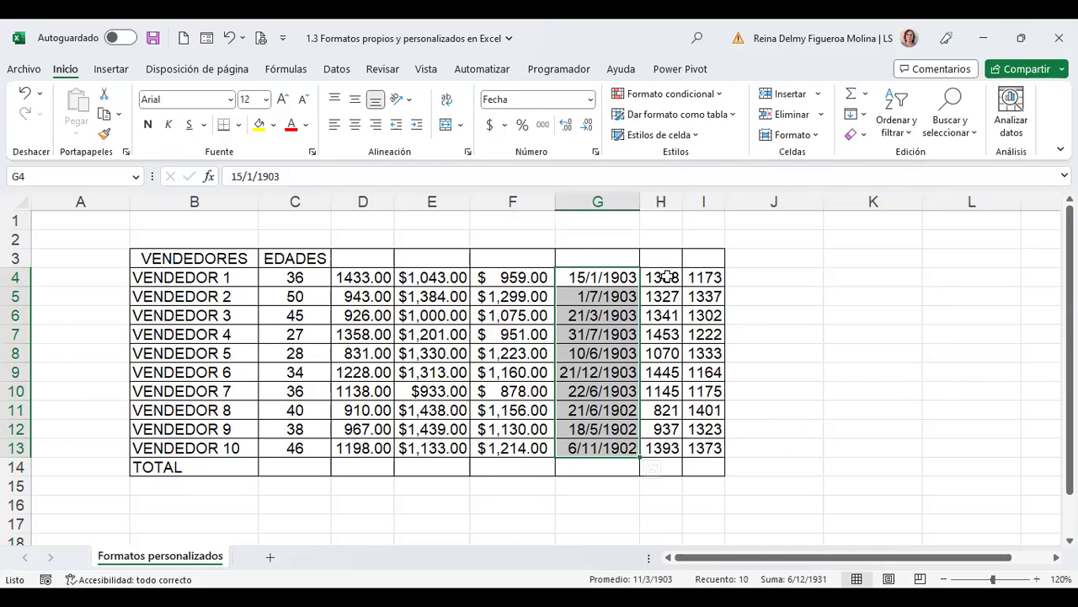
Step: Apply the Fecha larga (long date) format to H4:H13
drag(667, 277, 664, 448)
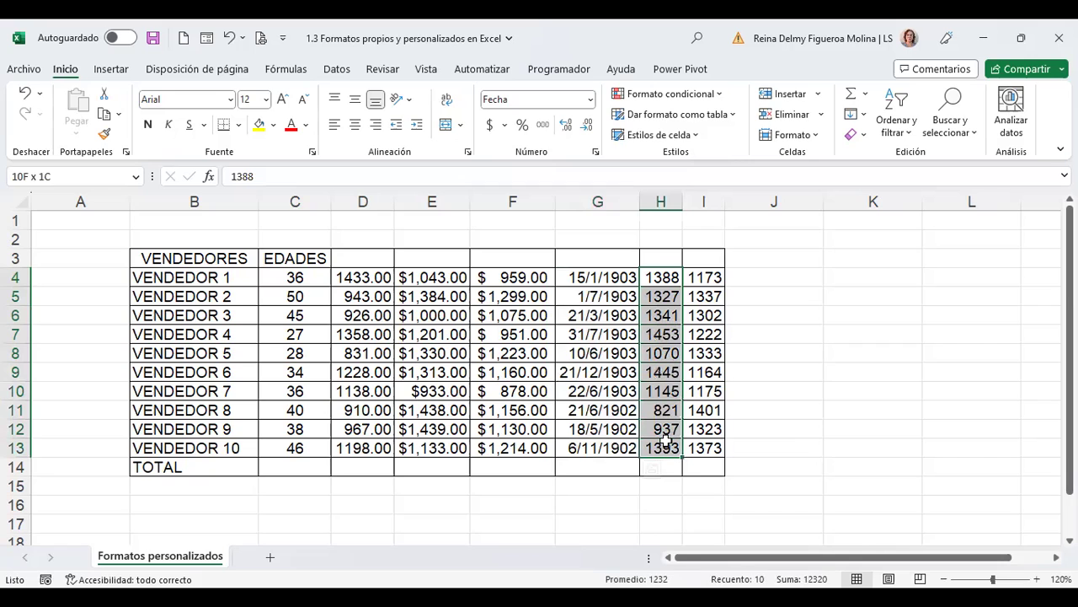
click(591, 100)
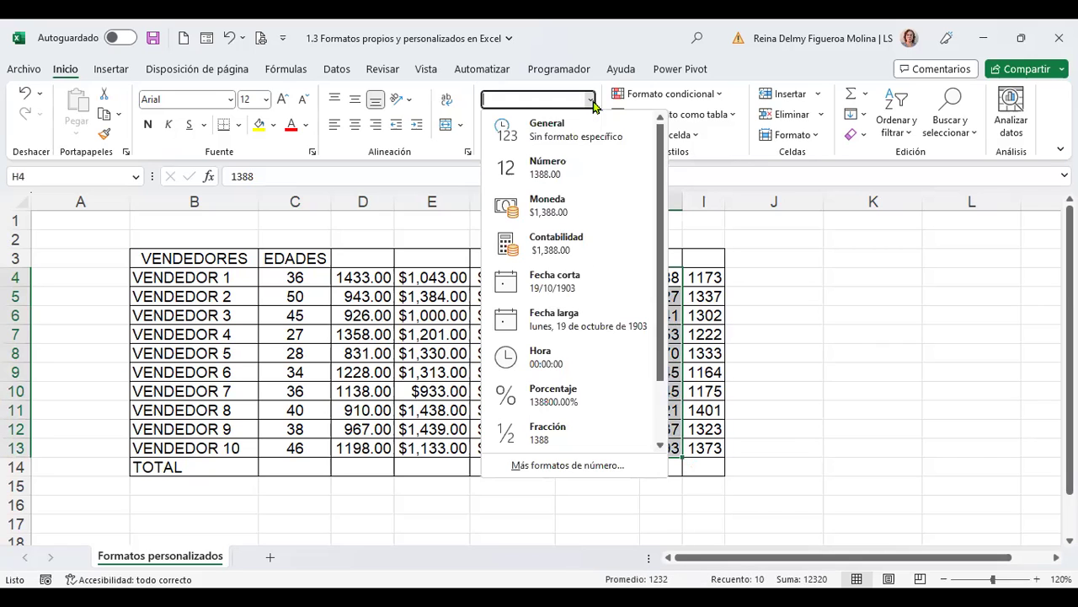
click(578, 327)
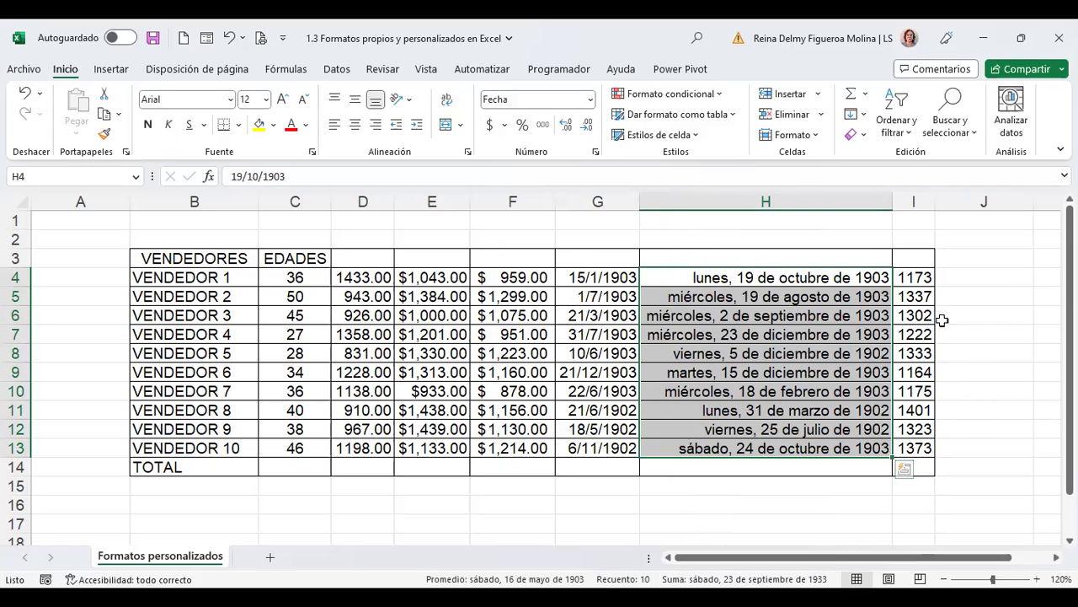
Step: Undo and redo the long date format three times to compare H4:H13 before and after
key(ctrl+z)
key(ctrl+z)
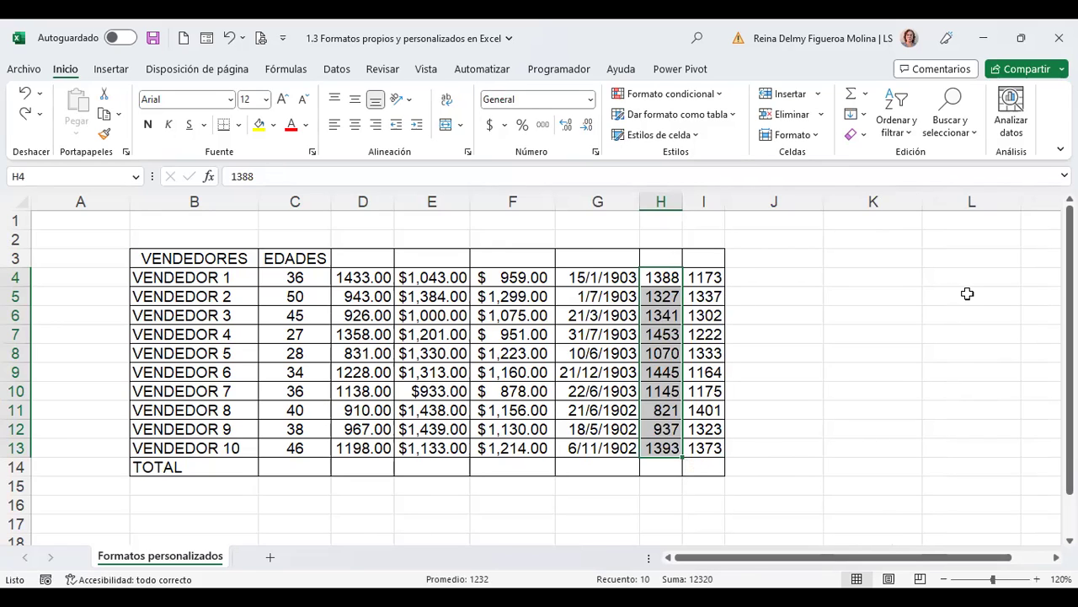
key(ctrl+y)
key(ctrl+y)
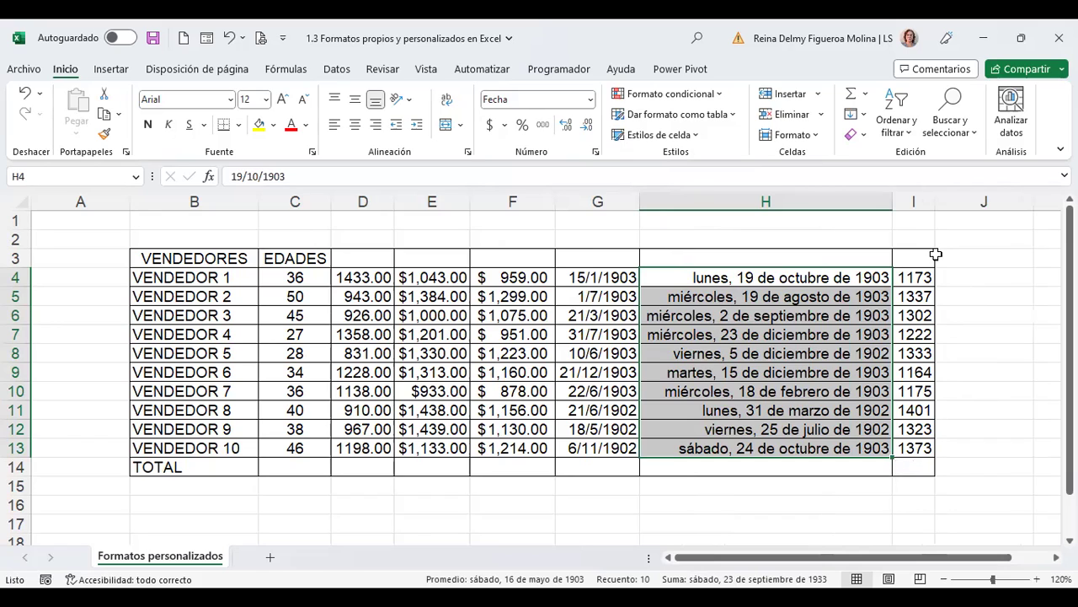
key(ctrl+z)
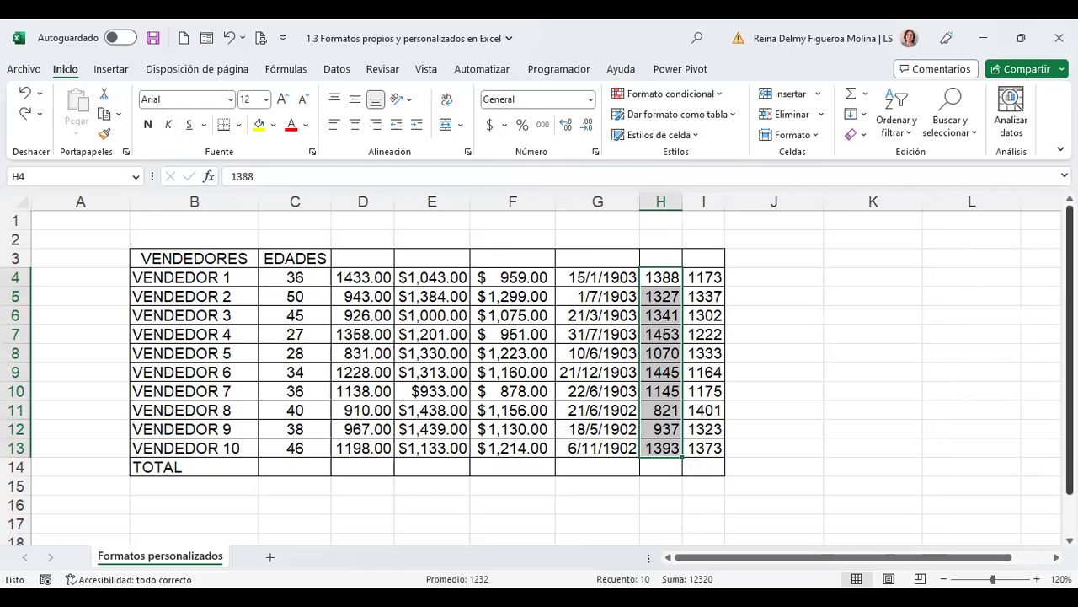
key(ctrl+y)
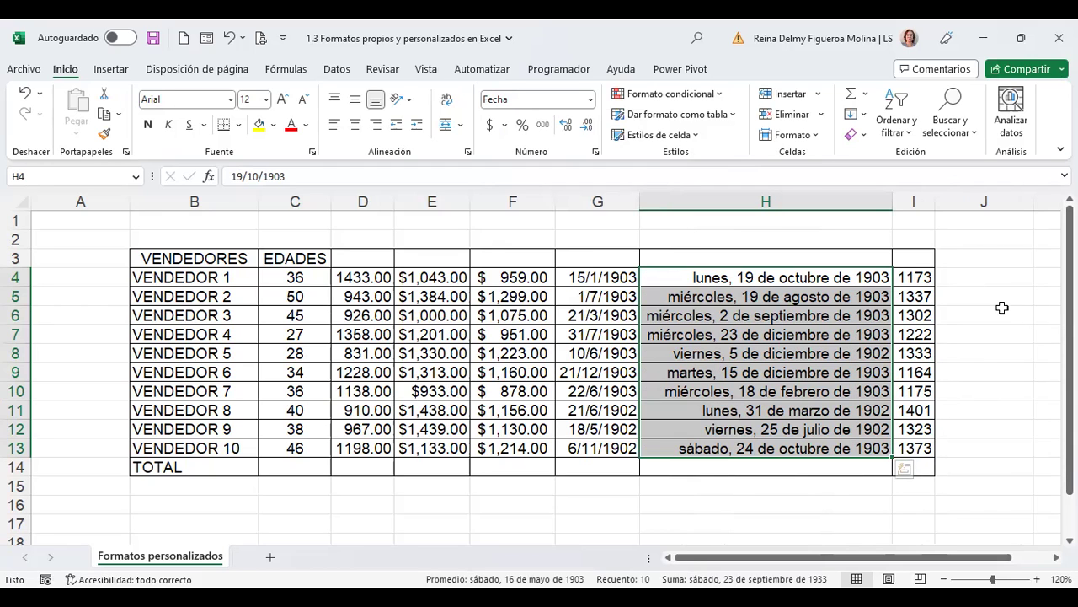
key(ctrl+z)
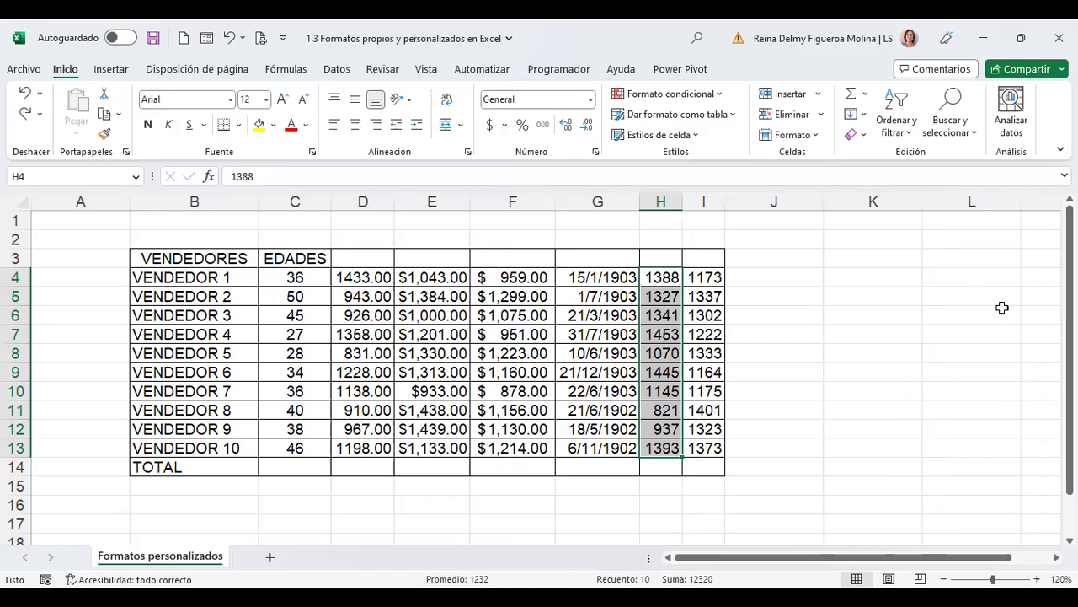
key(ctrl+y)
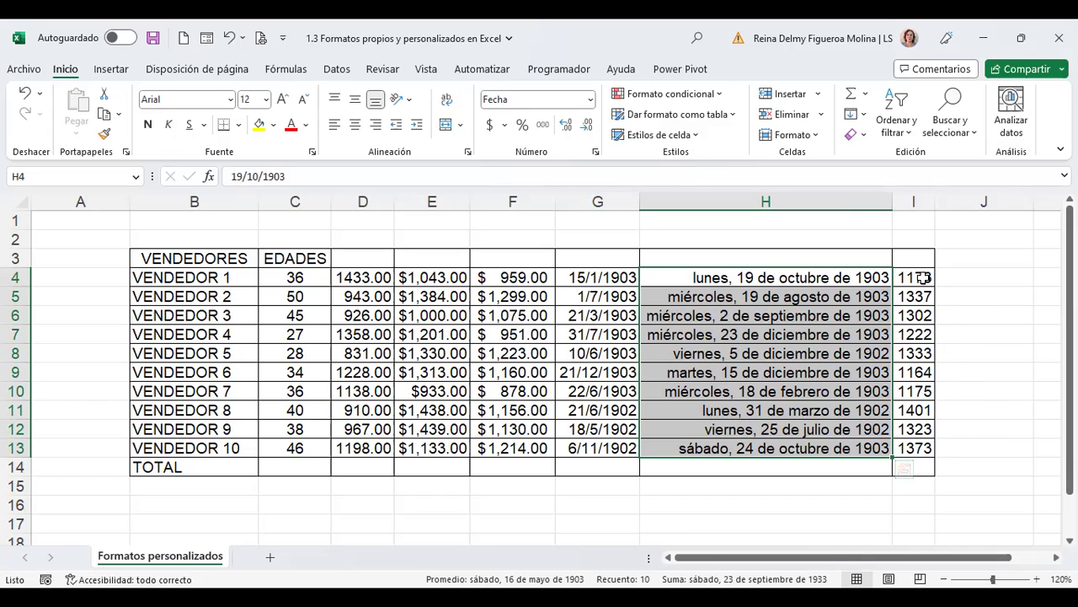
click(591, 100)
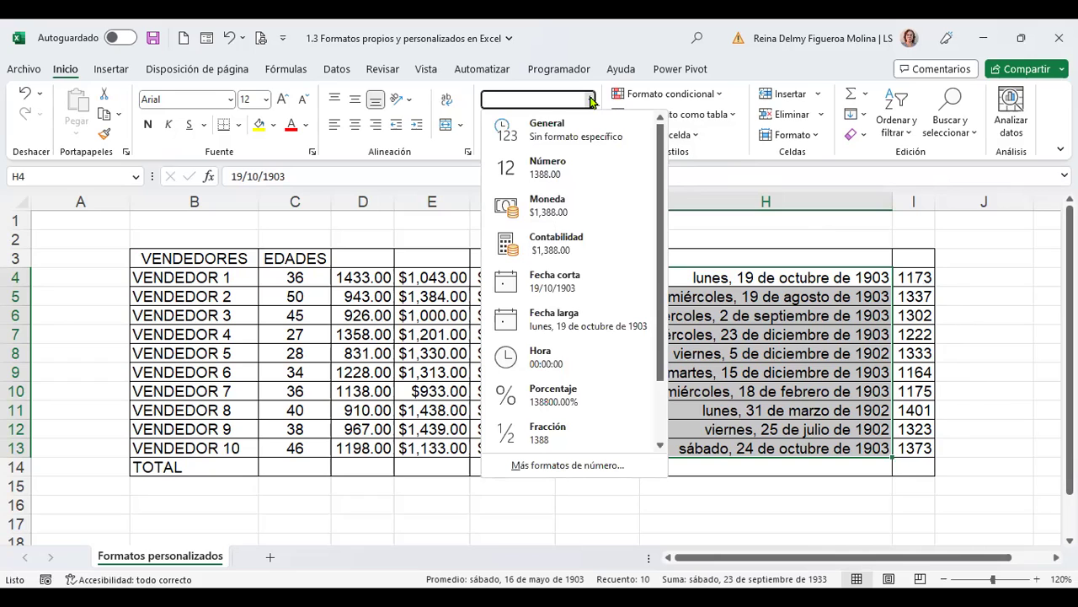
click(915, 272)
drag(914, 272, 922, 448)
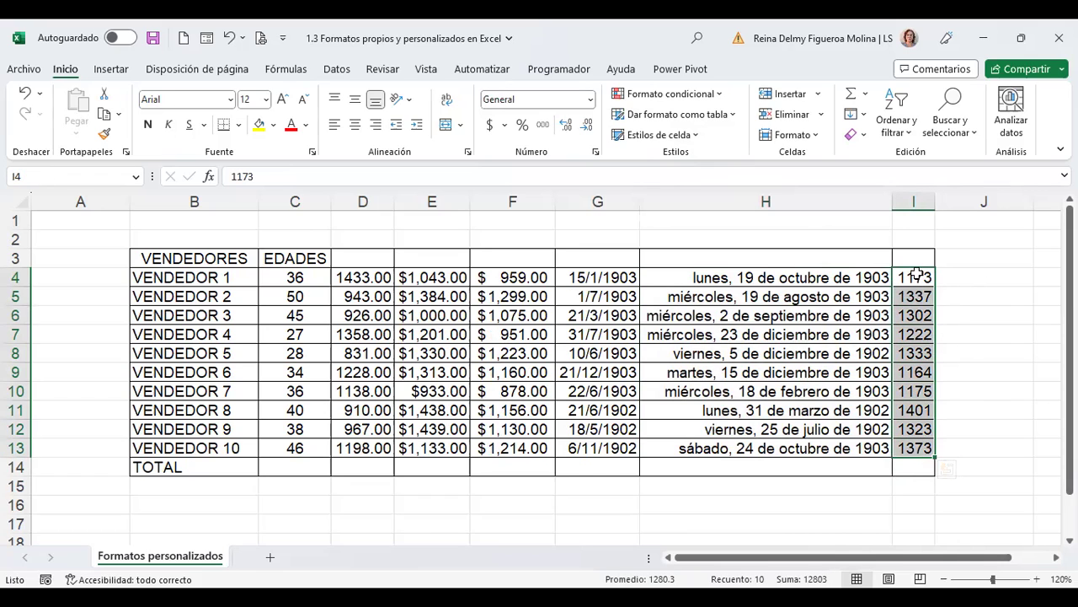
click(592, 100)
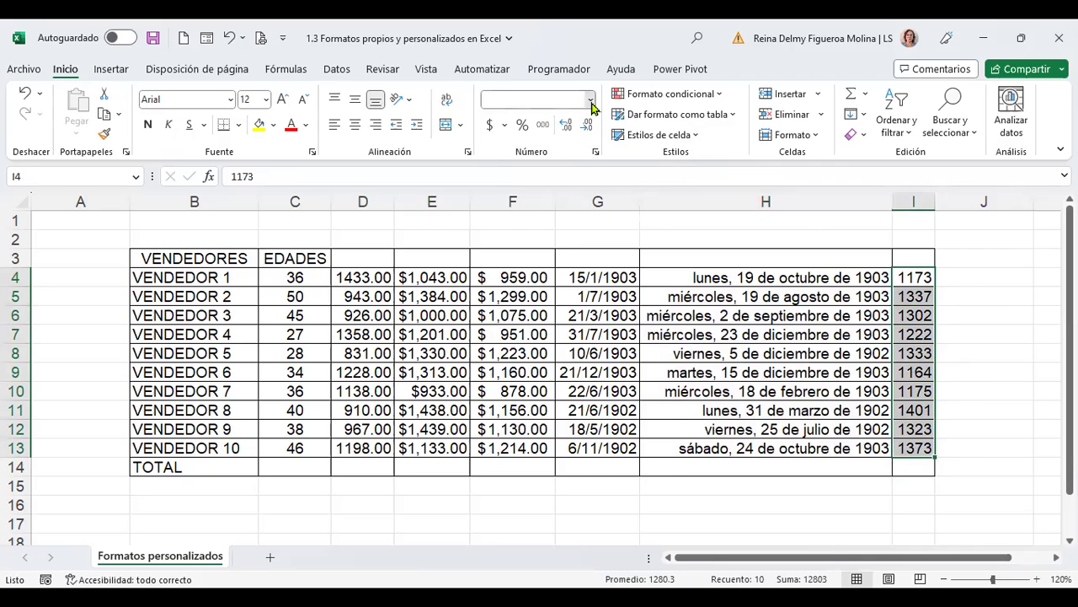
click(548, 360)
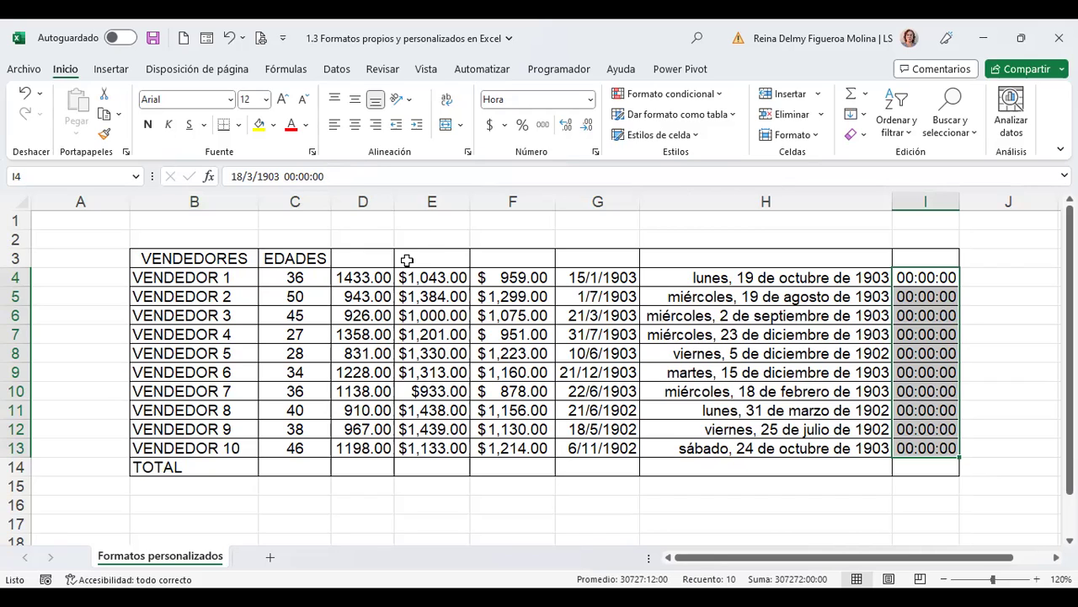
key(ctrl+z)
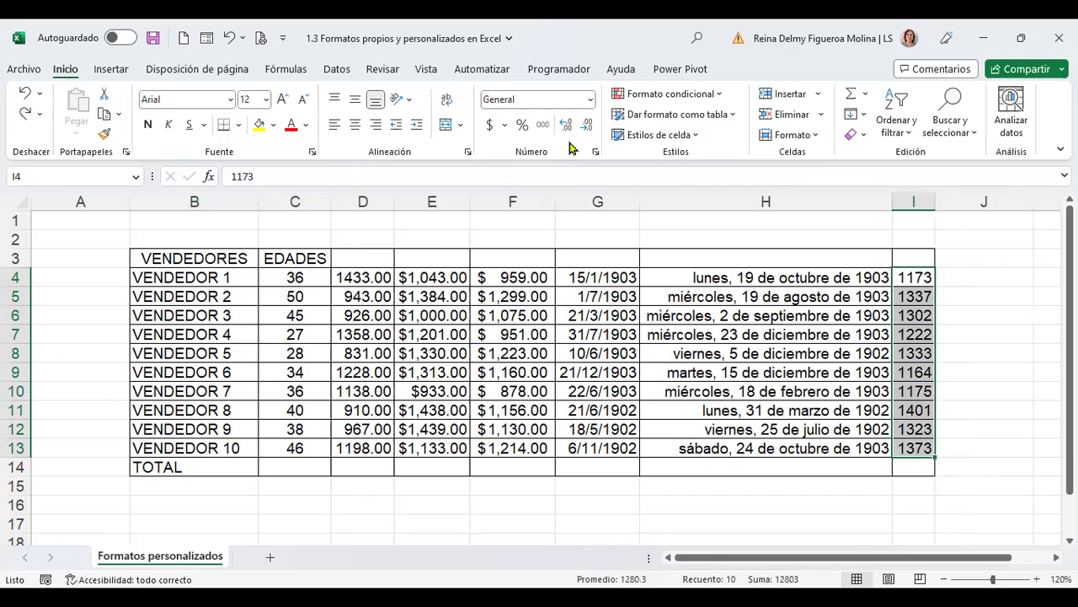
click(591, 99)
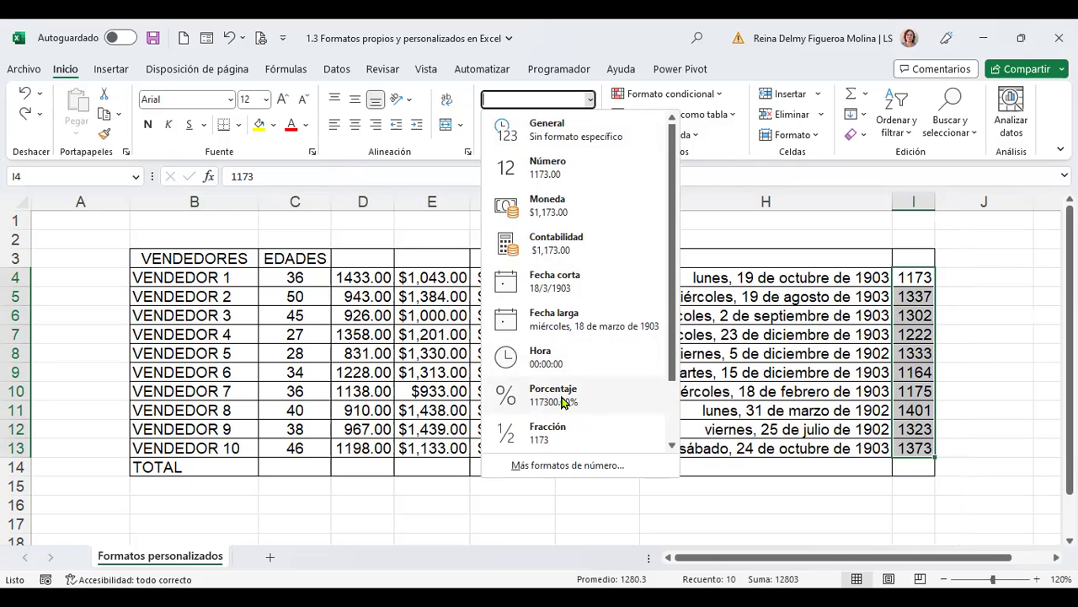
click(563, 402)
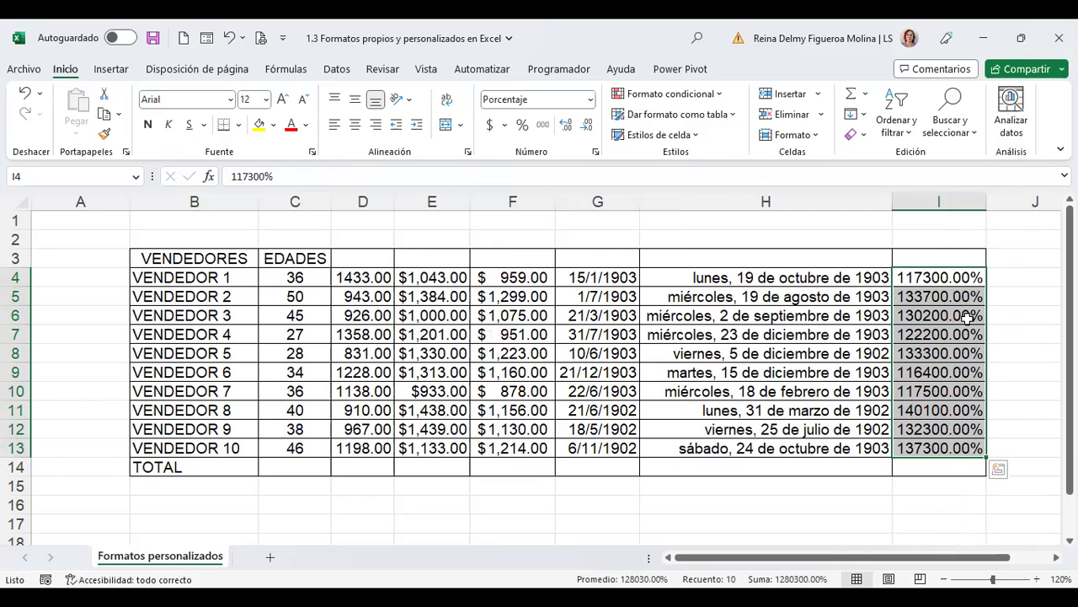
key(ctrl+z)
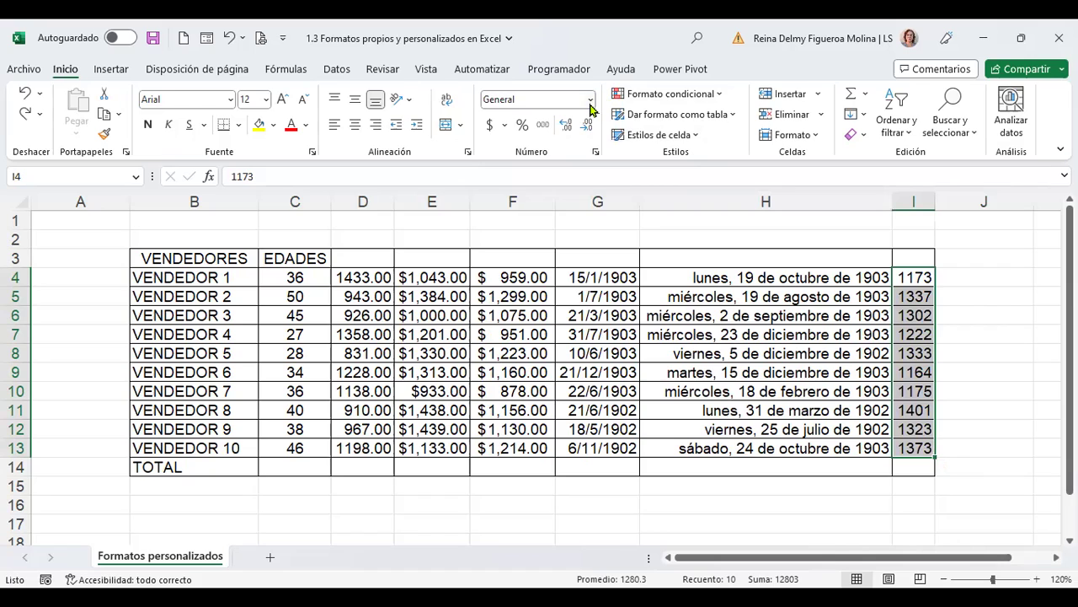
click(591, 100)
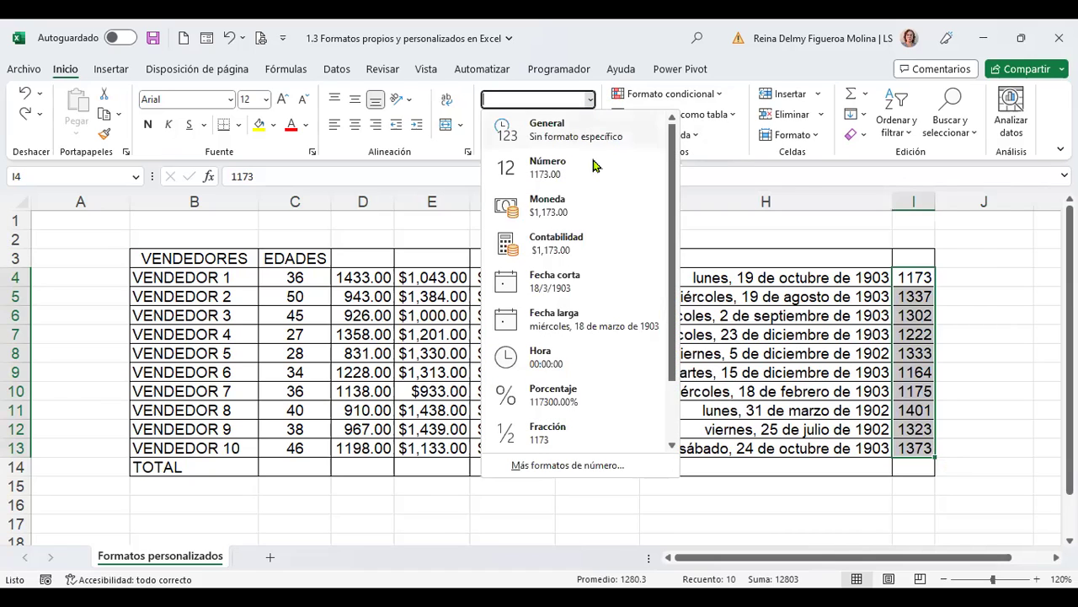
scroll(559, 337, down, 1)
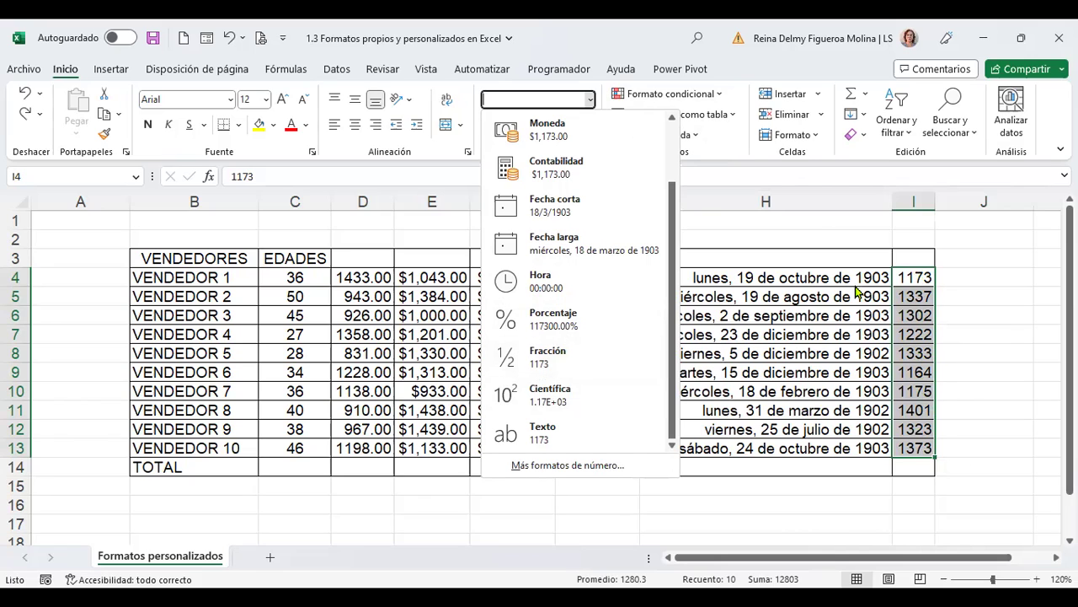
click(570, 360)
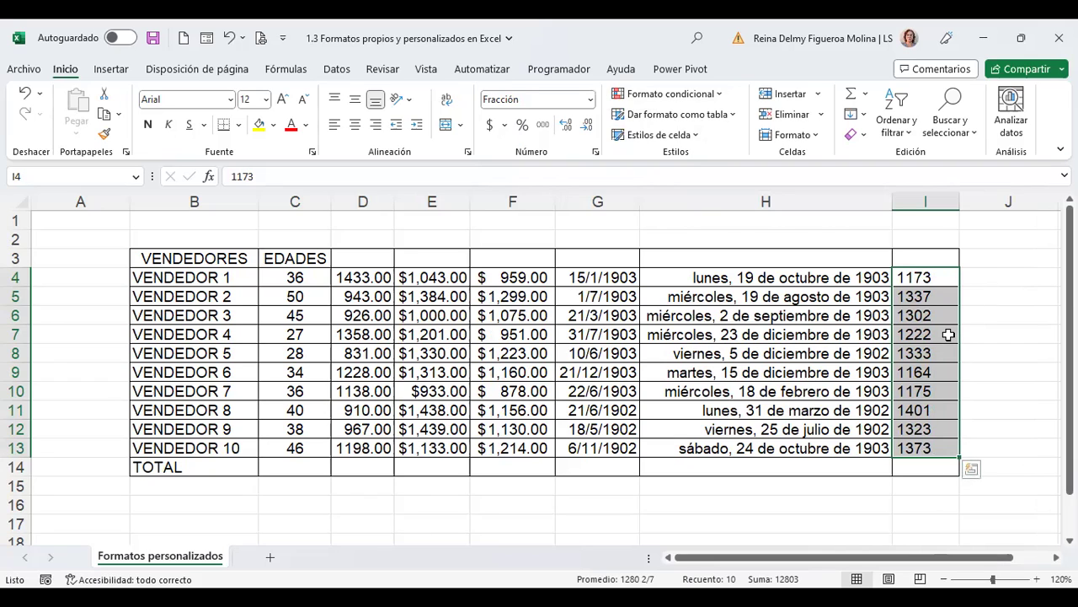
key(ctrl+z)
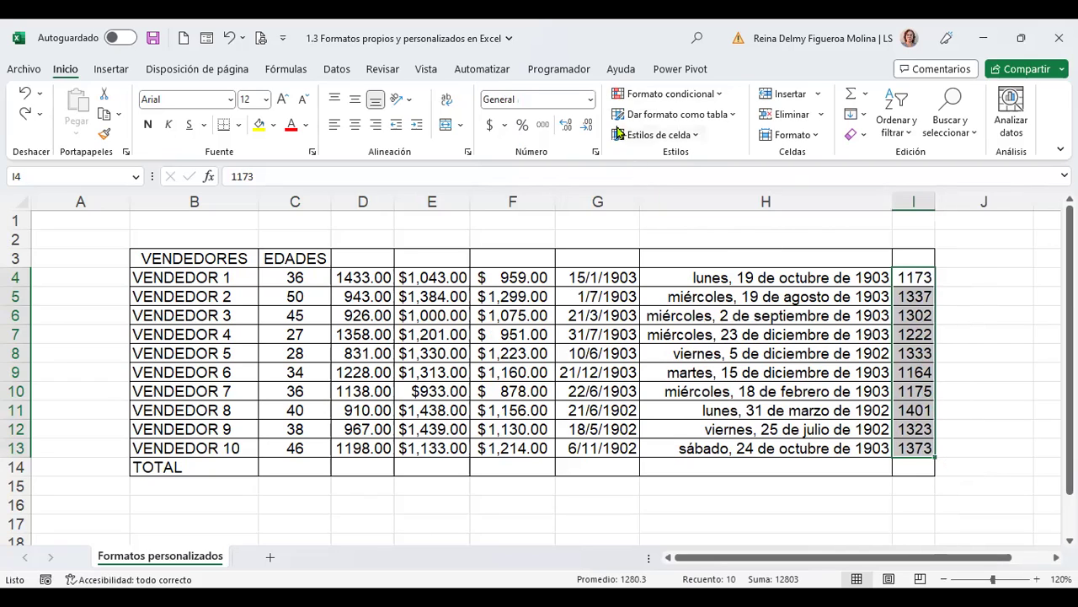
click(590, 100)
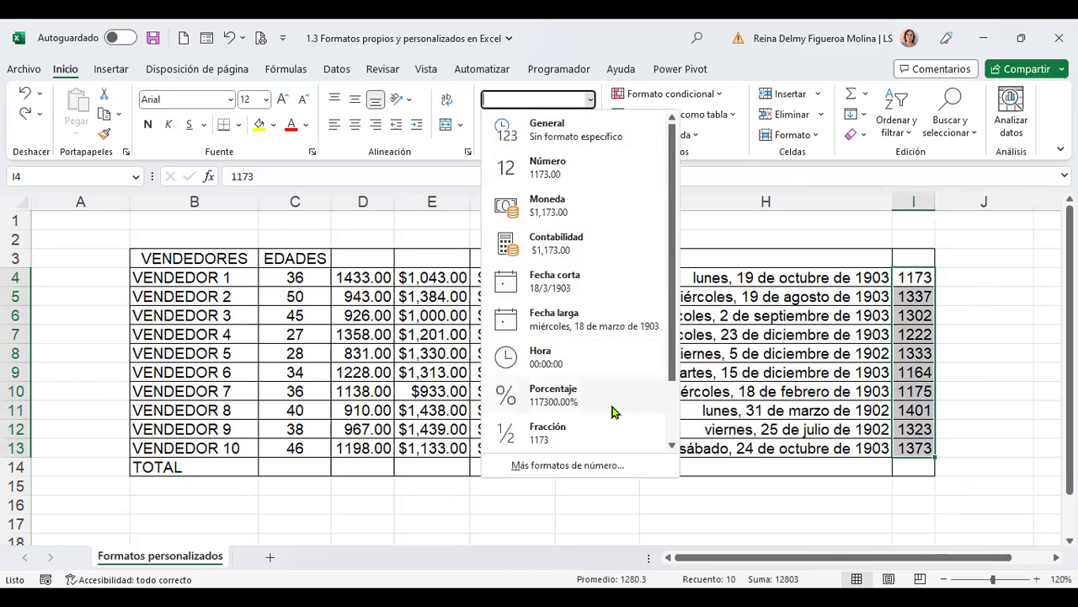
scroll(612, 394, down, 2)
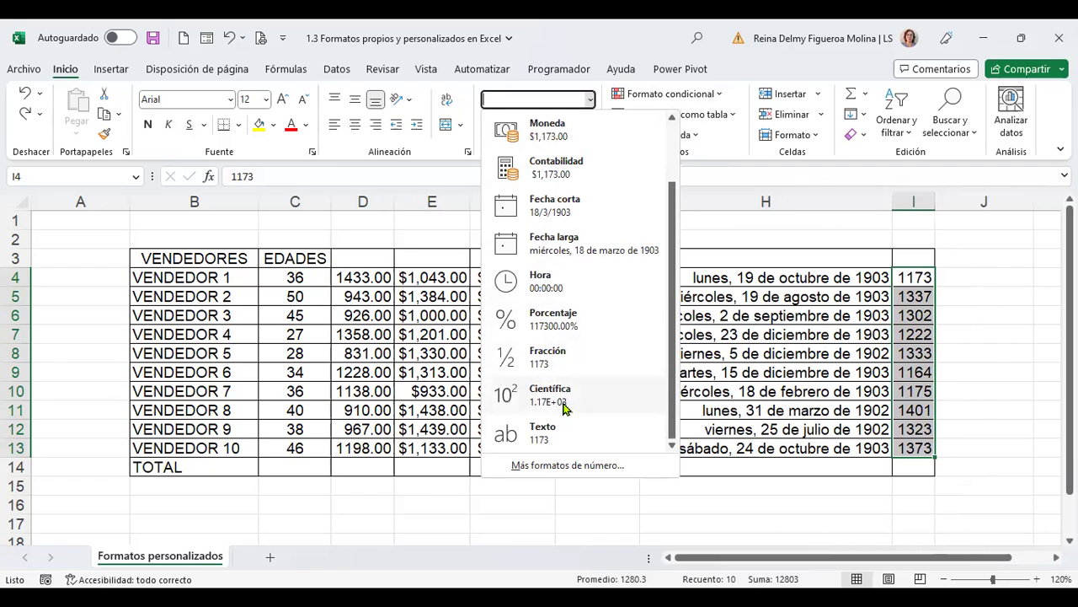
key(Escape)
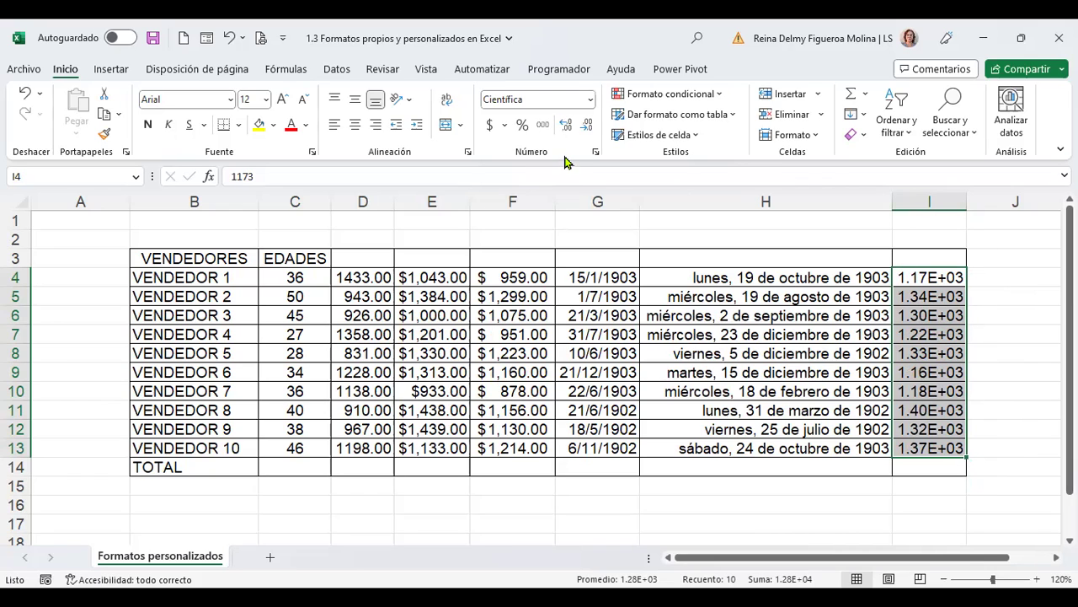
key(ctrl+z)
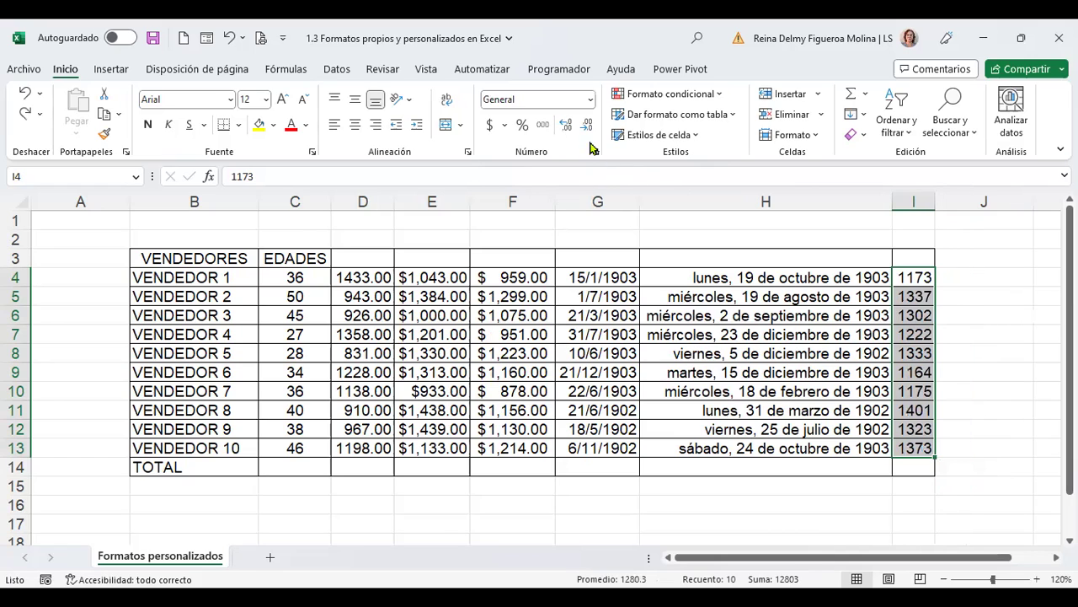
click(591, 99)
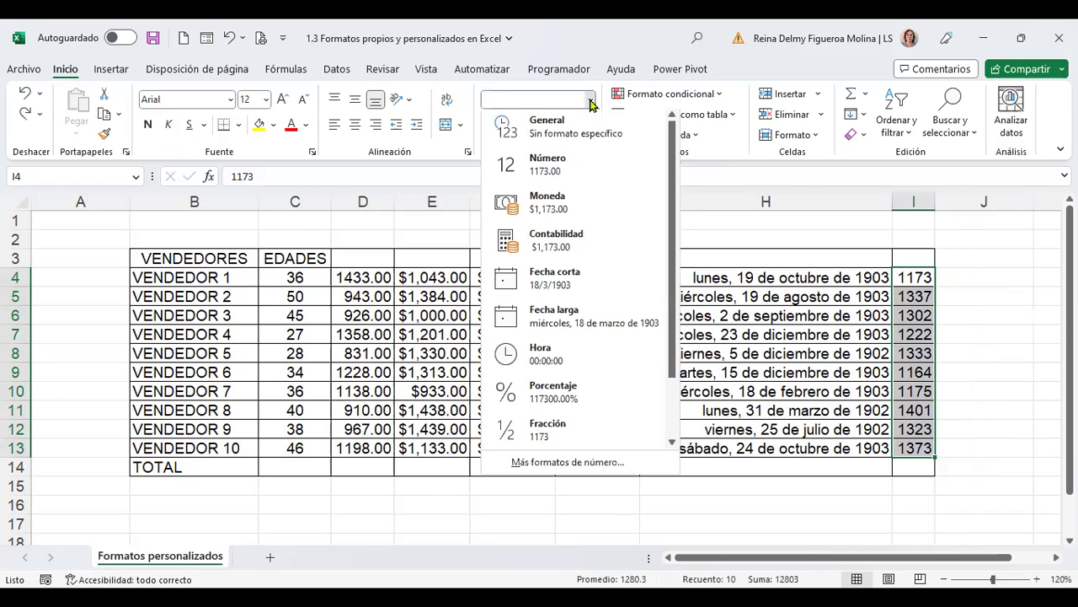
scroll(603, 403, down, 2)
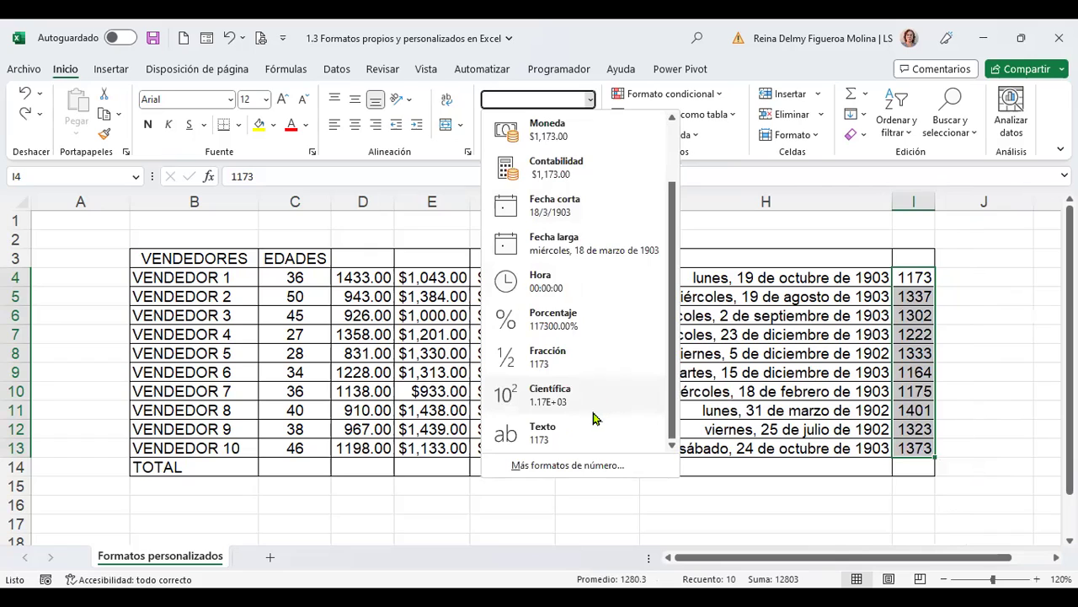
click(545, 433)
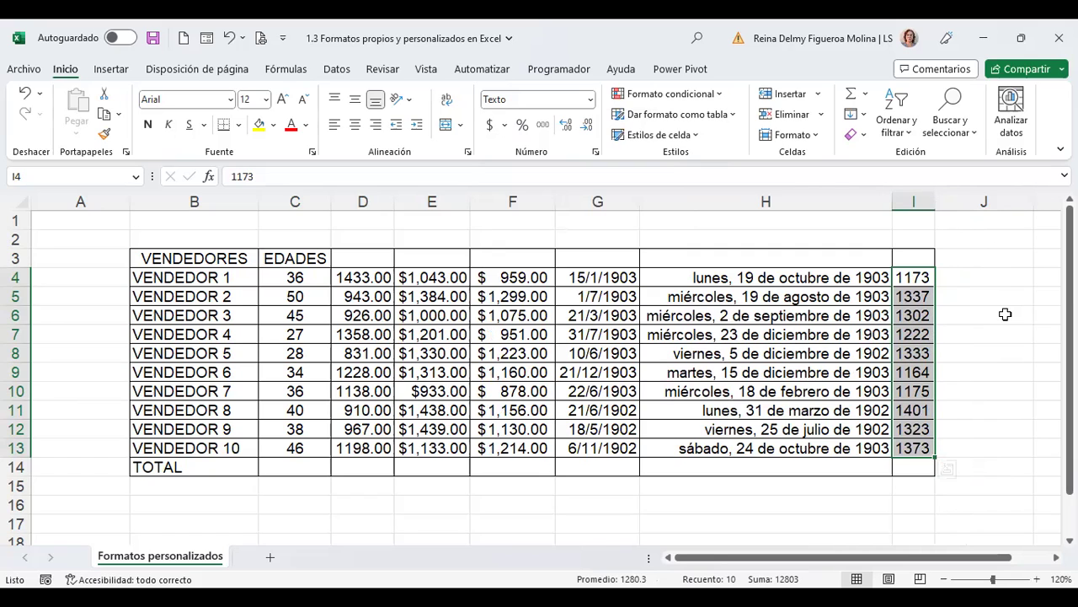
key(ctrl+z)
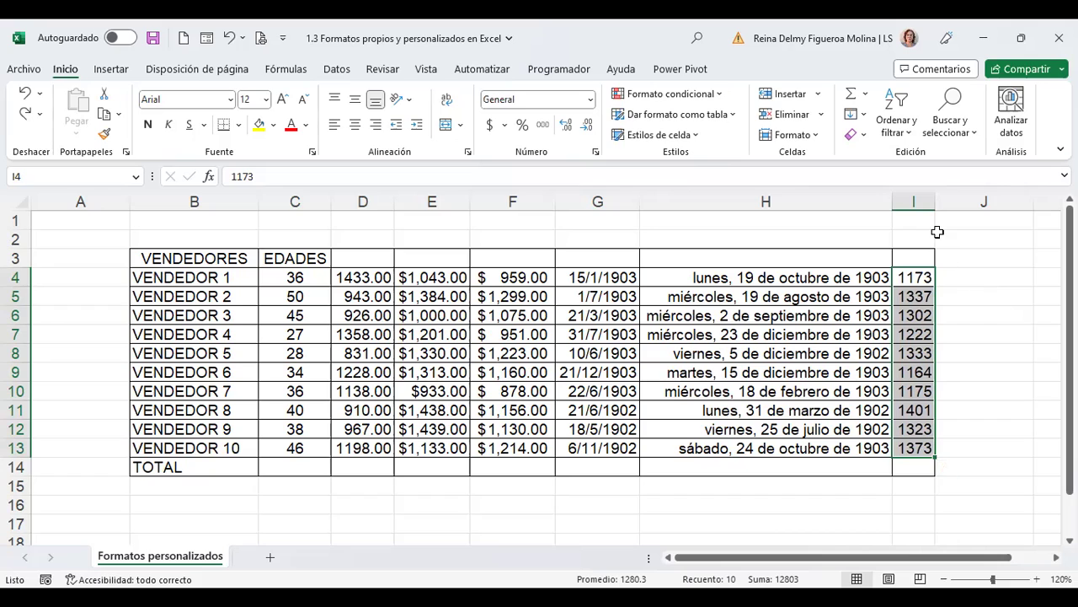
Step: Widen column I, try the Texto format on its values, then revert it
drag(937, 203, 981, 205)
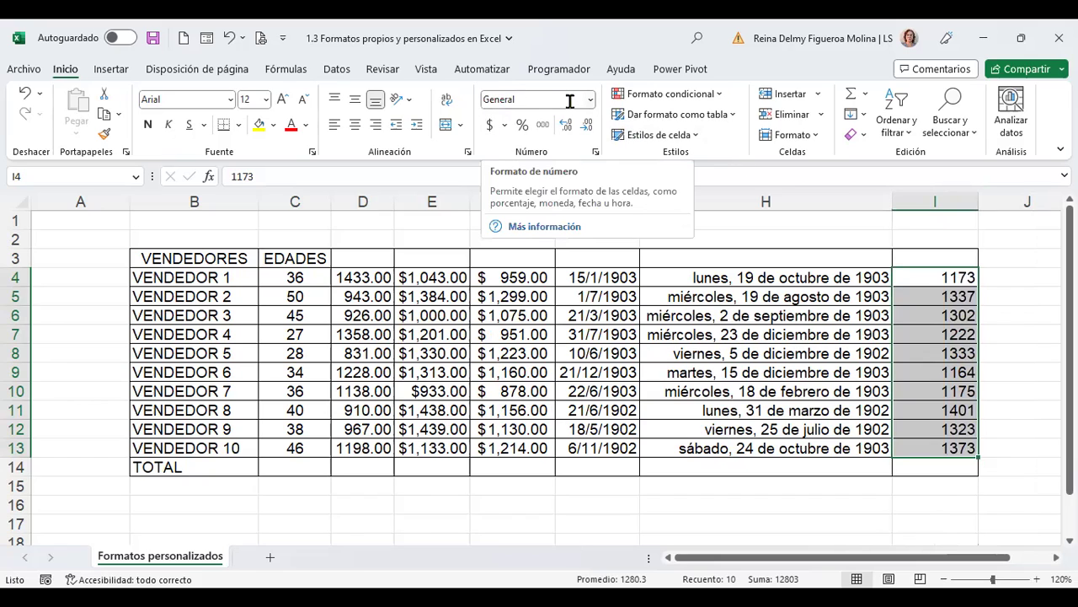
click(591, 99)
scroll(633, 375, down, 2)
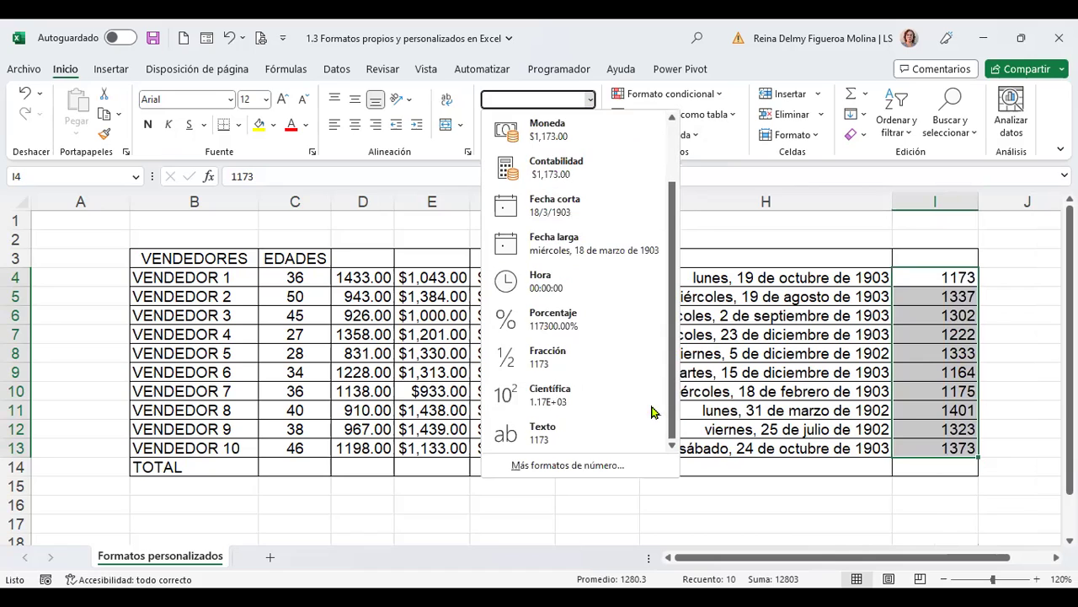
click(555, 433)
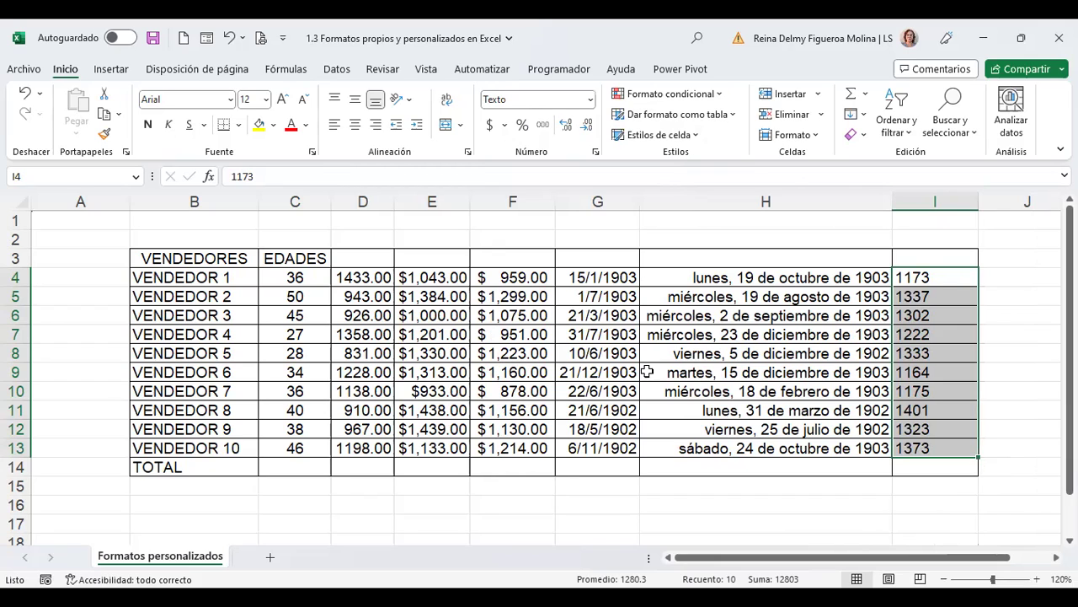
click(590, 99)
click(581, 126)
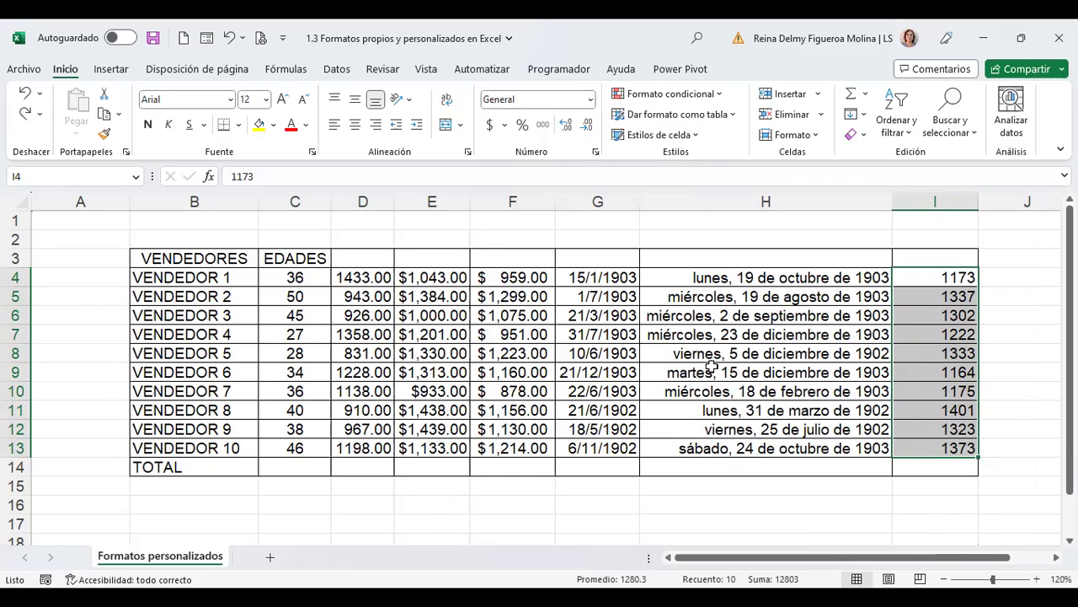
Step: In Format Cells, set Número with 1 decimal and thousands separator, then preview Moneda ($1,173.0)
key(ctrl+1)
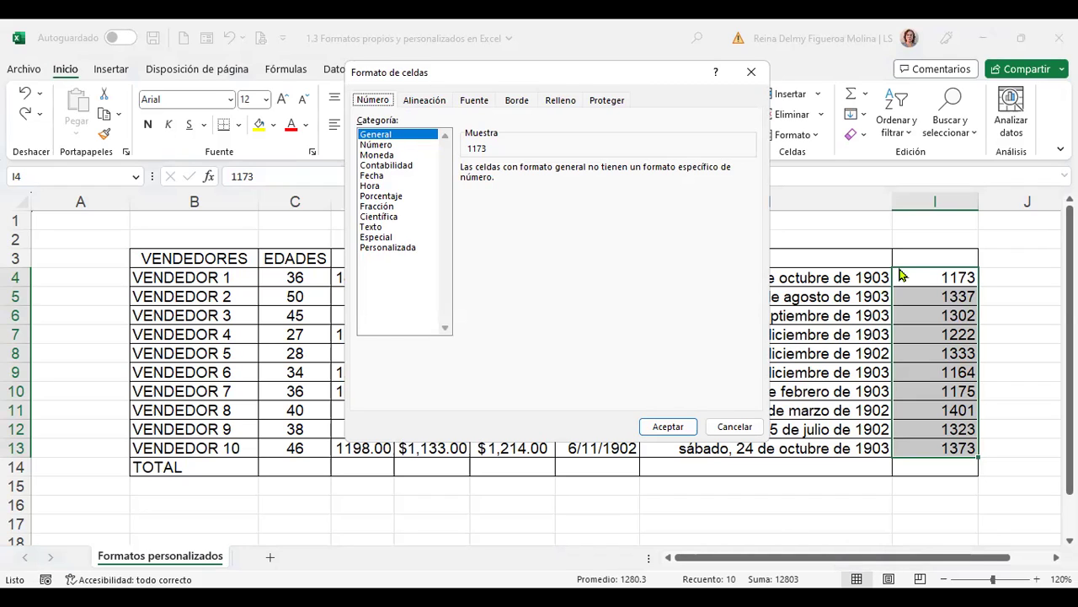
click(377, 145)
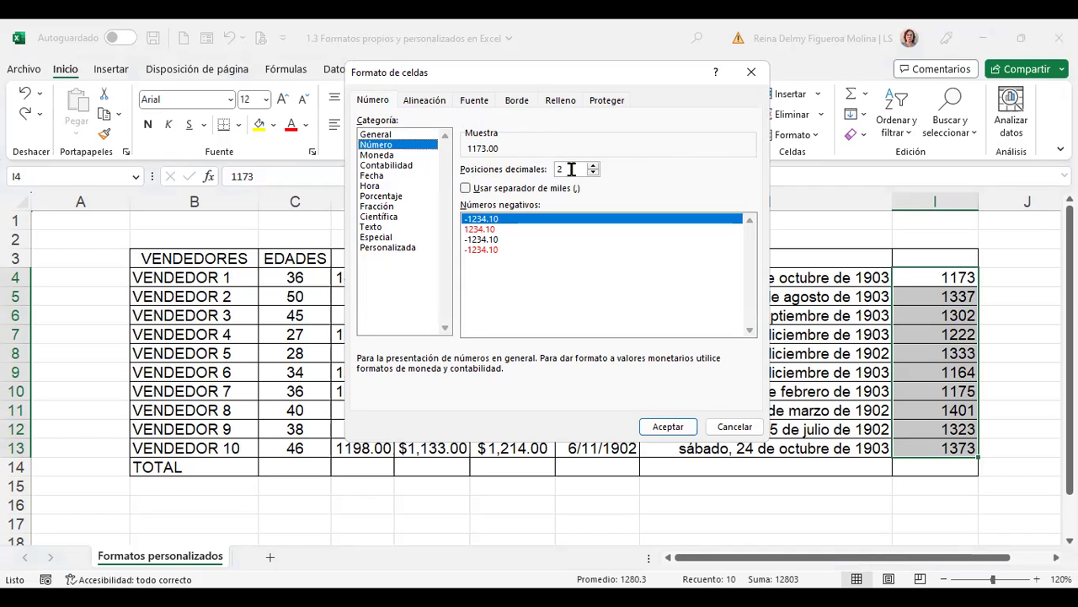
click(594, 167)
click(594, 166)
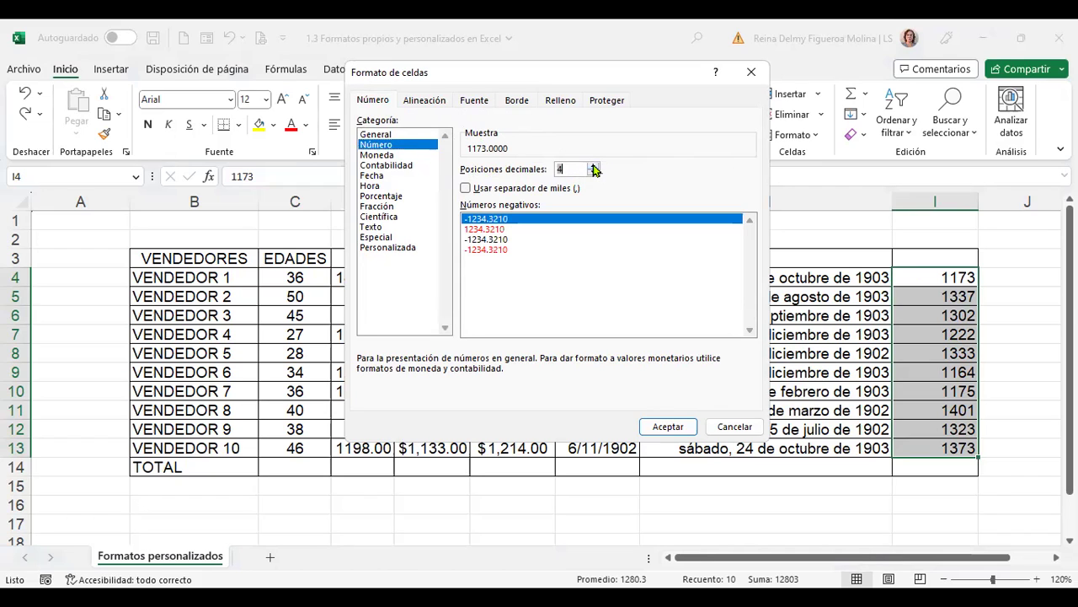
click(594, 174)
click(594, 174)
click(594, 173)
click(466, 190)
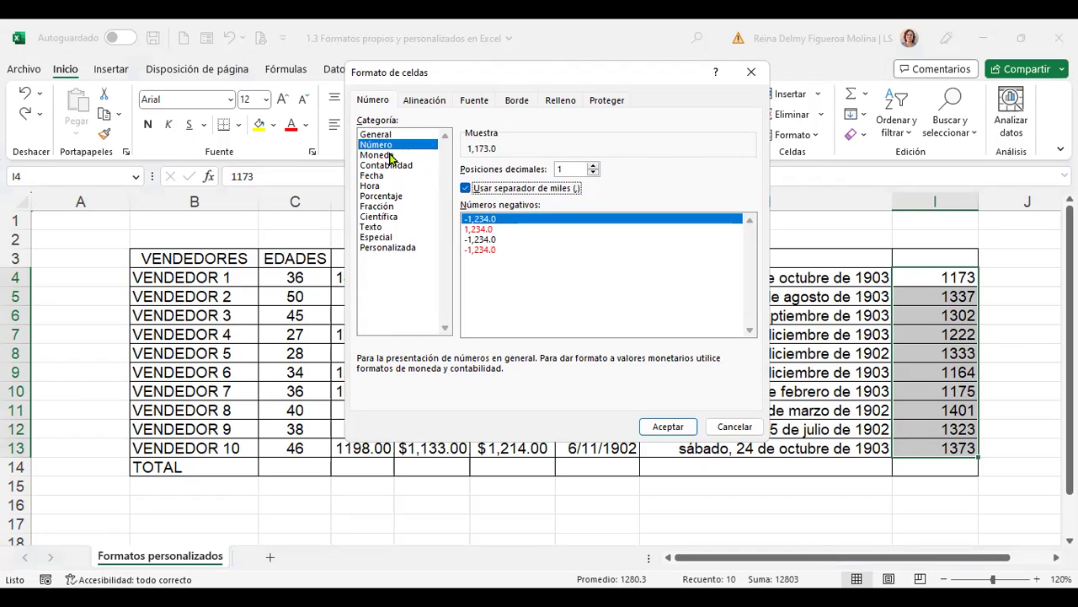
click(391, 156)
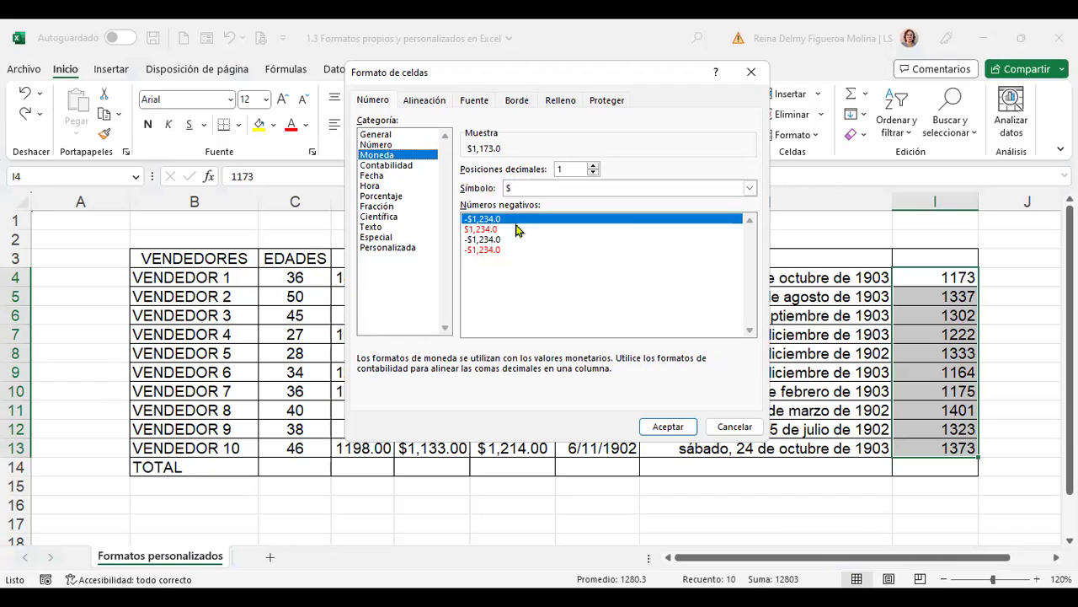
Step: Preview Contabilidad, Fecha and 12-hour a.m./p.m. Hora formats, ending on Porcentaje (117300.0%)
click(402, 167)
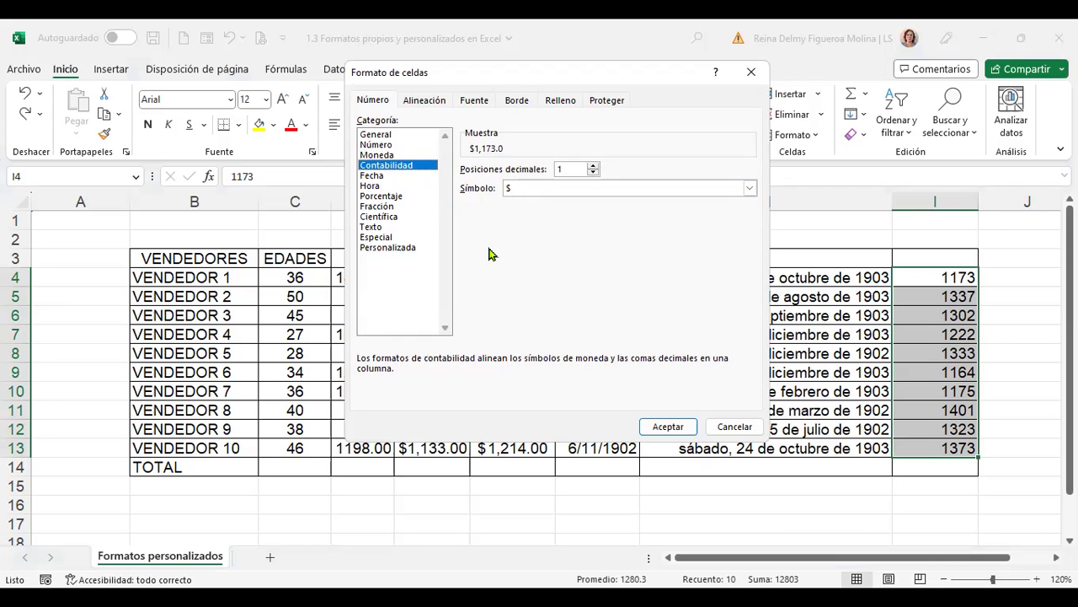
click(372, 175)
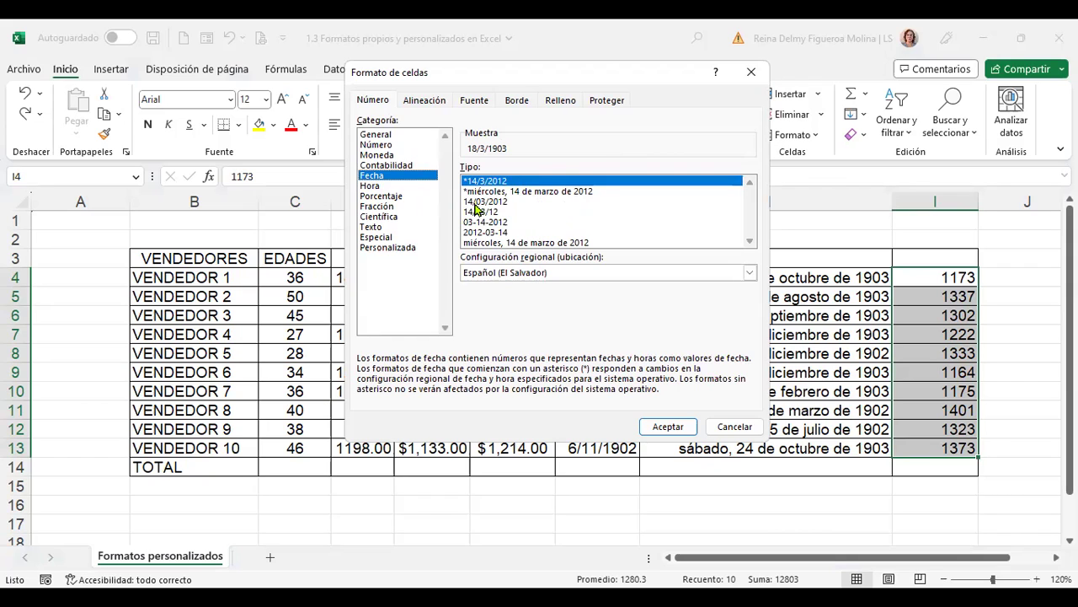
click(367, 186)
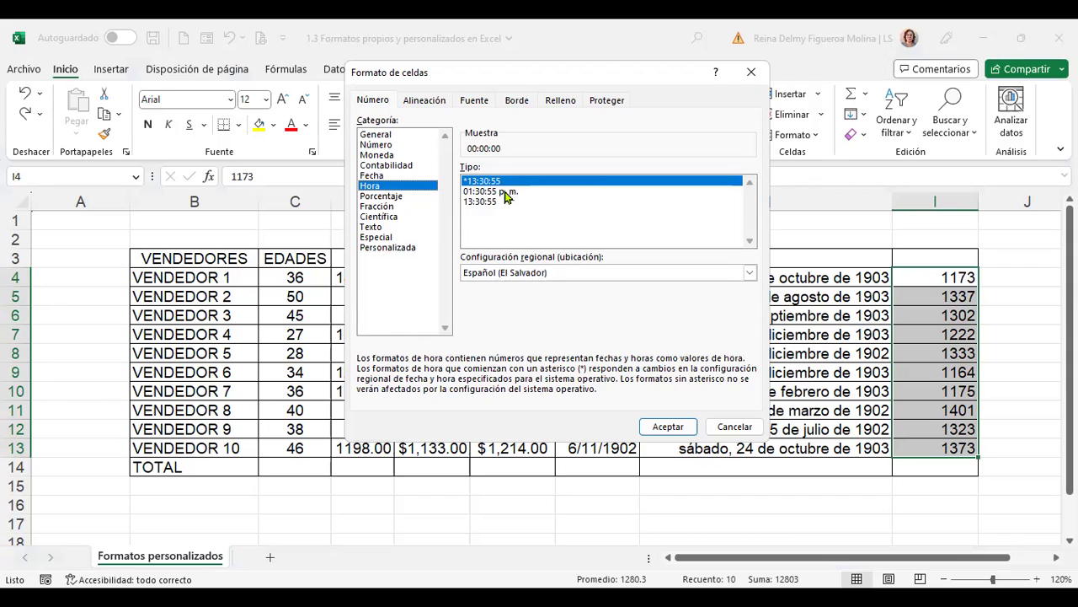
click(512, 192)
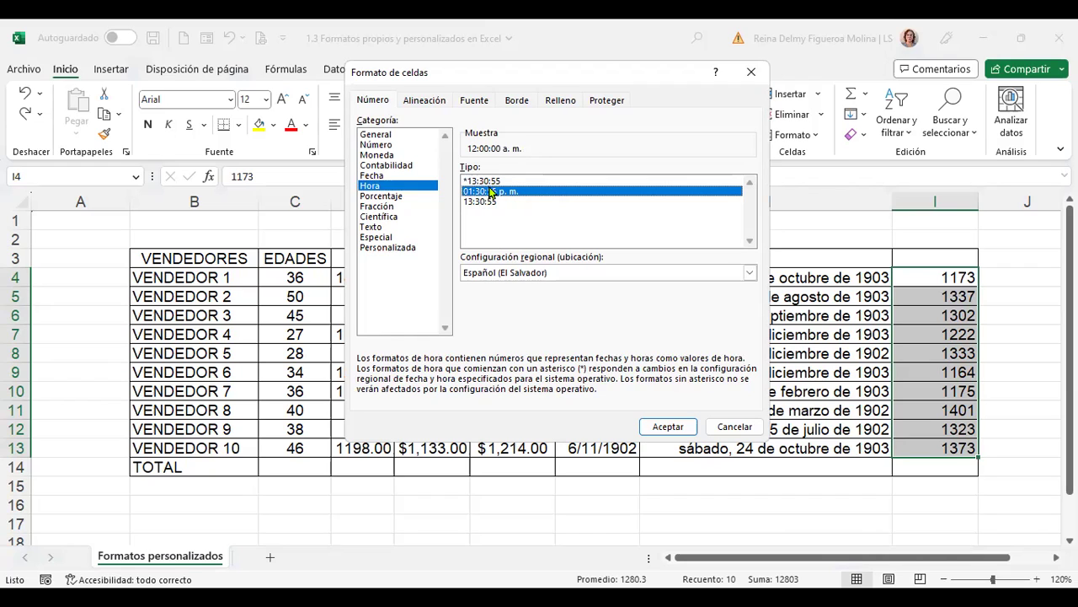
click(393, 198)
click(392, 197)
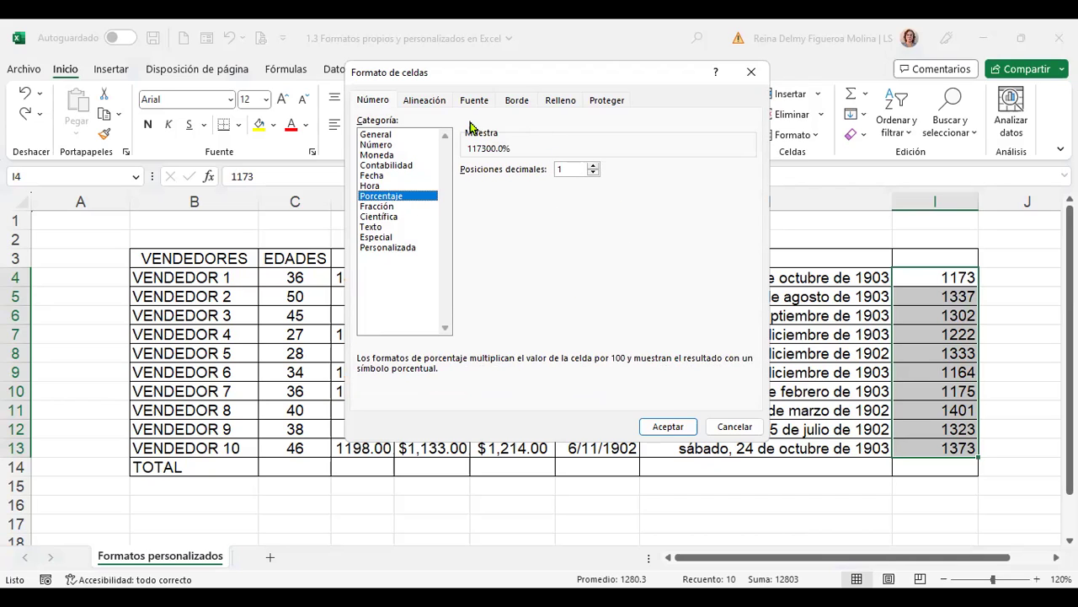
Step: Set 2 decimal places, preview Fracción types ending on halves (1/2), then cancel without applying
click(594, 166)
double_click(570, 168)
click(390, 208)
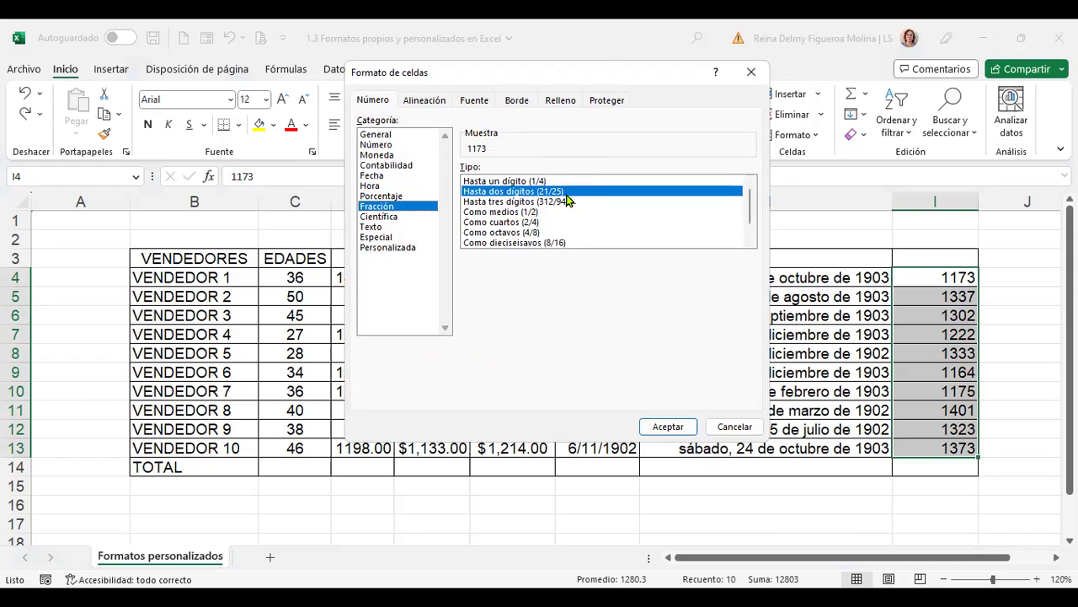
key(Down)
key(Down)
key(Down)
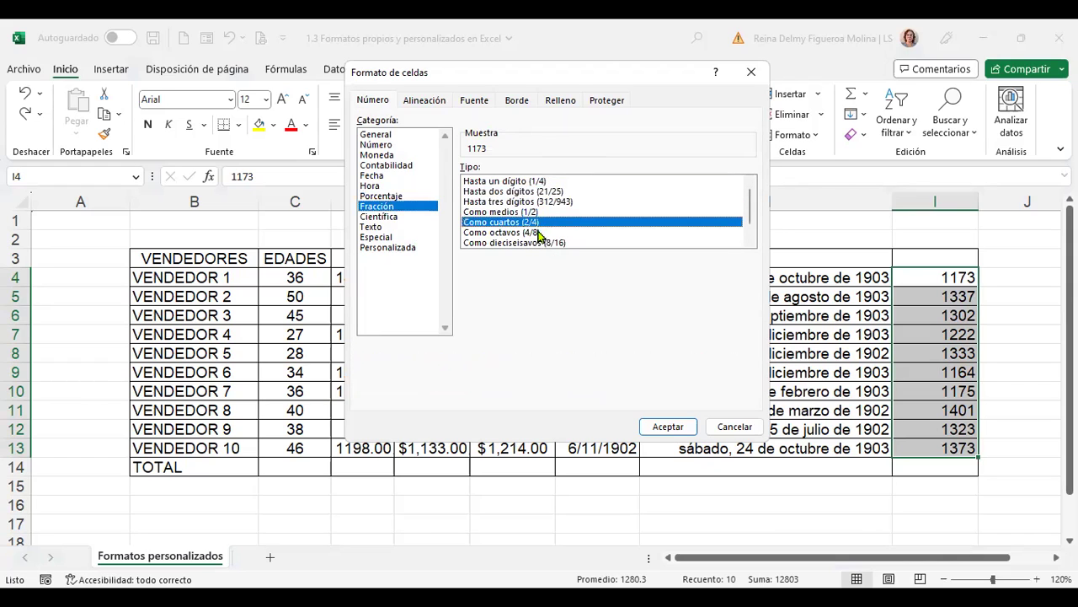
drag(539, 236, 535, 214)
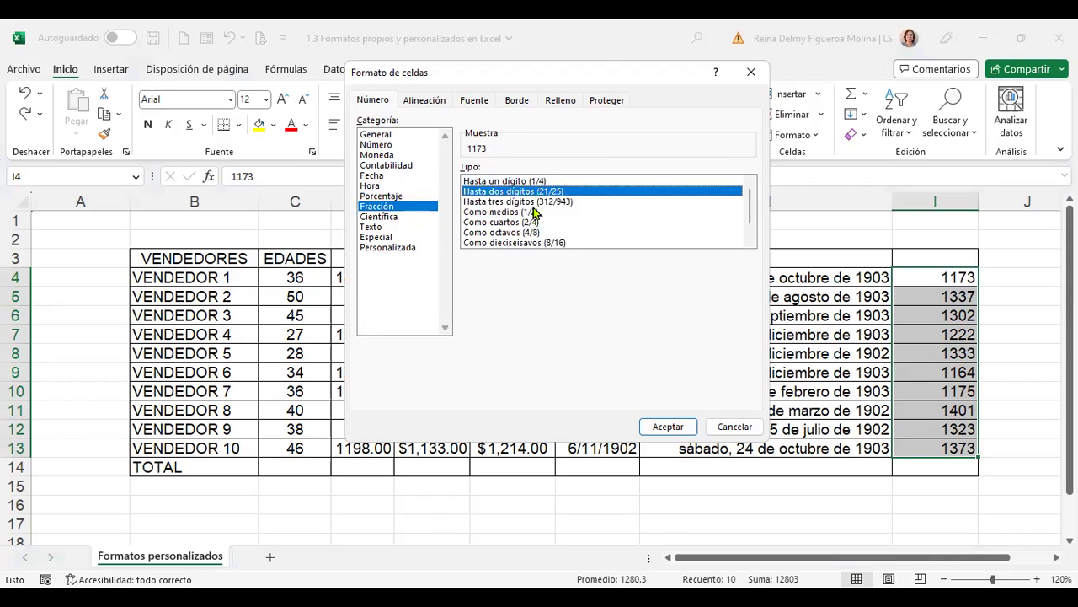
click(533, 213)
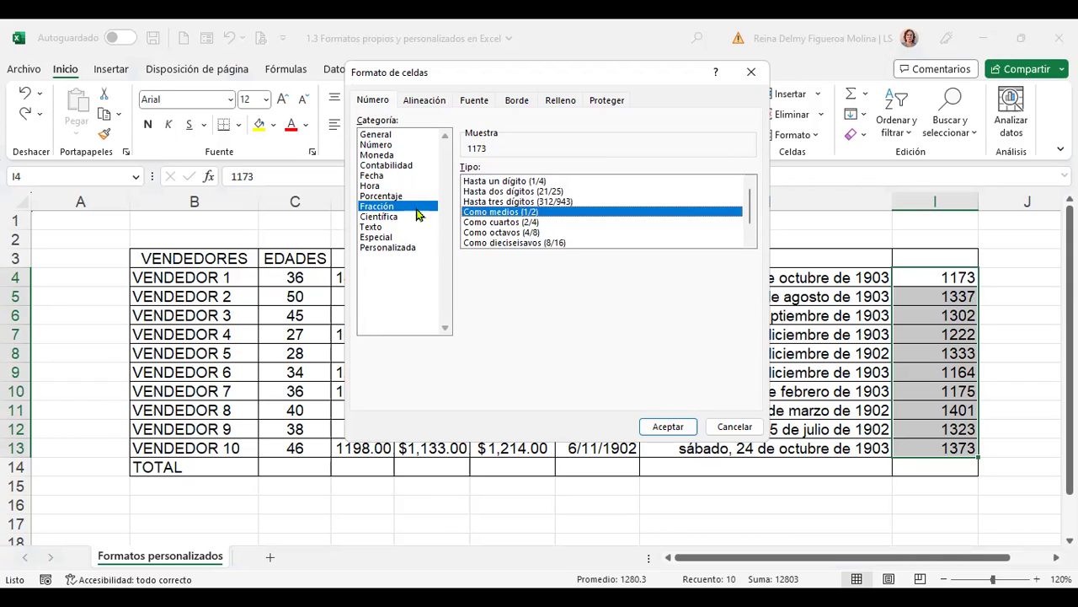
click(734, 427)
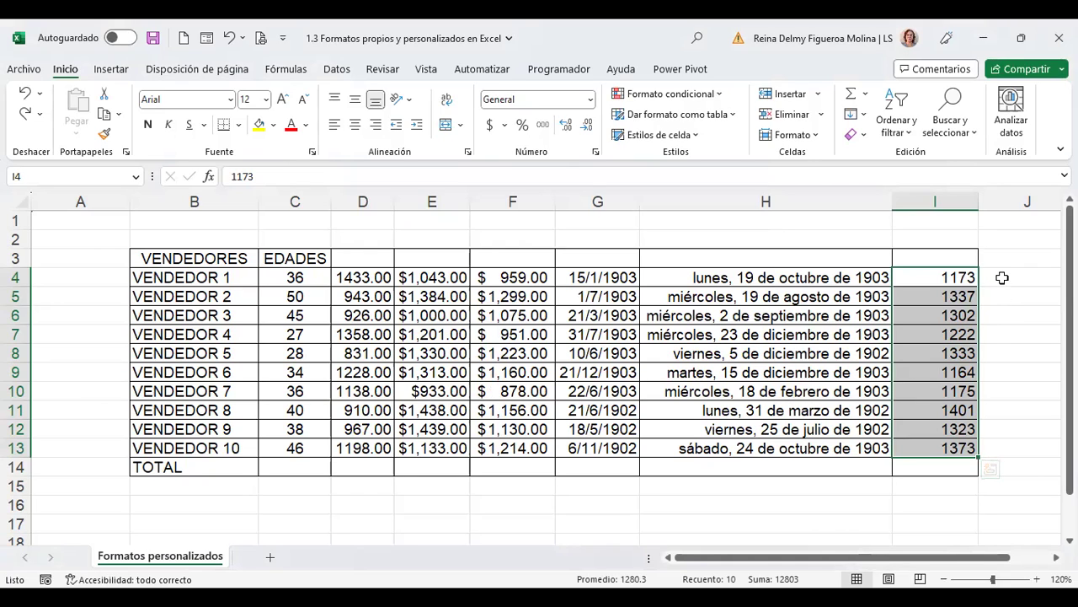
Step: Enter 11.75, 13.37, 13.02 and 12.22 into J4:J7
click(1003, 278)
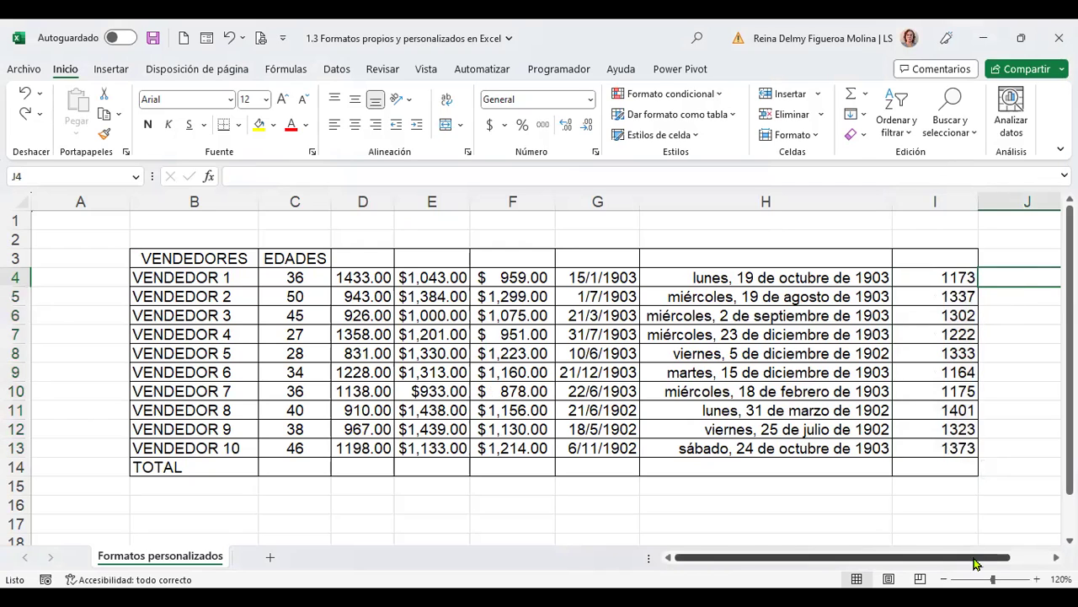
drag(974, 563, 999, 563)
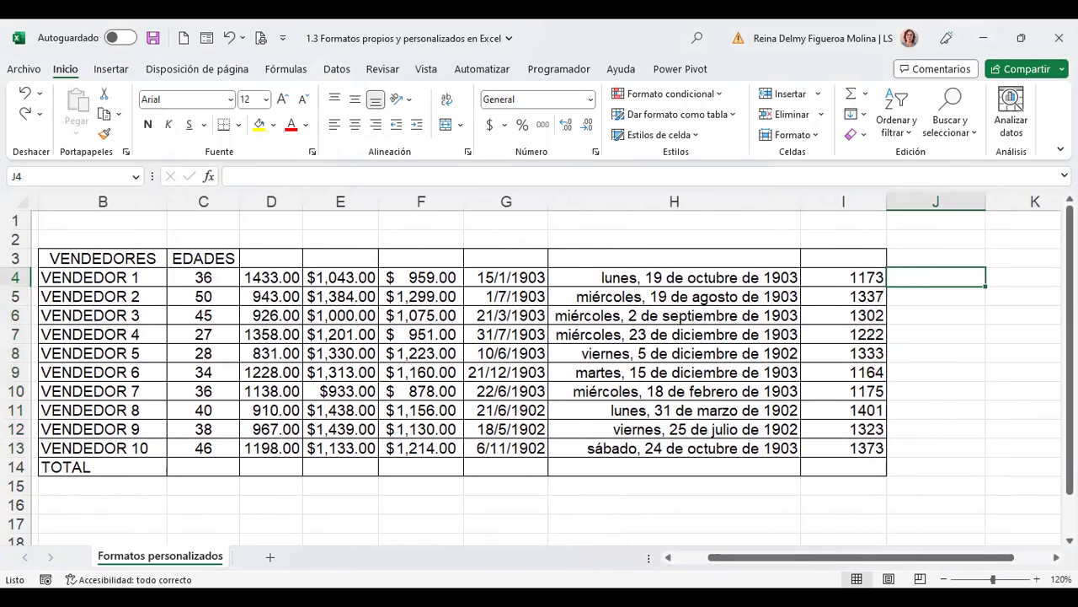
text(11.73)
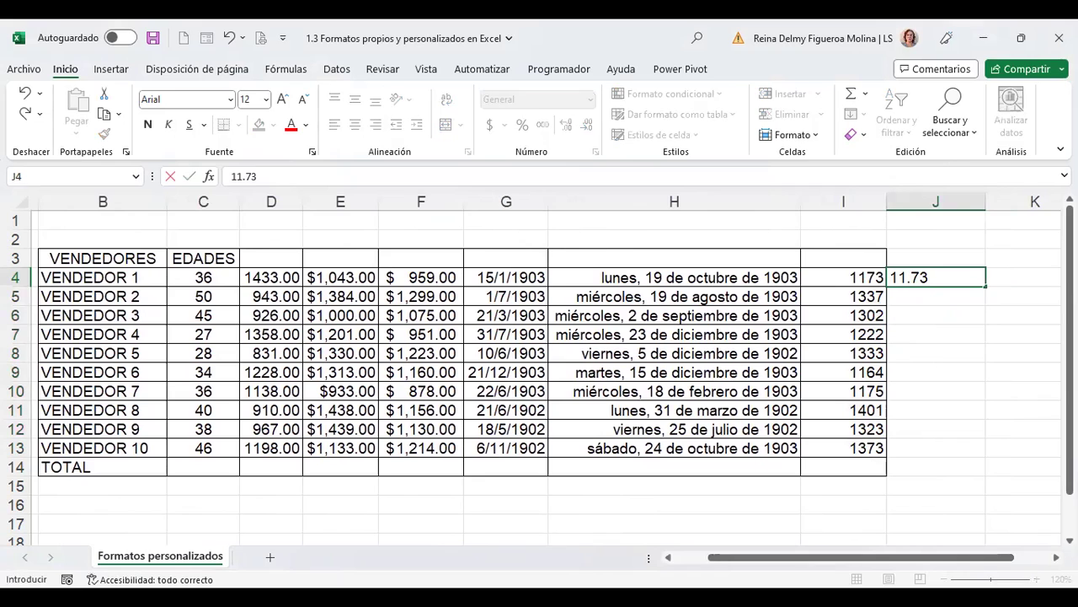
key(Return)
text(13.37)
key(Return)
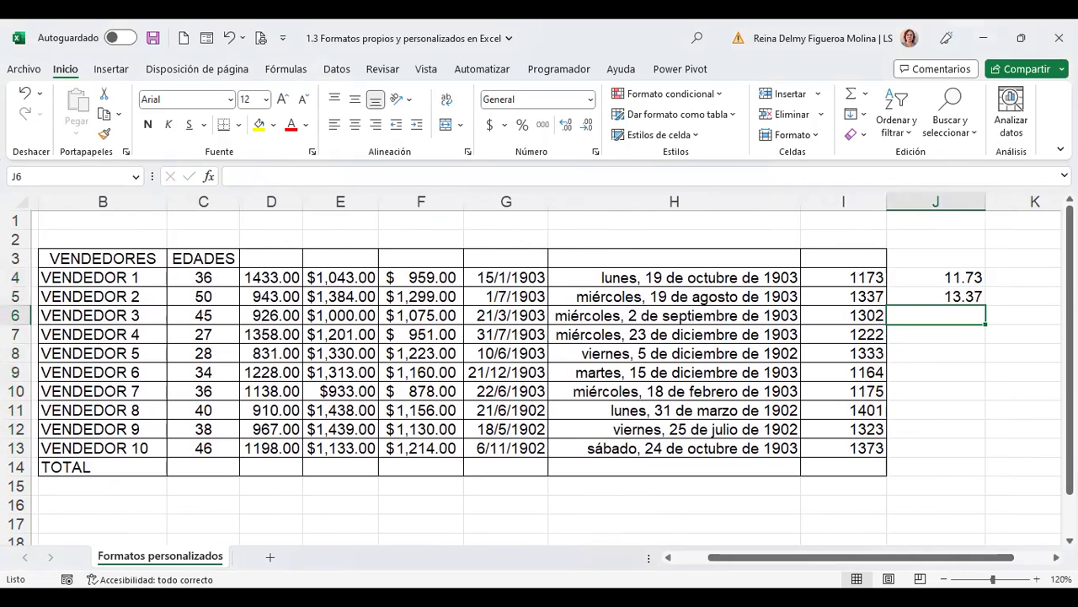
text(13.02)
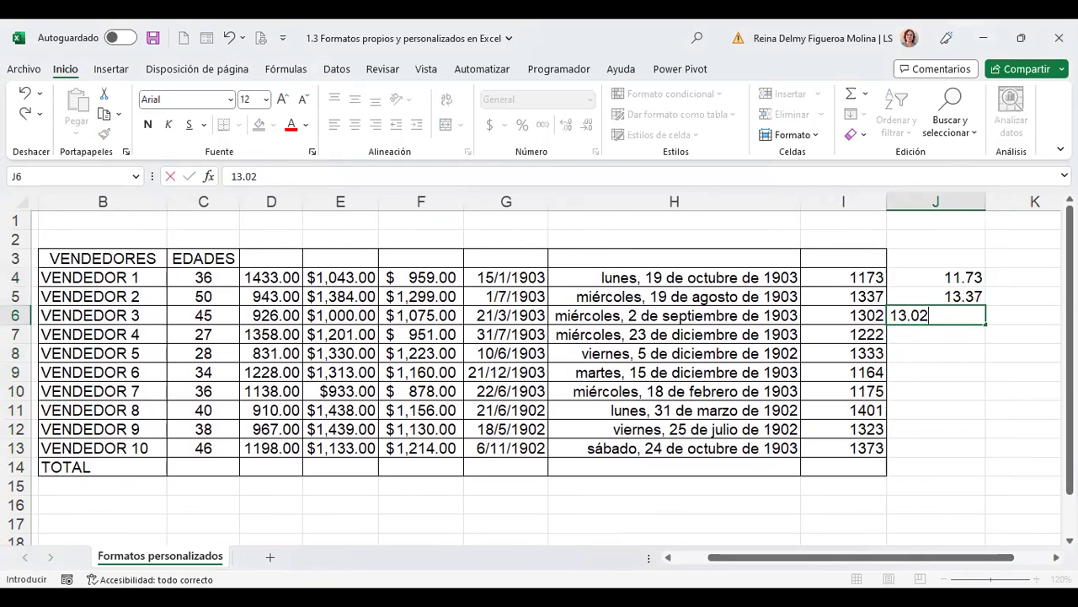
key(Return)
text(12.22)
key(Return)
Step: Enter 13.33, 11.64, 11.75, 14.01, 13.23 and 13.73 into J8:J13
text(13.33)
key(Return)
text(1.64)
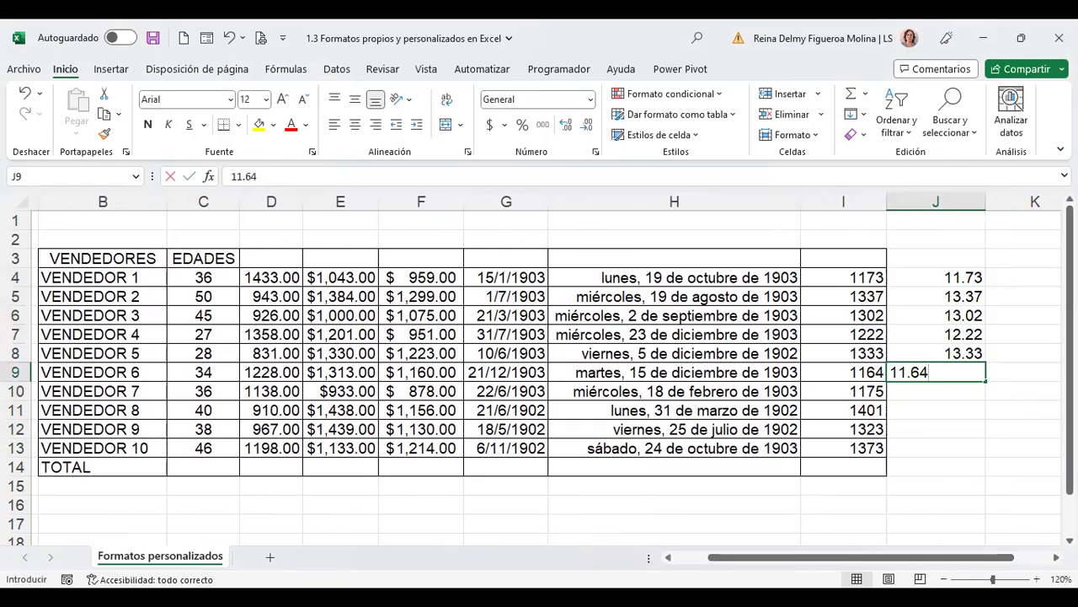
key(Return)
text(11.75)
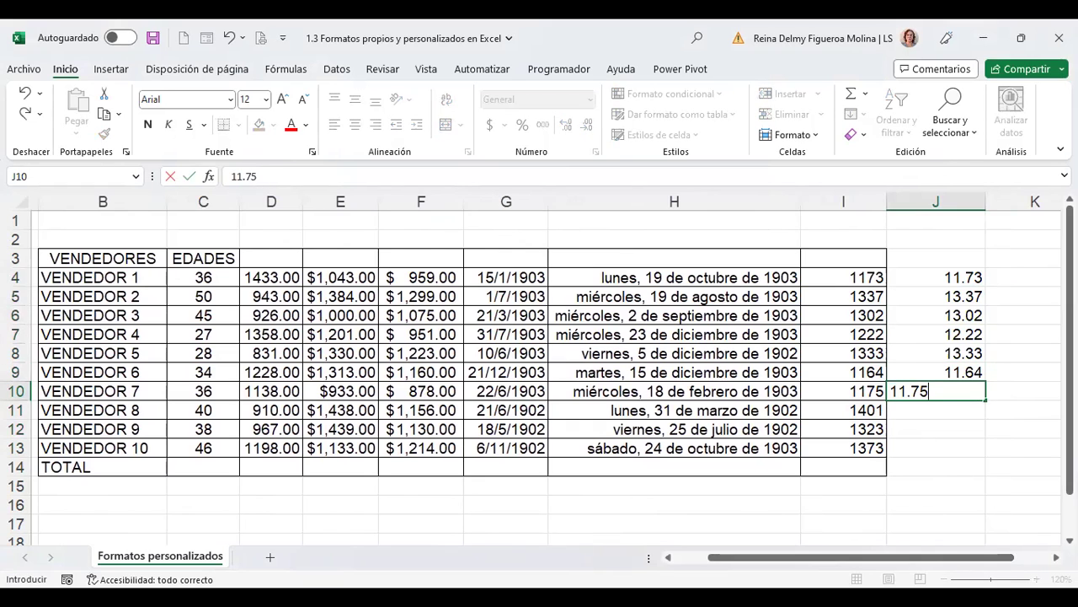
key(Return)
text(14.01)
key(Return)
text(13.23)
key(Return)
text(13.7)
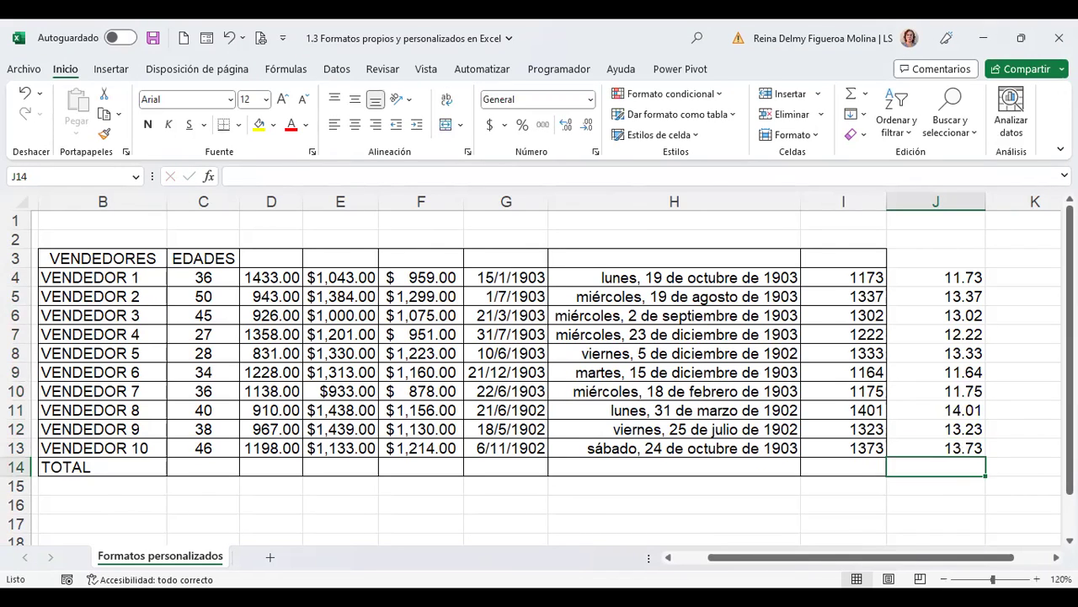
Step: Apply the Fracción format to J4:J13, showing values like 11 3/4 and 13 3/8
drag(931, 278, 945, 448)
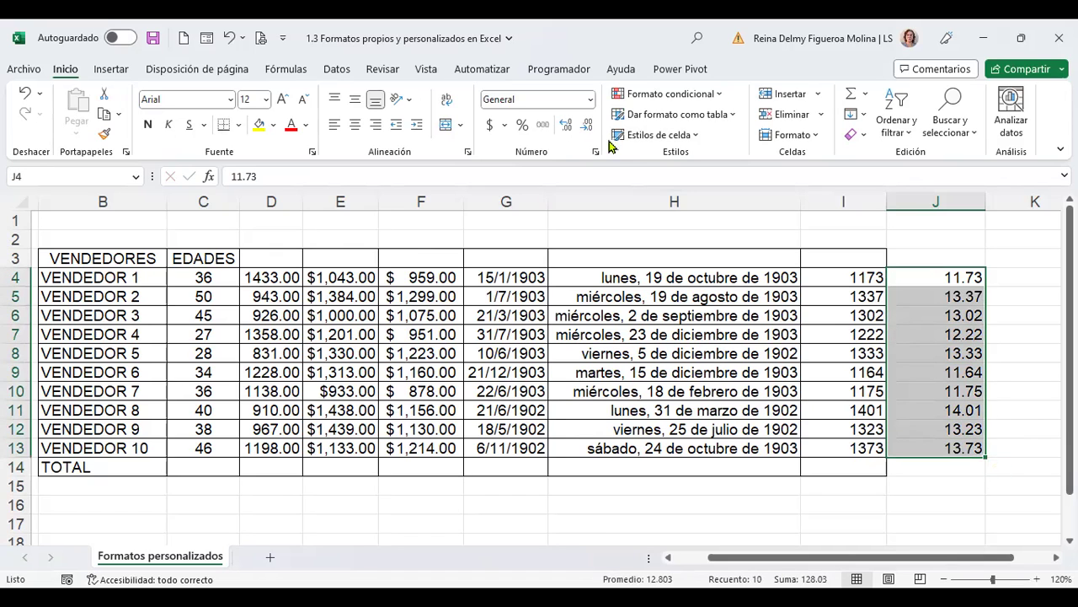
click(590, 99)
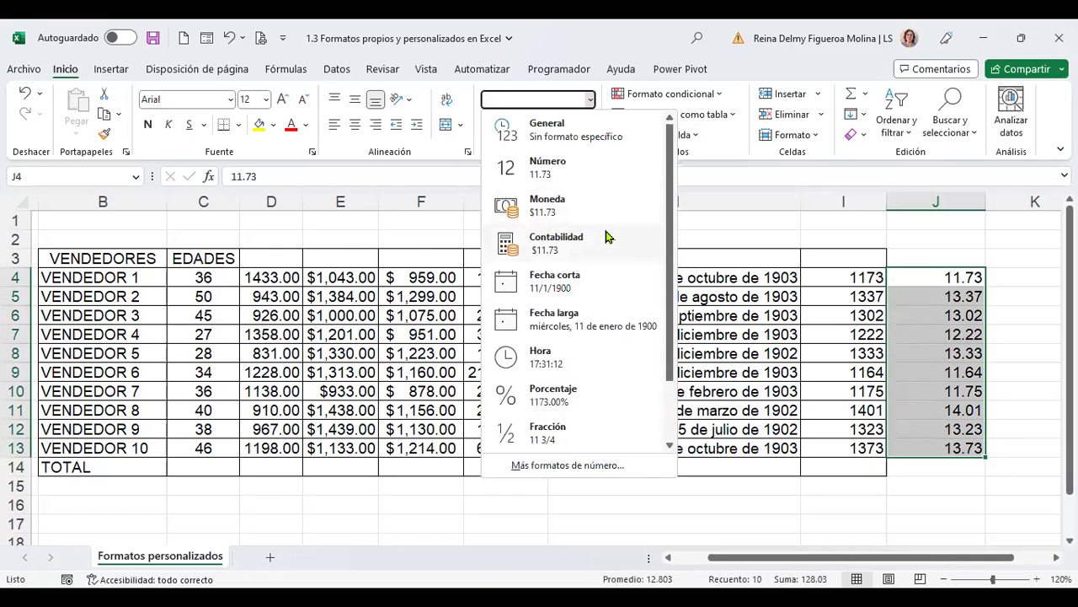
scroll(600, 278, down, 2)
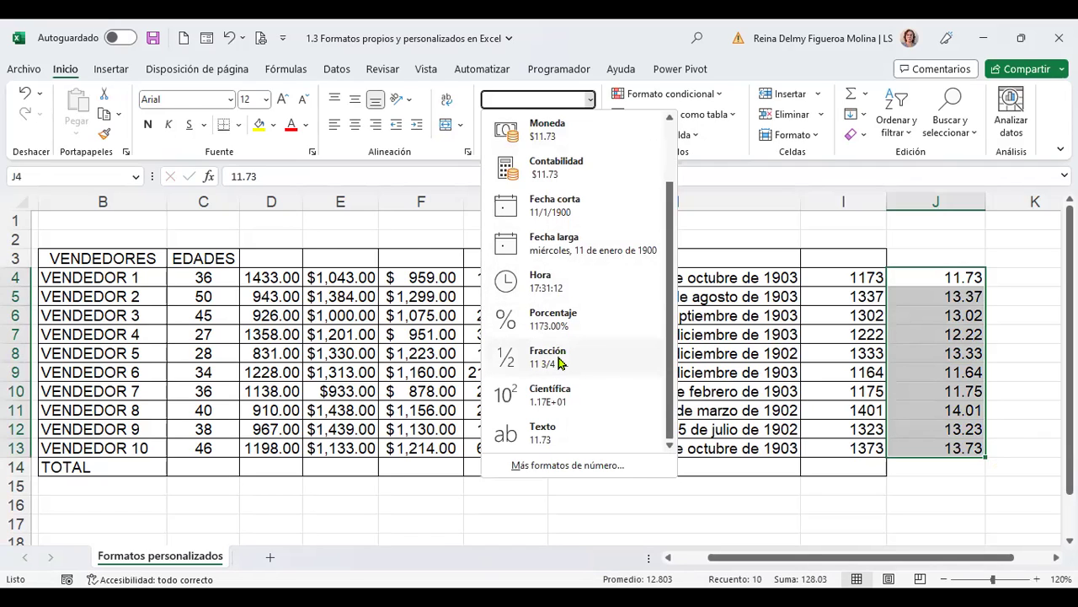
click(555, 360)
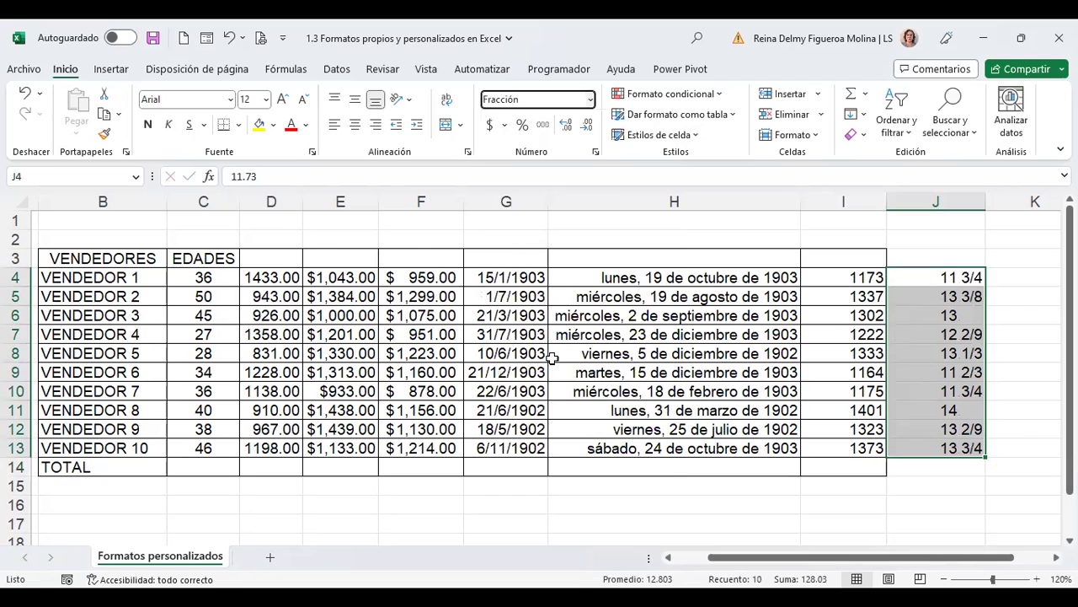
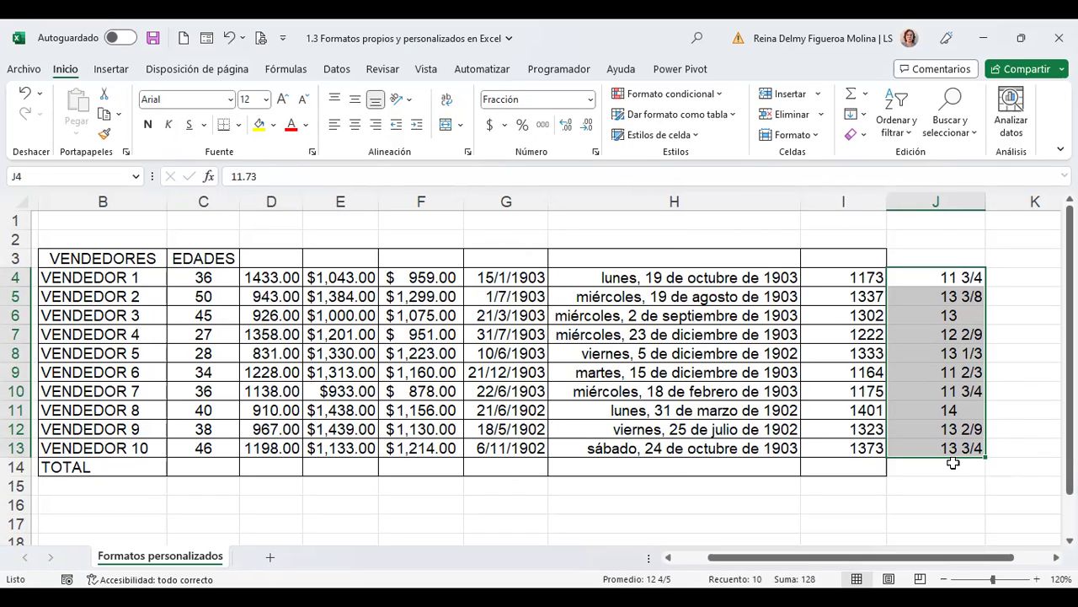
Step: Switch J4:J13 from Fracción to the Texto format so values read as decimals like 11.73
key(ctrl+1)
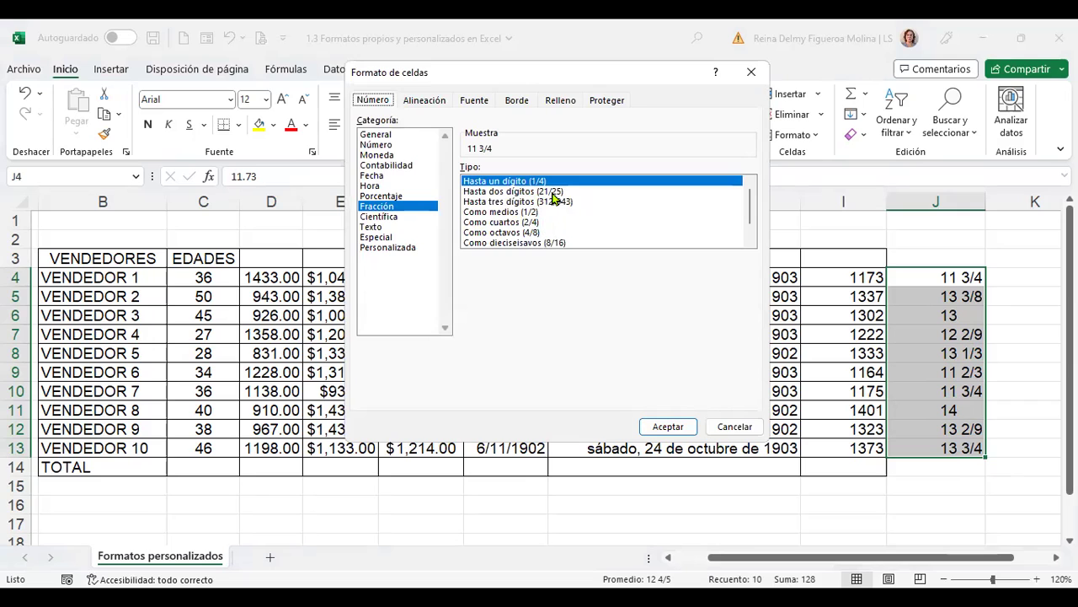
click(529, 212)
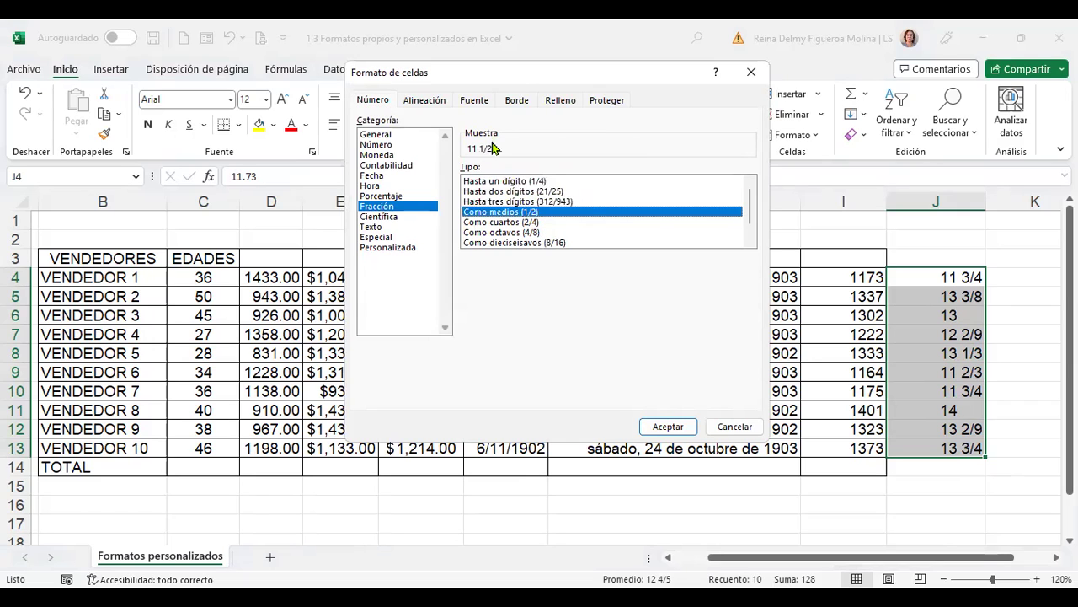
click(383, 216)
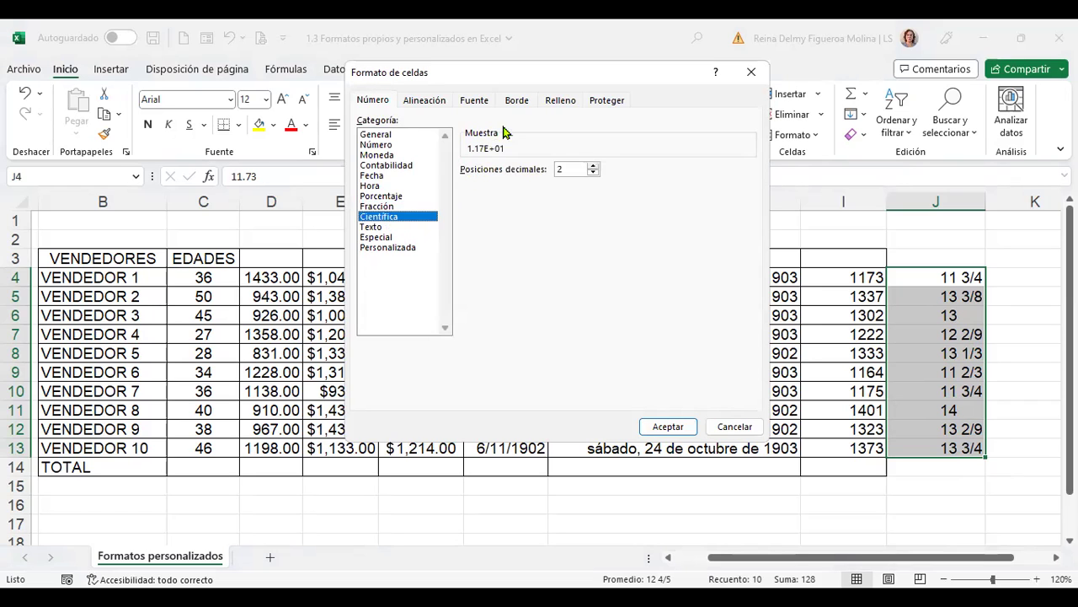
click(379, 229)
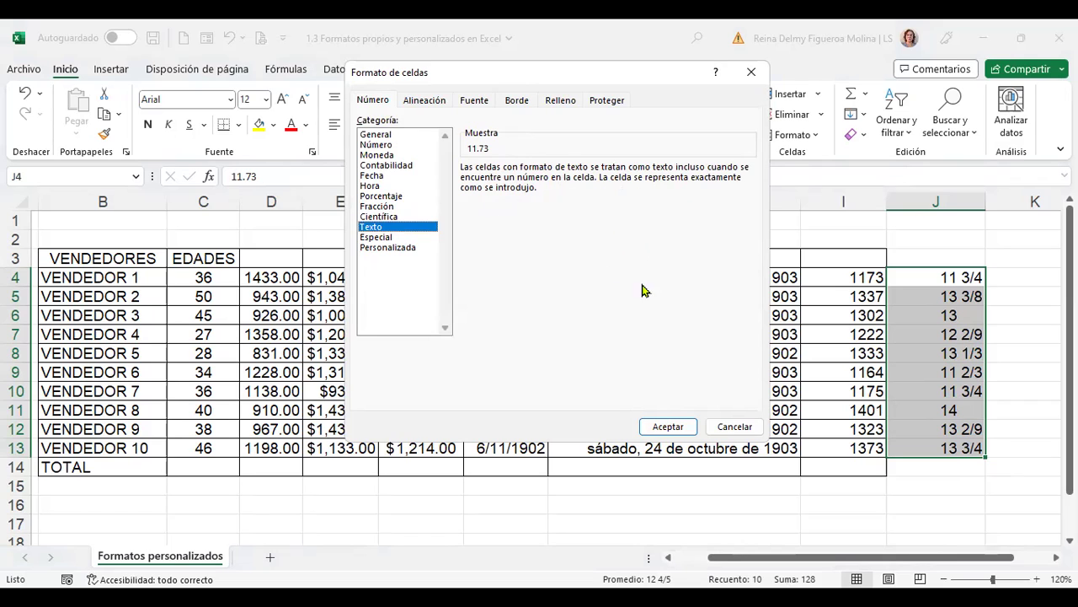
click(681, 426)
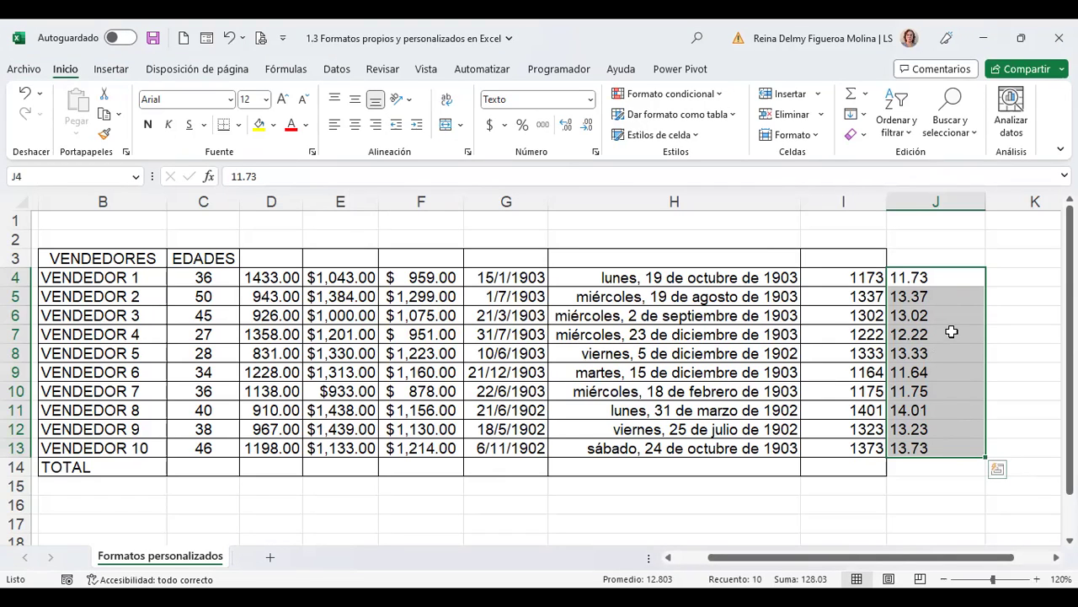
key(ctrl+1)
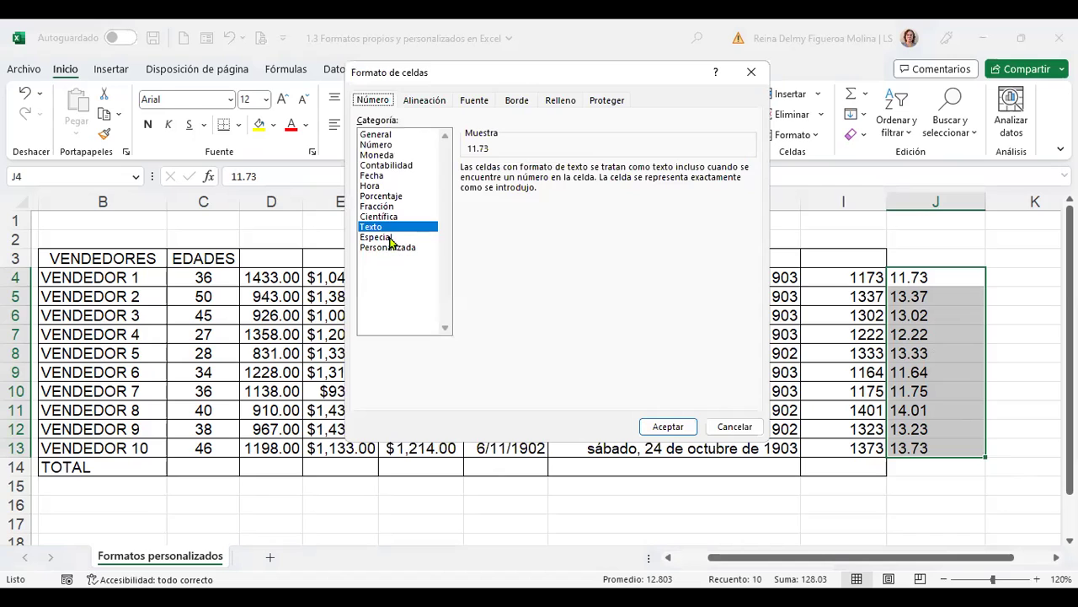
click(392, 239)
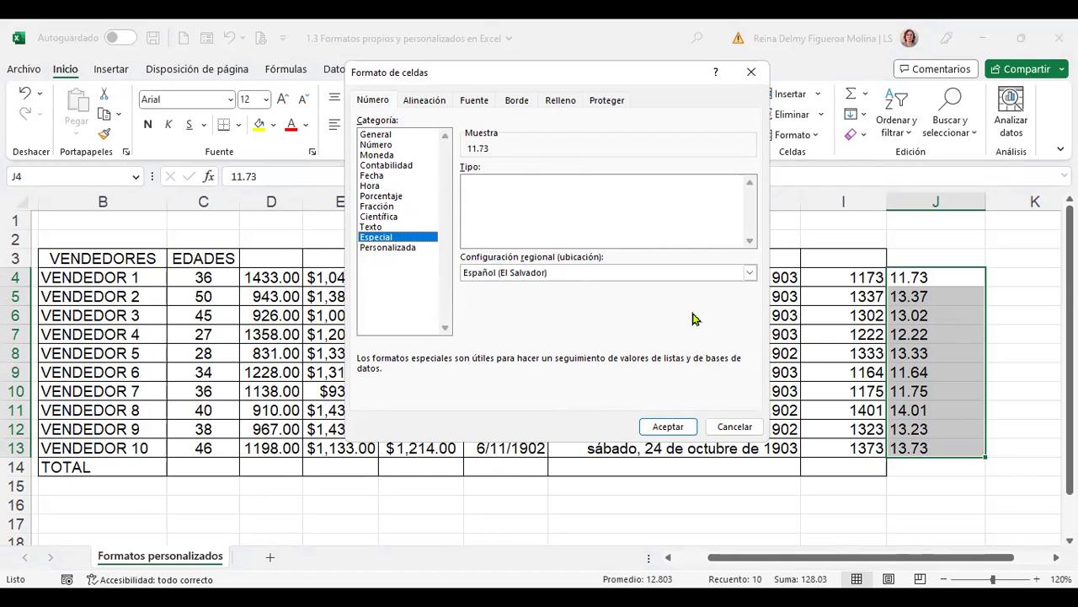
click(403, 249)
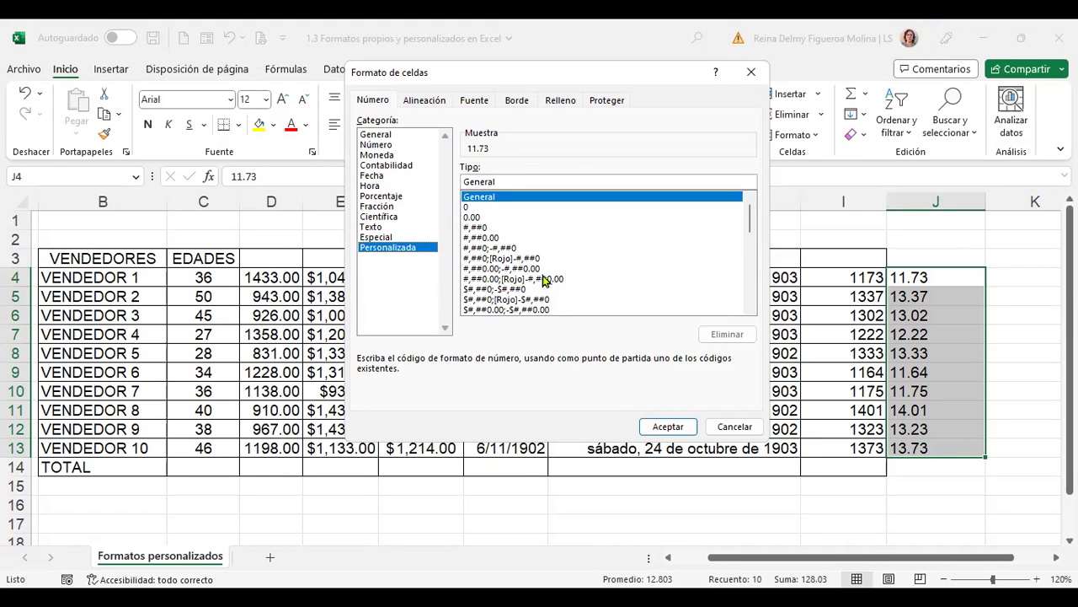
mouse_move(752, 223)
mouse_down()
mouse_move(755, 296)
mouse_move(752, 208)
mouse_up()
click(734, 426)
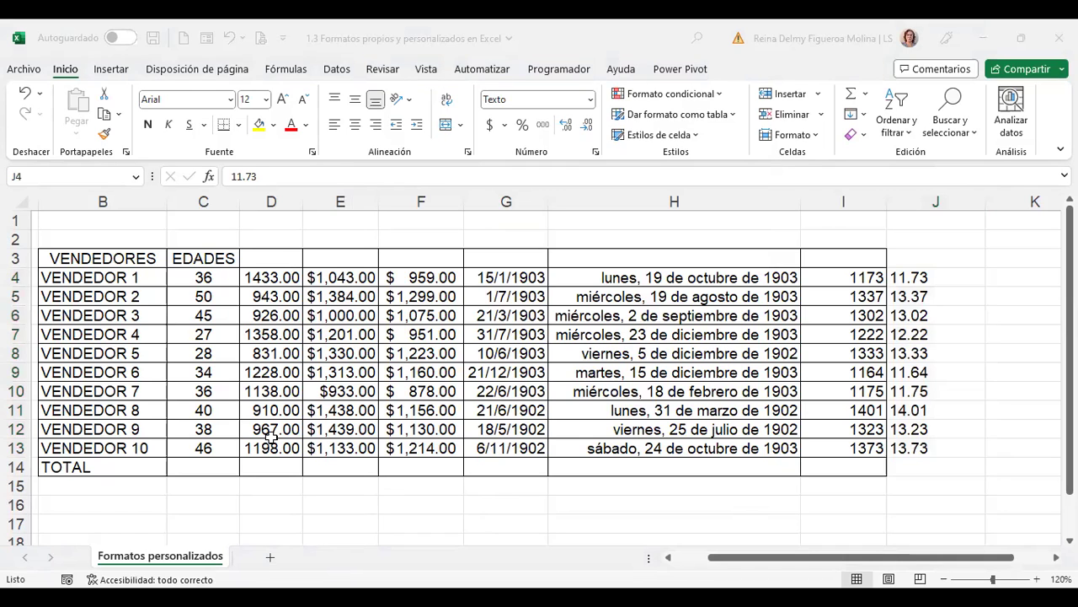
Step: Add a new sheet Hoja1, set all its cells to 16-point font, and zoom to 120%
click(268, 559)
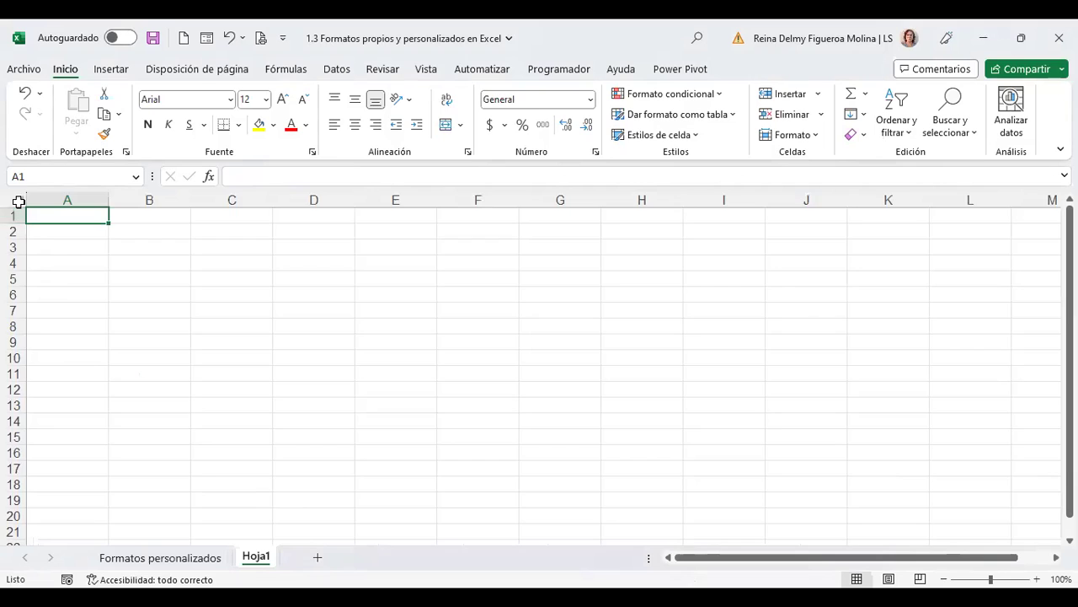
click(18, 201)
click(283, 99)
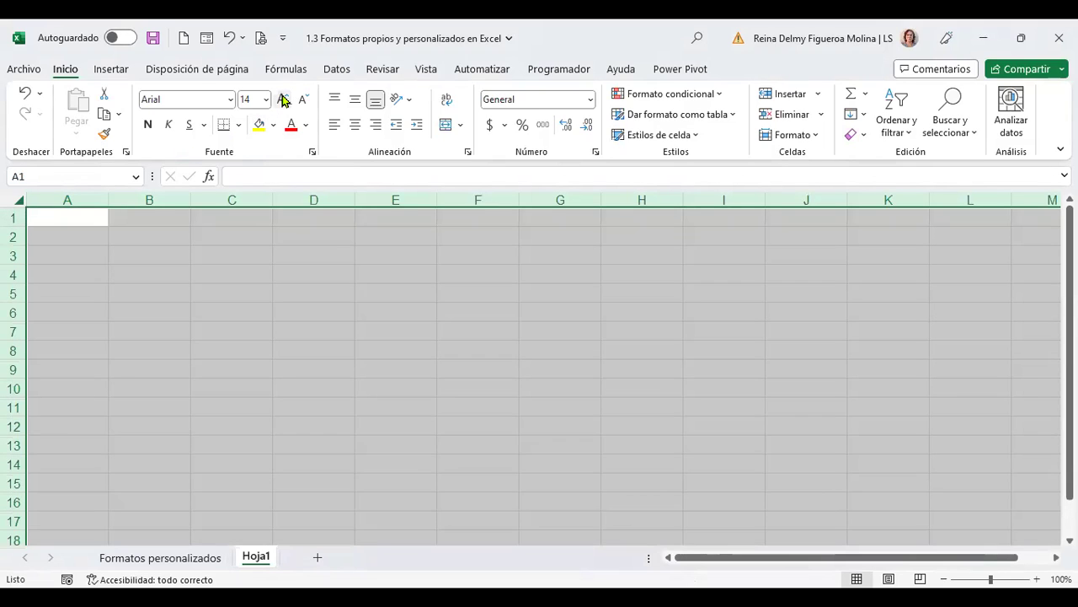
click(283, 99)
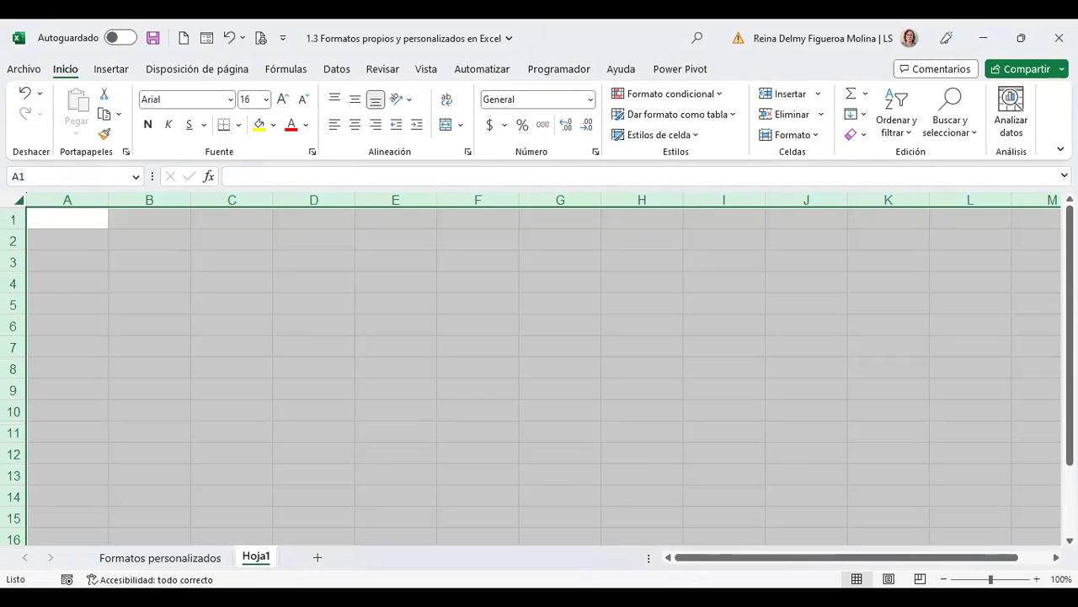
click(1037, 579)
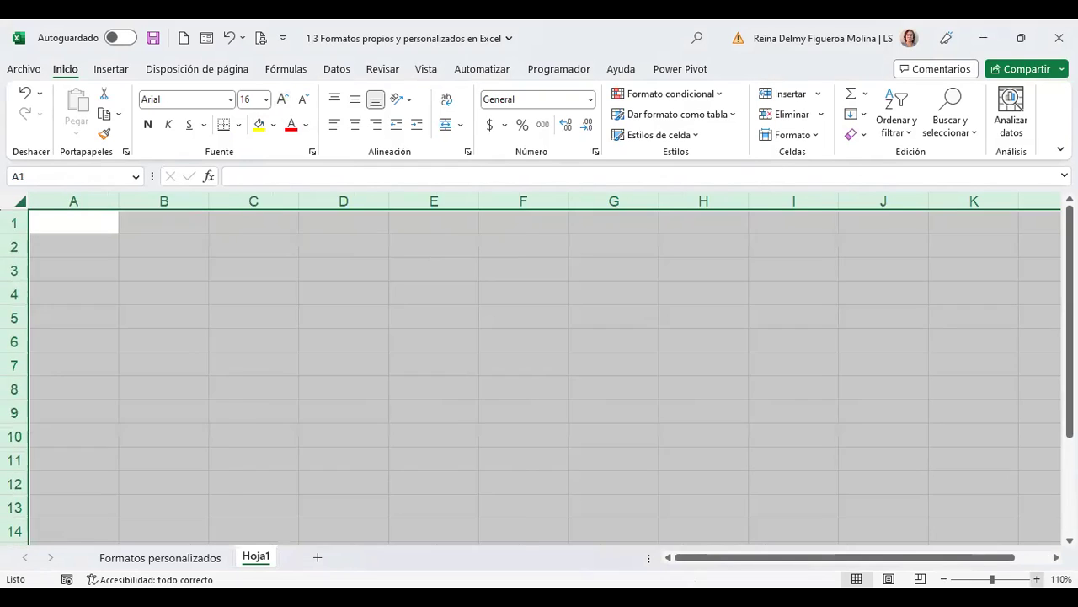
click(1037, 579)
key(ctrl+Home)
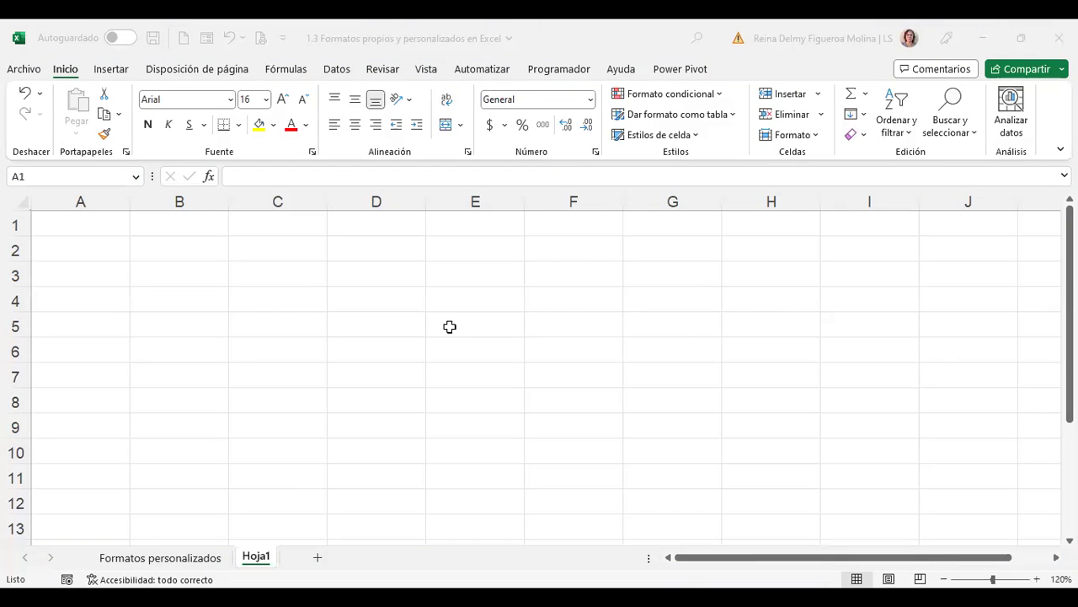
Step: Enter the header Cantidad in B2, correcting the typos along the way
click(169, 246)
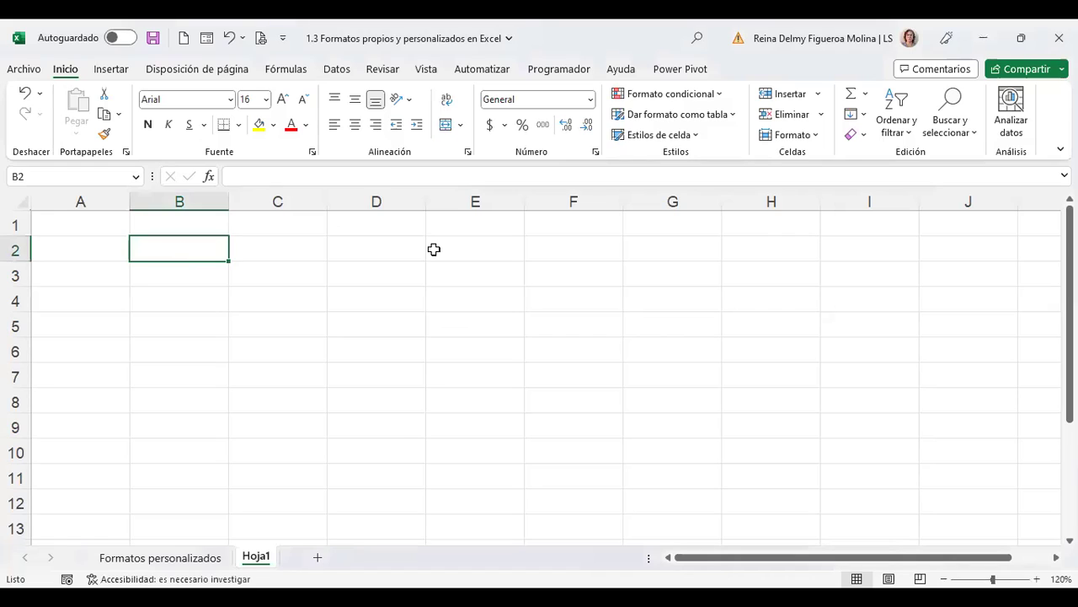
text(ca)
key(BackSpace)
text(Cantiad)
key(BackSpace)
key(BackSpace)
text(dad)
key(Return)
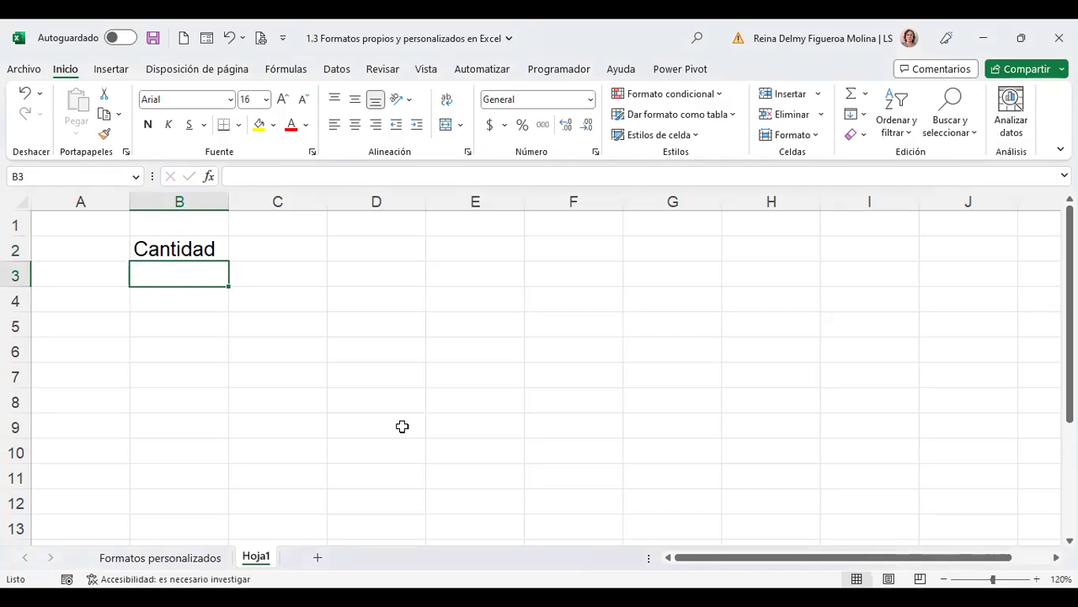
Step: Enter the header Precio unitario in C2 and bring up Format Cells for it
key(Up)
key(Right)
text(Precio unit)
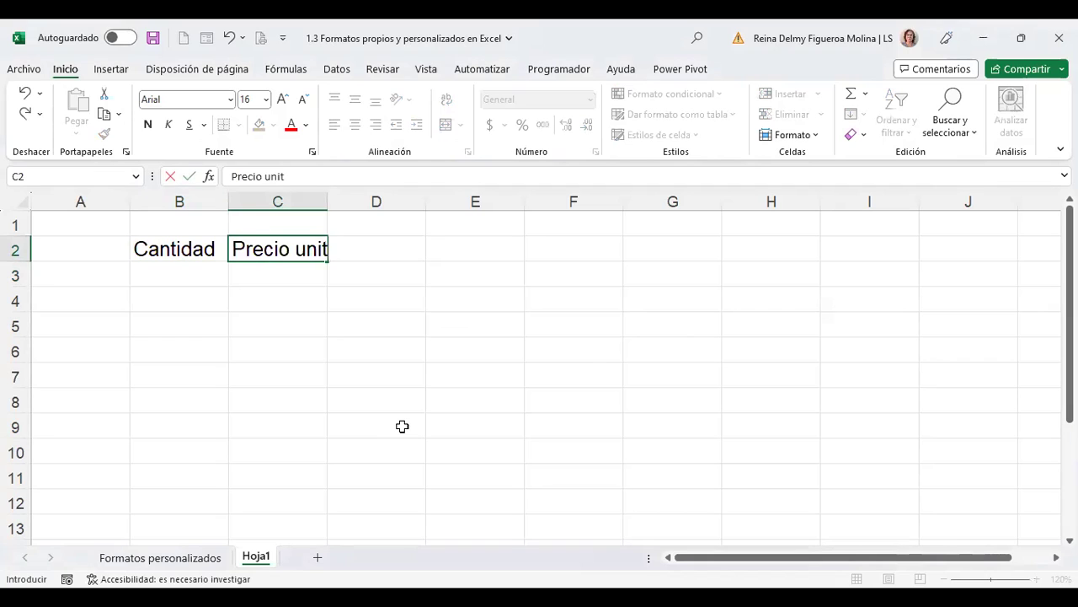
text(ario)
key(Return)
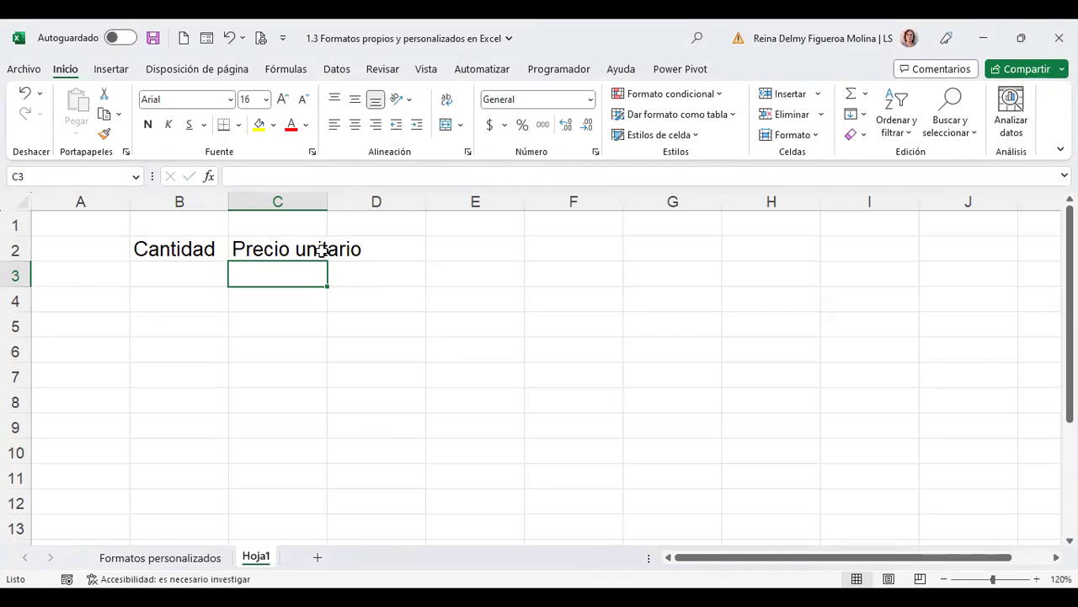
click(289, 249)
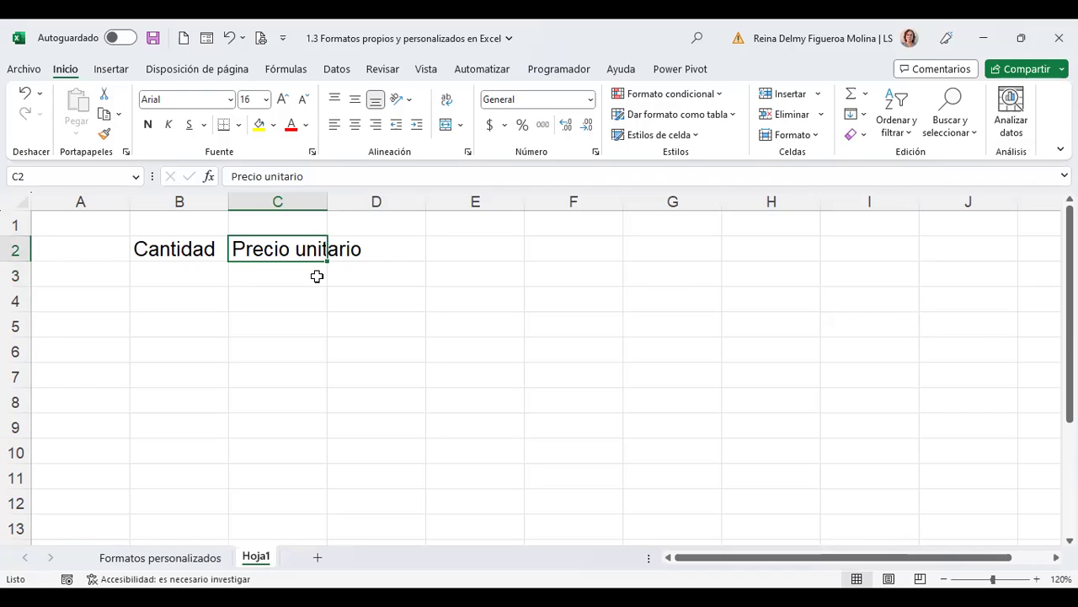
key(ctrl+1)
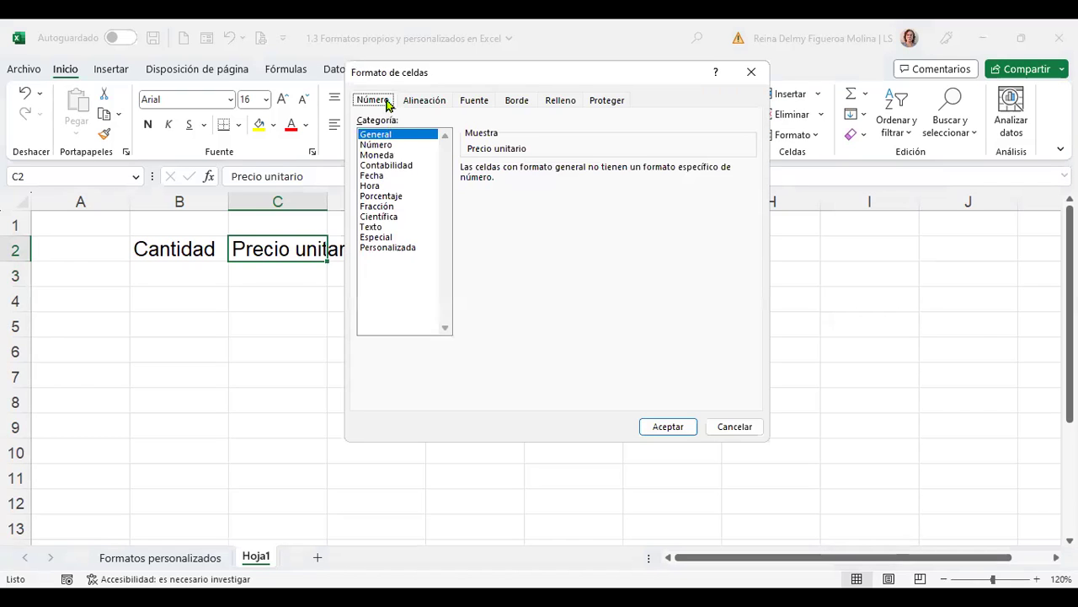
Step: Turn on Ajustar texto for C2 under Alineación, keeping vertical alignment at Inferior
click(433, 100)
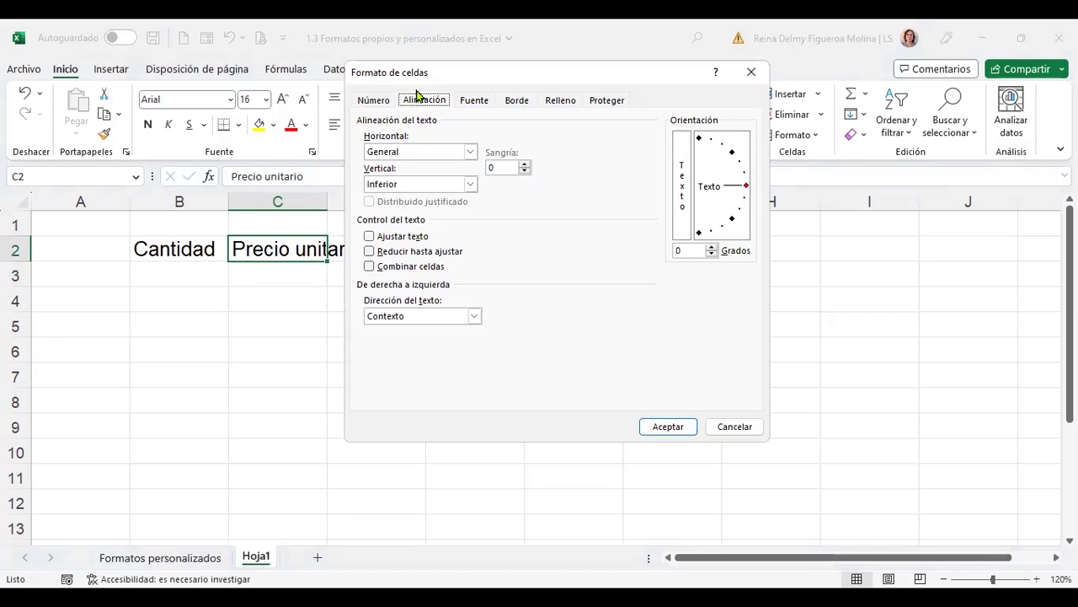
click(471, 152)
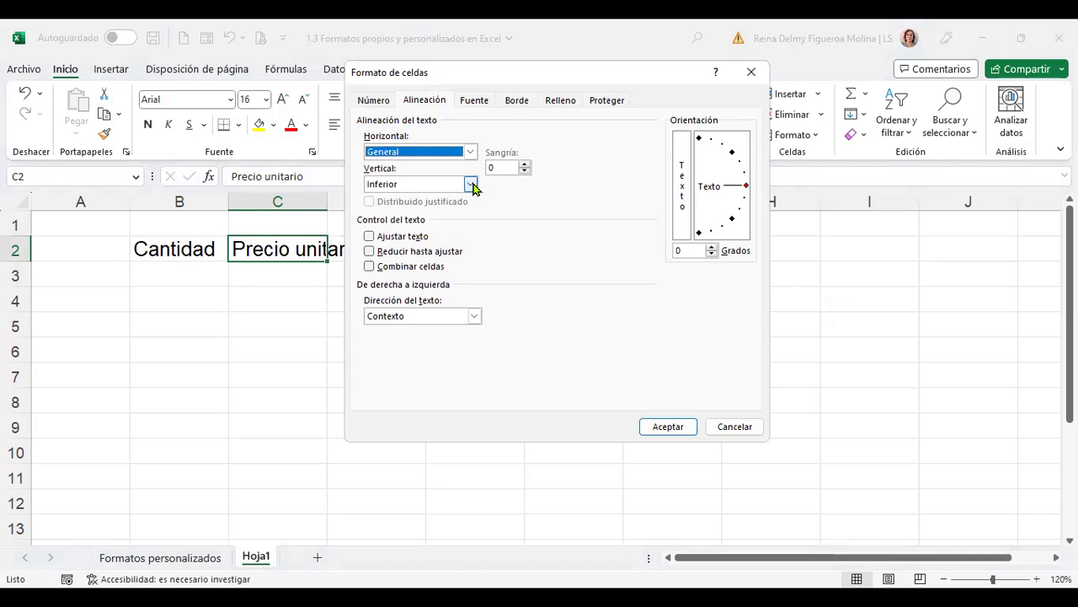
click(473, 187)
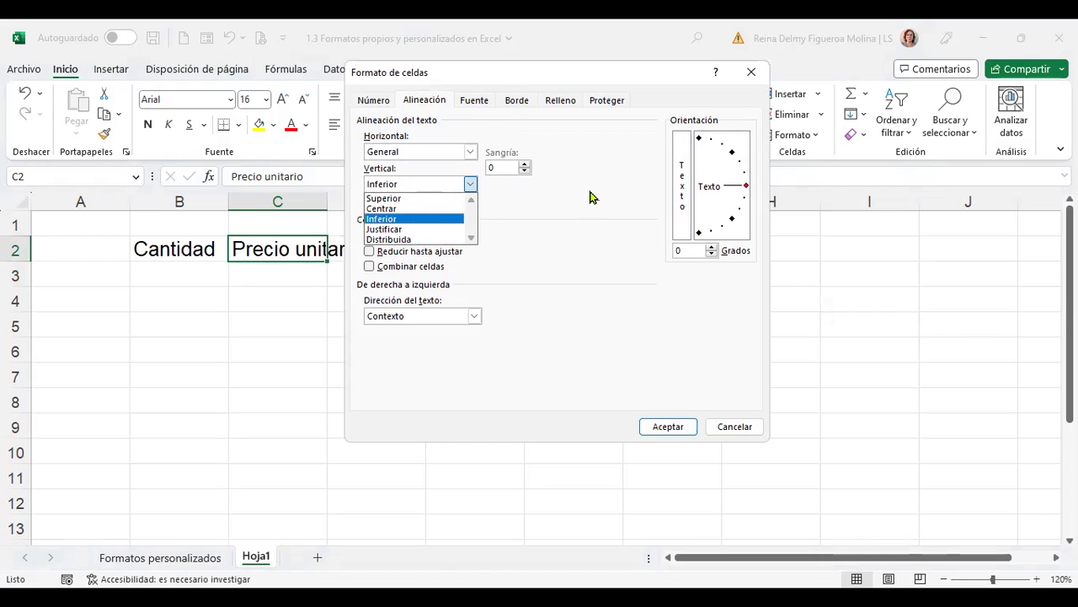
click(553, 194)
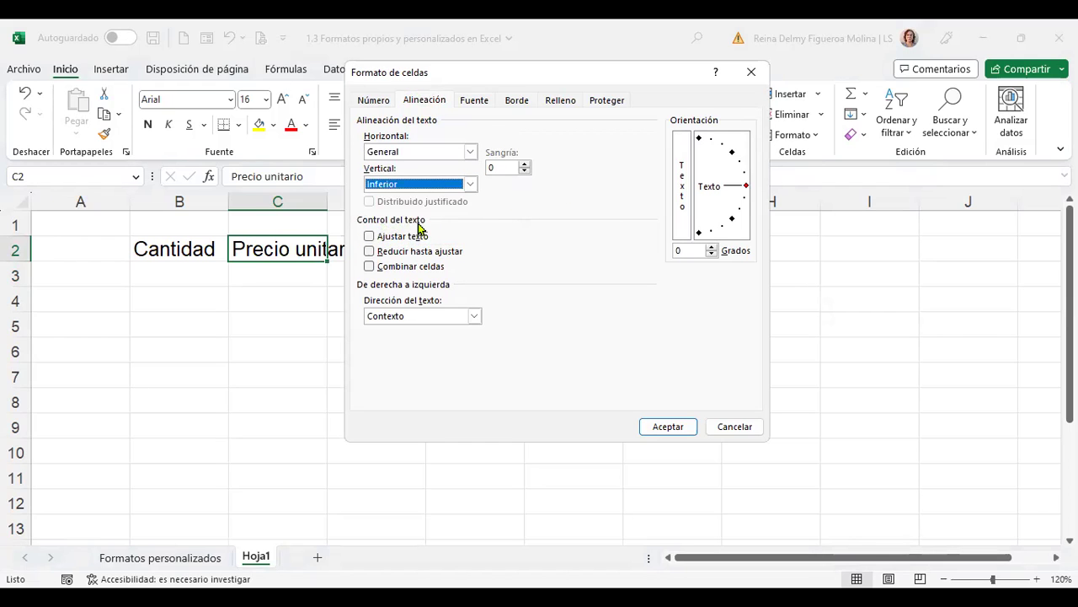
click(369, 237)
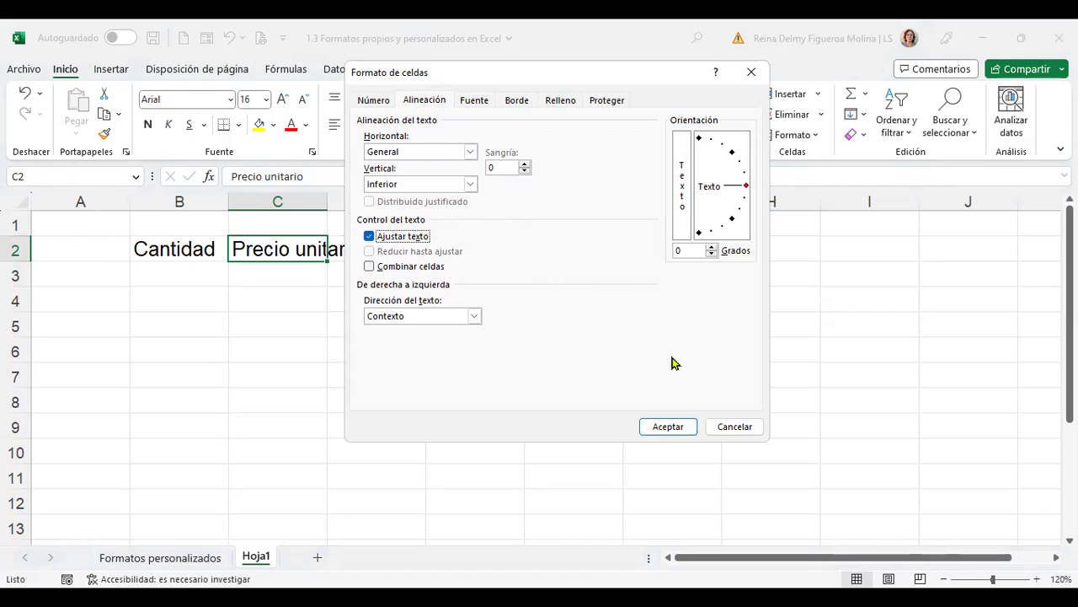
click(667, 426)
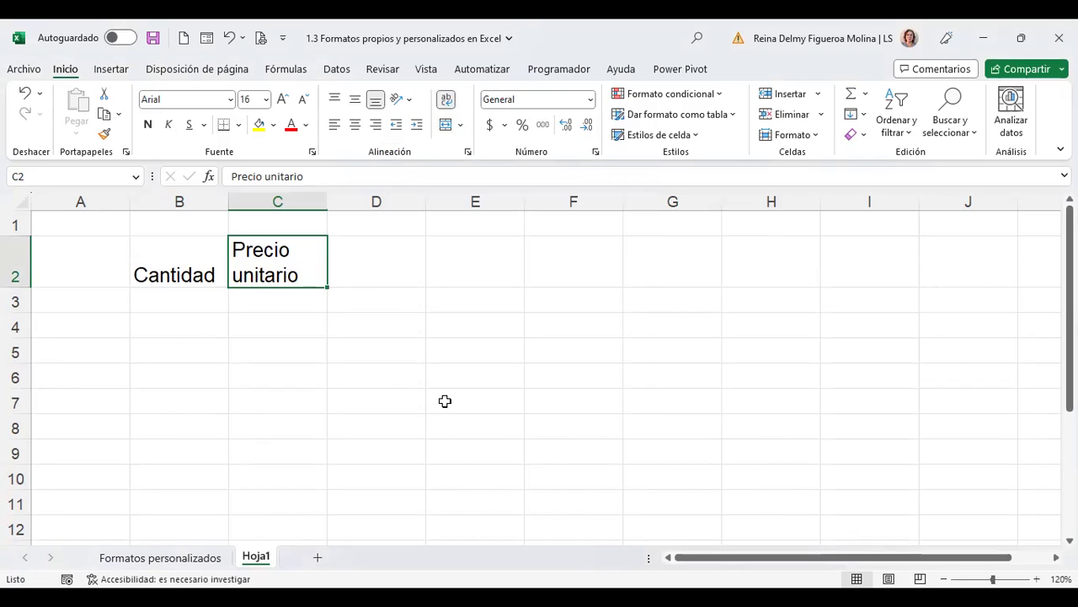
Step: Re-wrap Precio unitario in C2 and centre it horizontally and vertically
key(ctrl+z)
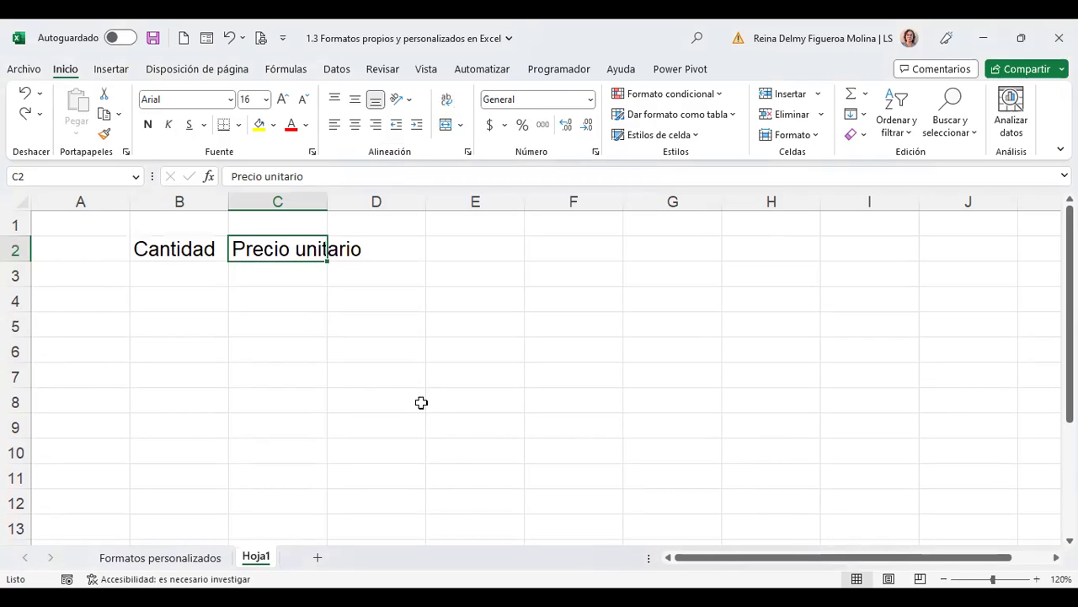
click(445, 102)
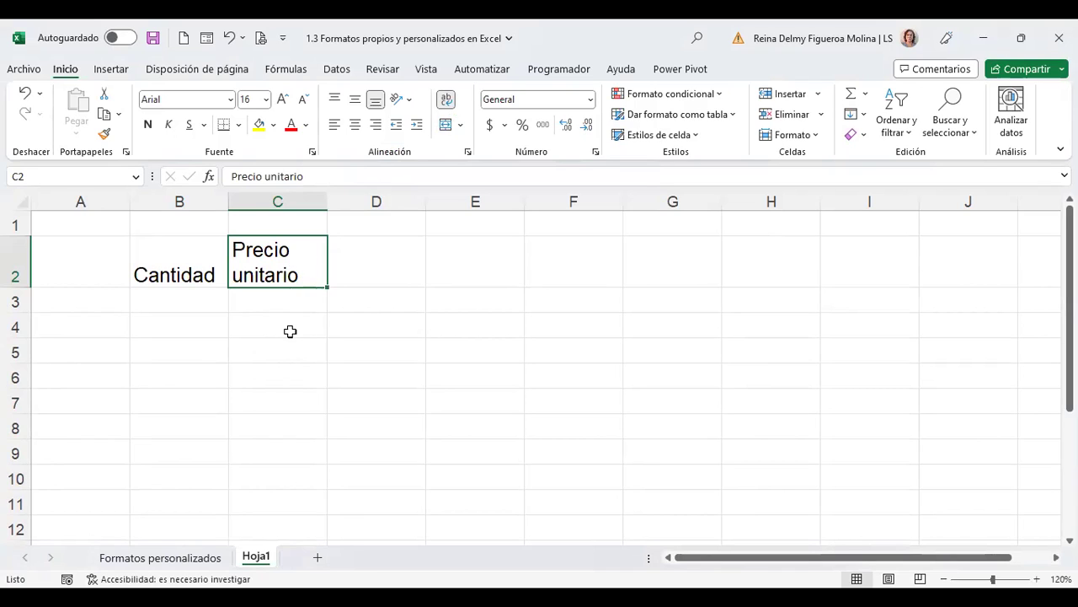
click(354, 126)
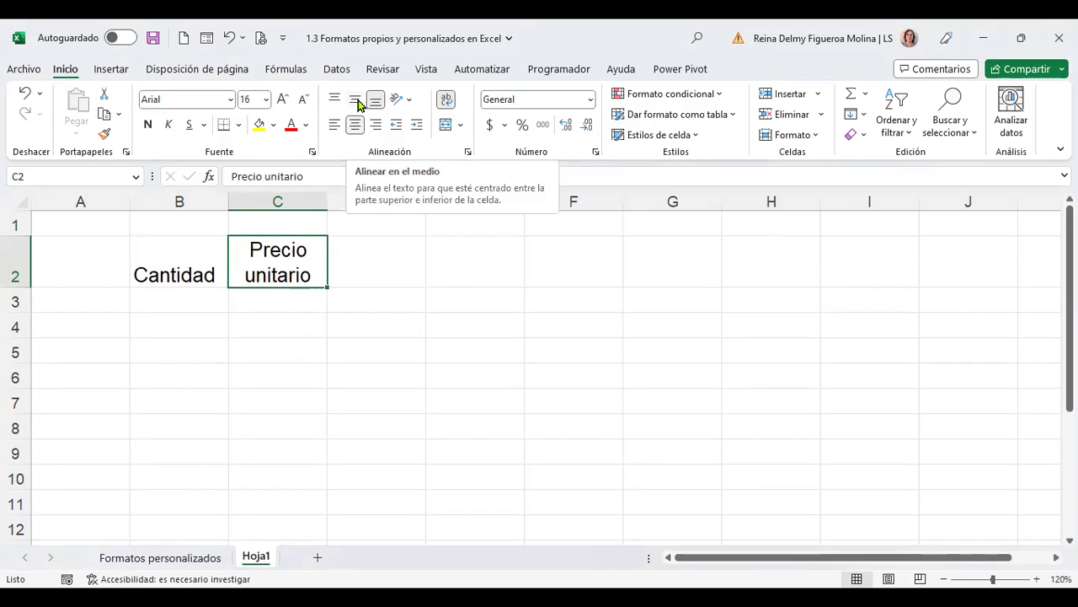
click(355, 101)
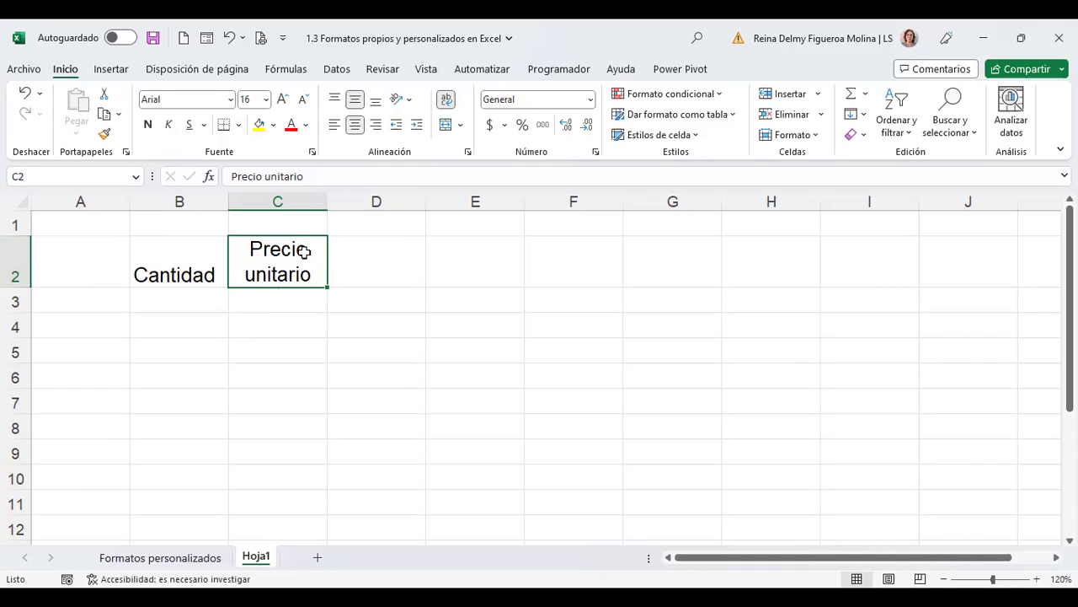
Step: Centre the Cantidad header in B2 horizontally and vertically
click(178, 262)
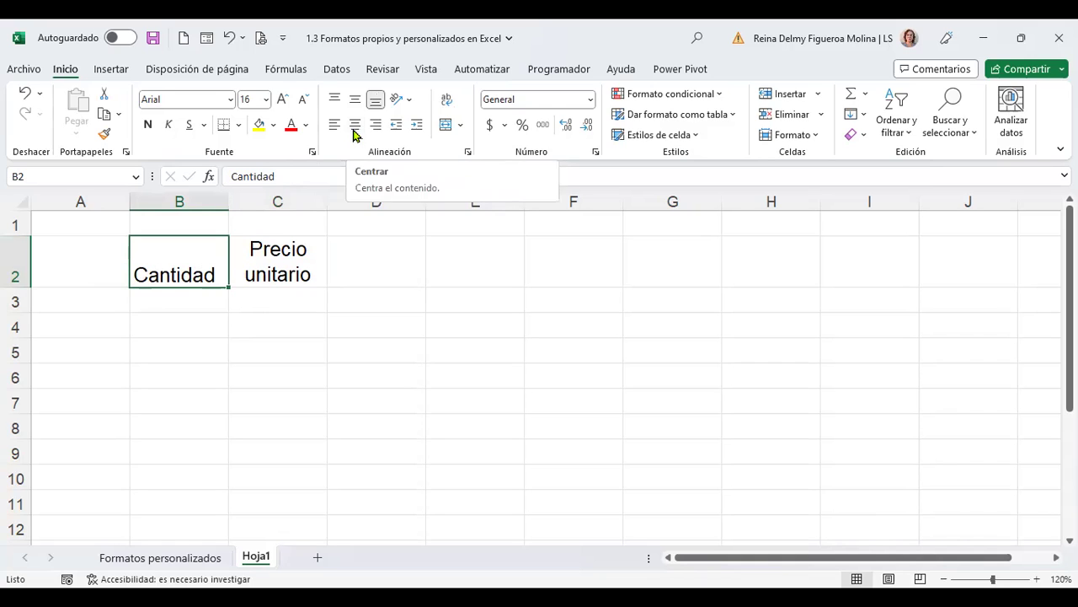
click(355, 127)
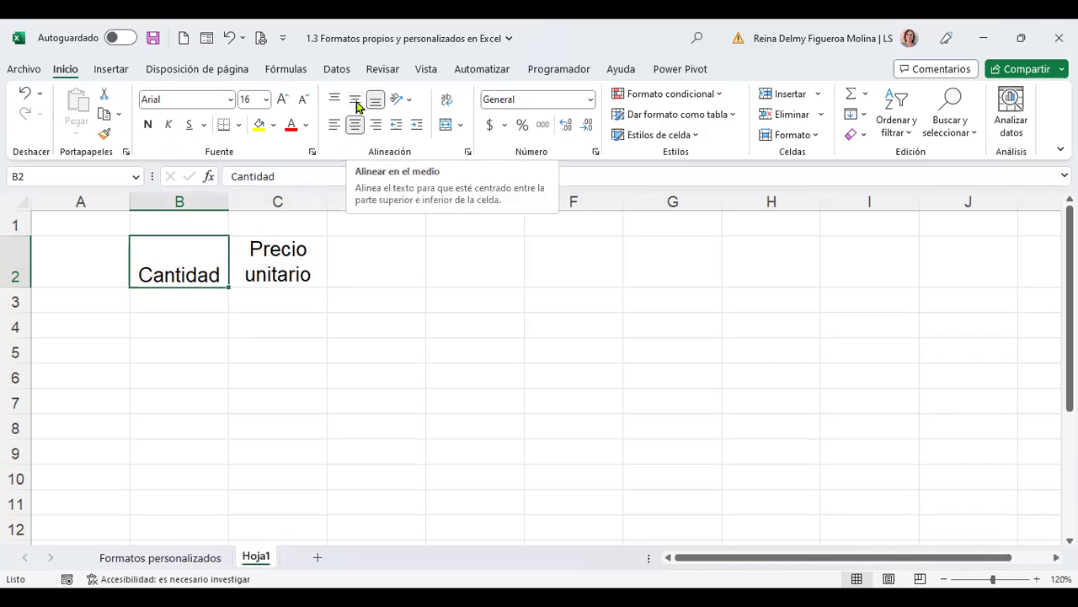
click(355, 100)
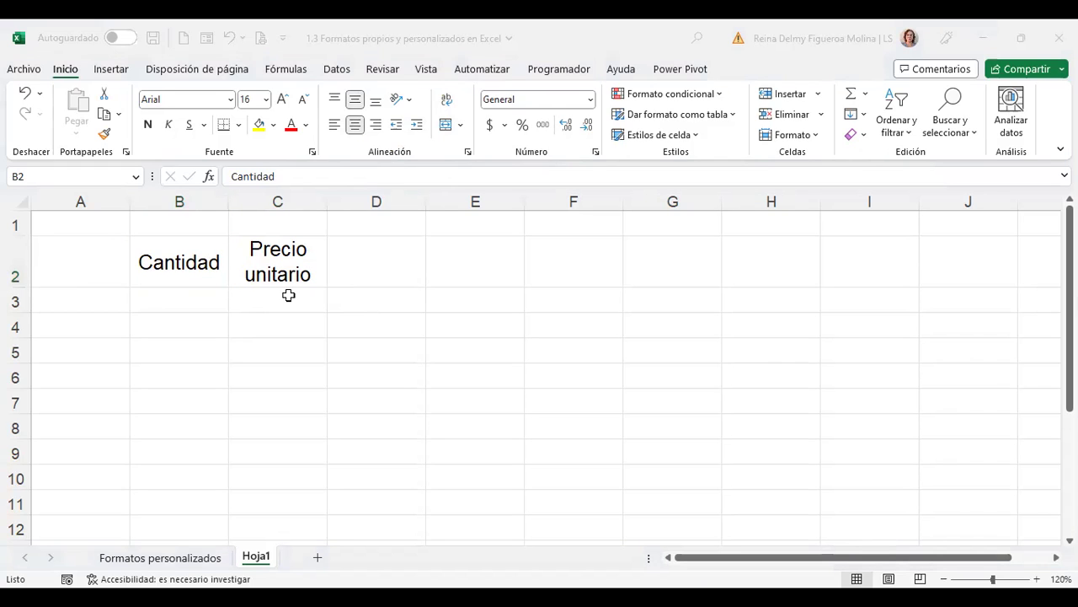
click(193, 296)
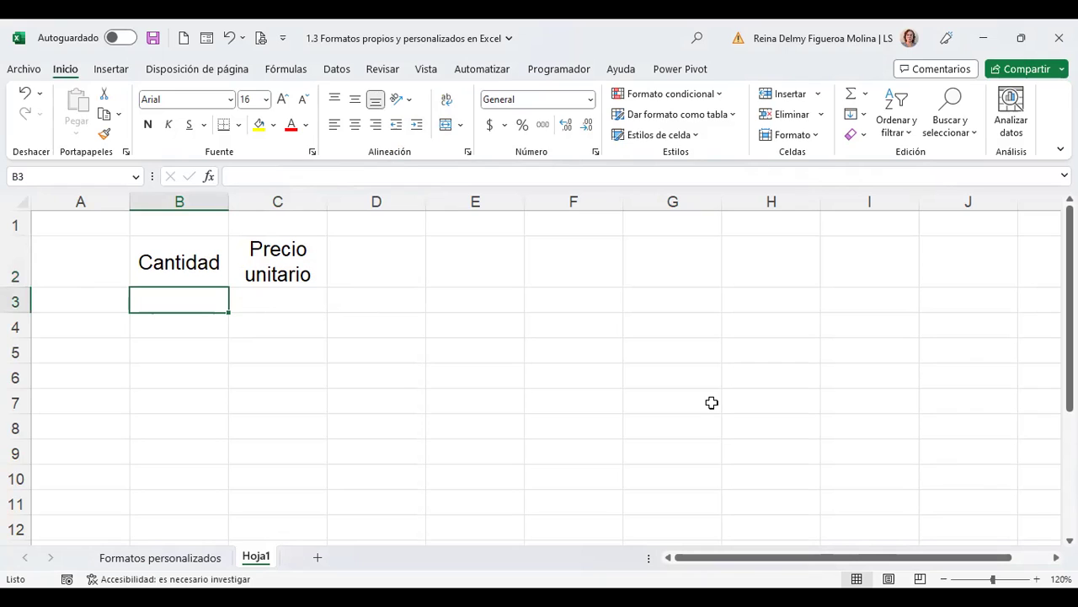
Step: Enter quantity 2 in B4 and unit price 5.2 in C4
key(Return)
text(2)
key(Return)
key(Up)
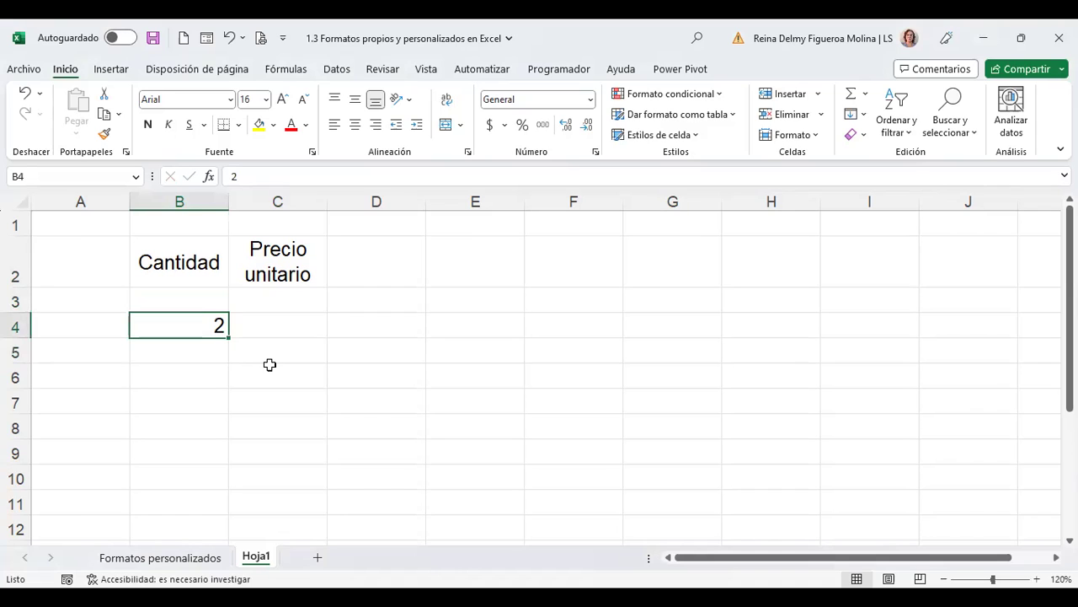
key(Right)
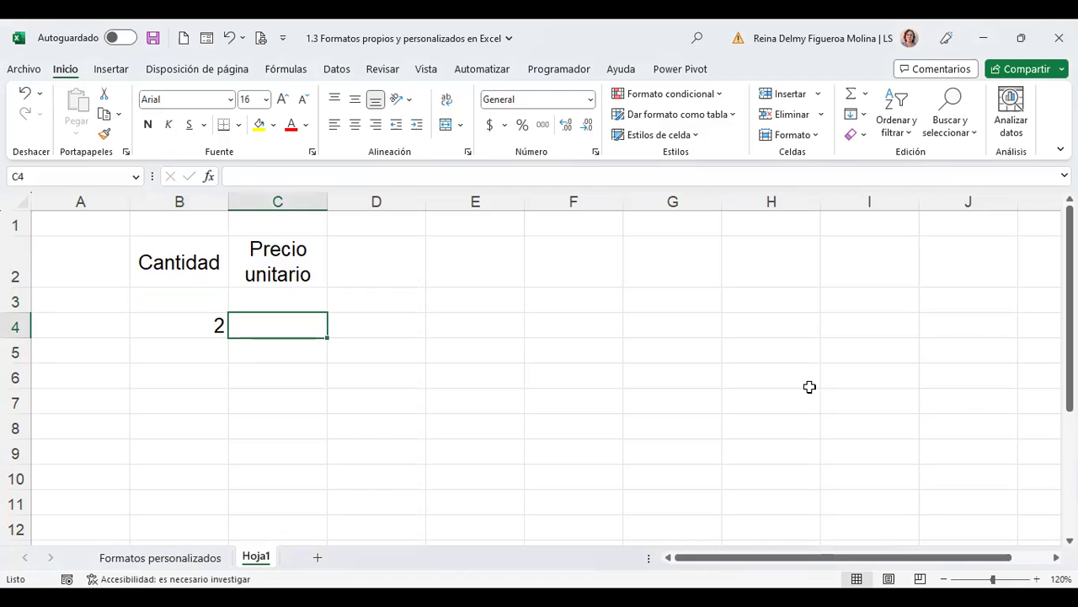
text(5.2)
key(Return)
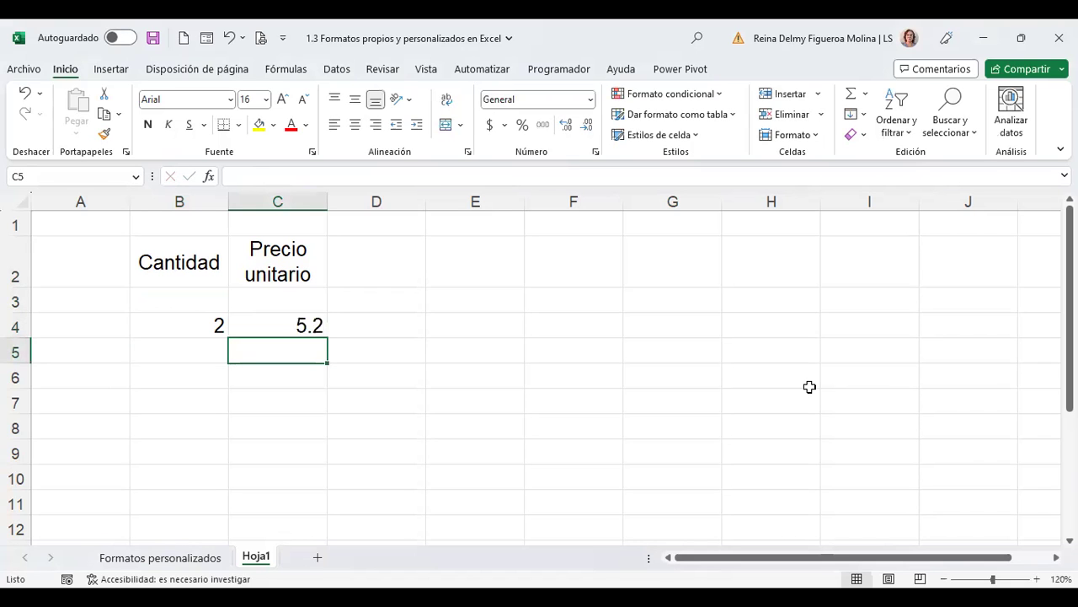
key(Up)
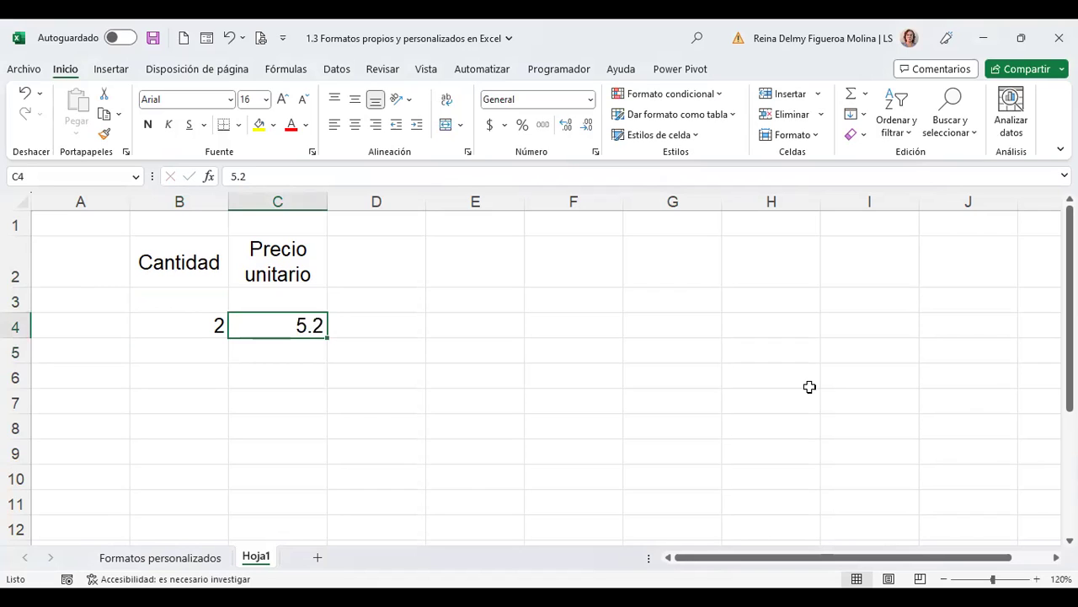
Step: Add an Importe header in D2, centred both ways, and start a formula in D4
click(396, 267)
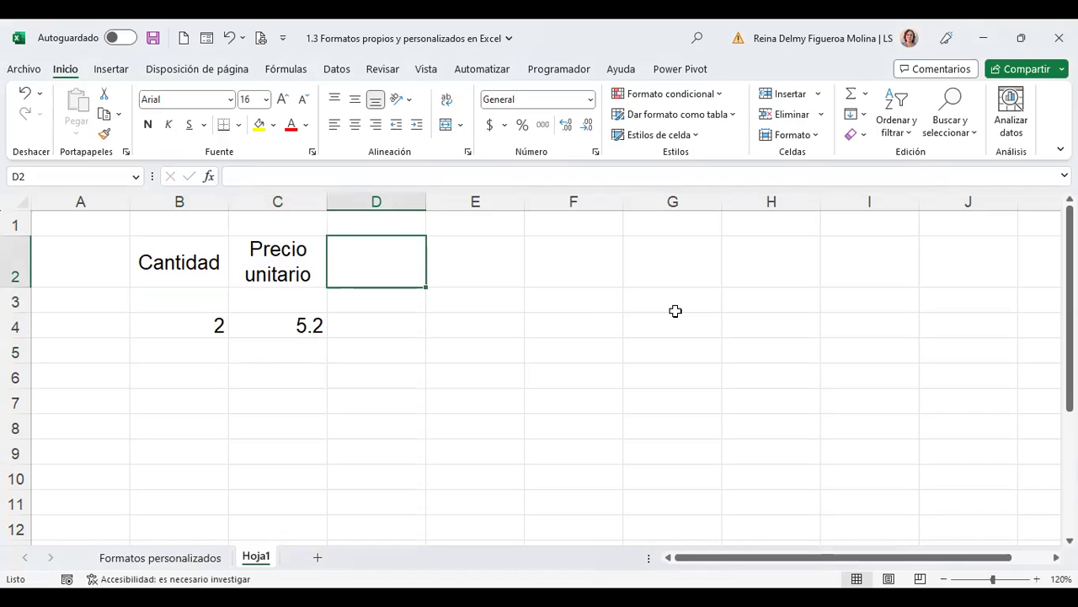
text(Importe)
key(Return)
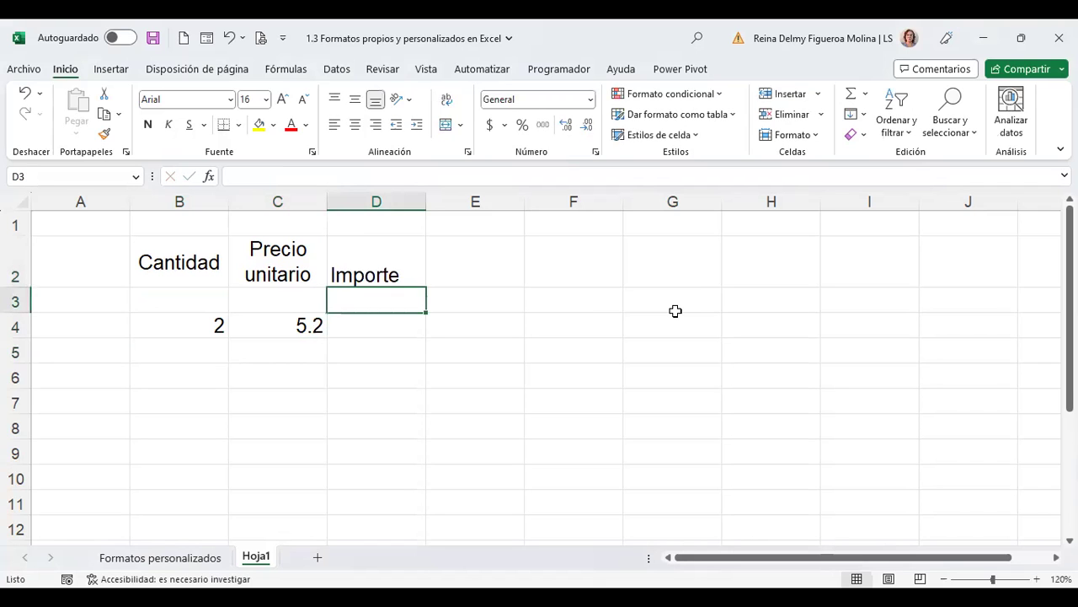
key(Up)
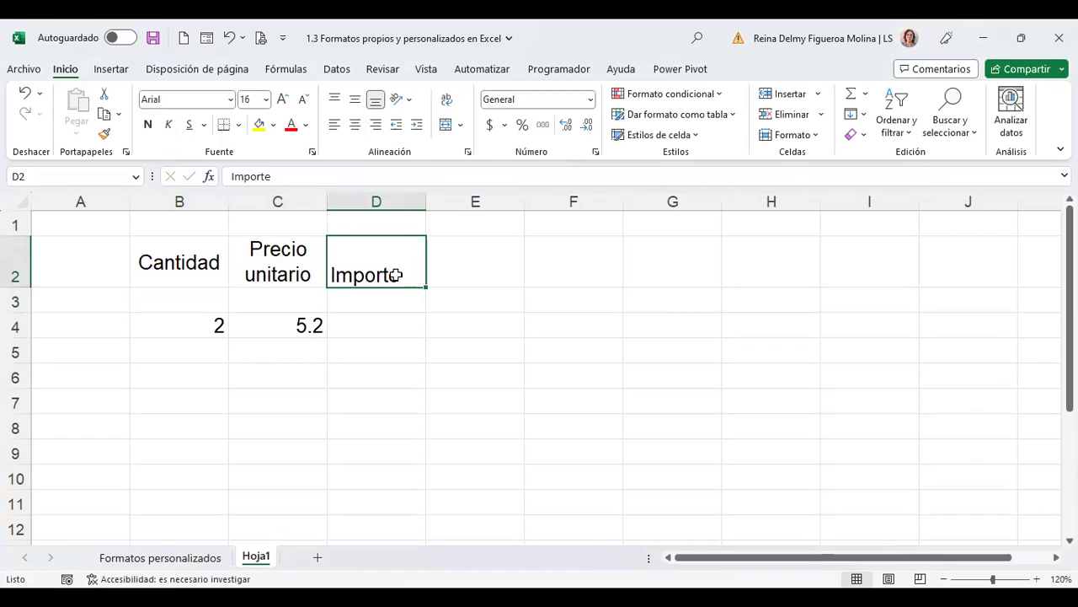
click(355, 127)
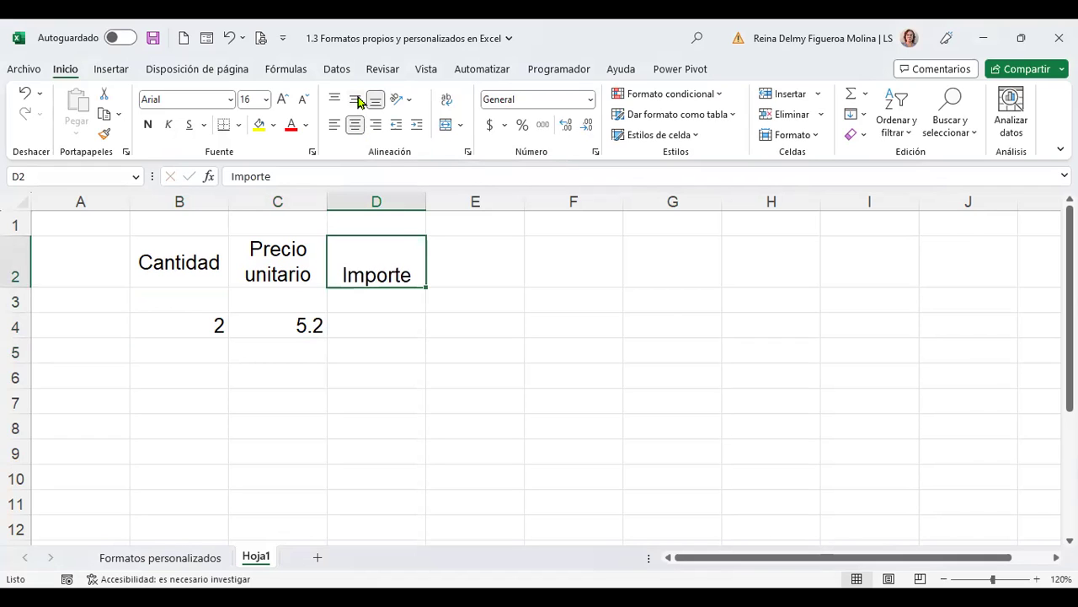
click(358, 101)
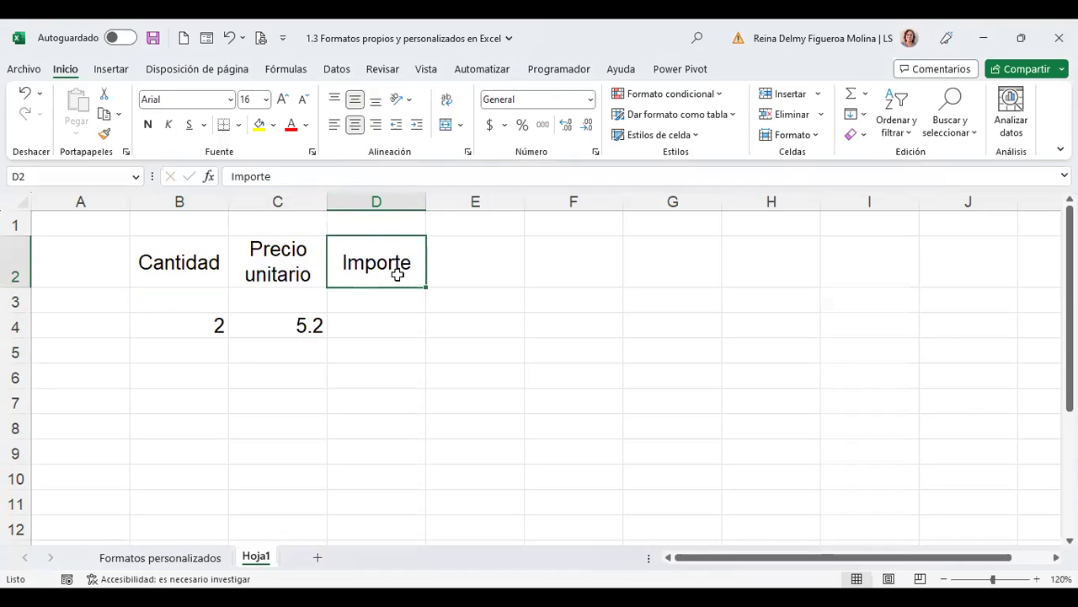
click(398, 328)
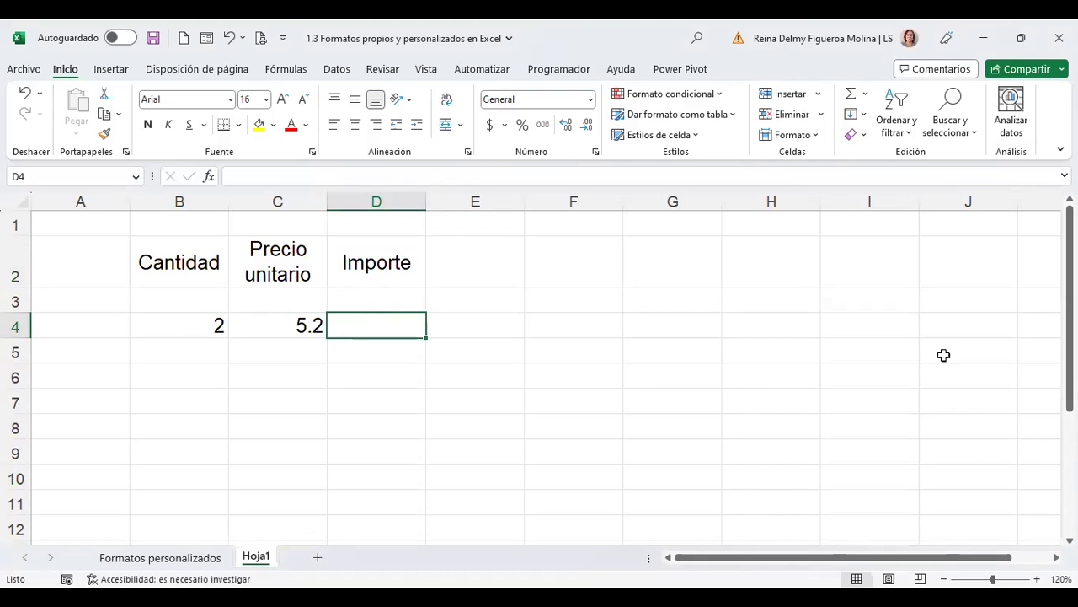
text(=)
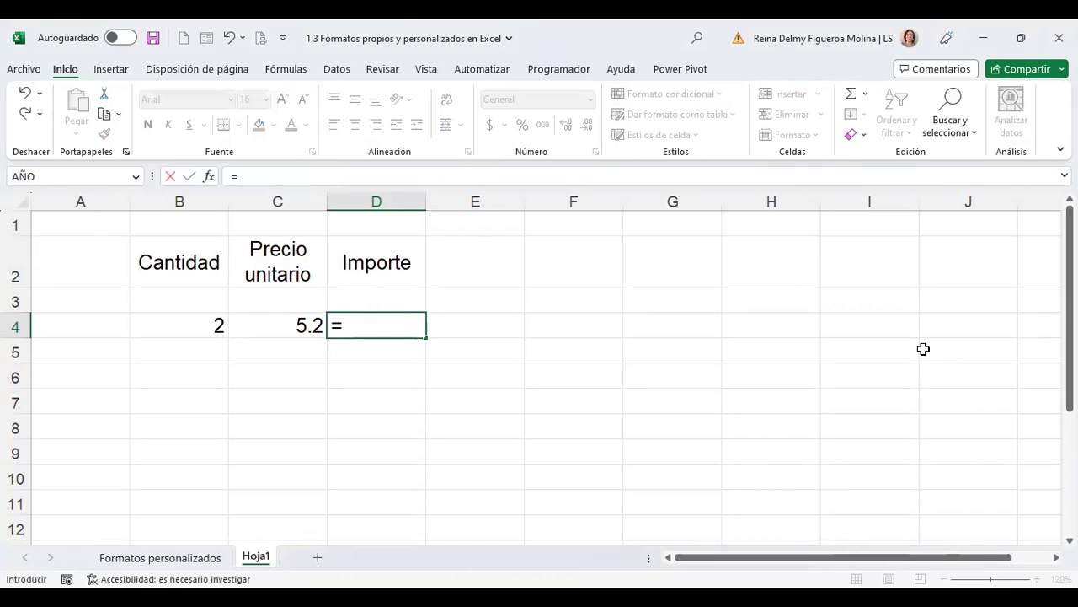
Step: Complete D4 as =B4*C4 so the Importe shows 10.4
click(176, 325)
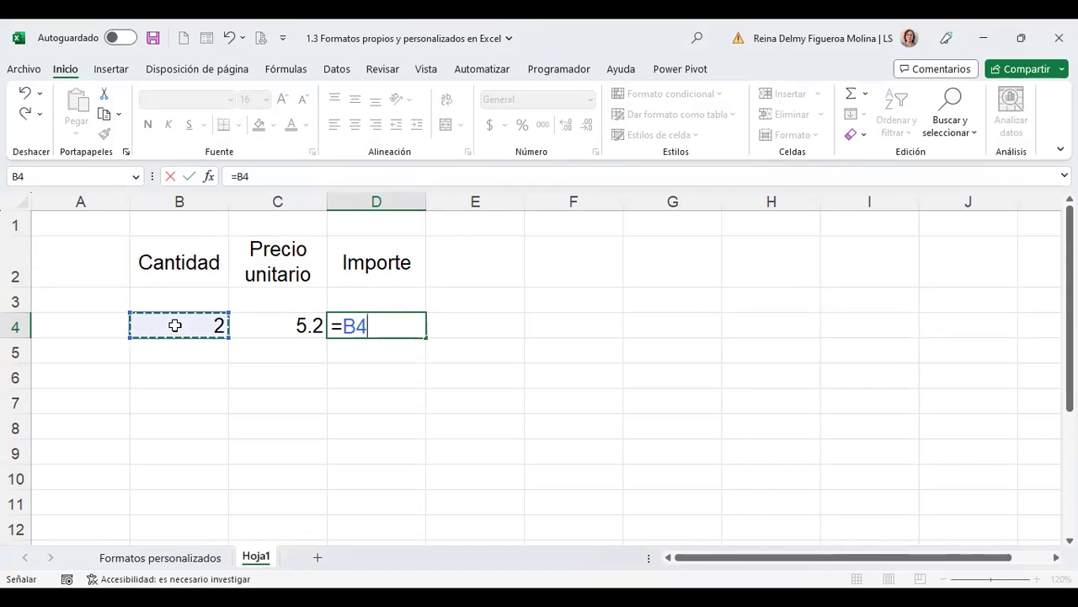
text(*)
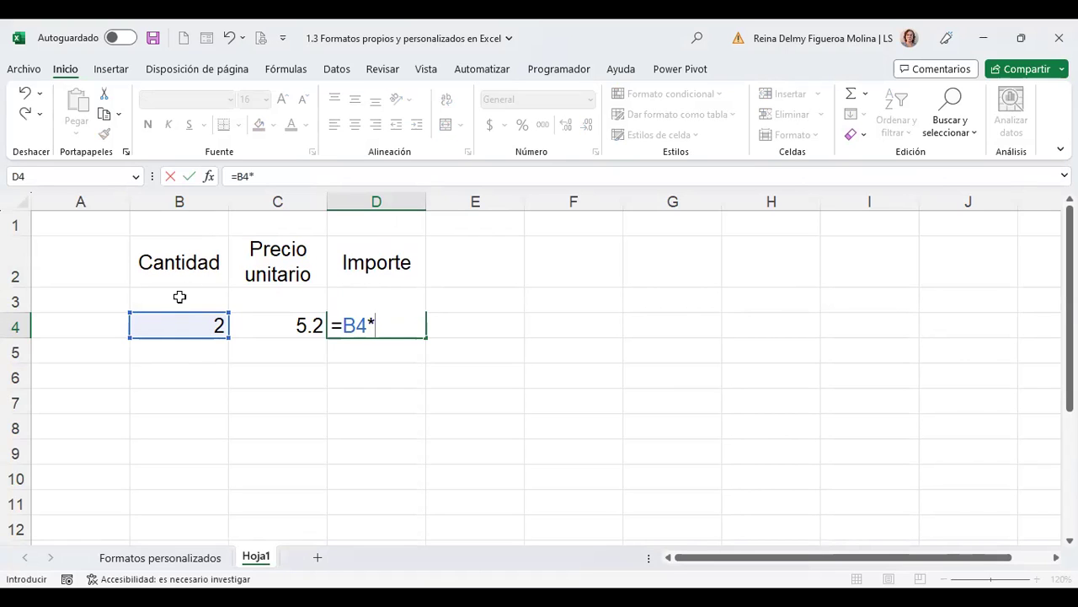
click(291, 326)
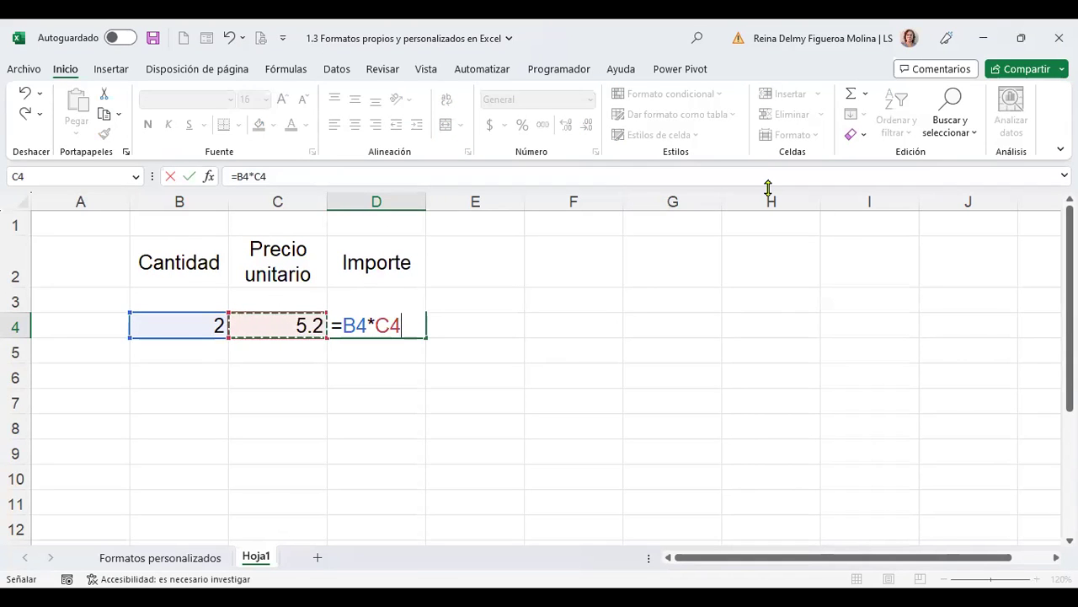
key(Return)
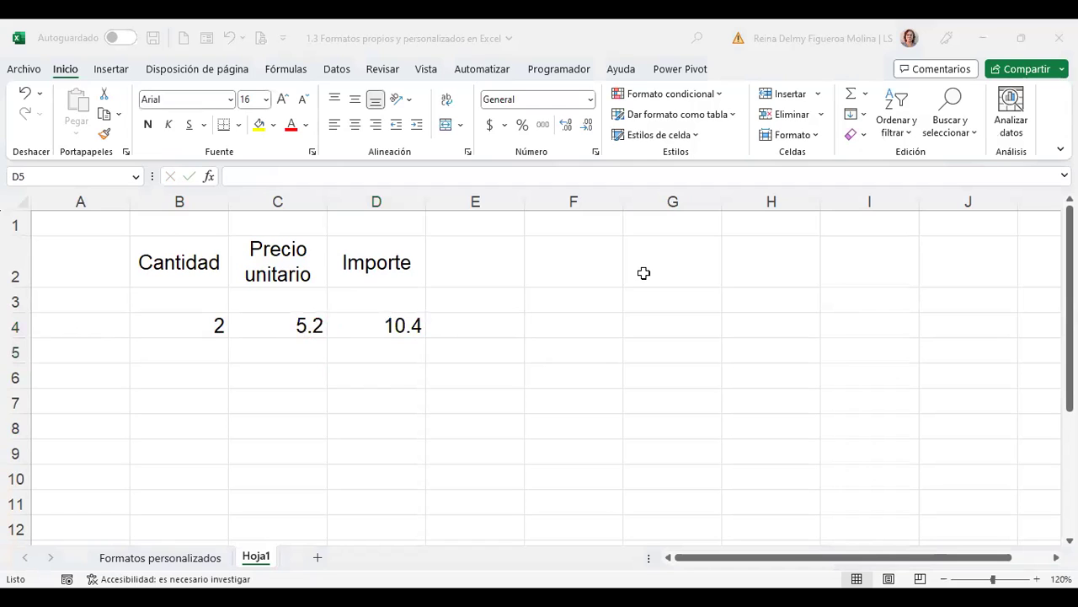
click(205, 316)
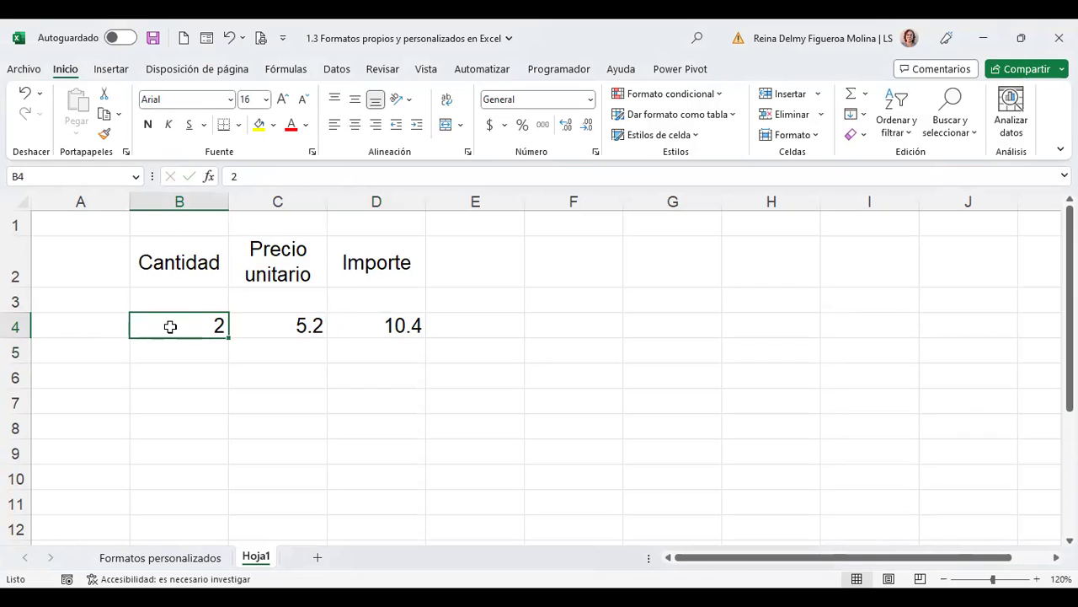
click(260, 176)
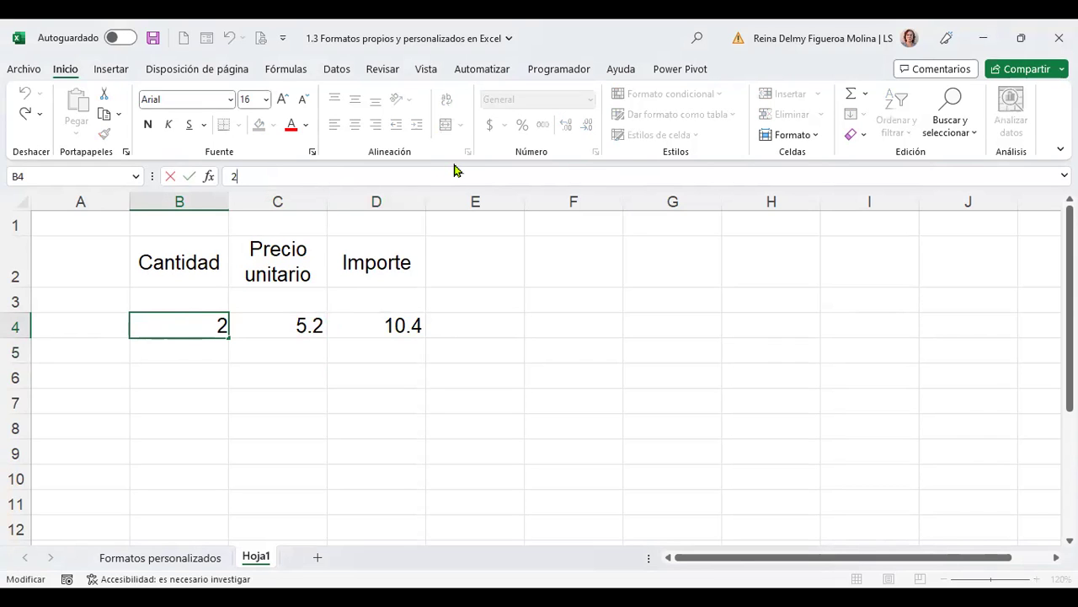
text( ud.)
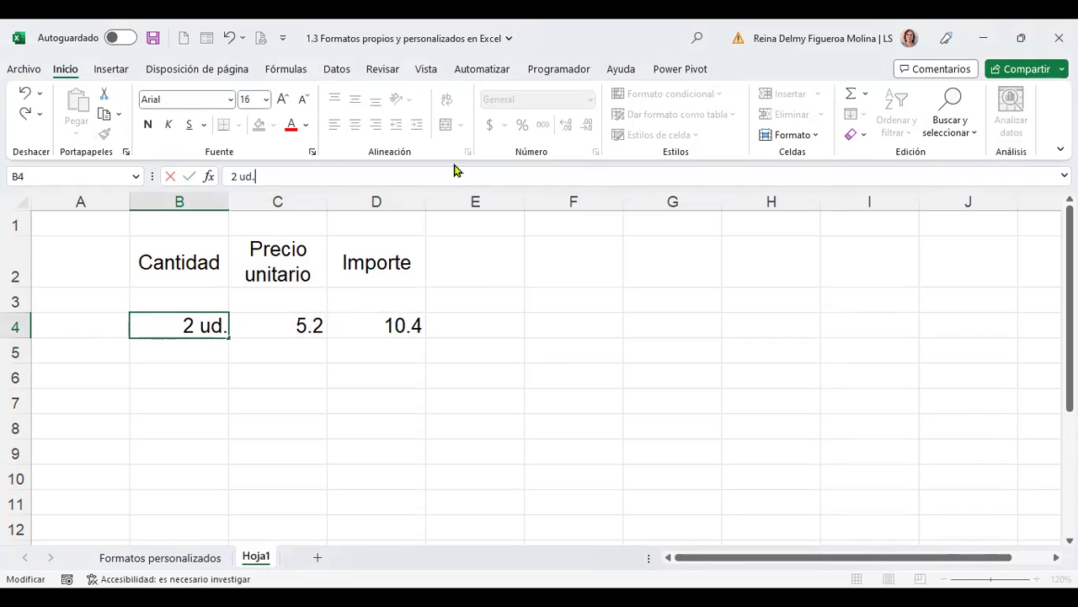
key(Return)
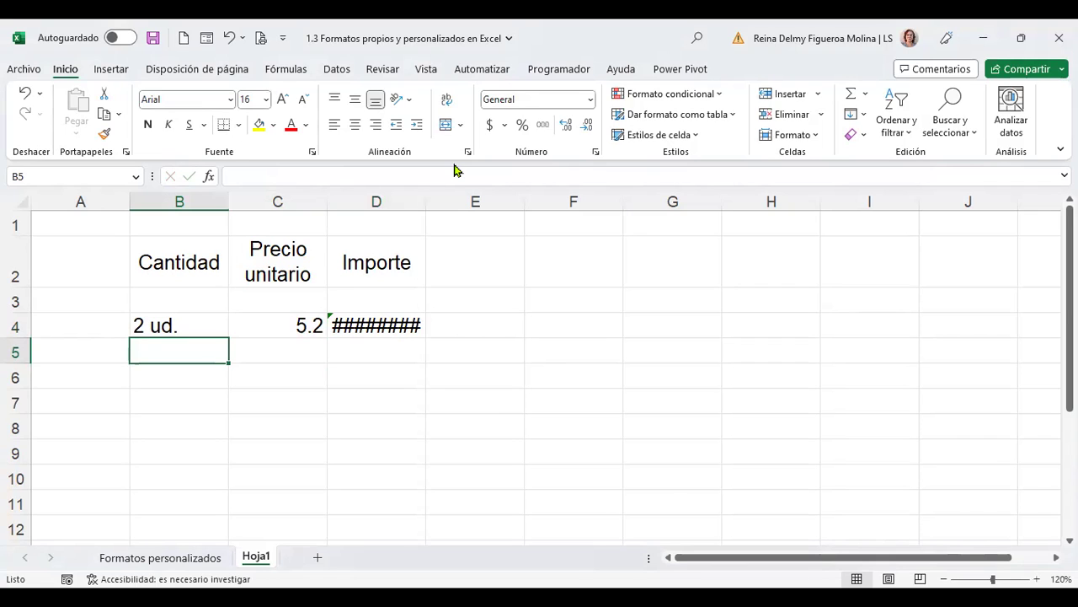
key(Up)
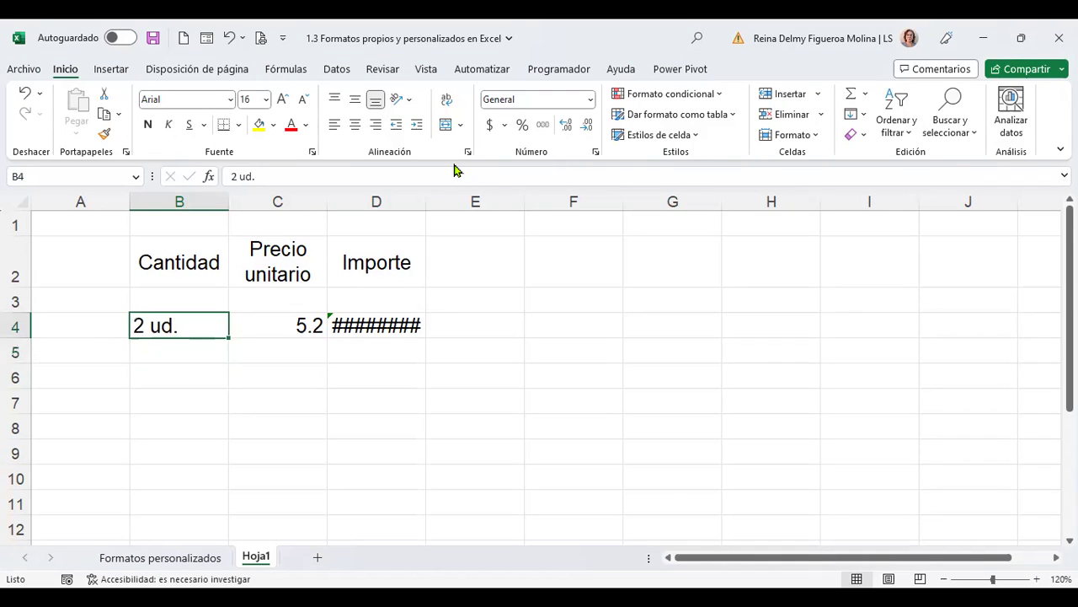
text(2)
key(Up)
key(Down)
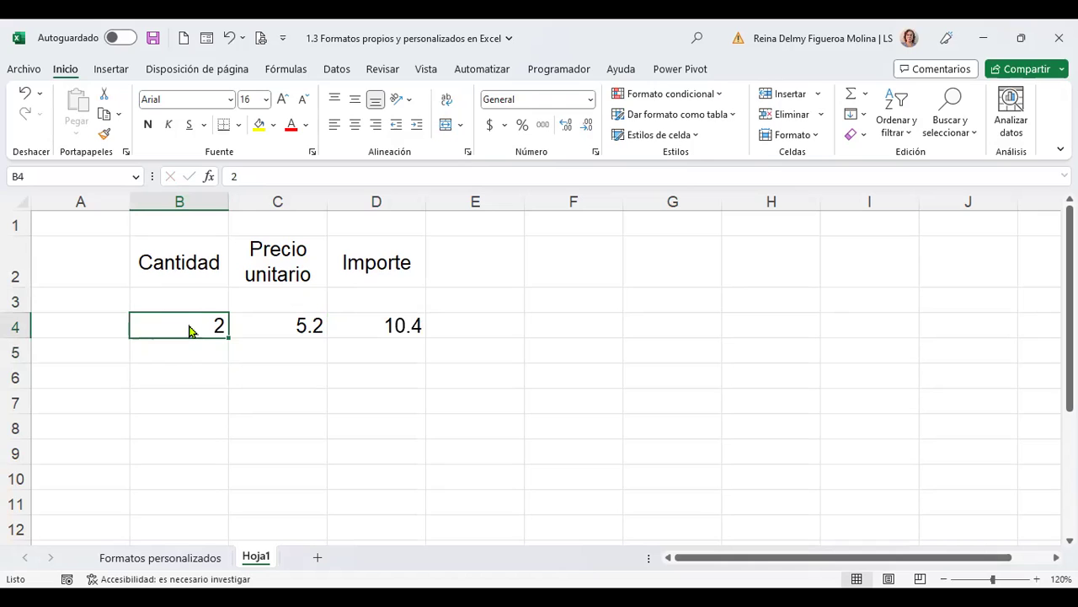
key(ctrl+1)
Step: Give B4 a custom format built on code 0 with an "ud." suffix, showing 2 ud
click(369, 100)
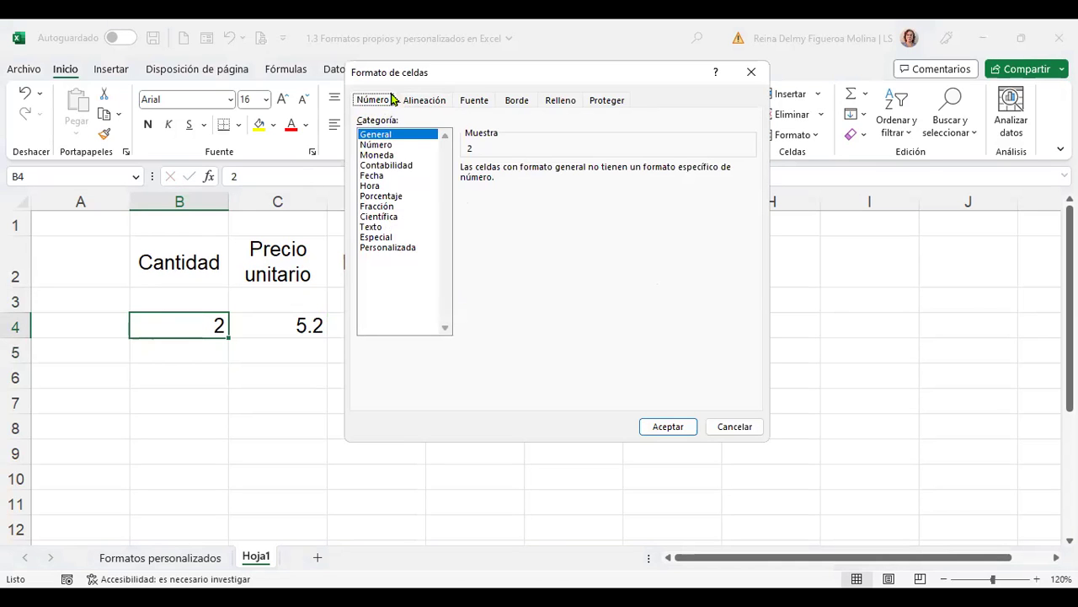
click(400, 250)
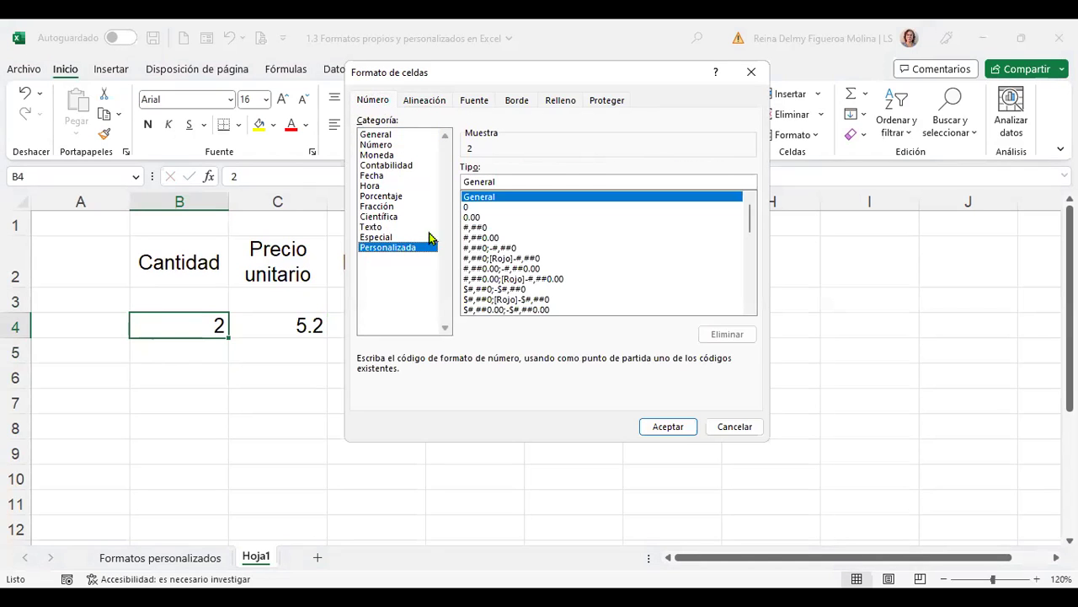
click(468, 206)
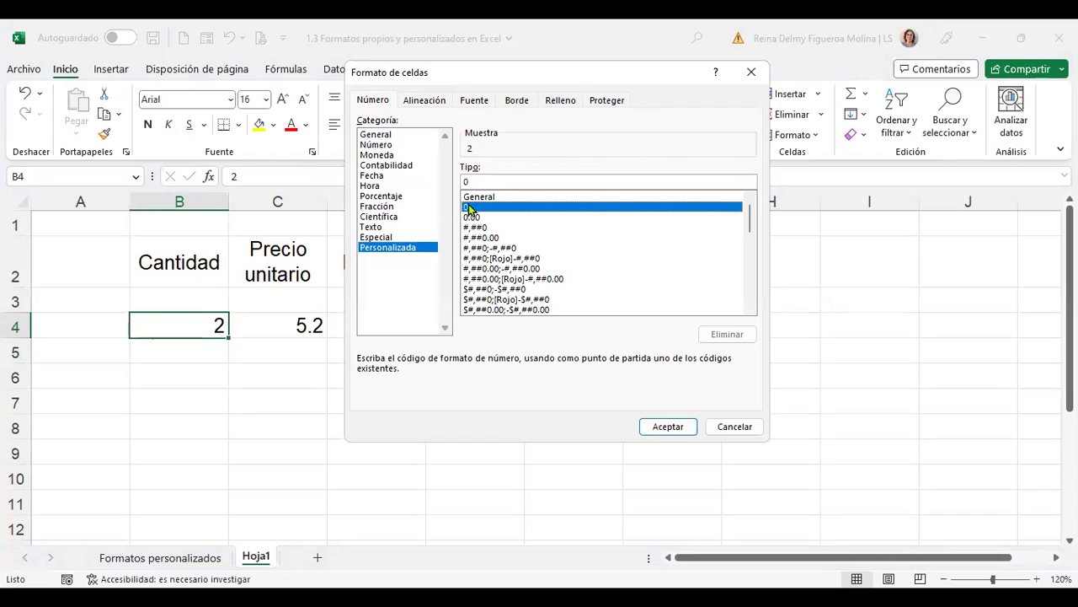
click(472, 182)
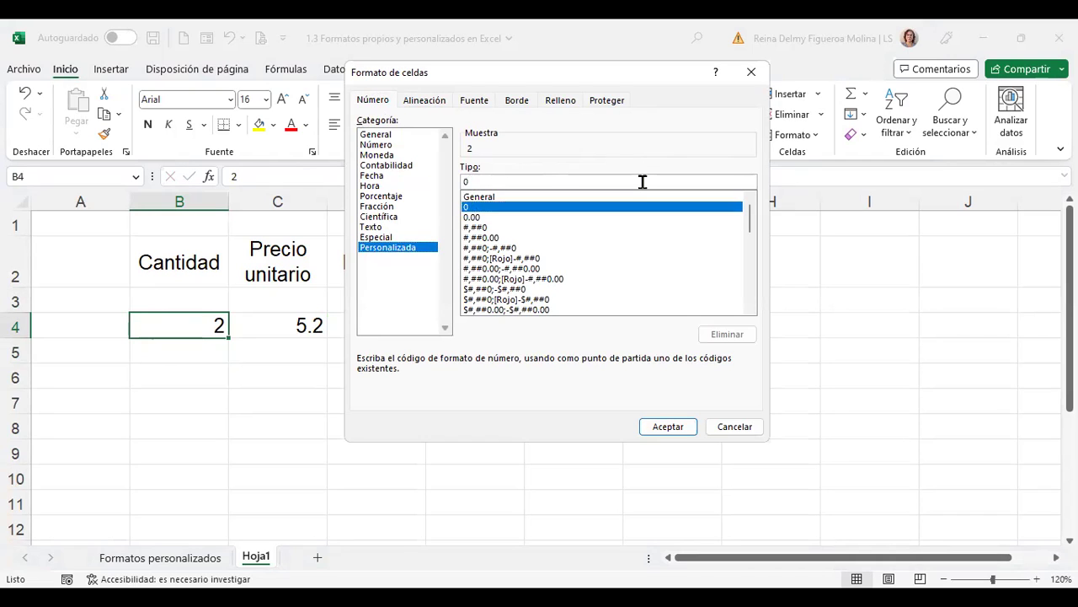
click(641, 182)
text(")
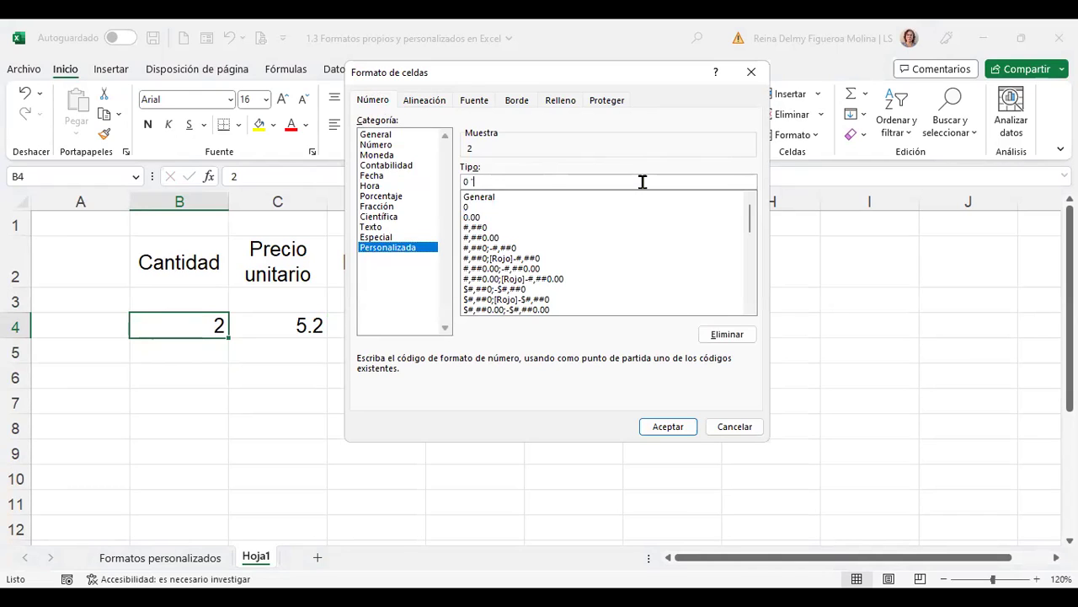
text(ud)
text(.")
click(681, 425)
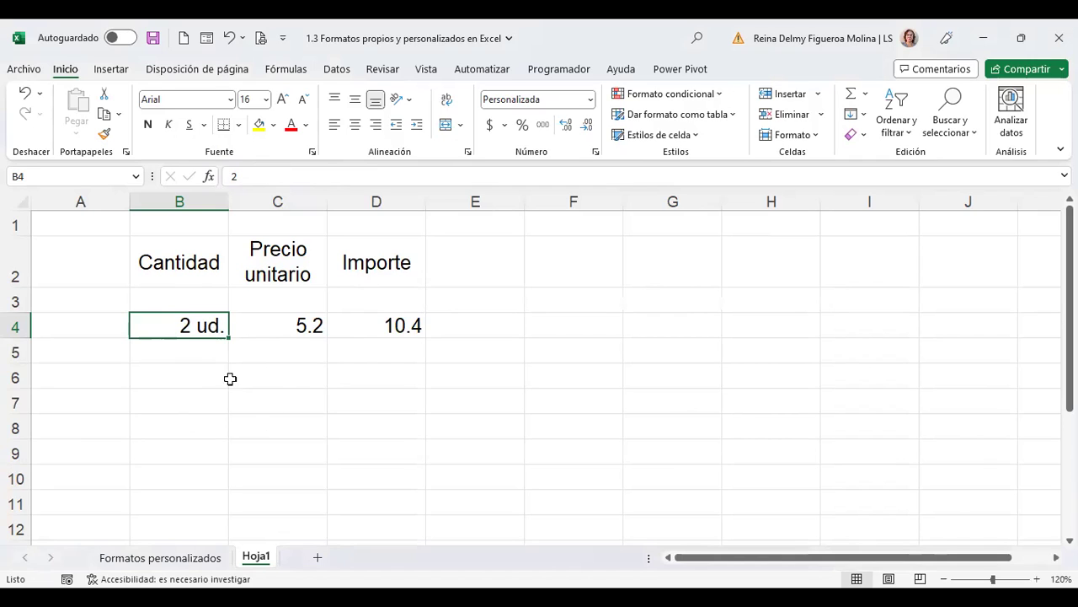
Step: Apply the dollar Accounting format to C4 and D4, showing $ 5.20 and $ 10.40
click(378, 321)
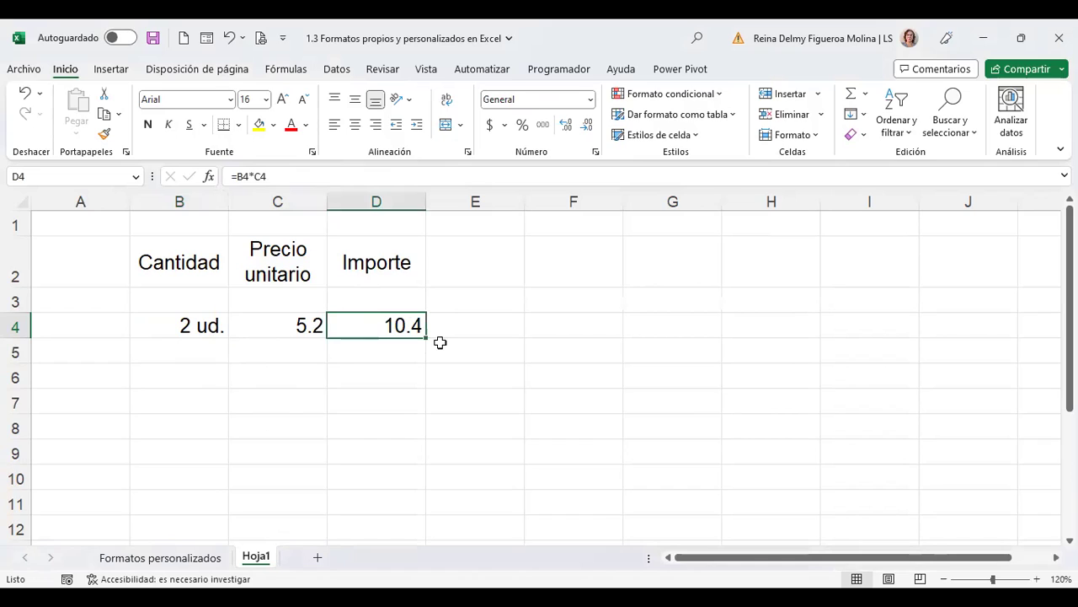
click(300, 317)
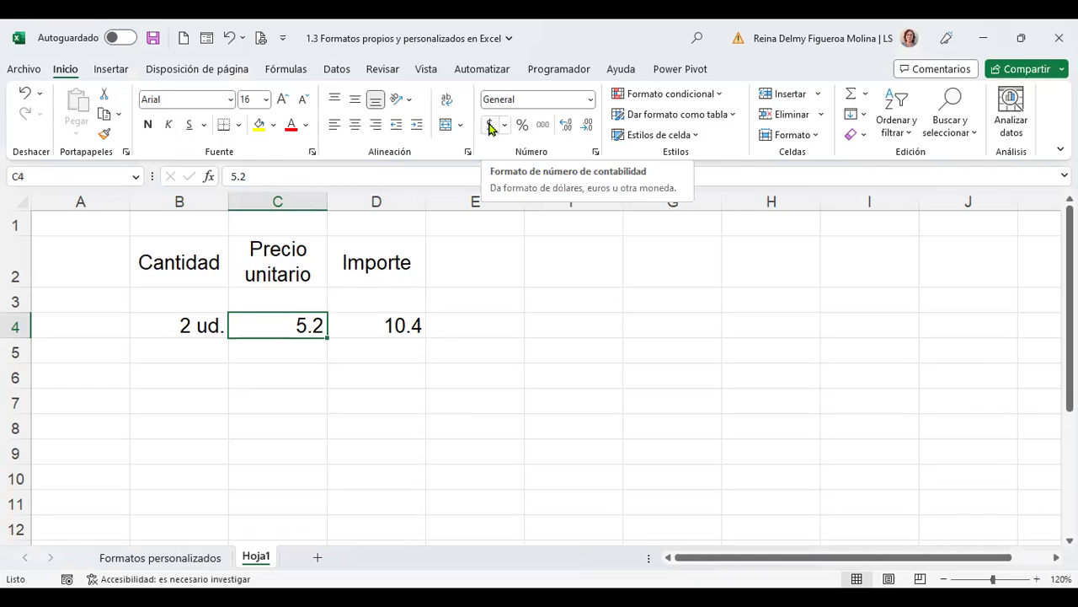
click(491, 129)
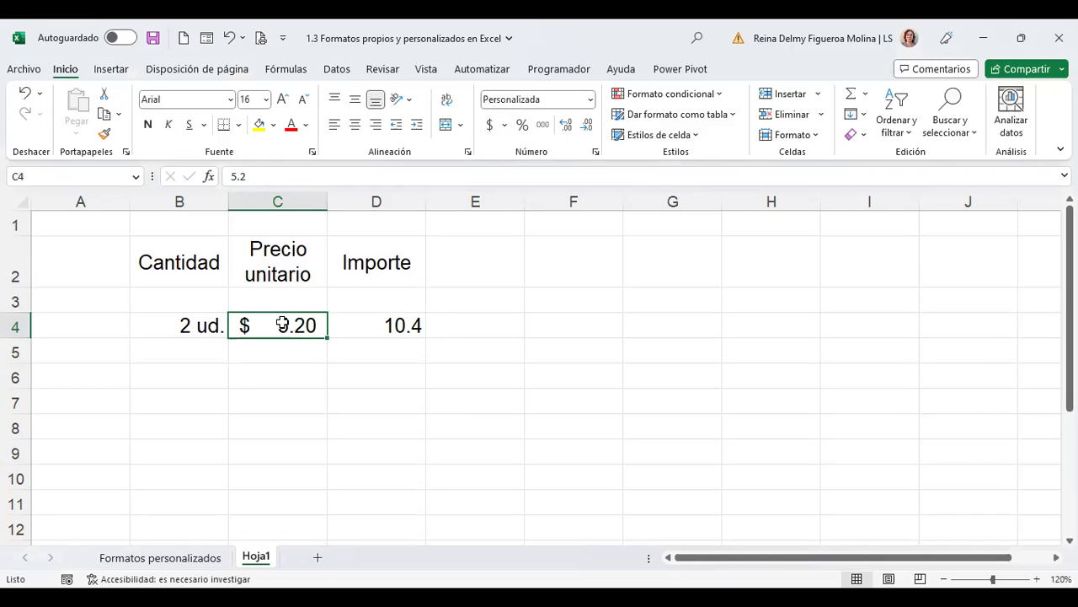
click(387, 323)
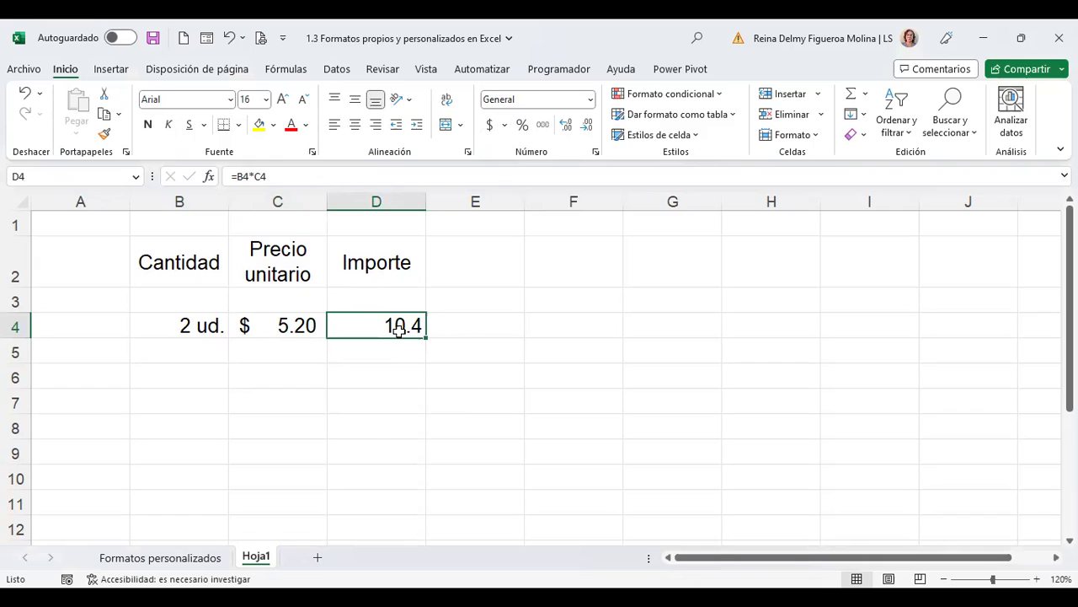
click(489, 125)
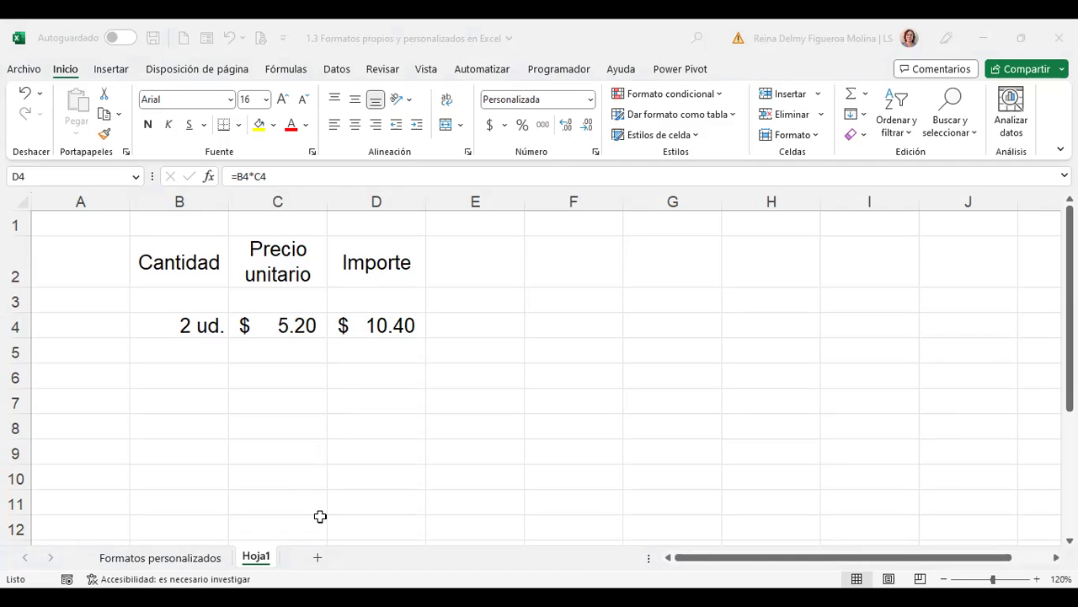
Step: Browse the custom format codes for E7 in Format Cells, then cancel without changes
click(433, 392)
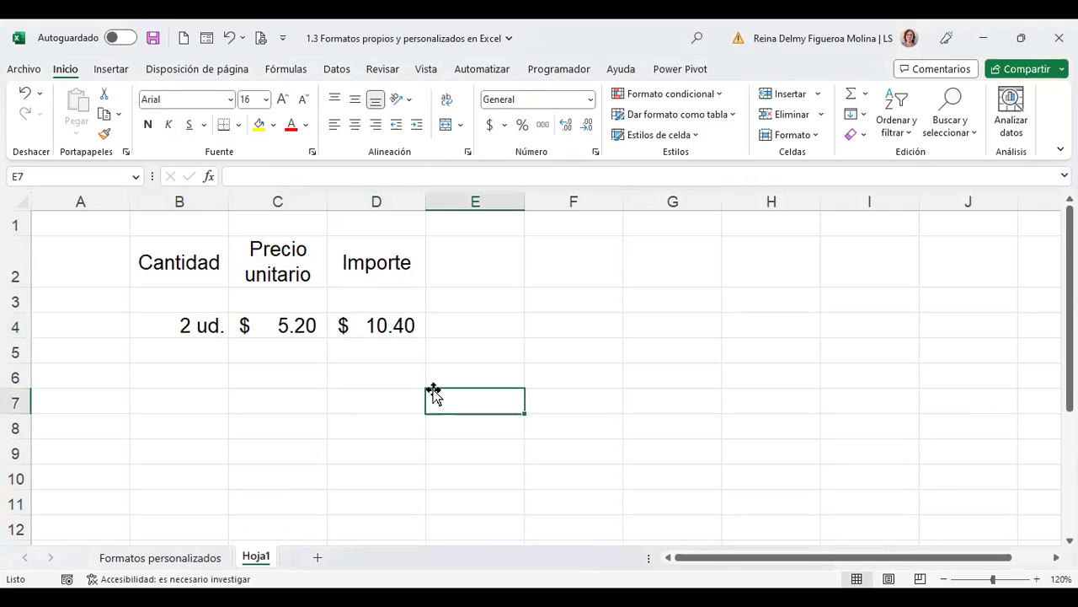
key(ctrl+1)
click(379, 237)
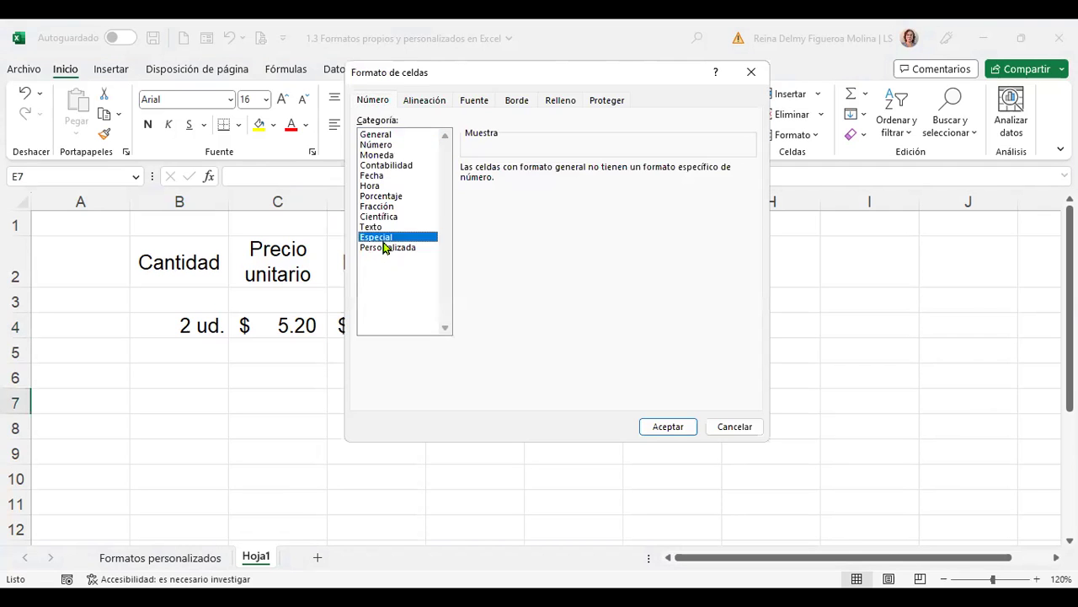
click(391, 247)
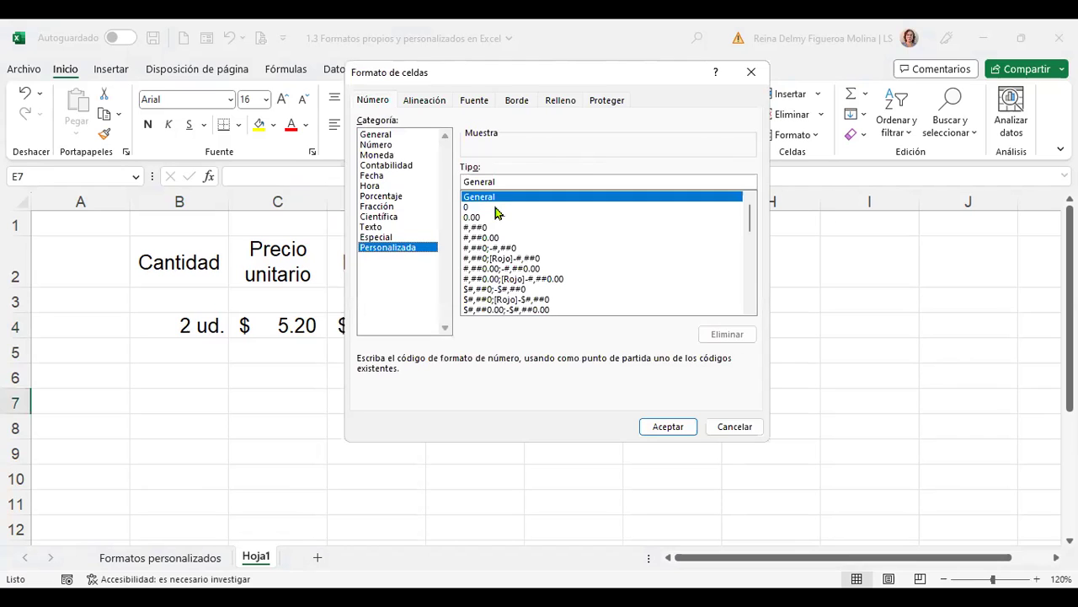
click(732, 427)
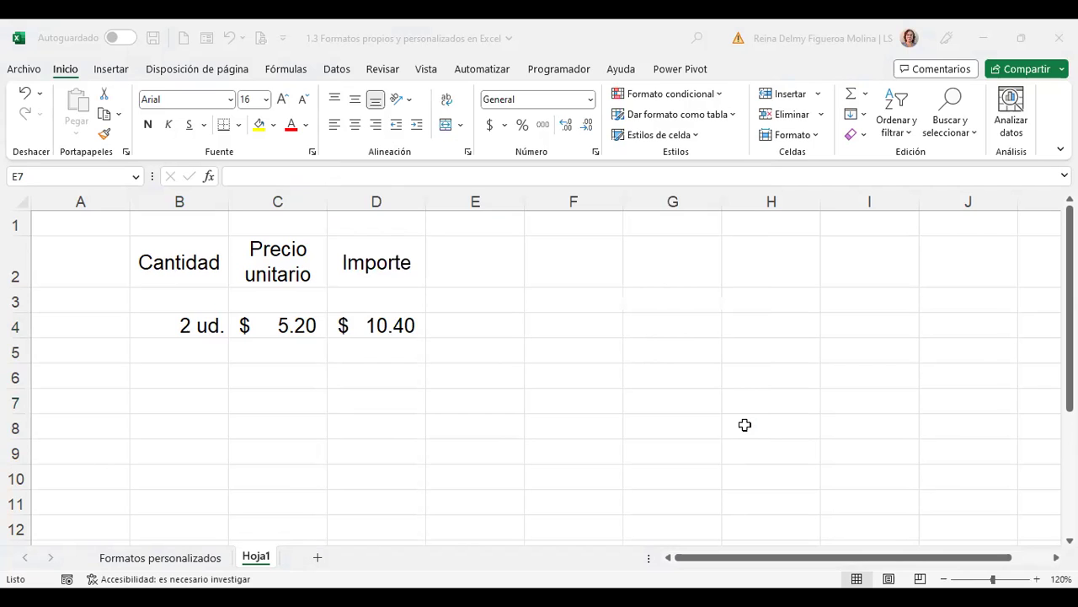
Step: Type the headers Valores in F2 and Formato in G2
click(573, 258)
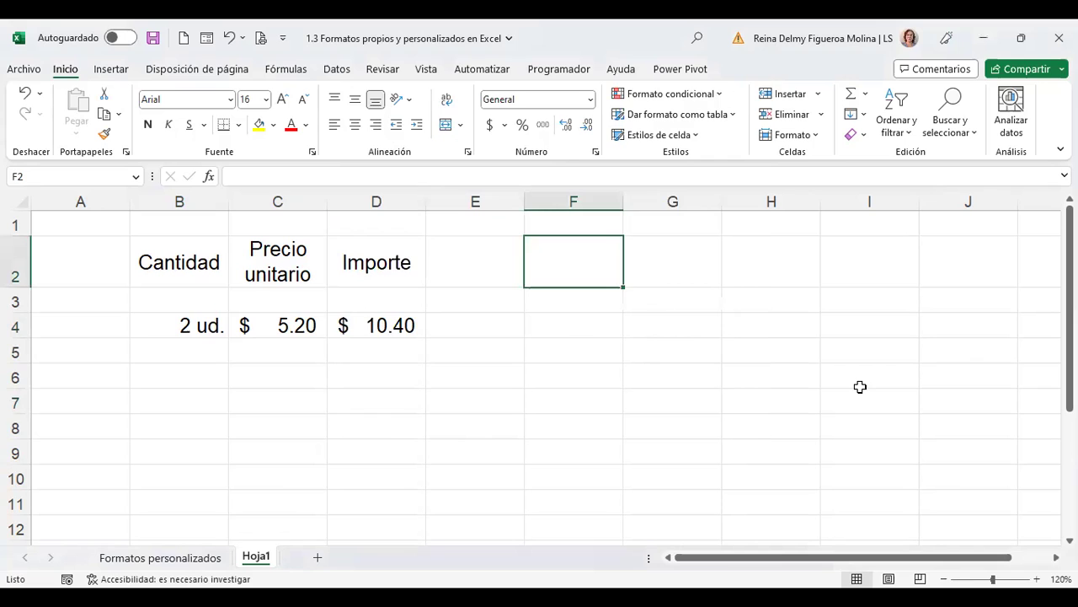
text(Valores)
key(Return)
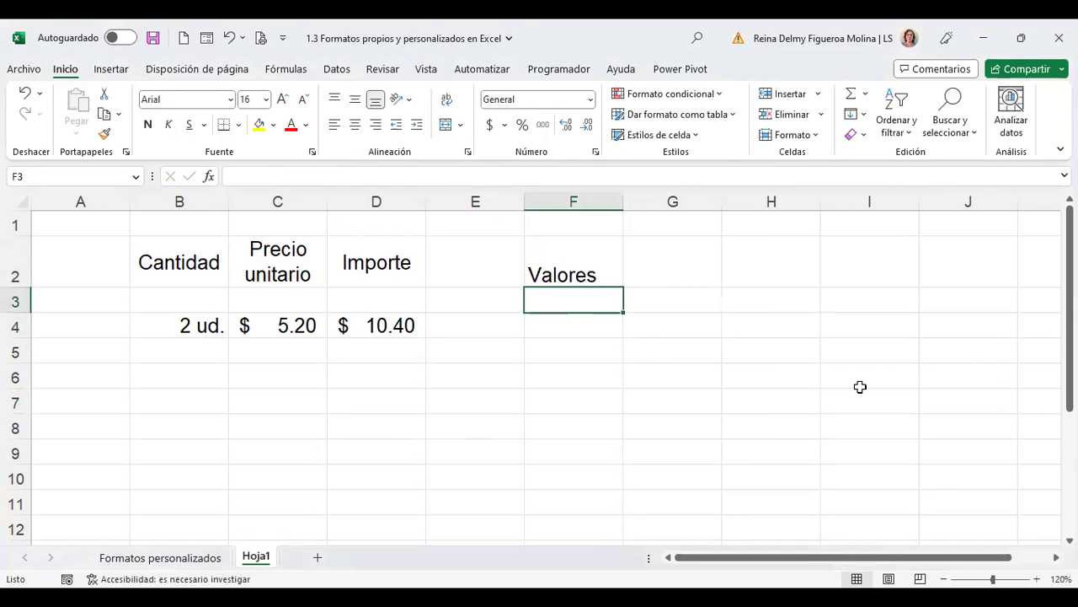
key(Up)
key(Right)
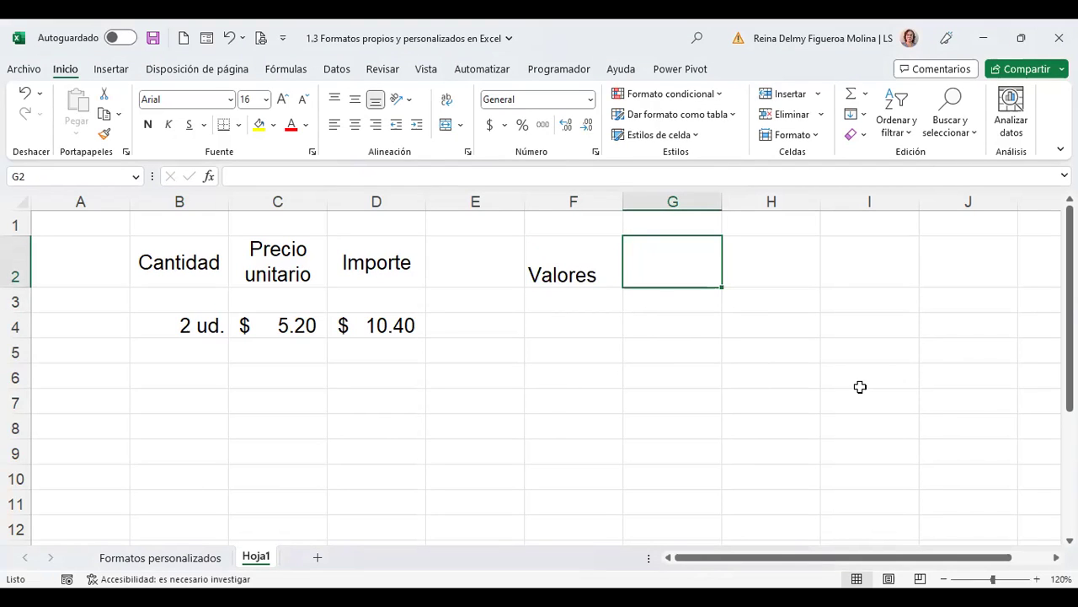
text(Formato)
key(Return)
Step: Enter 5.8, 31, 1260.99, 0, -5.8, -31 and -1260.99 down F3:F9
key(Left)
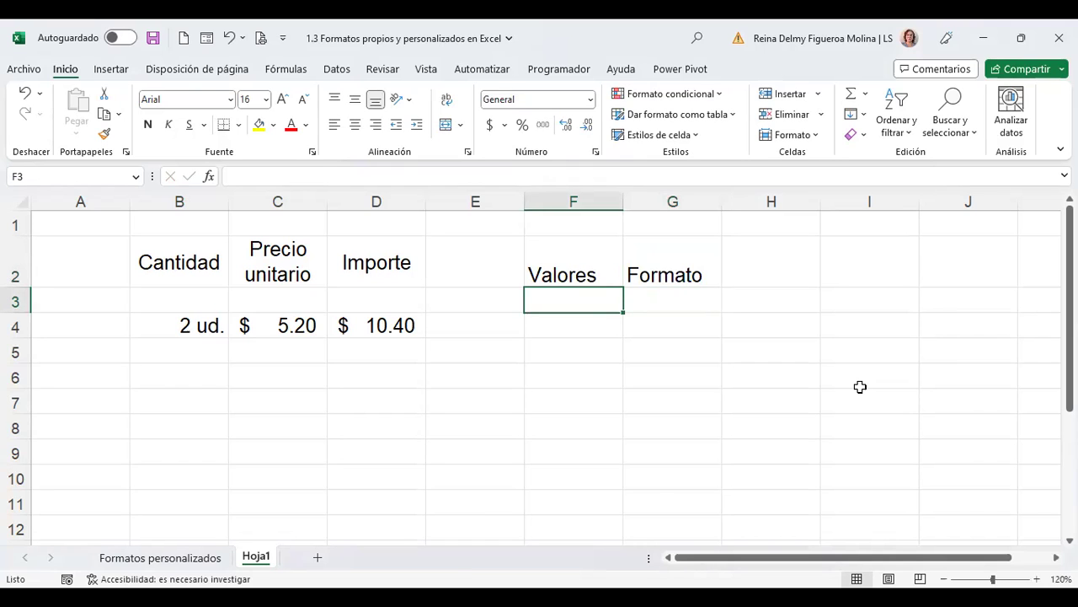
text(5.8)
key(Return)
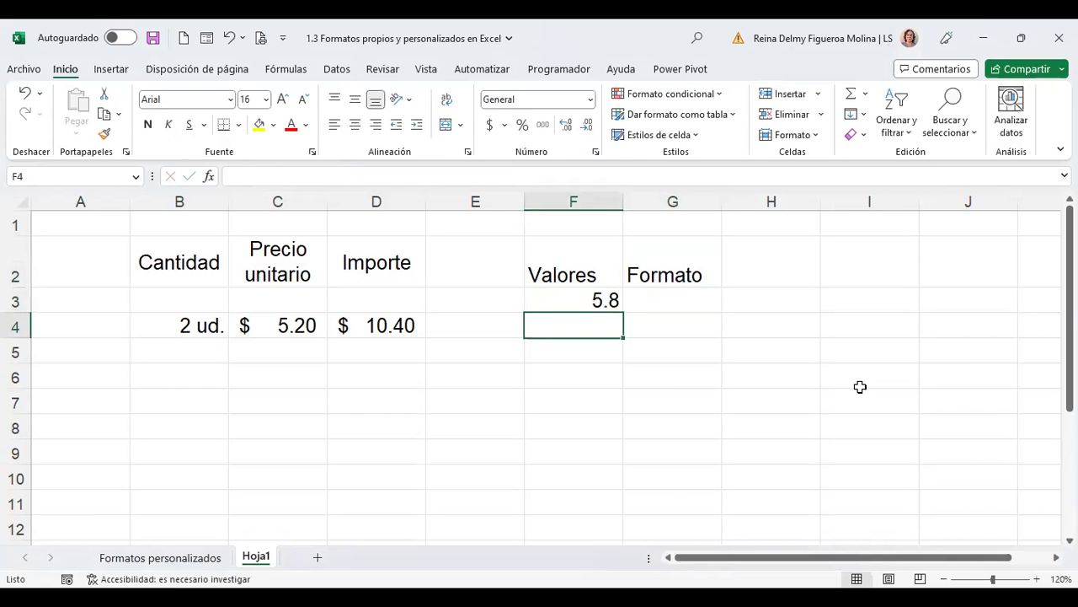
text(31)
key(Return)
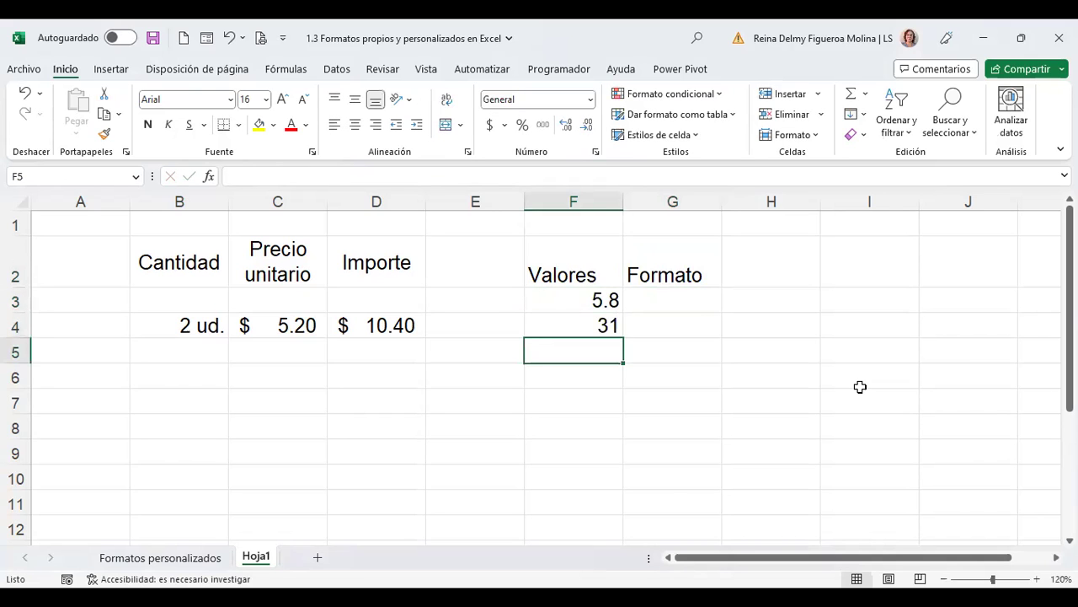
text(1260.99)
key(Return)
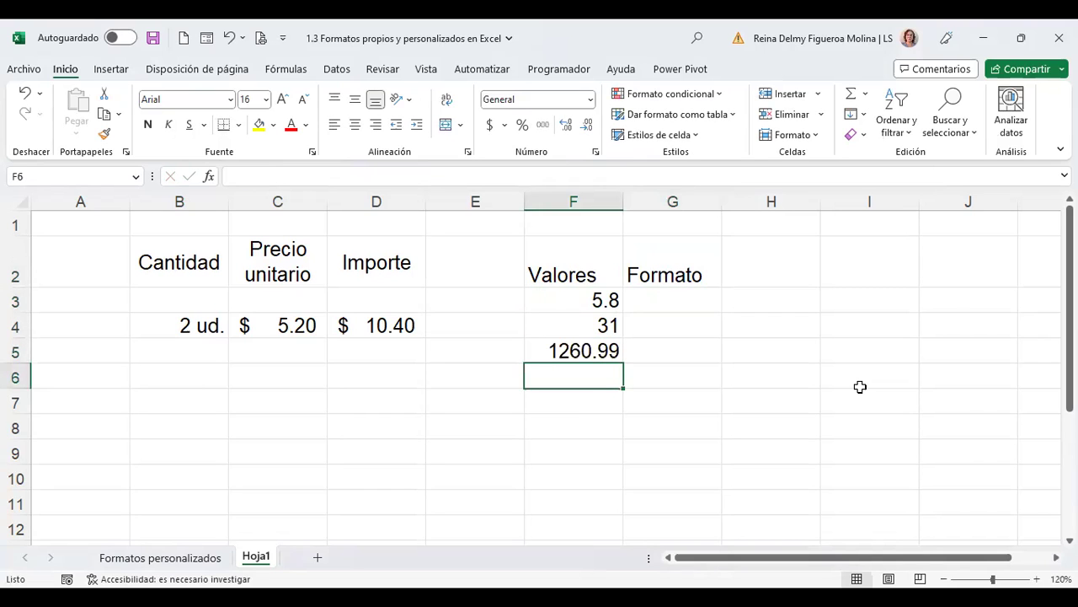
text(0)
key(Return)
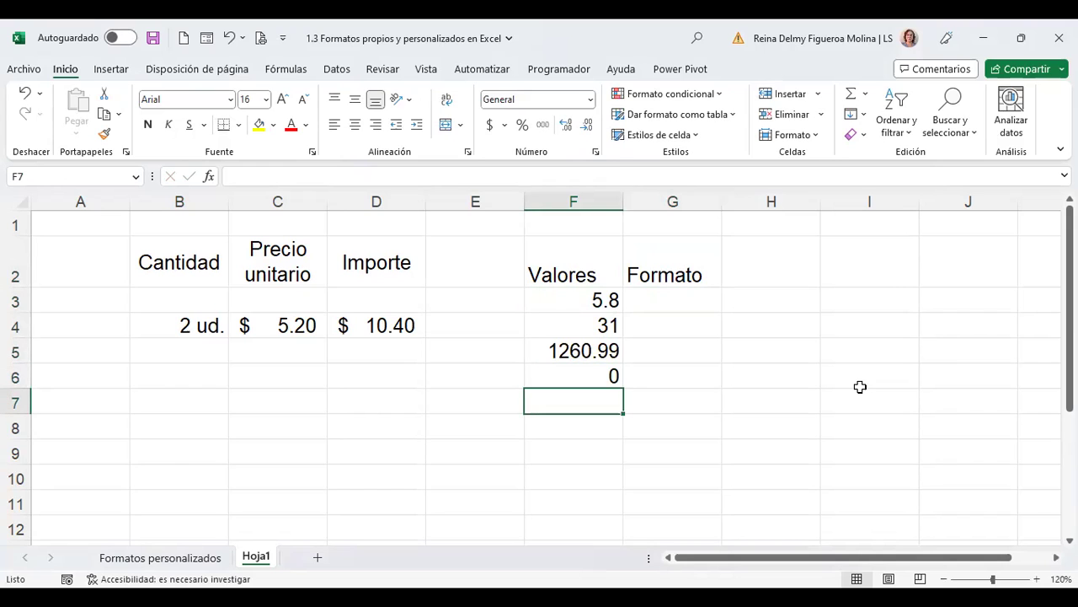
text(-5.8)
key(Return)
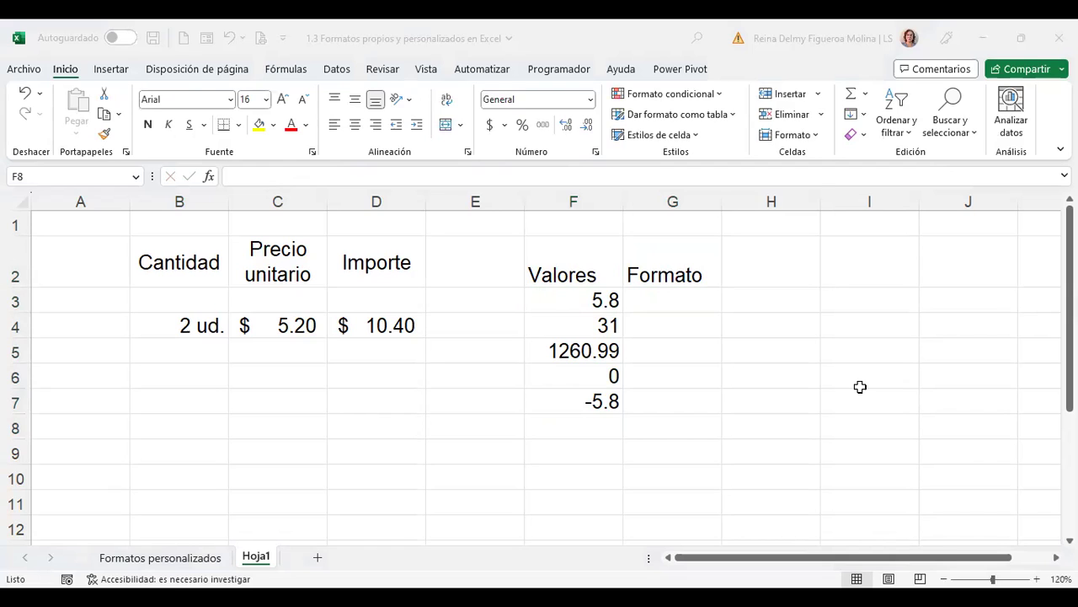
text(-31)
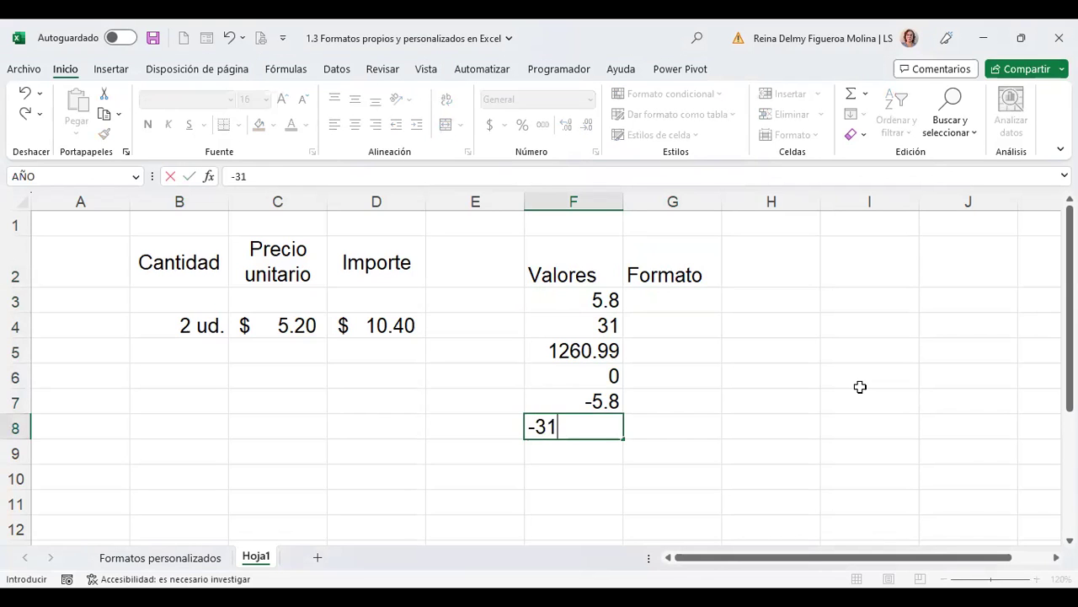
key(Return)
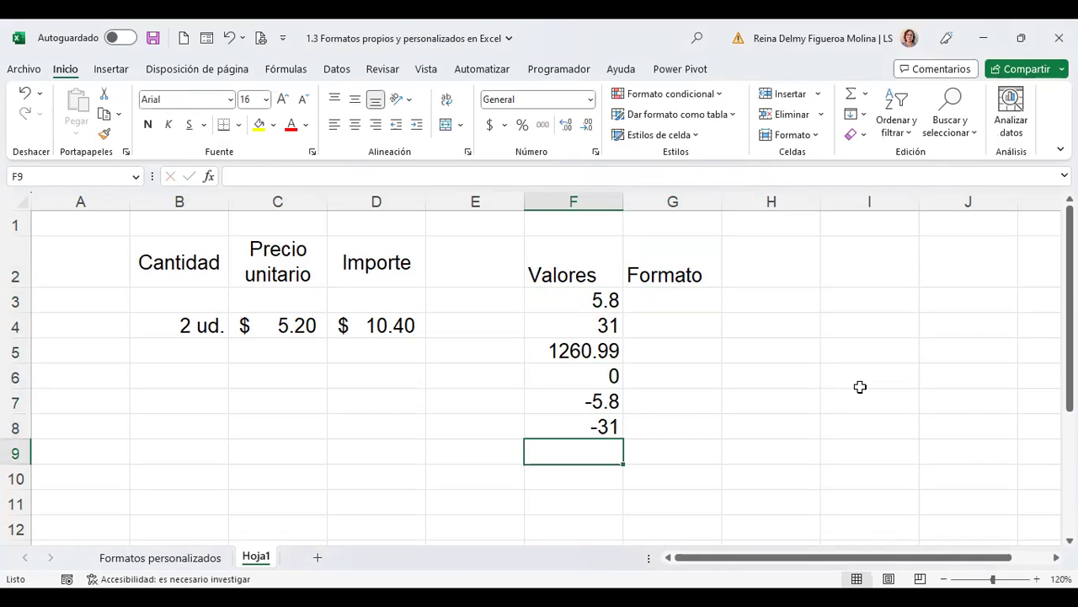
text(-1260.99)
key(Return)
key(Up)
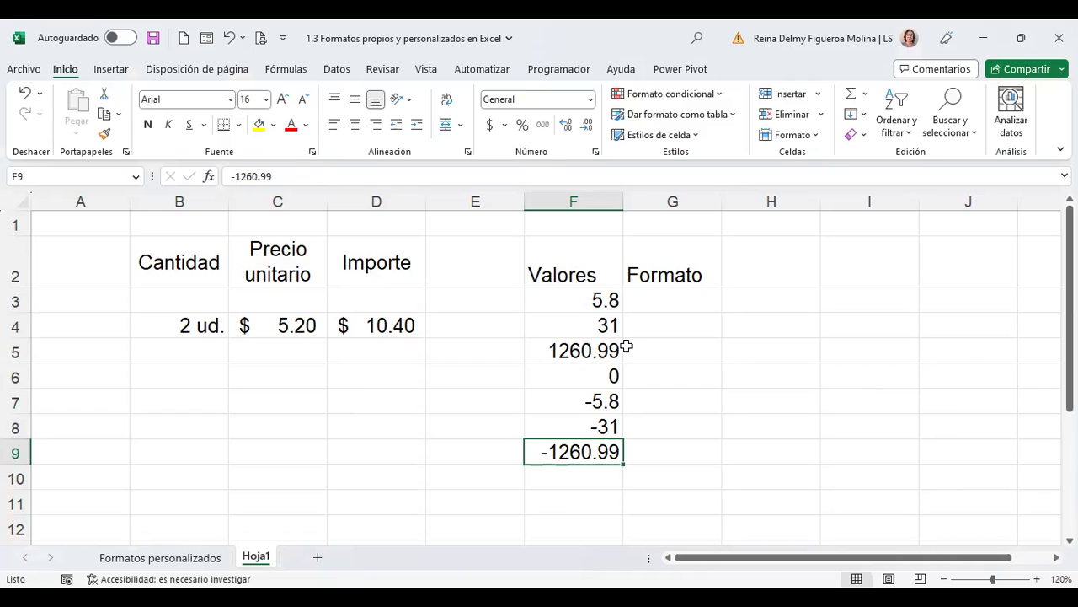
Step: Copy the seven Valores numbers from F3:F9 into G3:G9 under the Formato header
drag(594, 296, 591, 351)
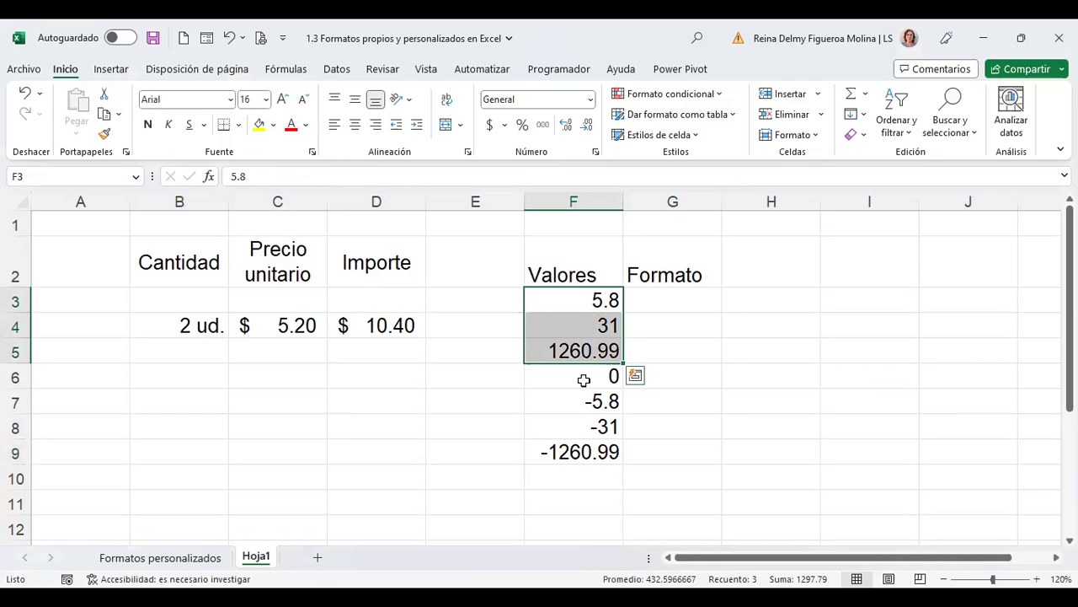
click(582, 379)
drag(584, 402, 590, 455)
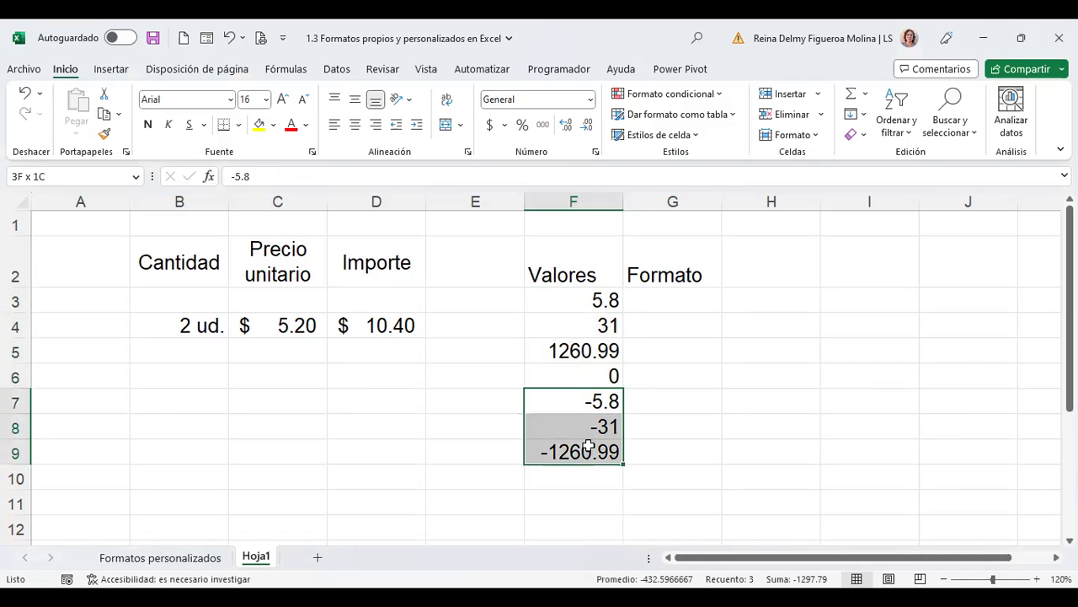
click(671, 304)
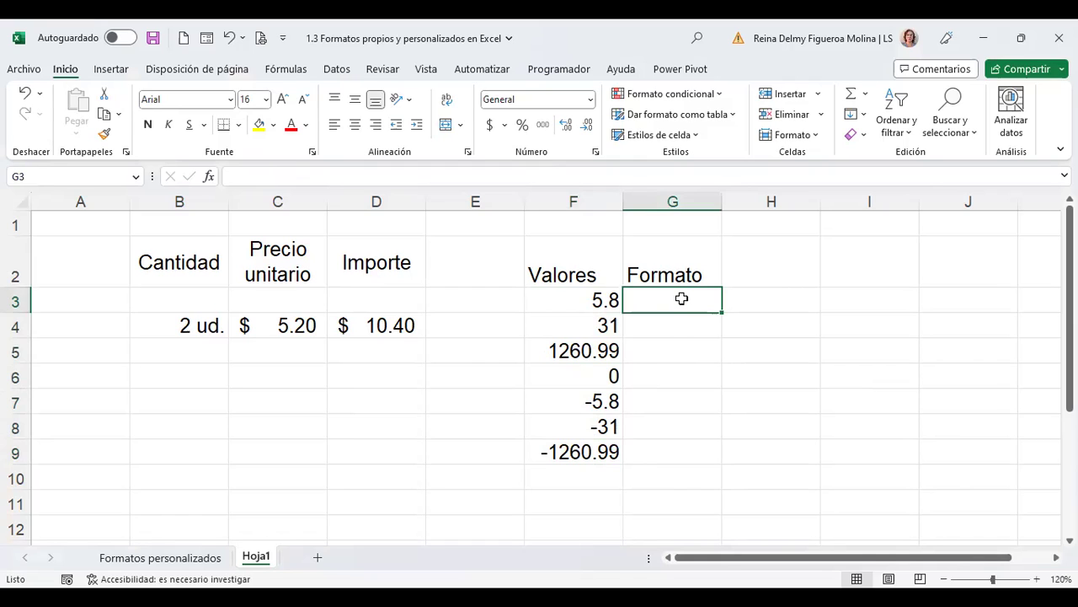
drag(599, 300, 596, 452)
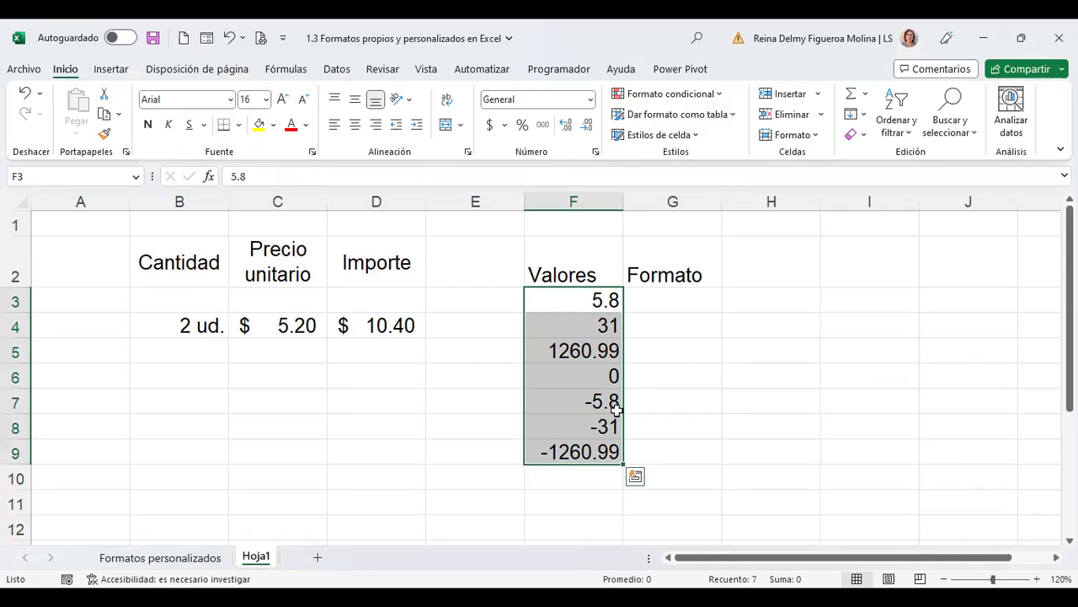
key(ctrl+c)
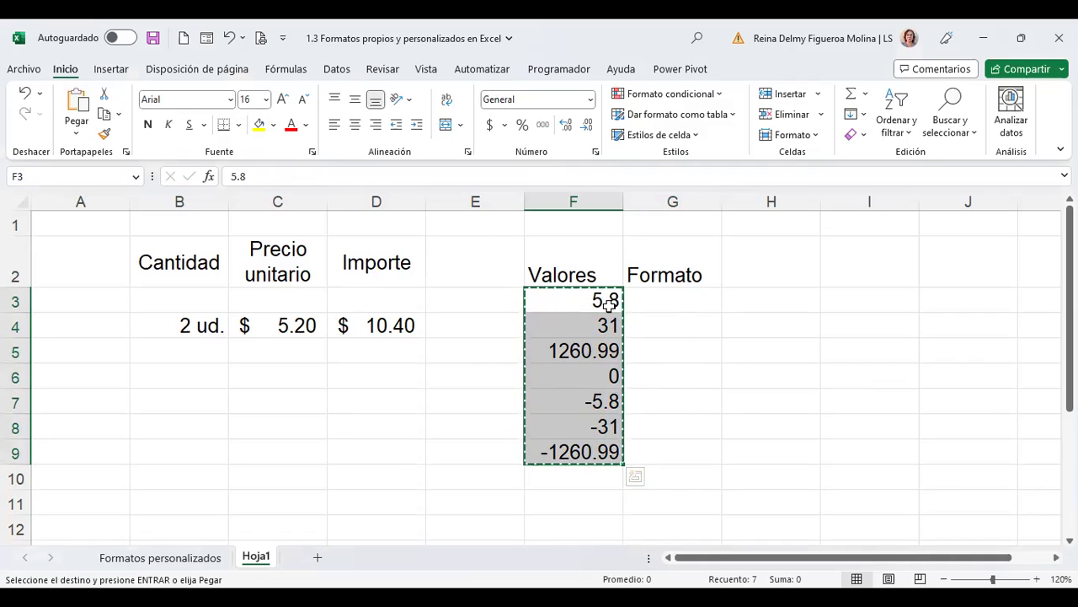
click(666, 301)
key(ctrl+v)
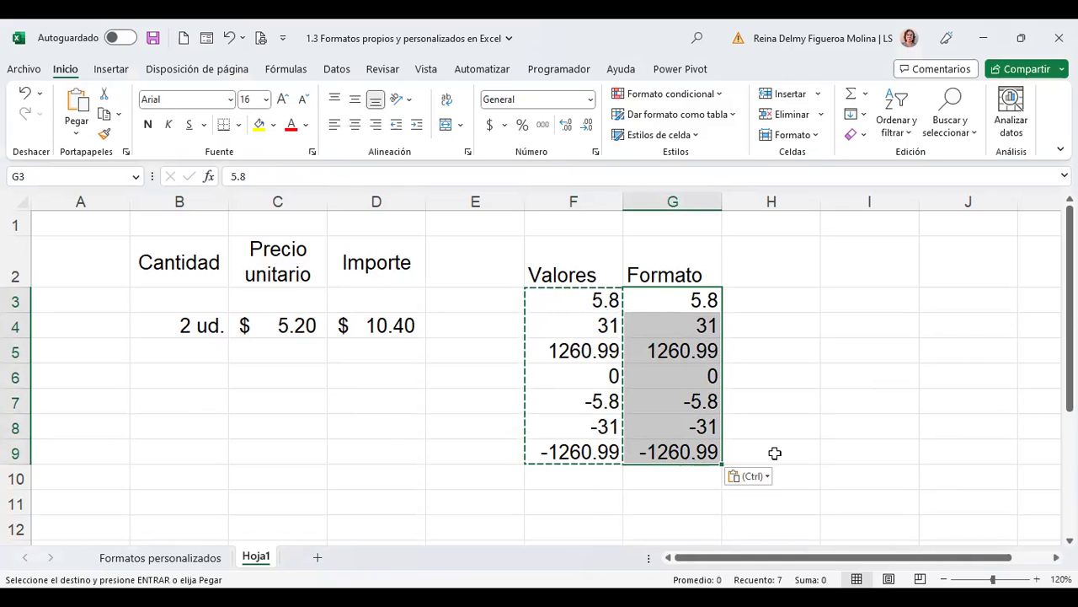
Step: Give G3:G9 the custom #,##0.00 format after previewing 0, General, 0.00 and #,##0
key(ctrl+1)
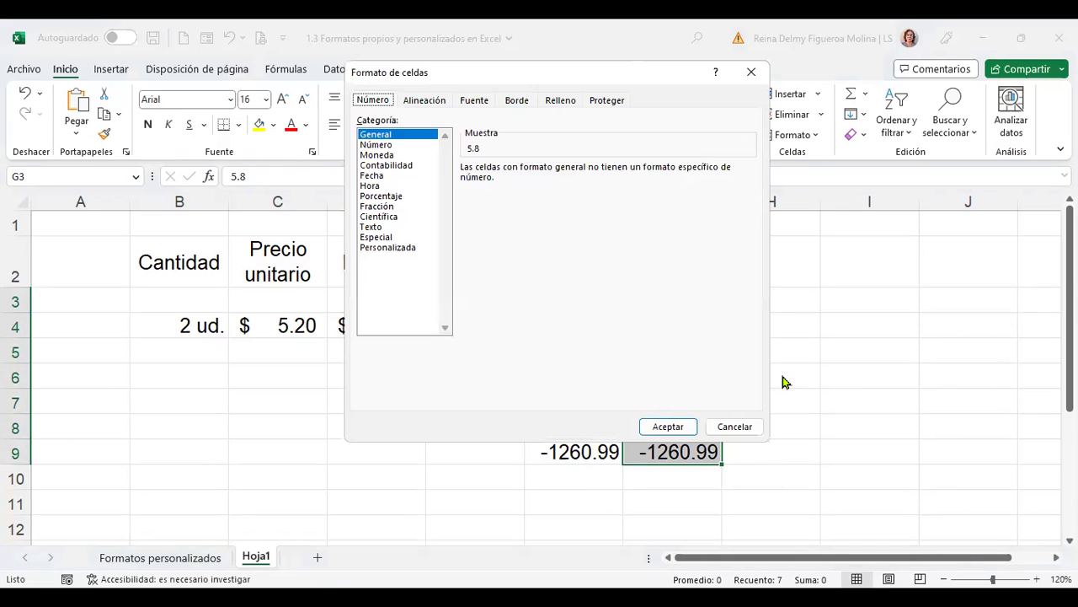
click(396, 247)
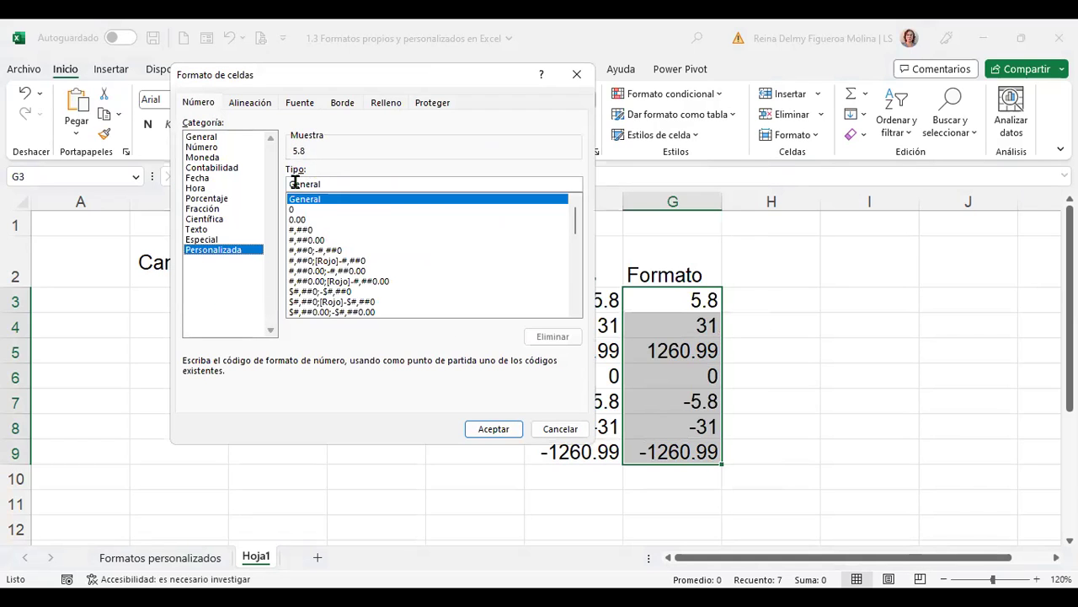
click(294, 210)
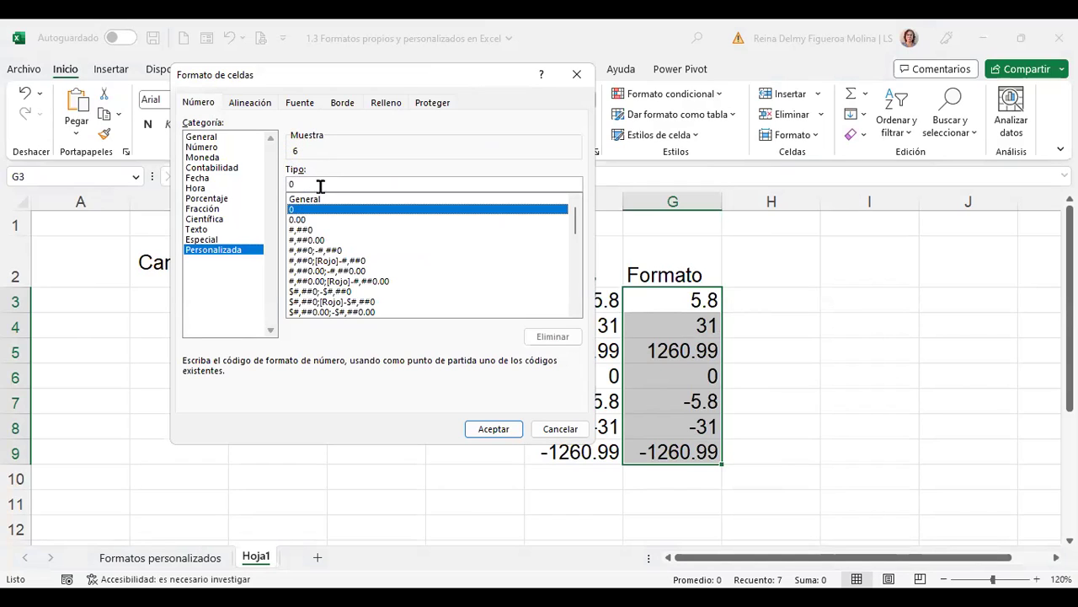
click(313, 199)
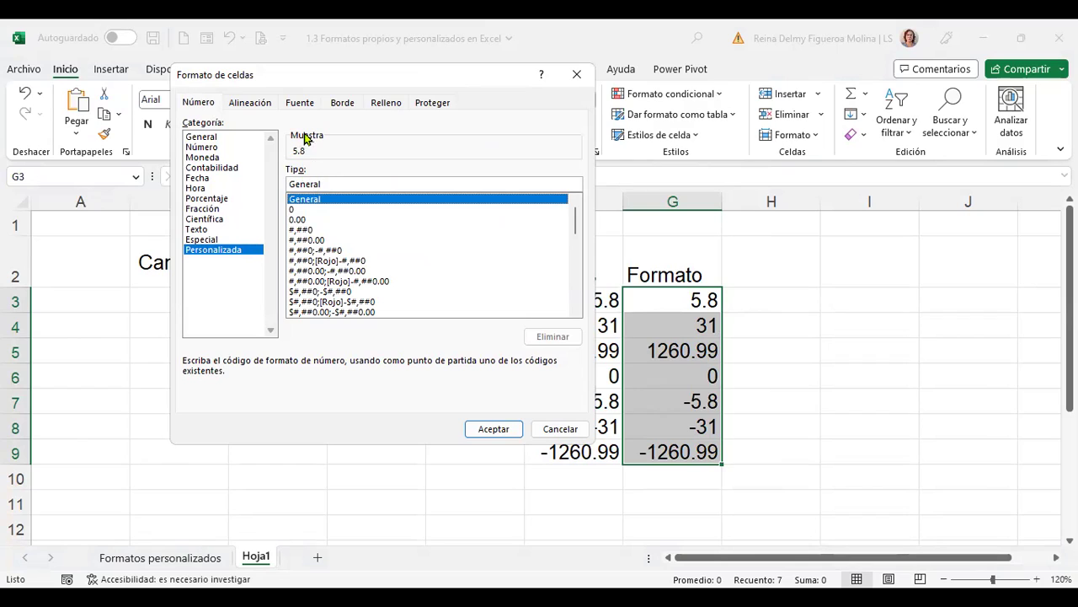
click(294, 210)
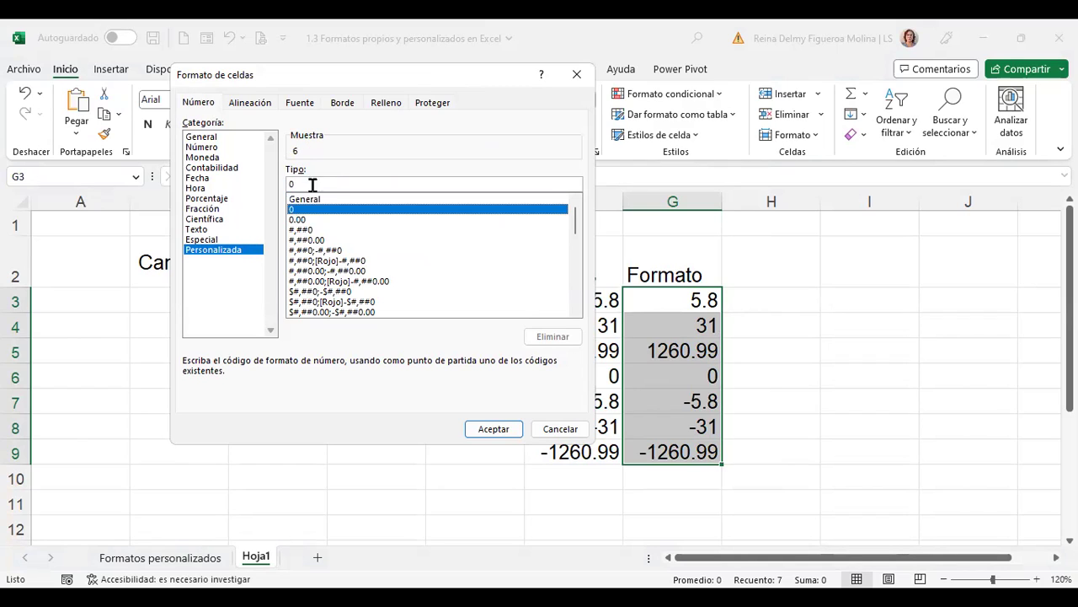
click(300, 221)
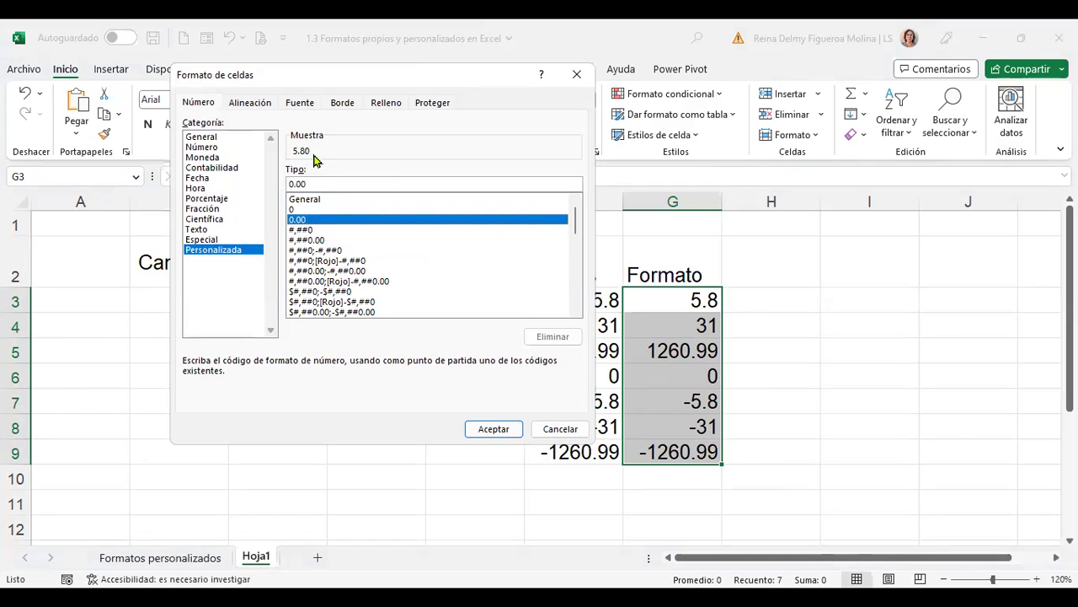
click(318, 201)
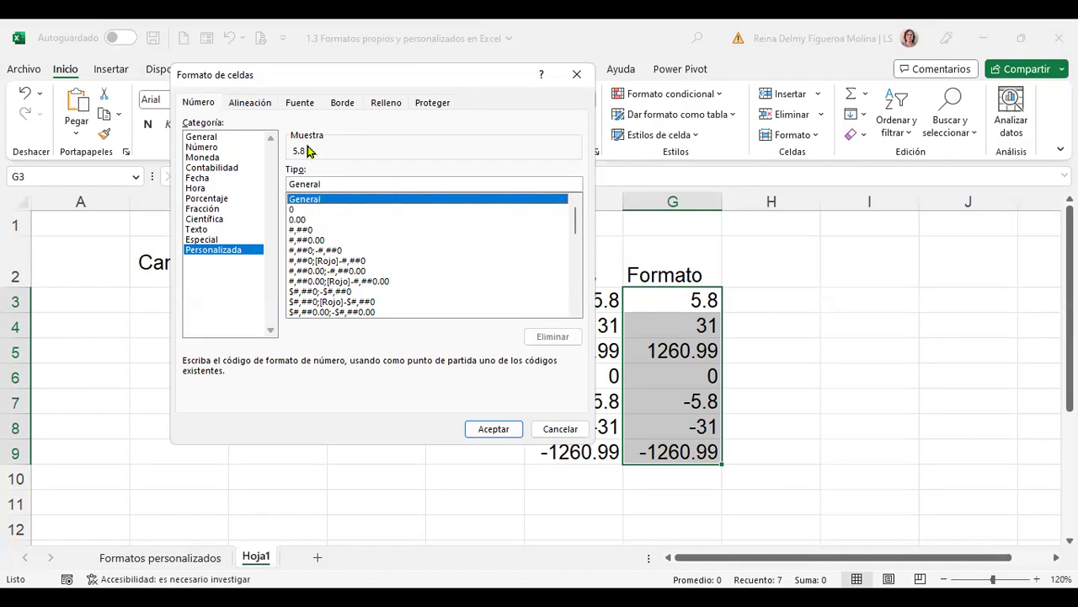
click(300, 219)
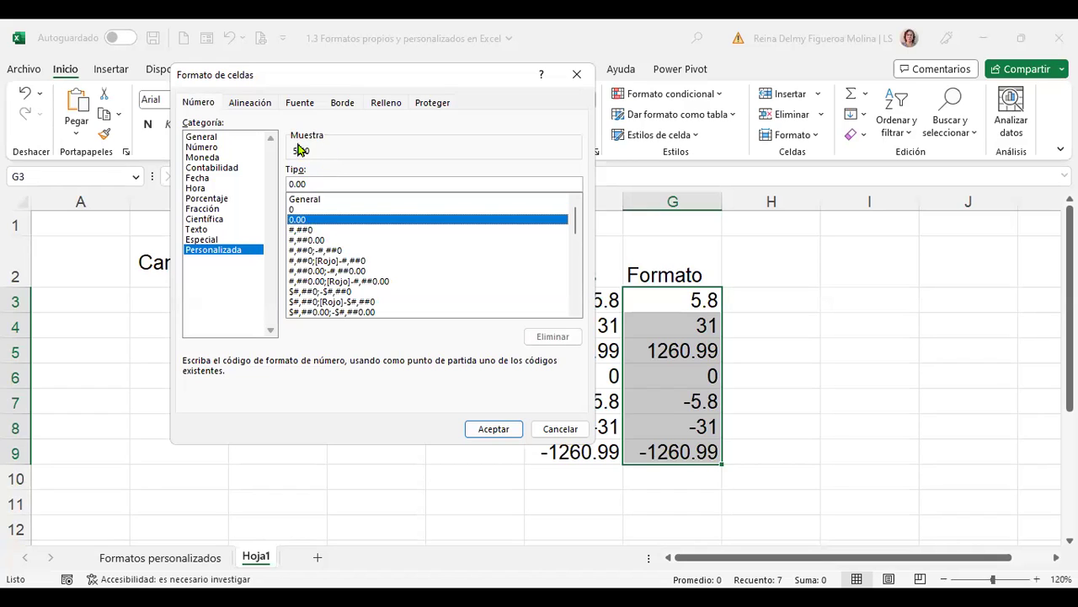
click(309, 230)
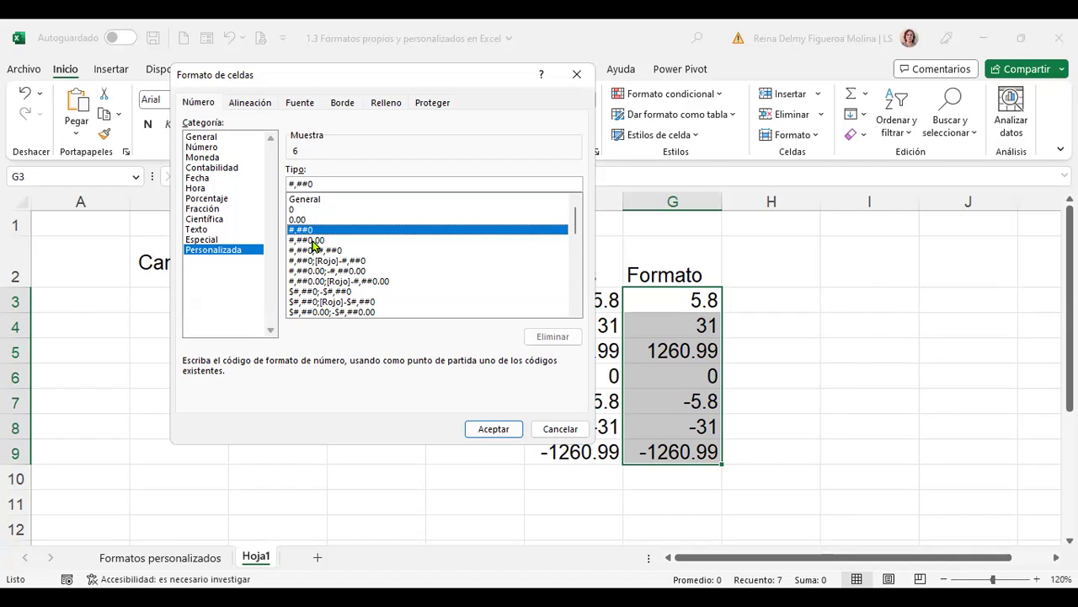
click(311, 241)
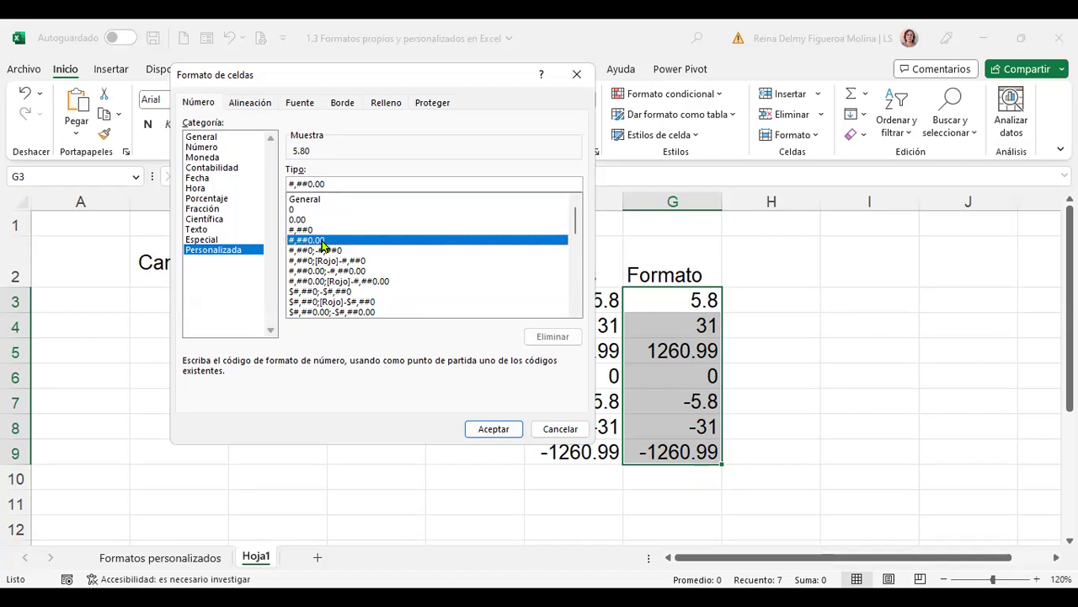
click(499, 427)
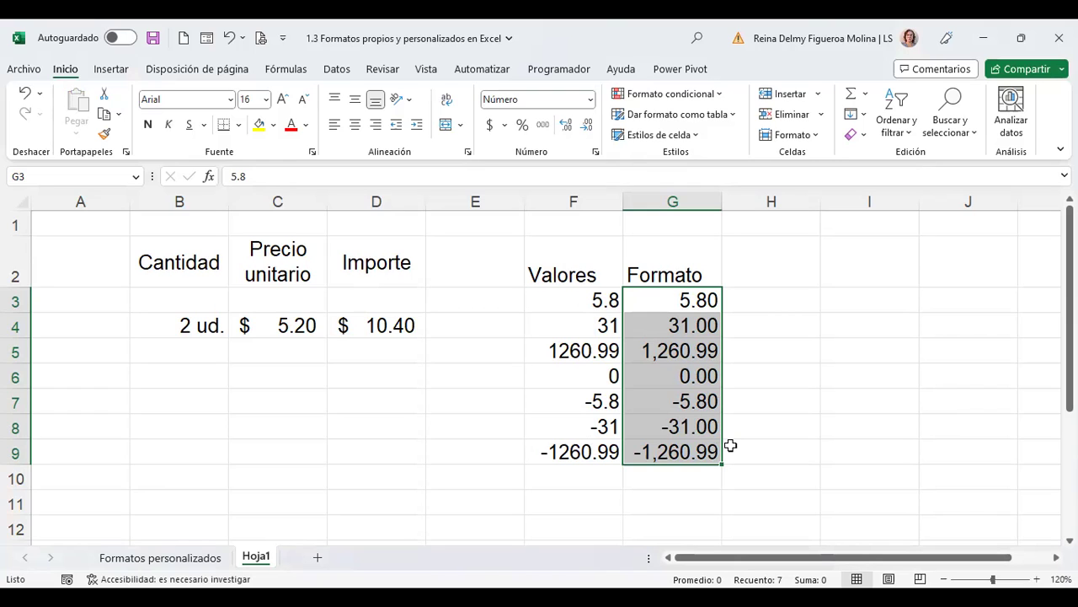
Step: Copy the formatted G3:G9 values into H3:H9
key(ctrl+c)
click(770, 306)
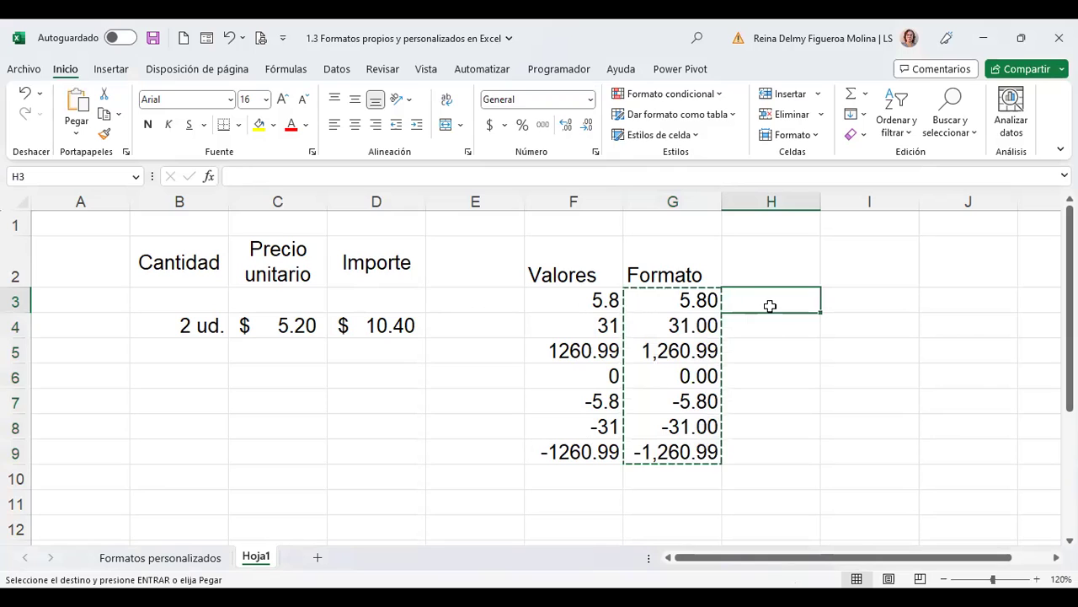
key(ctrl+v)
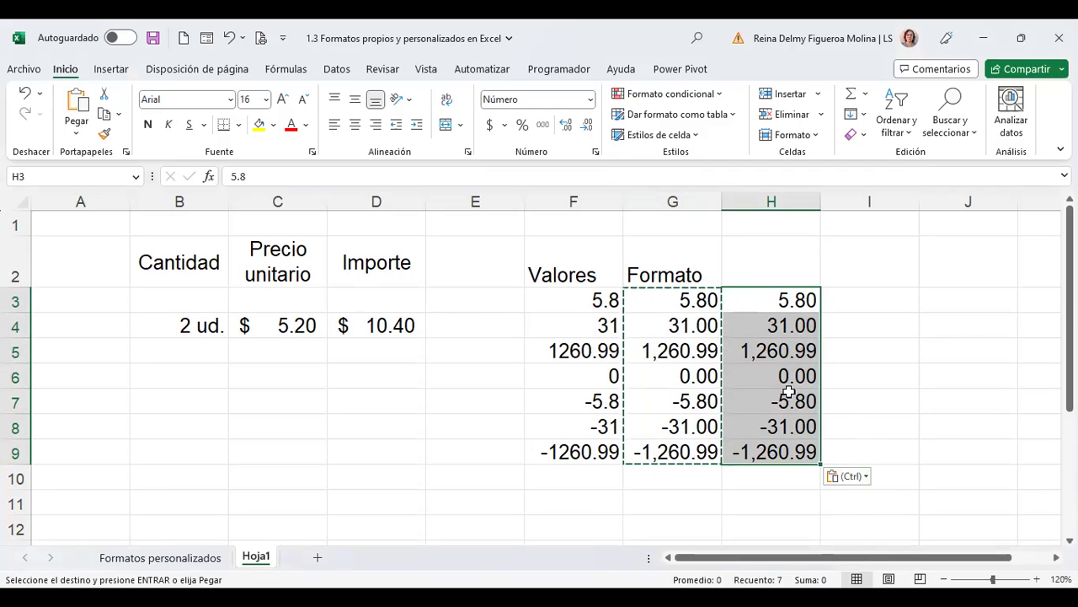
key(Escape)
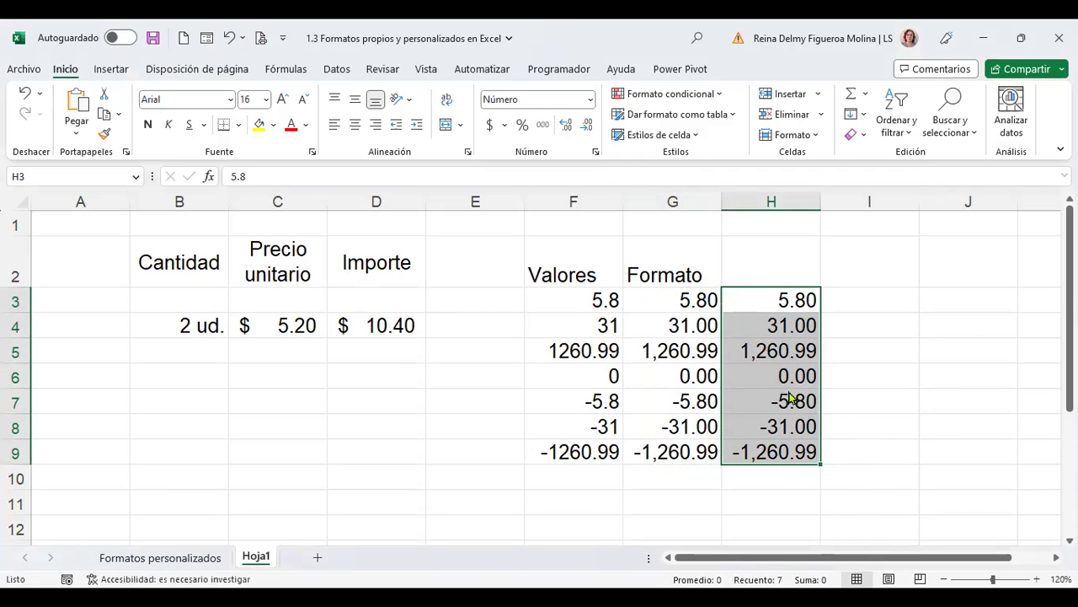
Step: Apply the custom format #,##0;[Rojo]-#,##0 to H3:H9 for red negative whole numbers
key(ctrl+1)
click(211, 250)
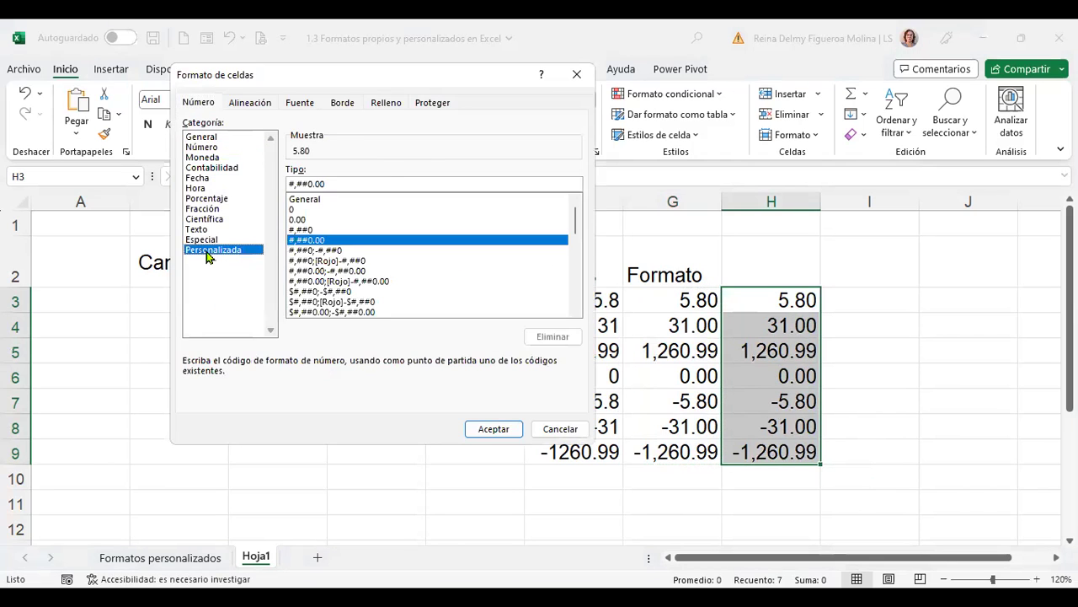
click(337, 250)
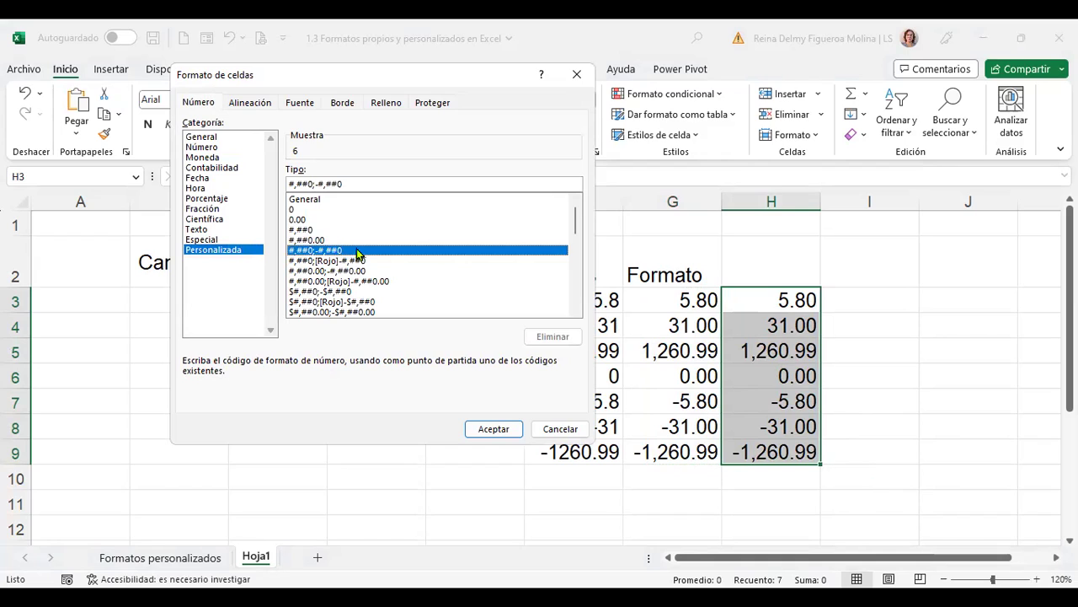
click(345, 262)
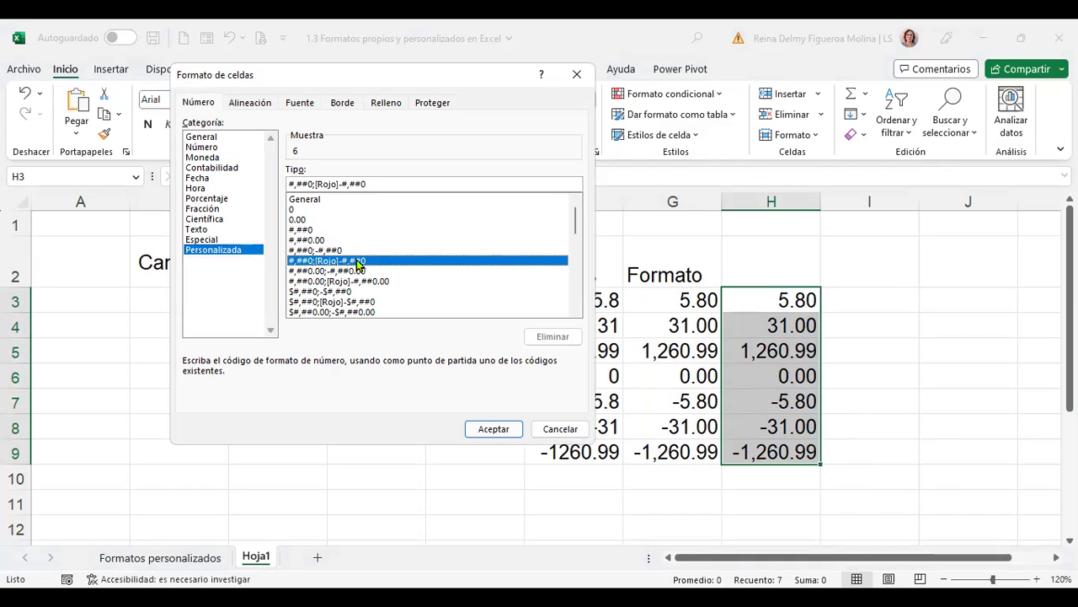
click(506, 430)
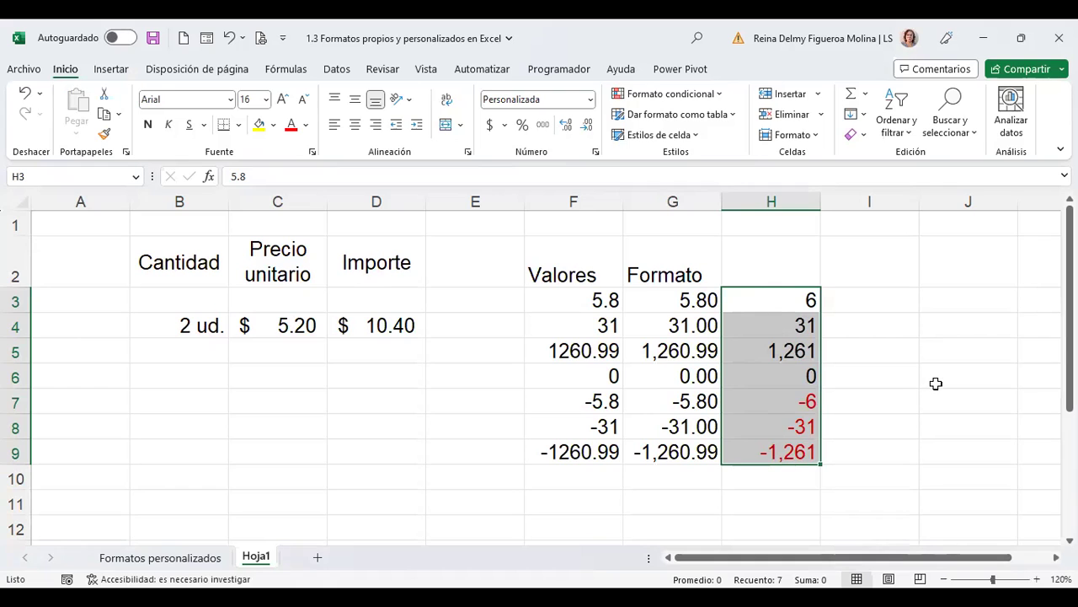
key(ctrl+c)
Step: Paste the copied column H values into I3:I9
click(885, 300)
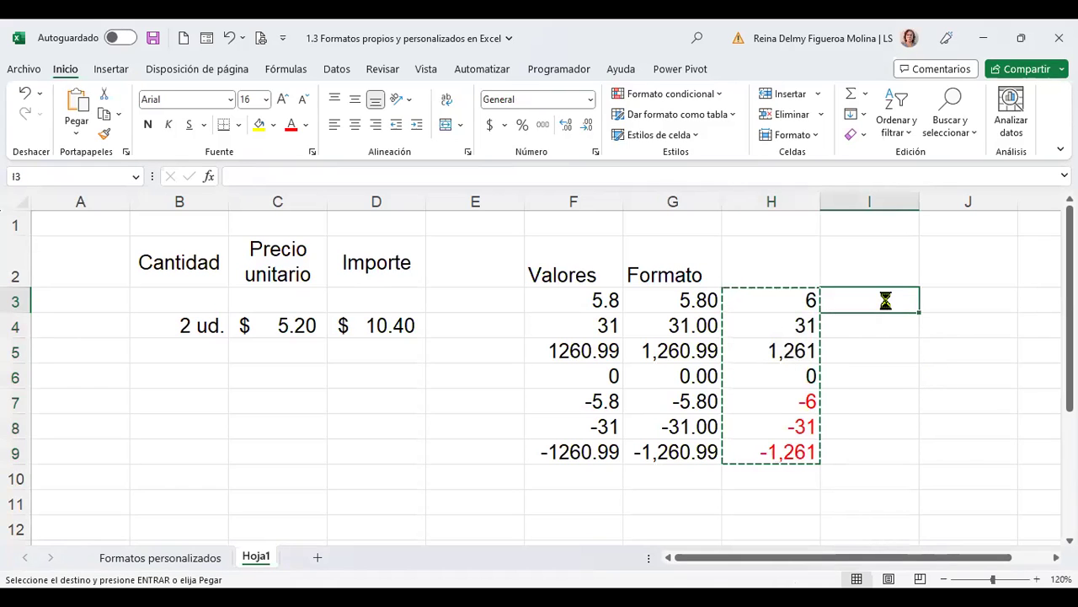
key(ctrl+v)
key(Escape)
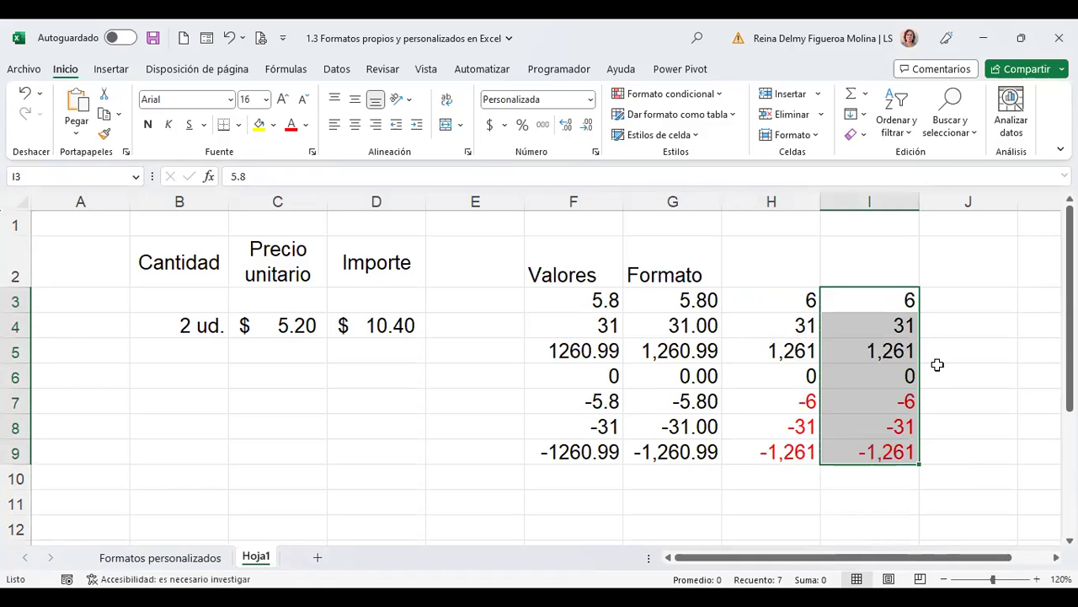
Step: Format I3:I9 as #,##0.00;[Rojo]-#,##0.00, with two decimals and red negatives
key(ctrl+1)
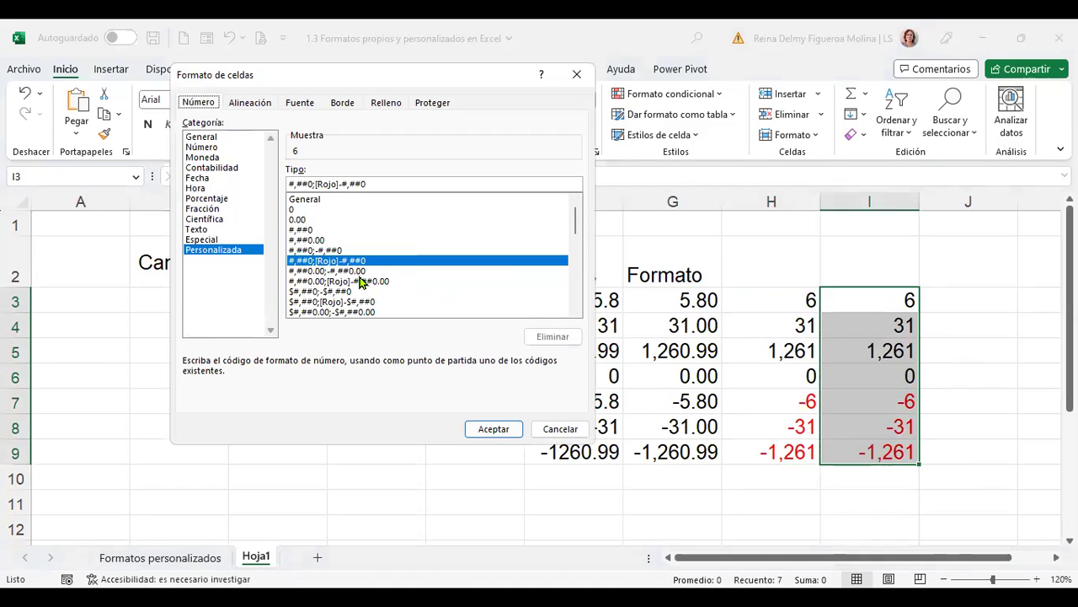
click(361, 271)
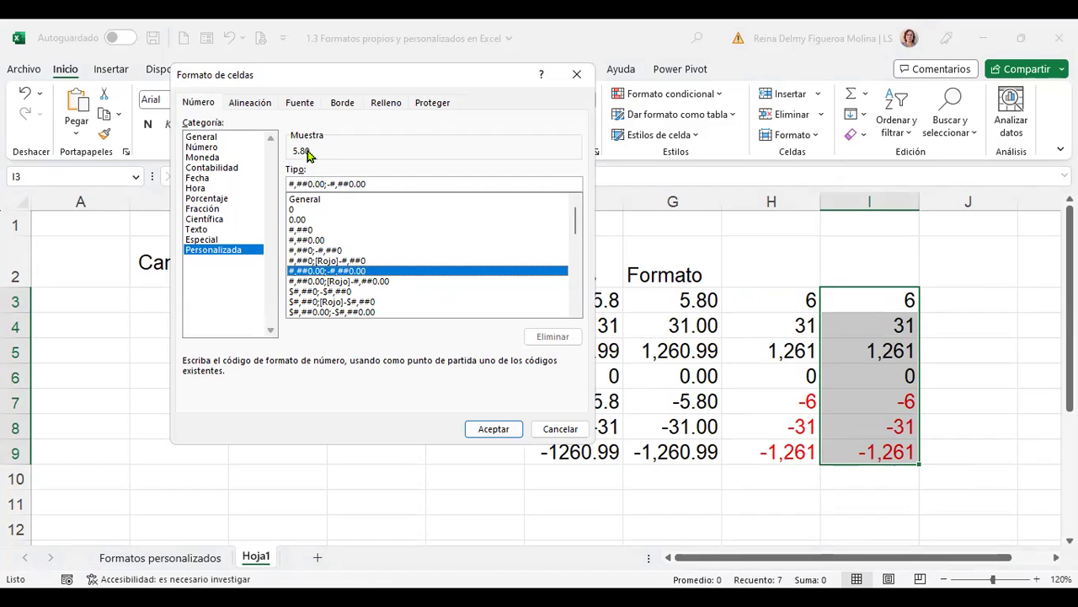
click(348, 283)
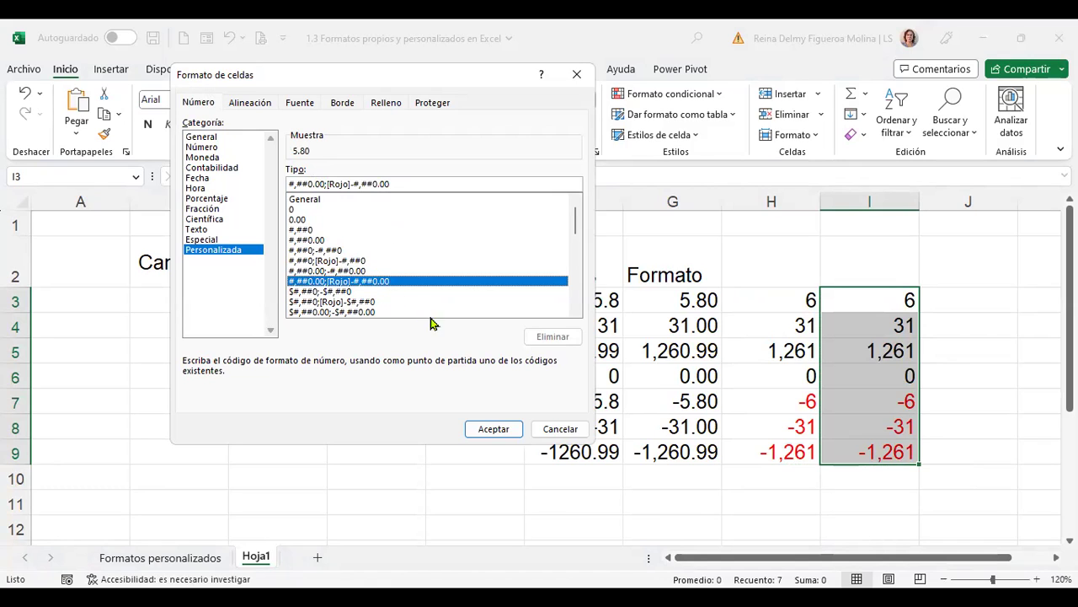
click(494, 429)
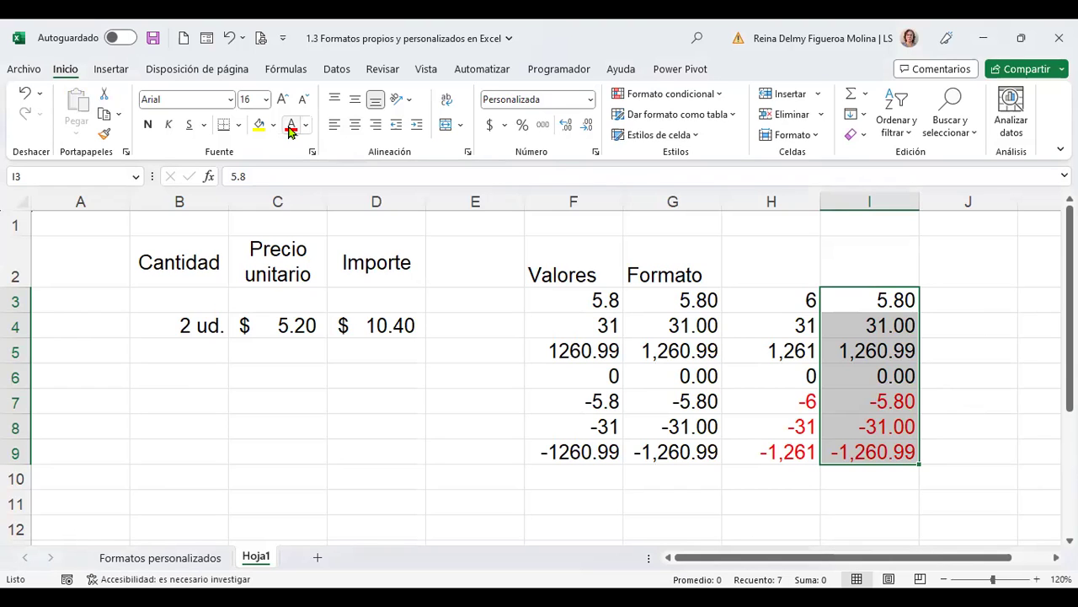
key(ctrl+c)
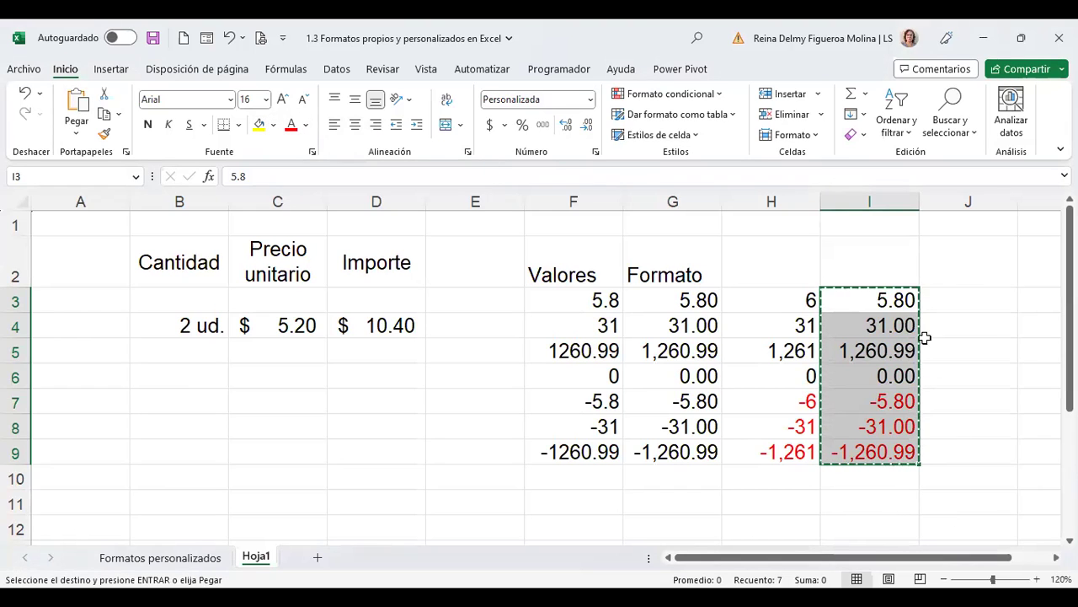
Step: Paste the copied values into J3:J9
click(957, 297)
key(ctrl+v)
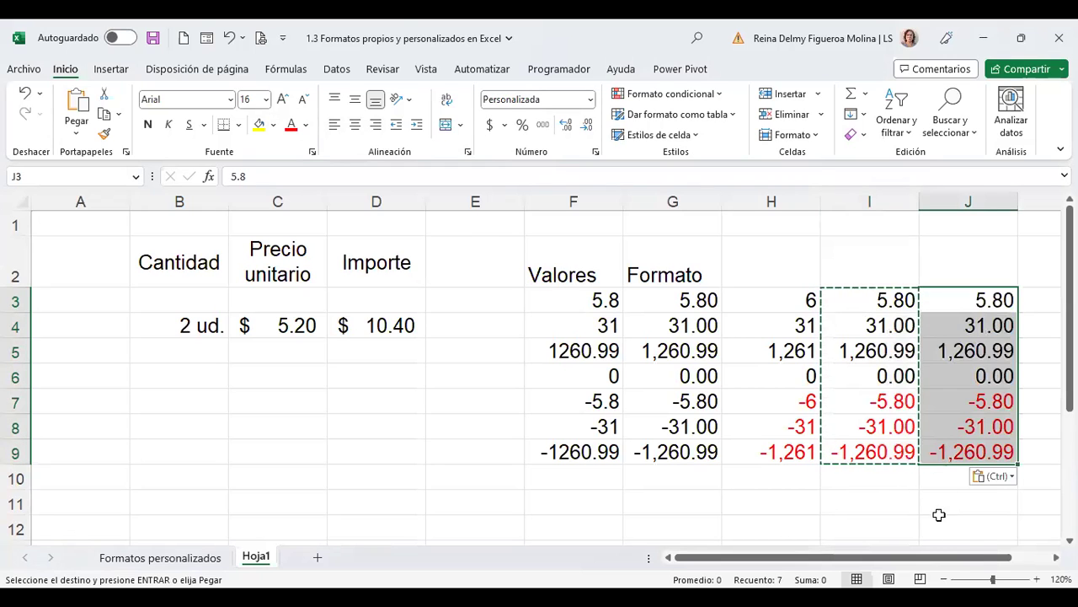
scroll(539, 371, right, 1)
scroll(539, 371, right, 1)
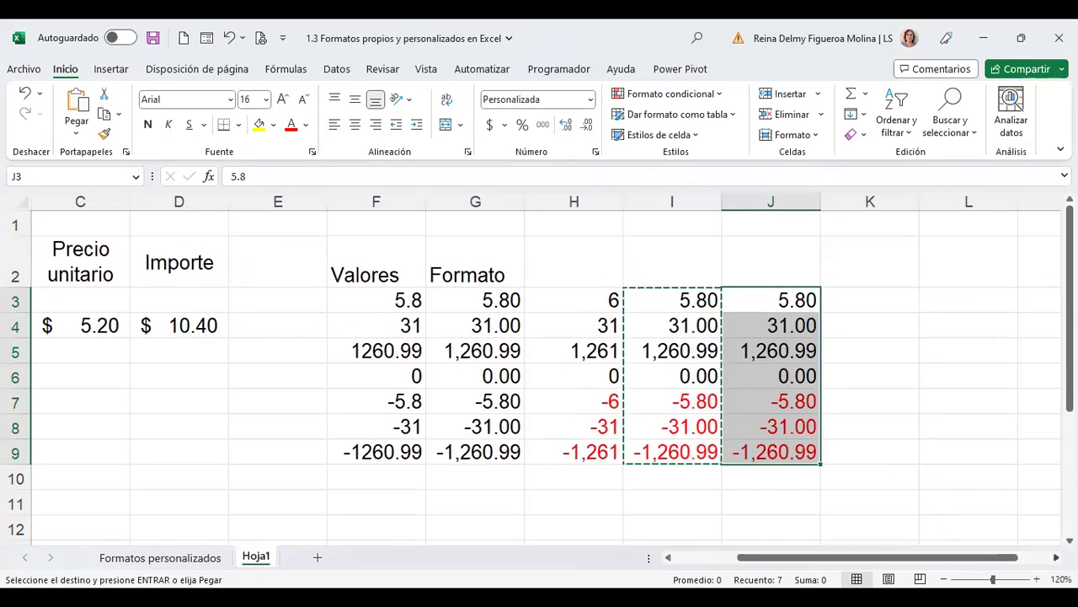
key(Escape)
Step: Apply the 0% percentage format to J3:J9, showing values like 580% and 3100%
key(ctrl+1)
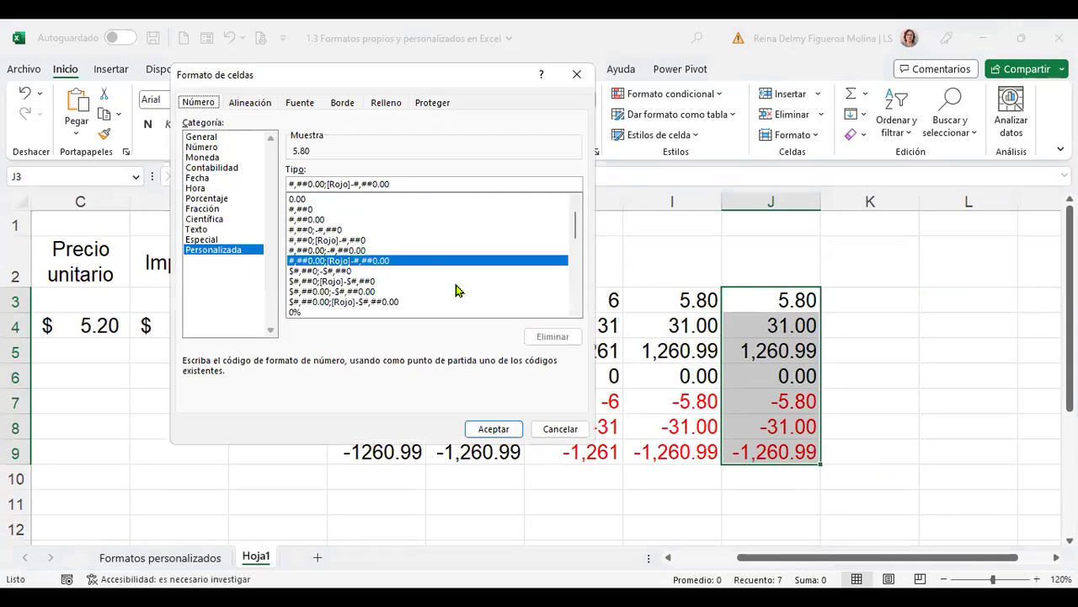
click(329, 270)
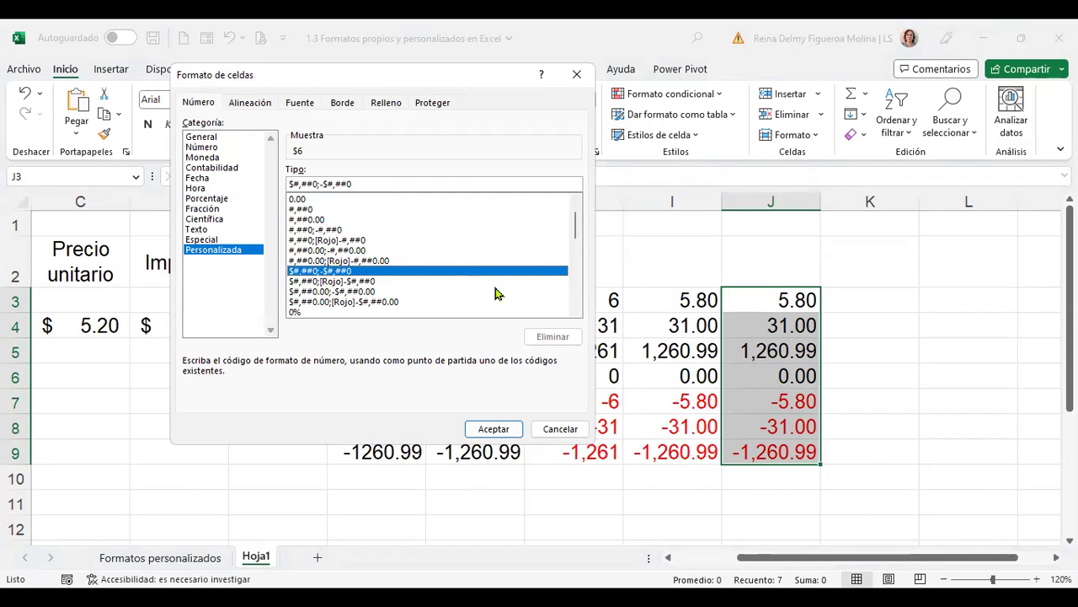
click(299, 312)
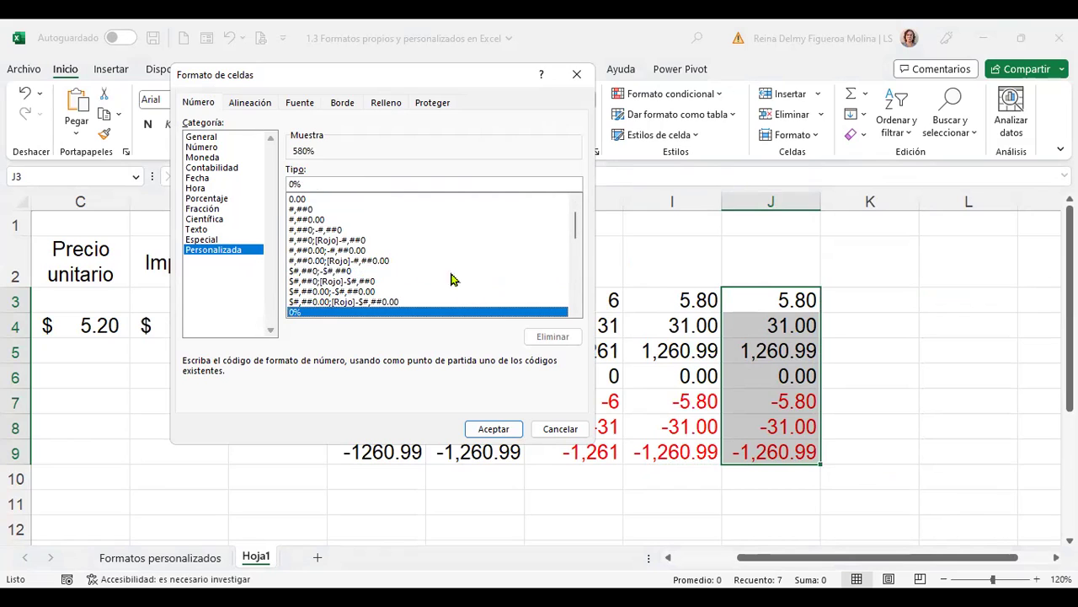
scroll(425, 250, down, 1)
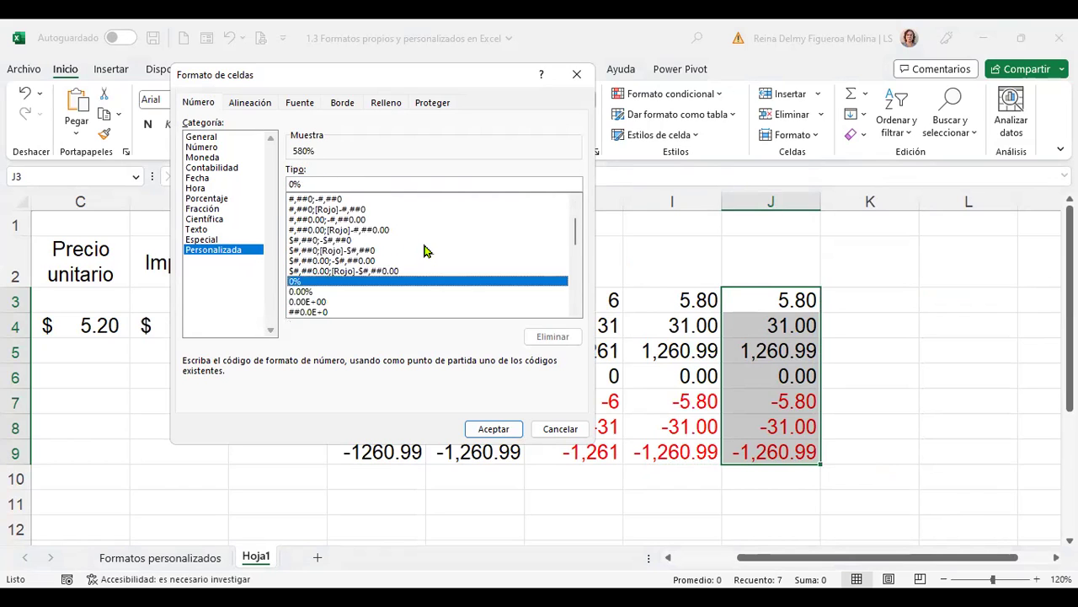
scroll(428, 258, down, 1)
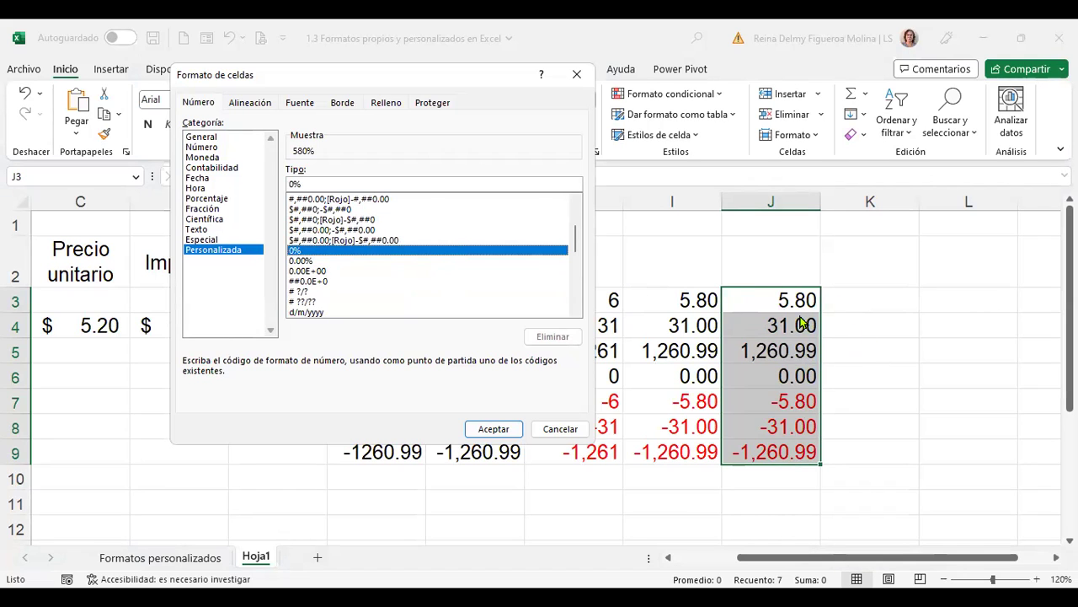
click(502, 430)
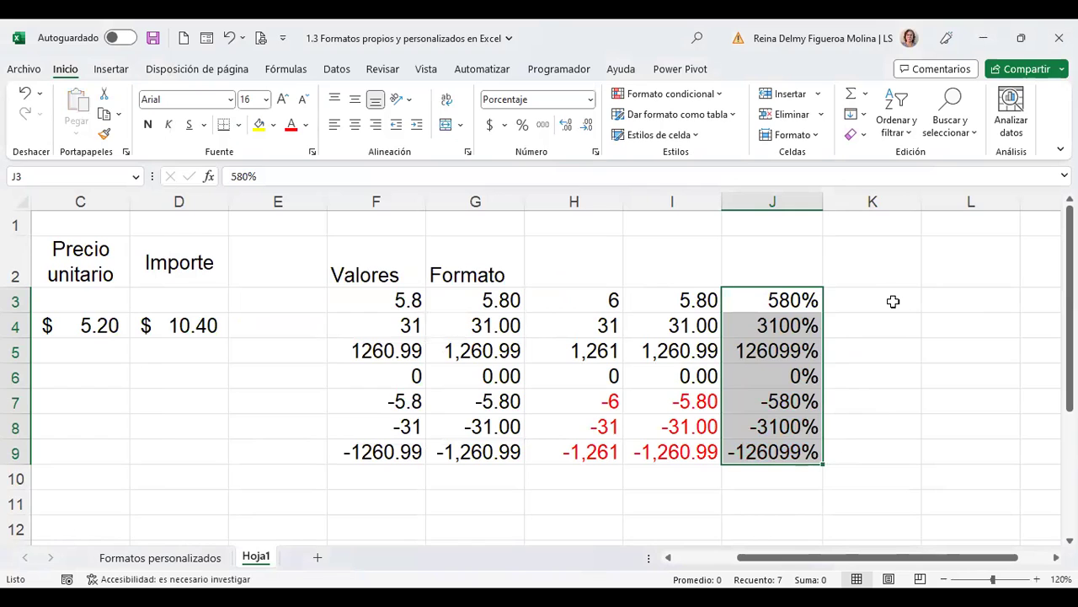
Step: Copy the J3:J9 values into K3:K9
key(ctrl+c)
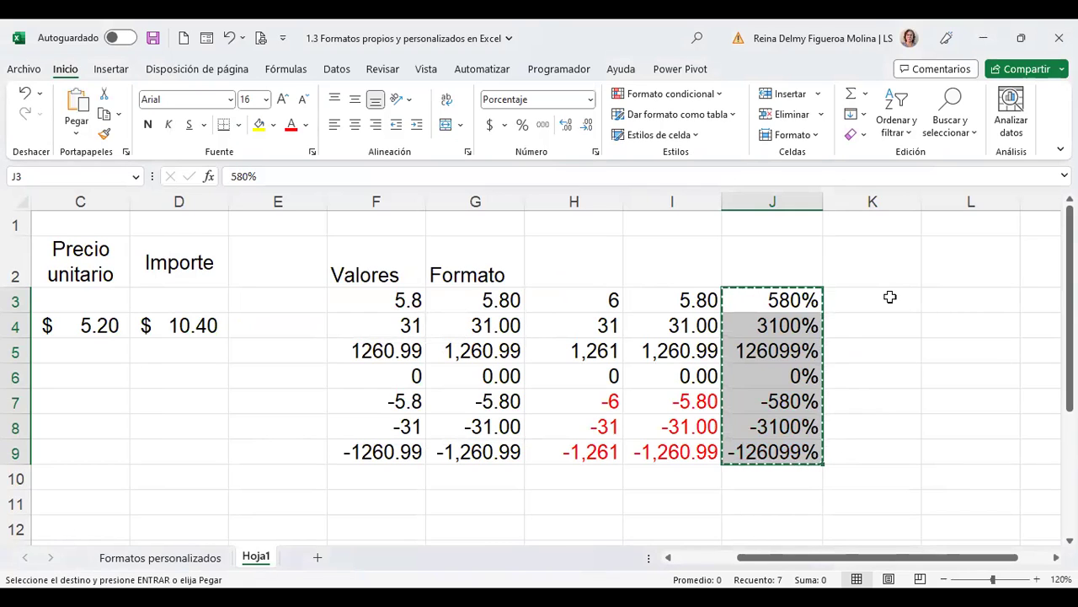
click(893, 301)
key(ctrl+v)
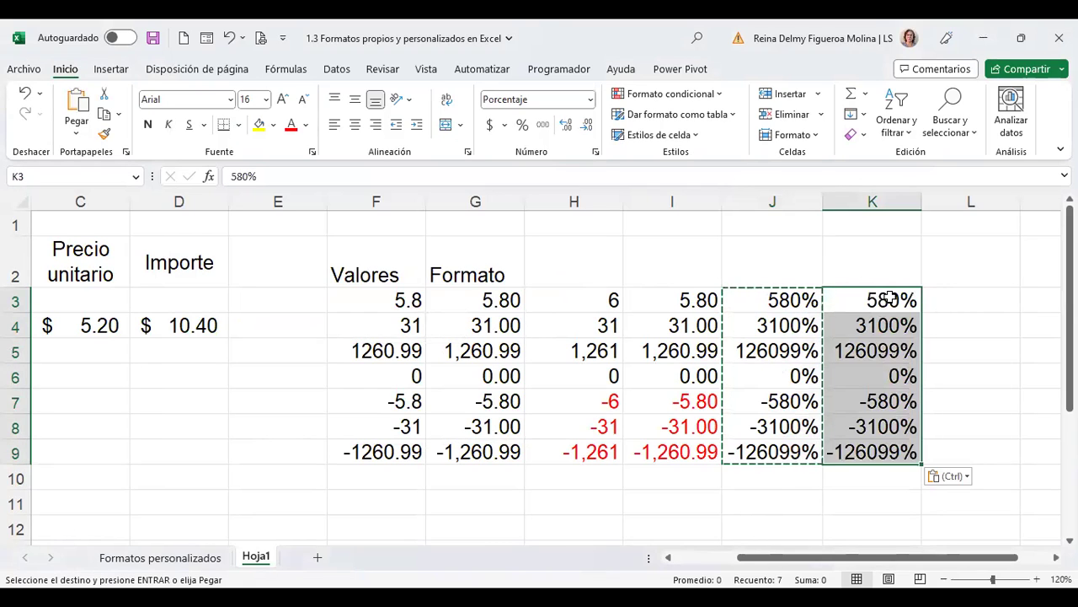
key(Escape)
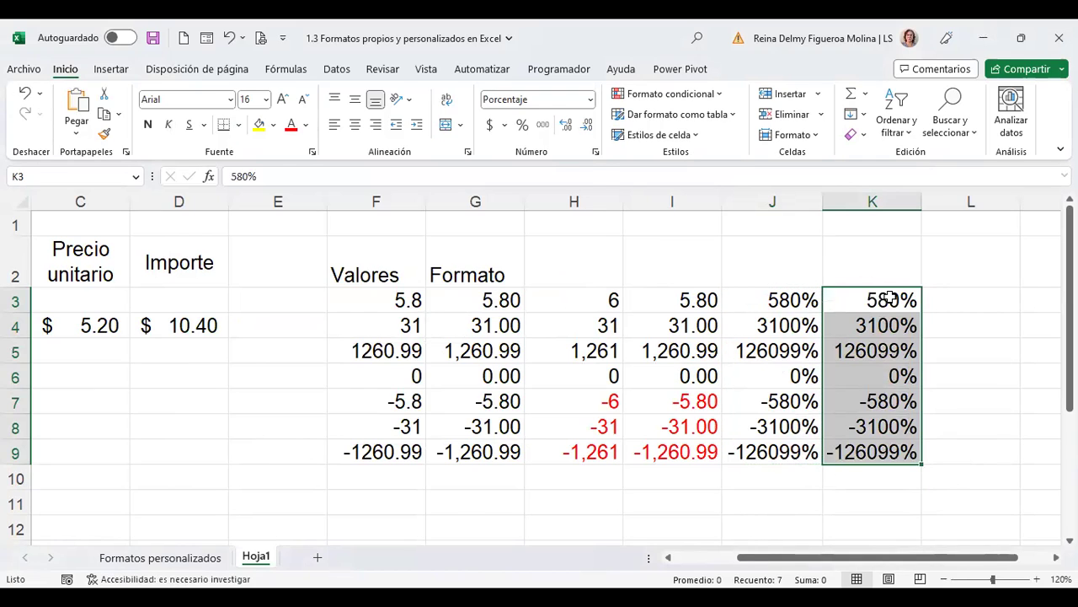
Step: Format K3:K9 as # ?/? fractions after previewing the 0.00% and scientific types
key(ctrl+1)
click(226, 250)
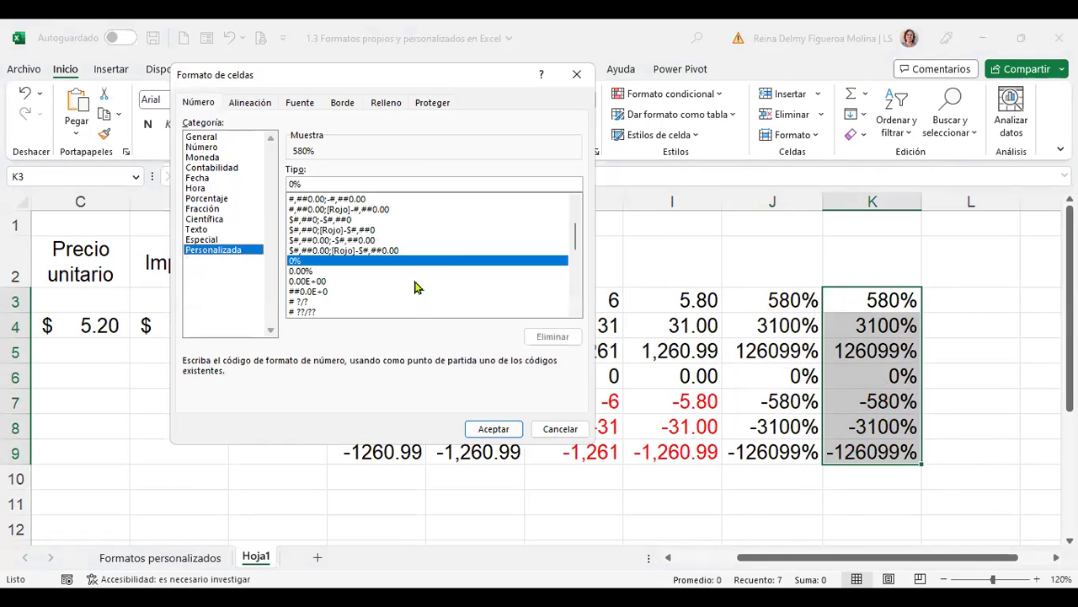
click(308, 271)
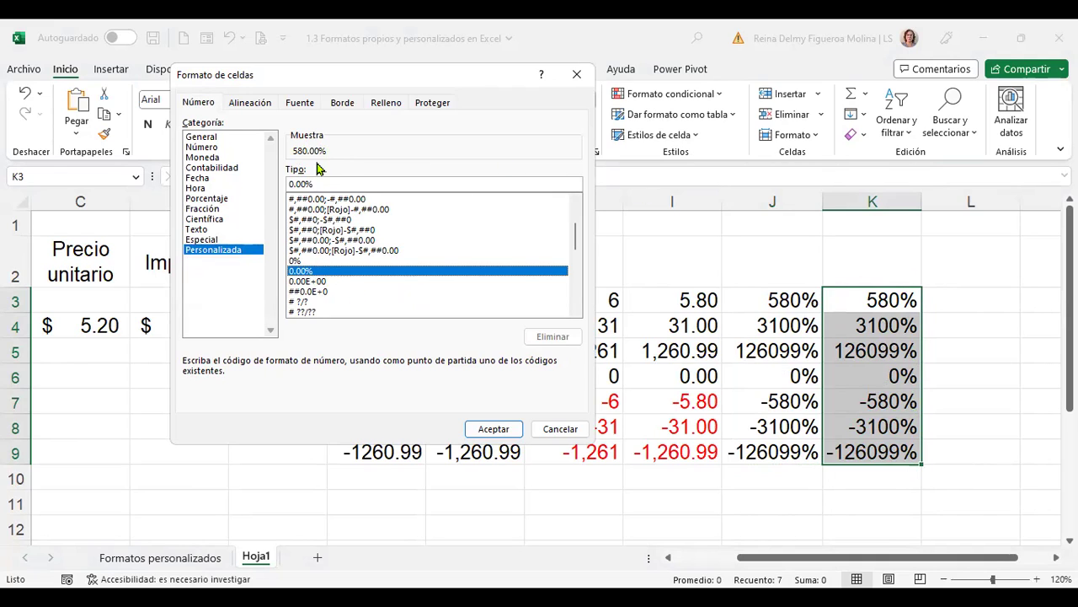
click(323, 281)
scroll(369, 287, down, 1)
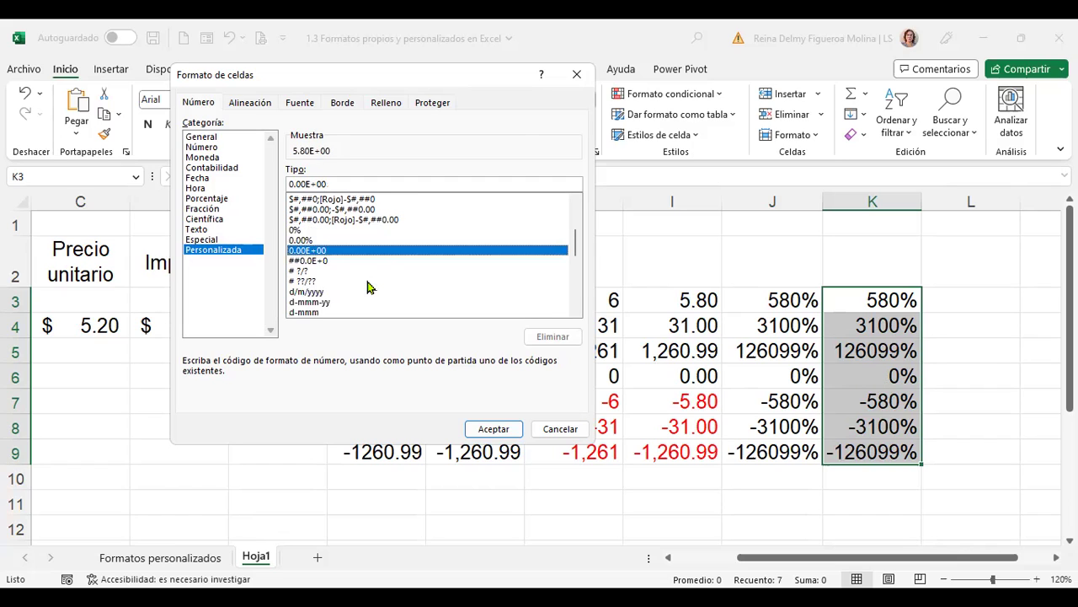
click(322, 261)
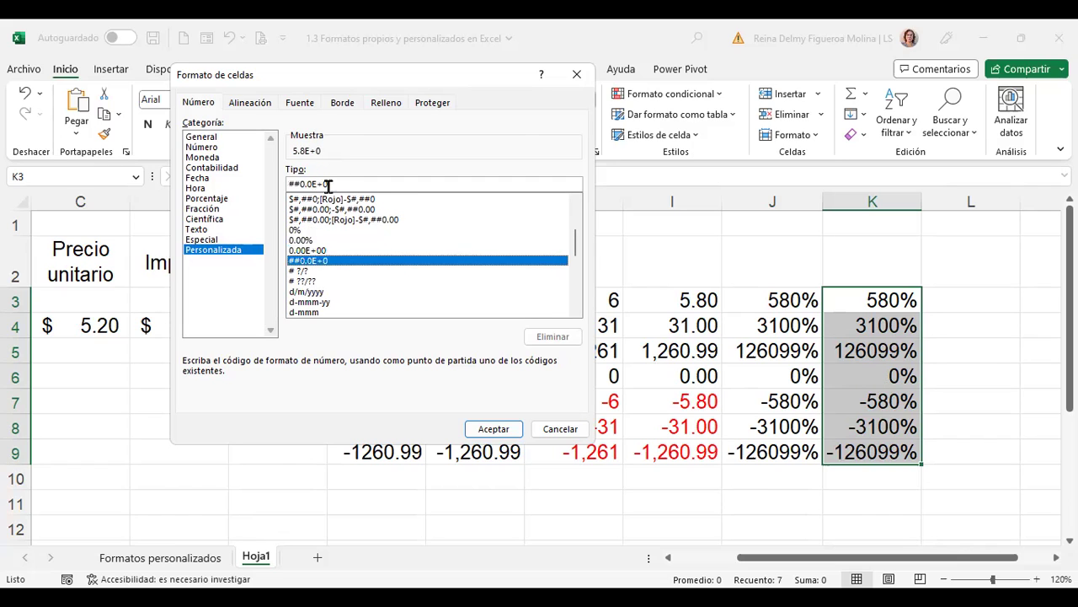
click(305, 272)
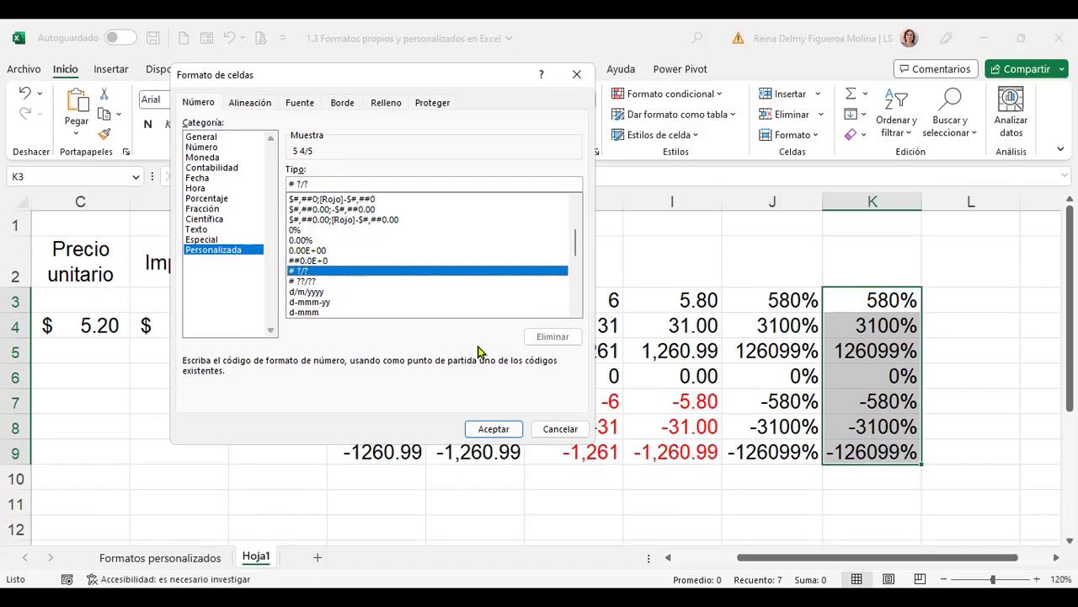
click(491, 429)
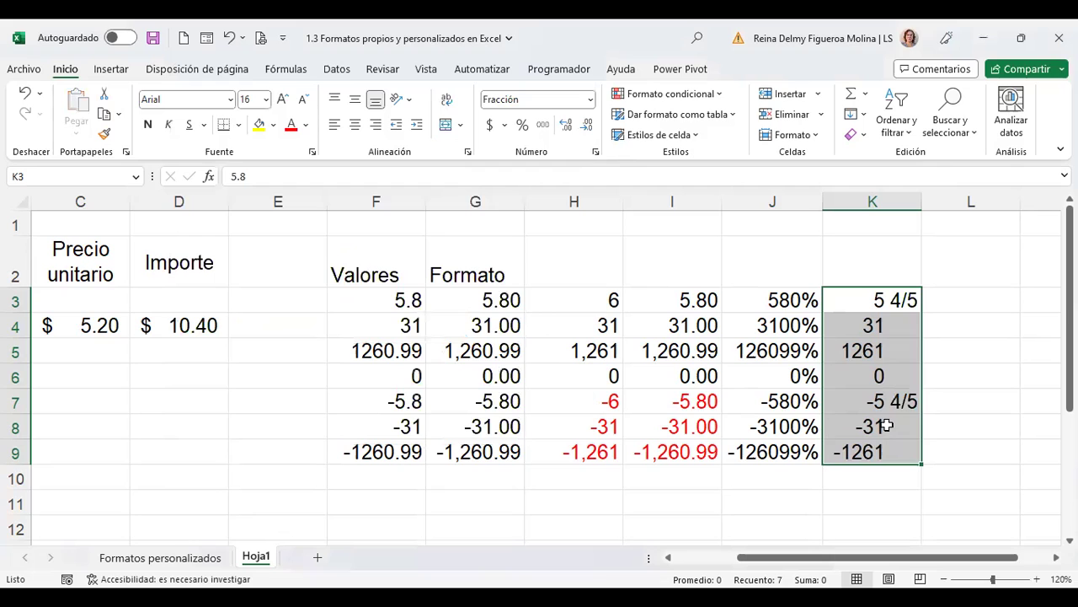
Step: Copy the K3:K9 values into L3:L9
drag(977, 560, 1014, 562)
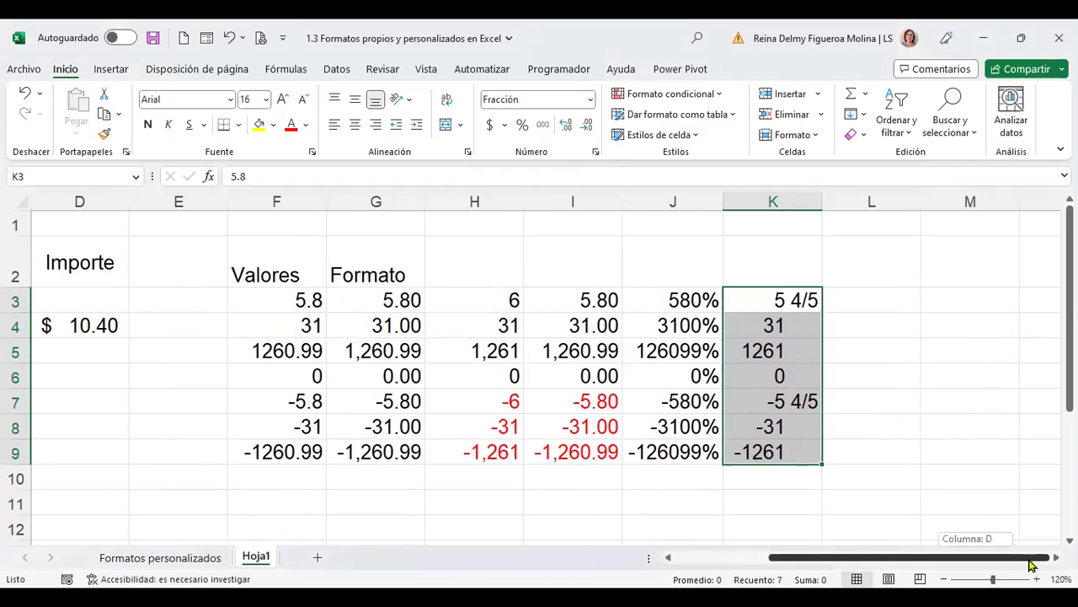
key(ctrl+c)
click(888, 294)
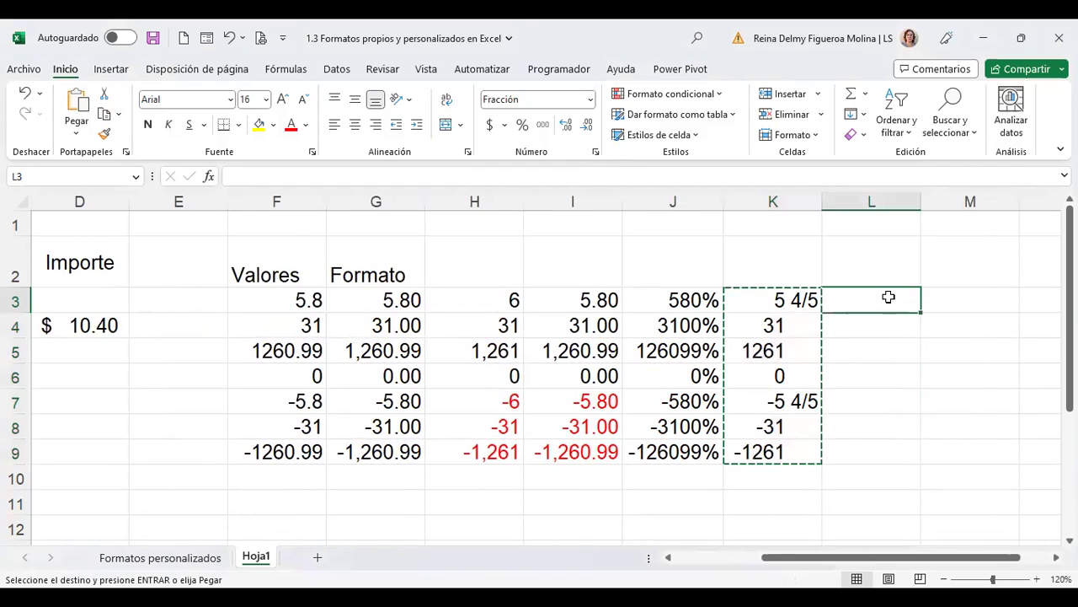
key(ctrl+v)
key(Escape)
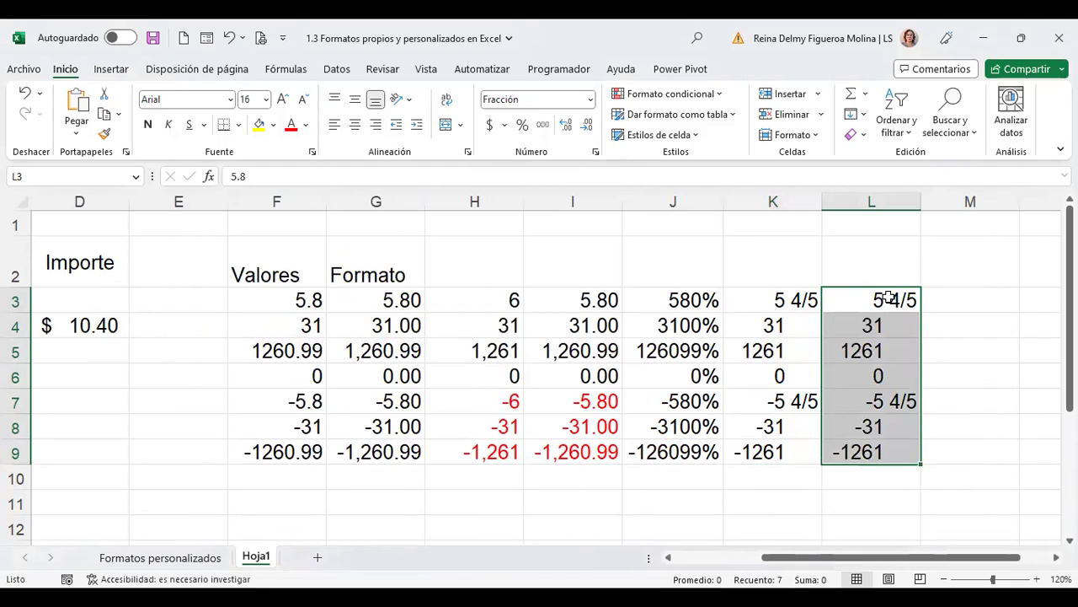
Step: Apply the # ??/?? two-digit fraction format to L3:L9
key(ctrl+1)
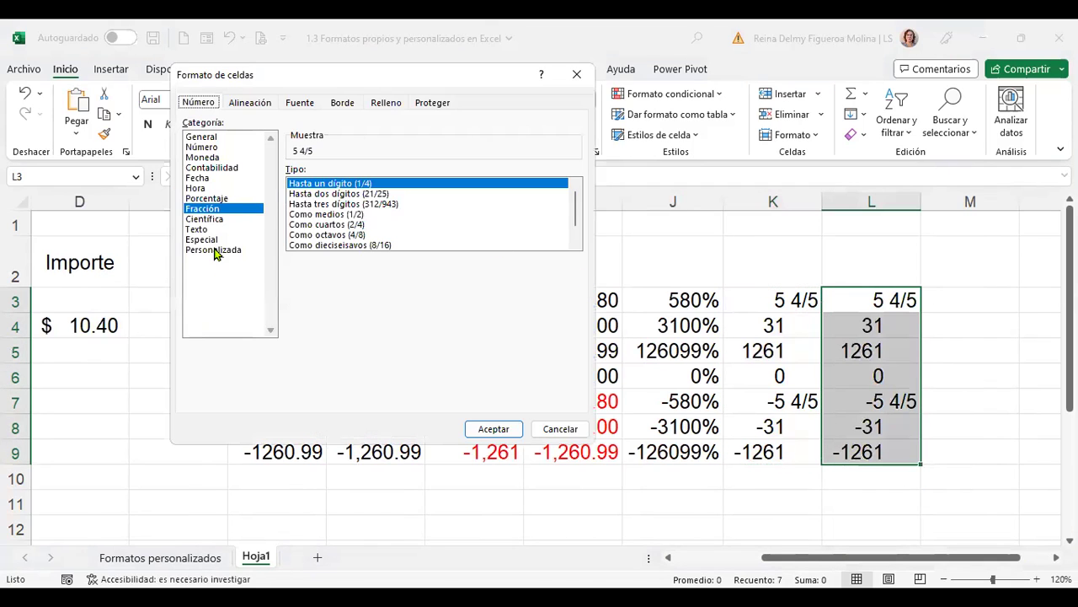
click(215, 250)
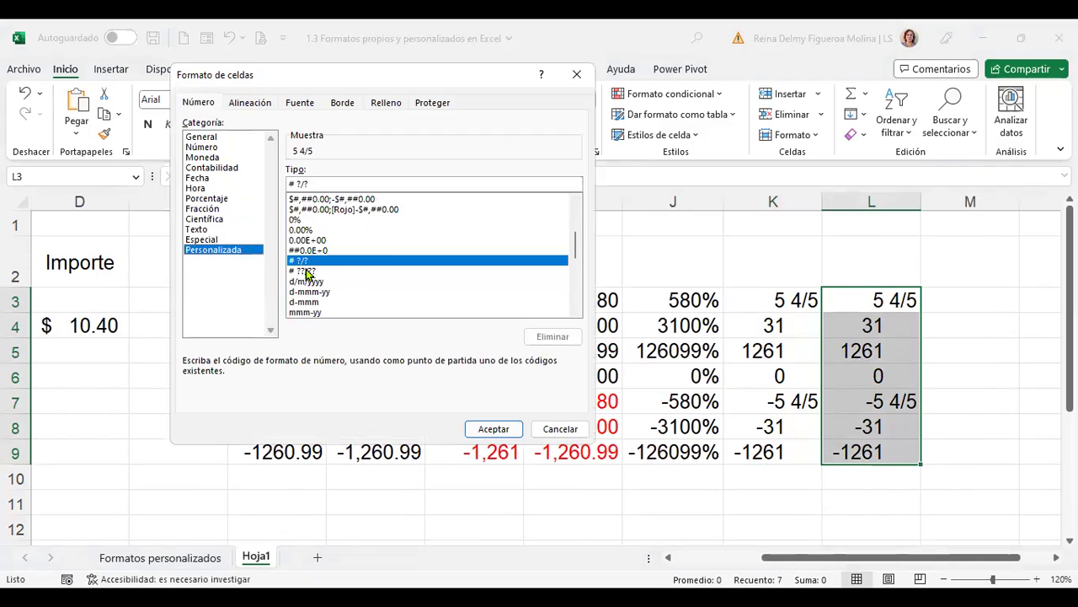
click(309, 272)
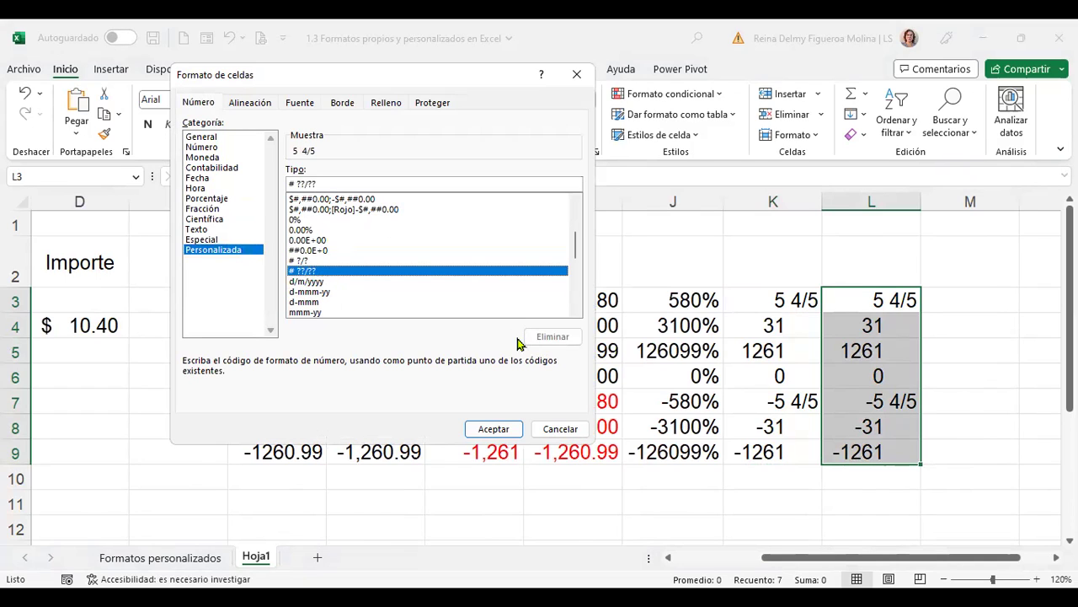
click(494, 429)
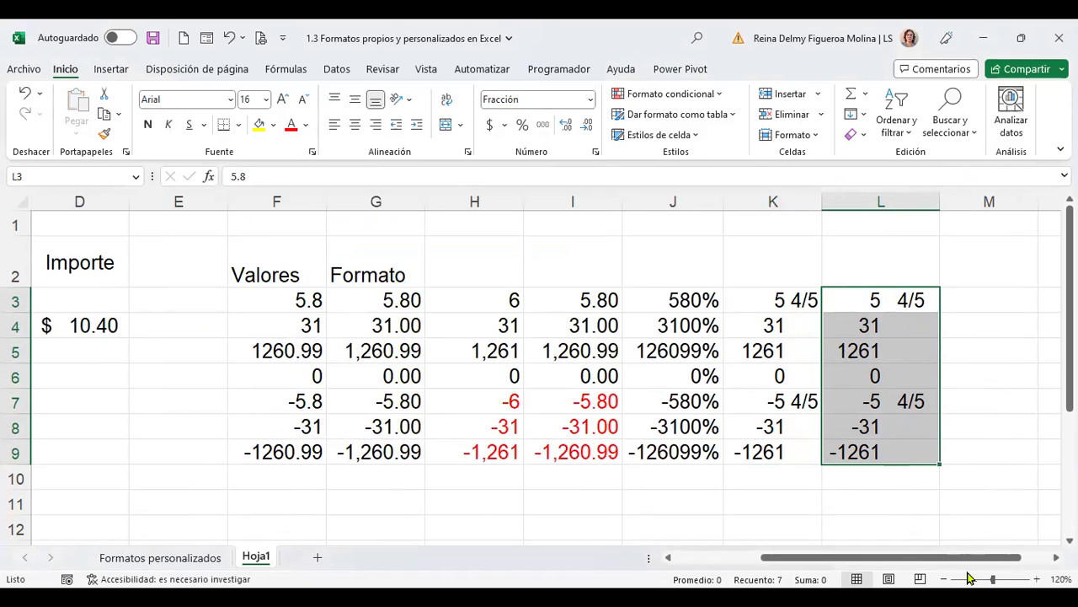
Step: Copy the L3:L9 values into M3:M9 and leave their number format unchanged
scroll(539, 371, right, 2)
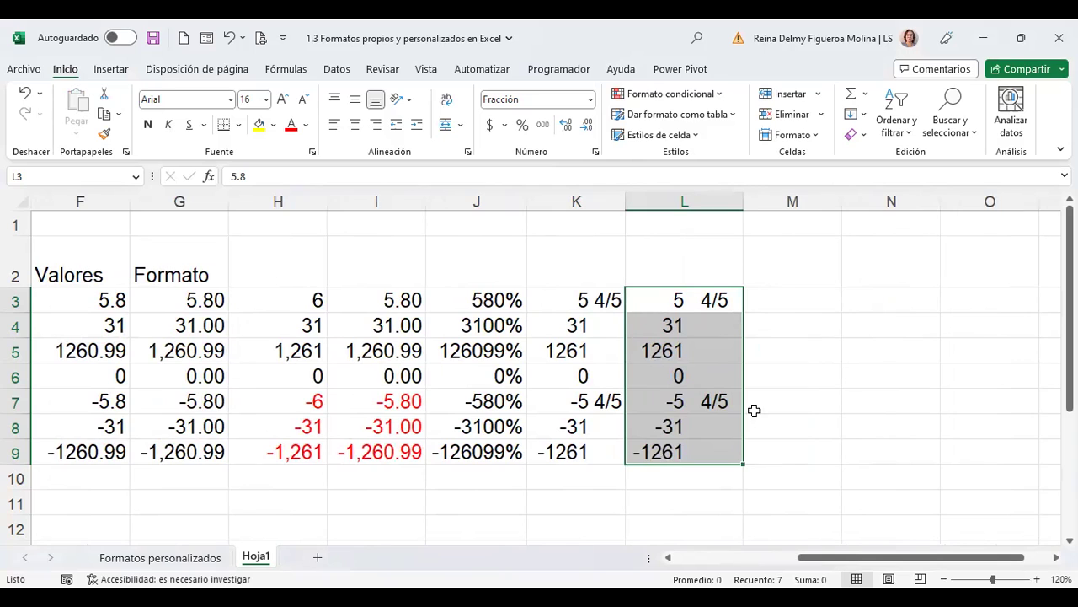
key(ctrl+c)
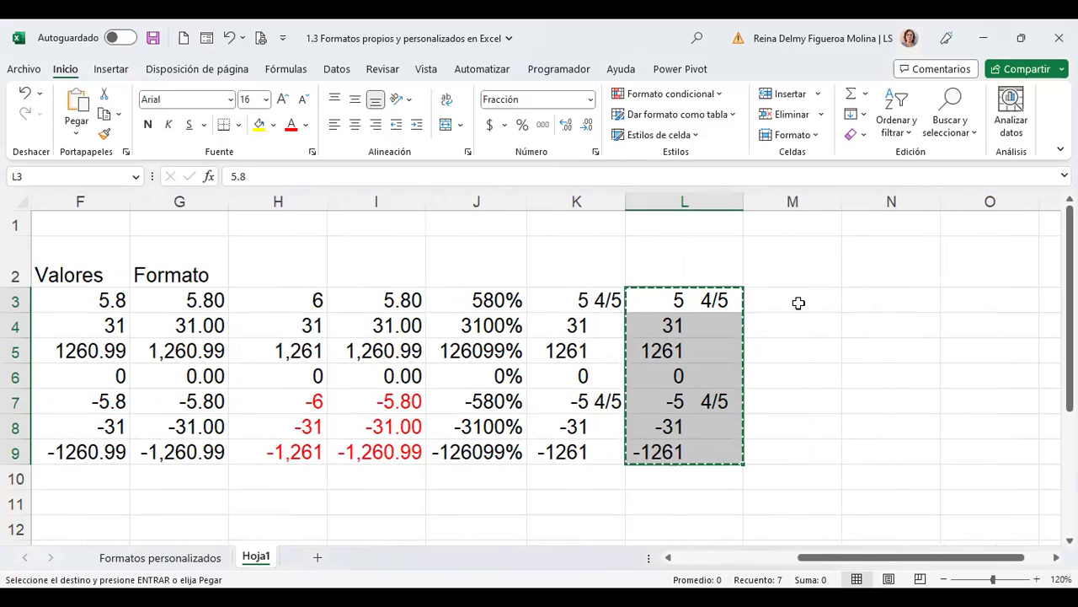
click(799, 302)
key(ctrl+v)
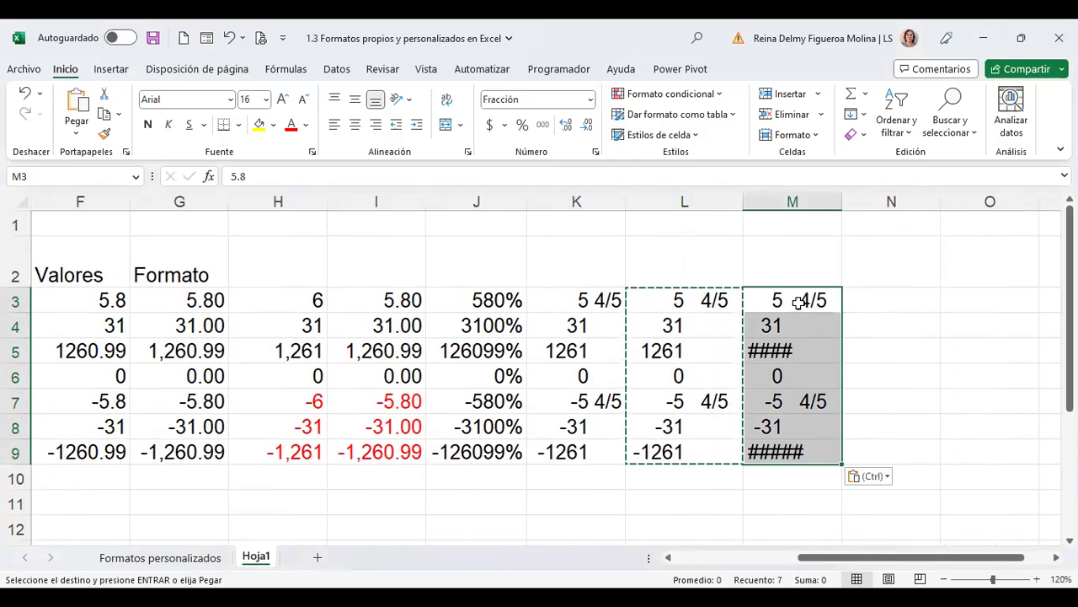
key(Escape)
key(ctrl+1)
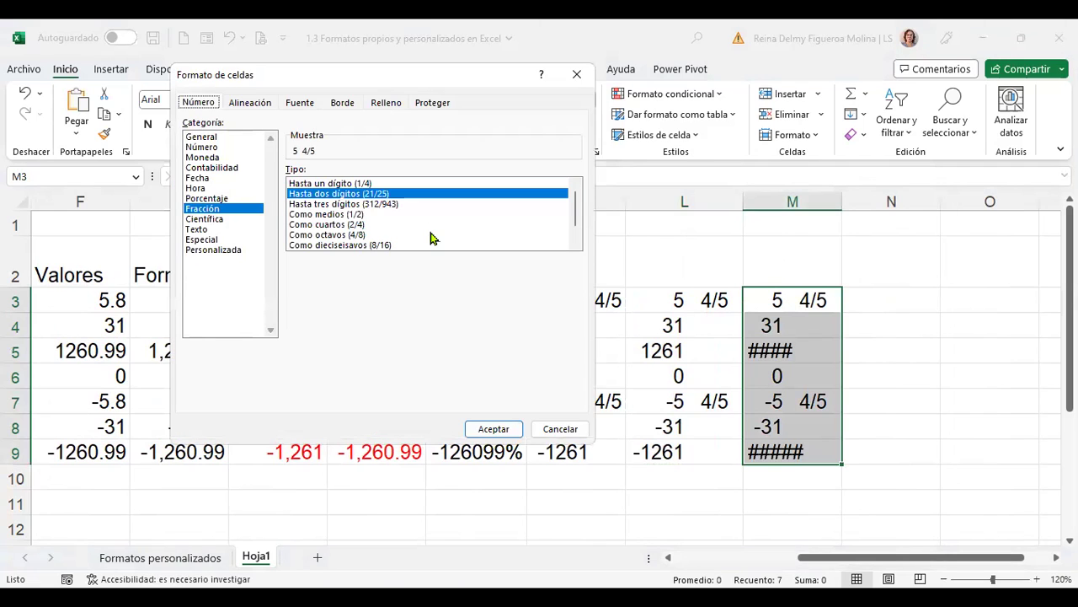
click(559, 428)
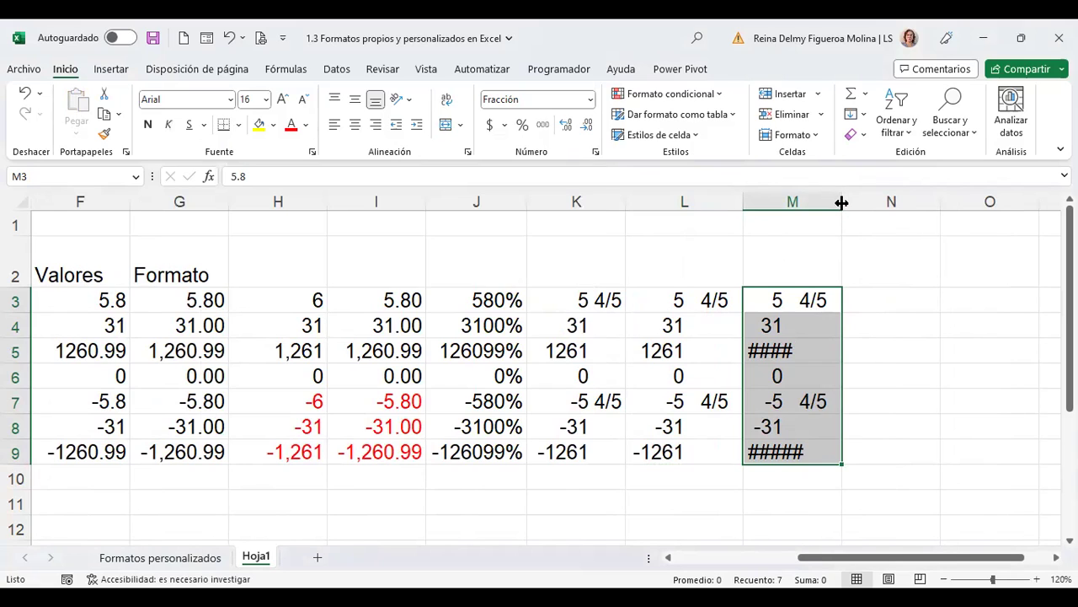
Step: Autofit column M's width using Formato > Autoajustar ancho de columna
drag(842, 203, 872, 202)
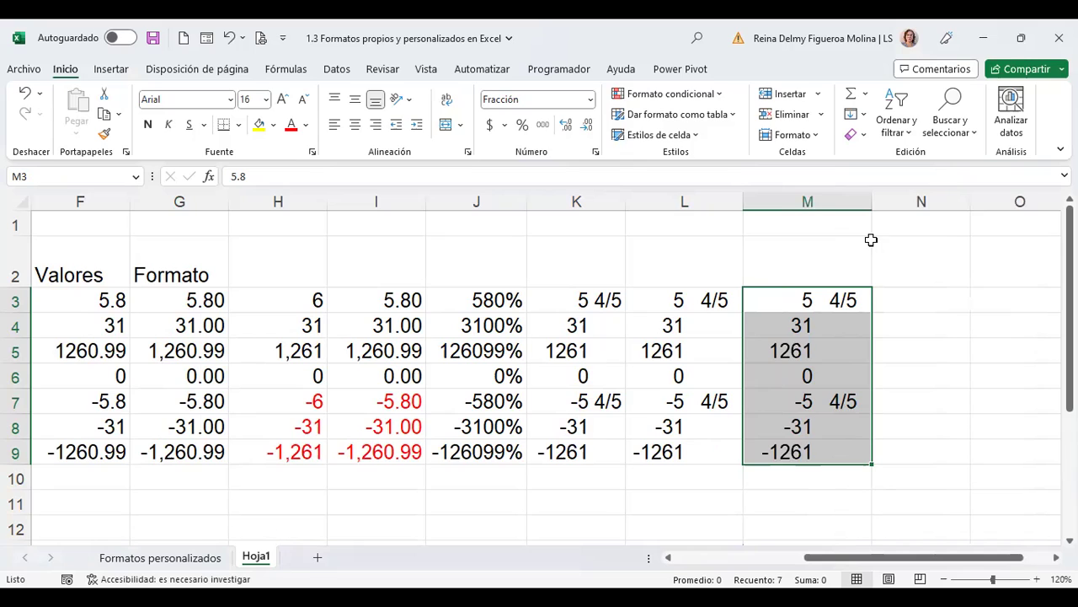
key(ctrl+z)
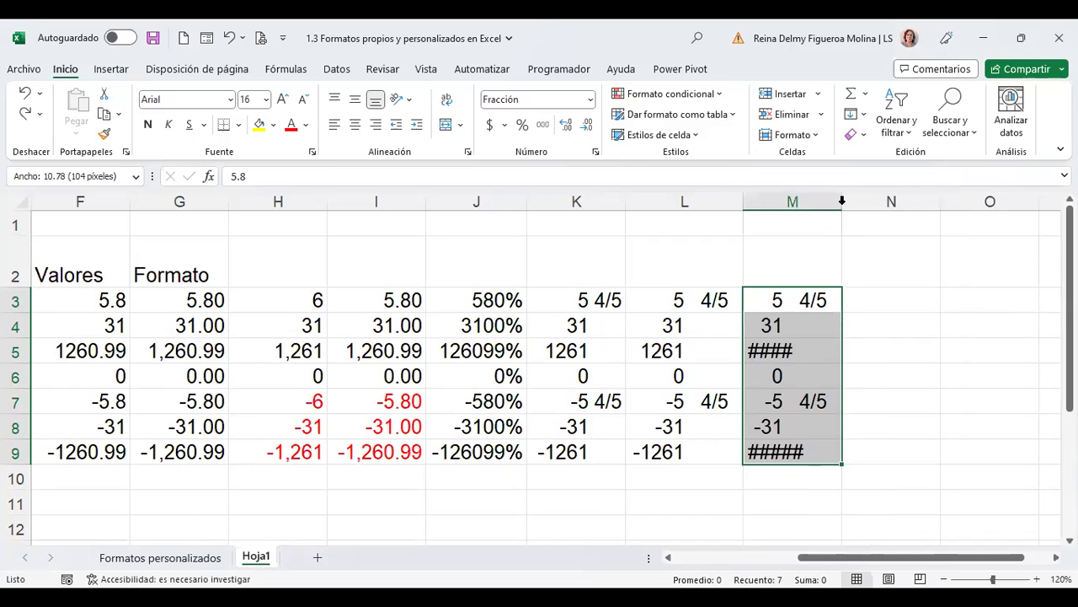
double_click(842, 202)
key(ctrl+z)
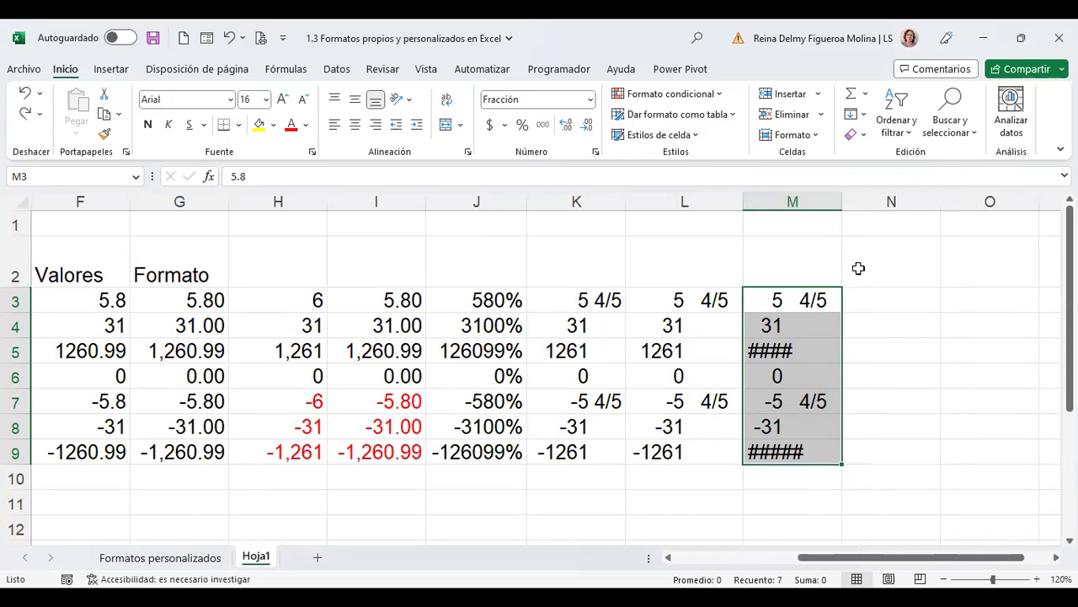
click(816, 138)
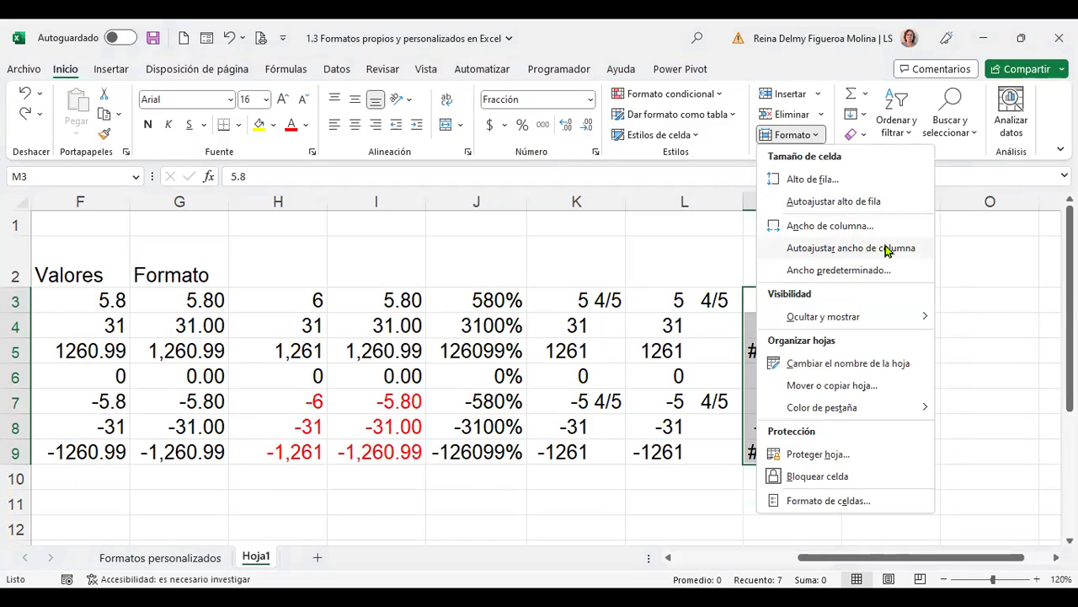
click(887, 250)
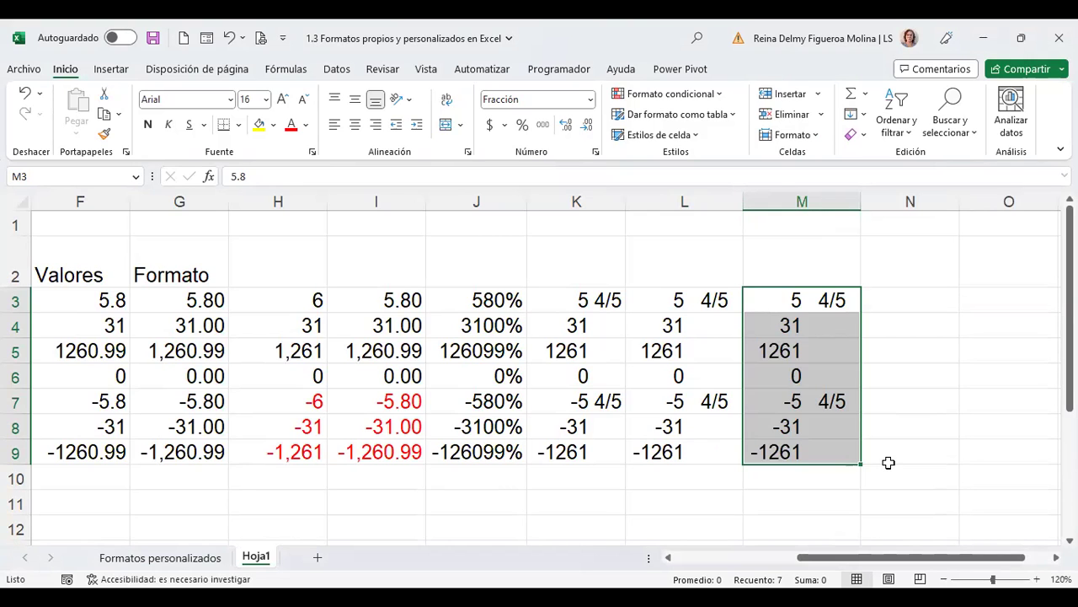
Step: Apply the custom d/m/yyyy date format to the column M values
key(ctrl+1)
click(236, 248)
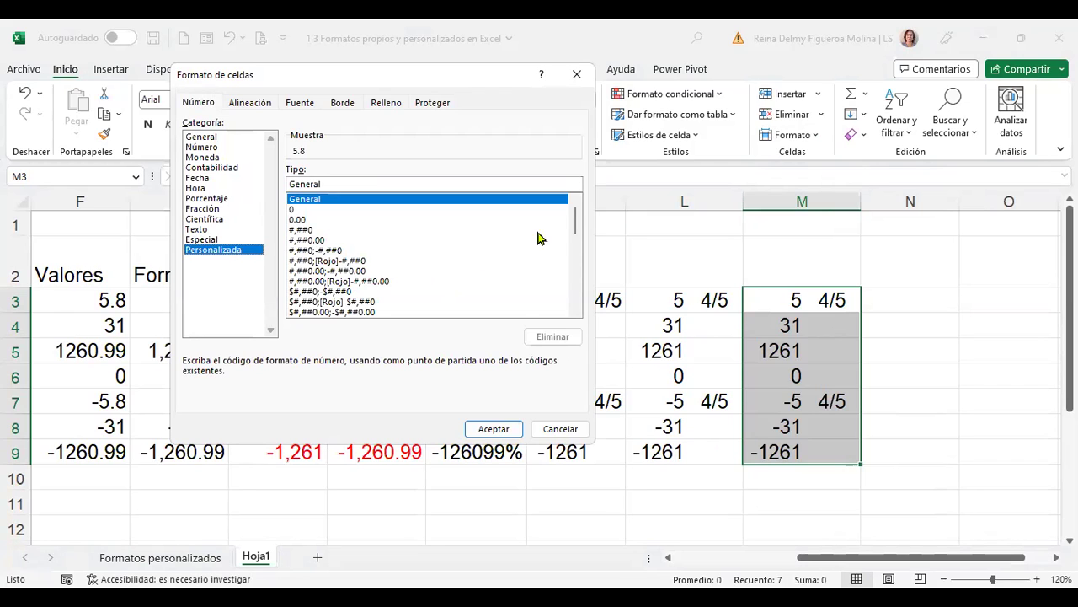
drag(579, 221, 580, 254)
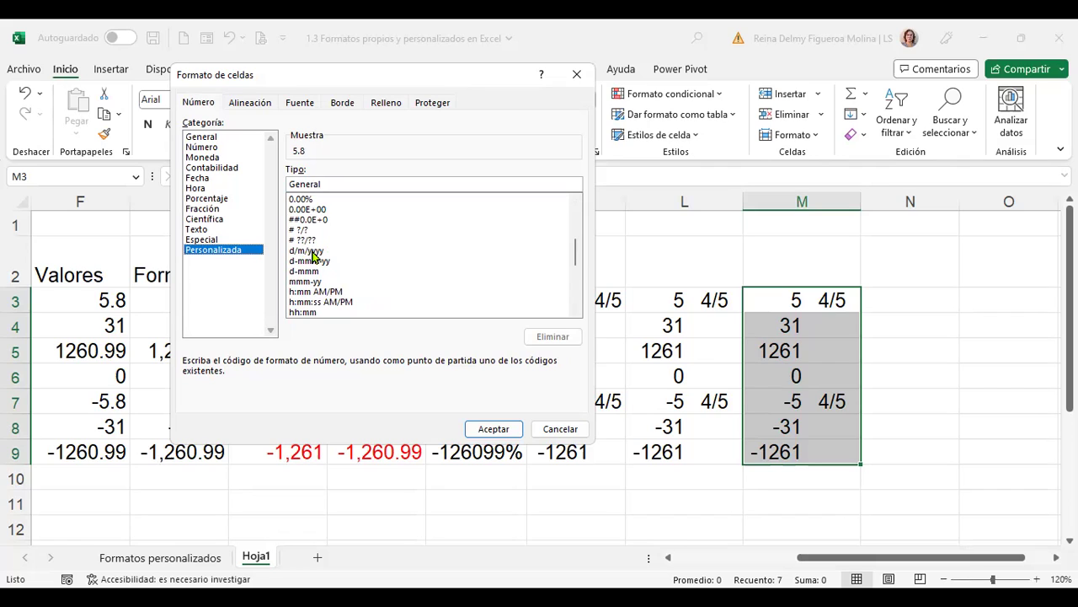
click(312, 252)
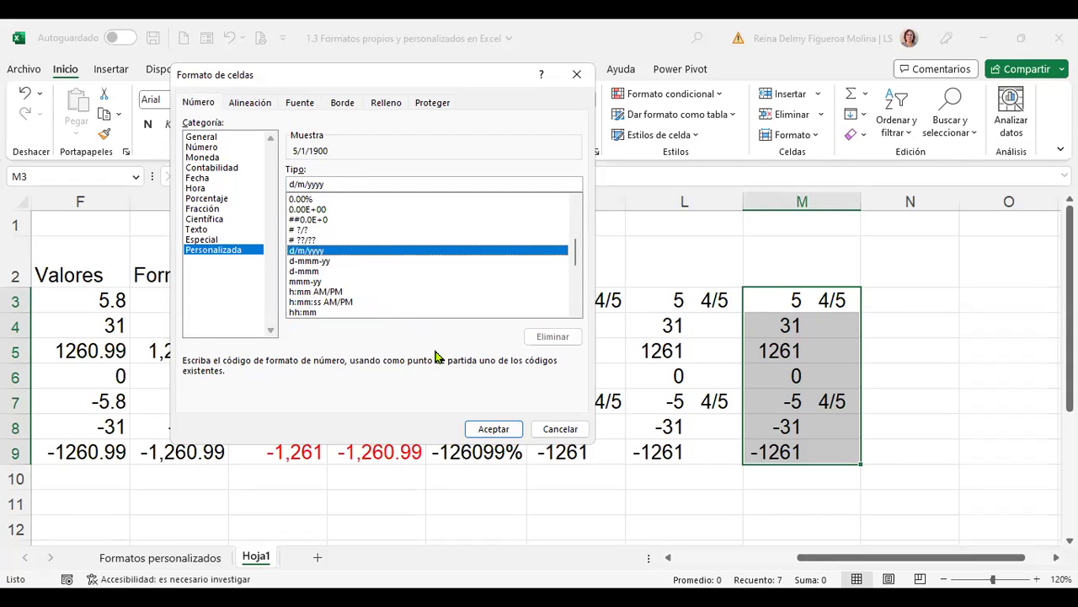
click(485, 429)
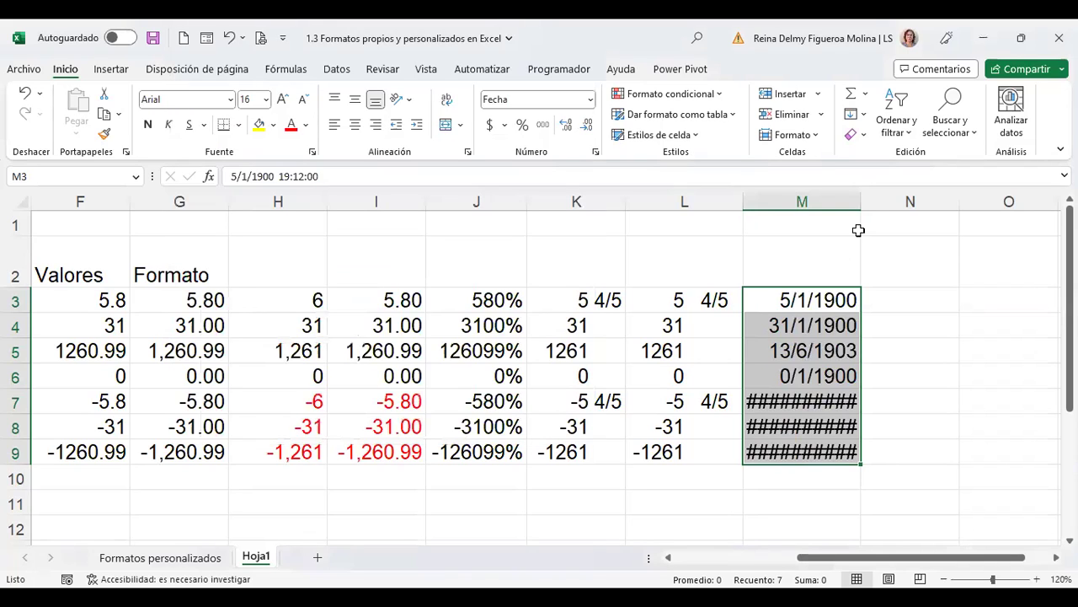
Step: Clear the negative values in M7:M9 that cannot display as dates
drag(862, 204, 843, 204)
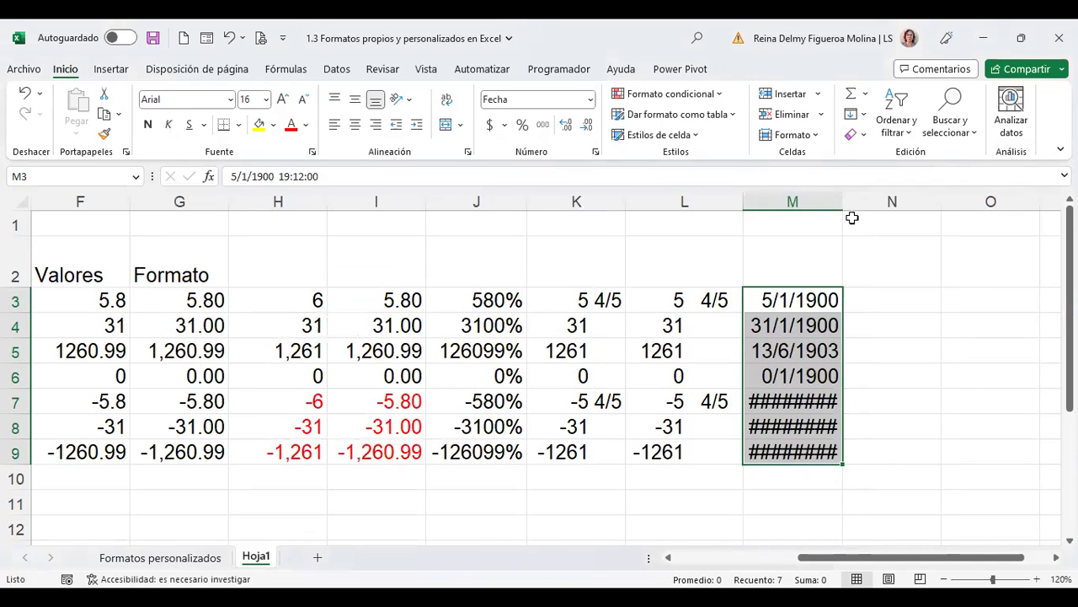
click(815, 399)
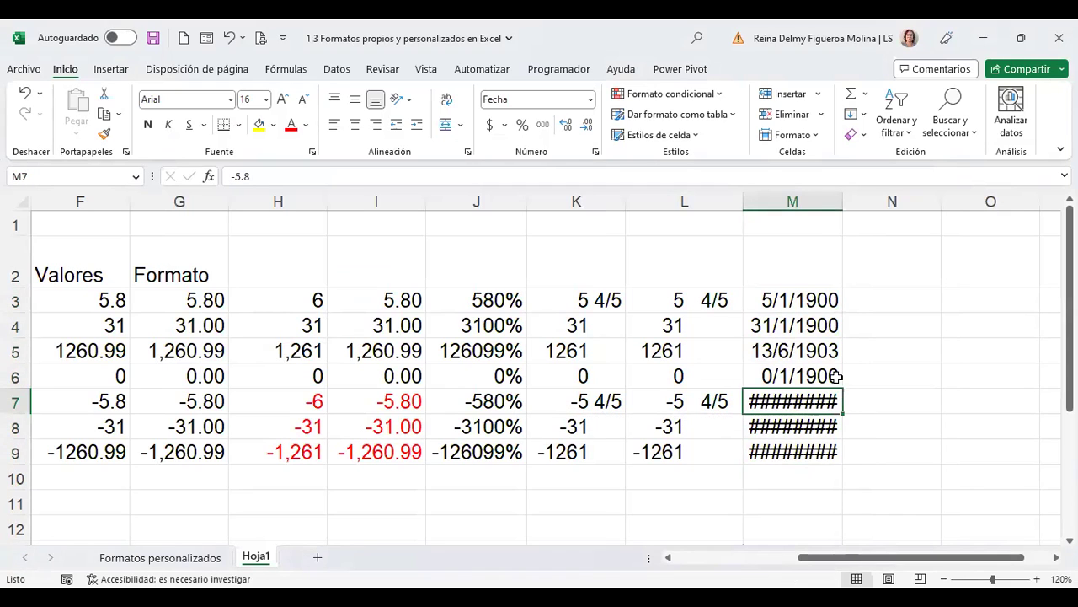
drag(843, 209, 900, 210)
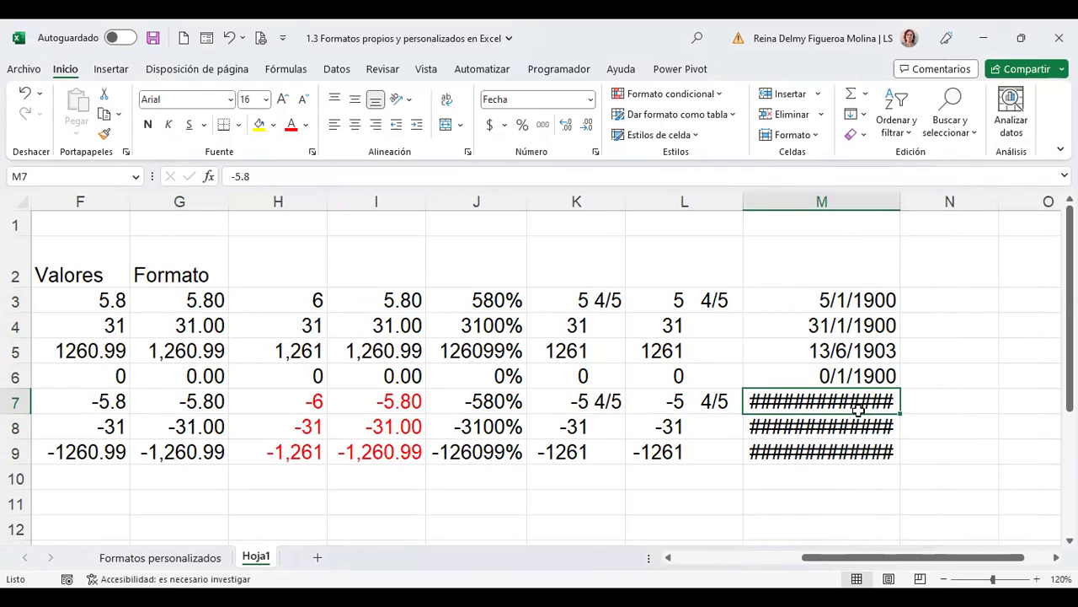
drag(857, 408, 859, 453)
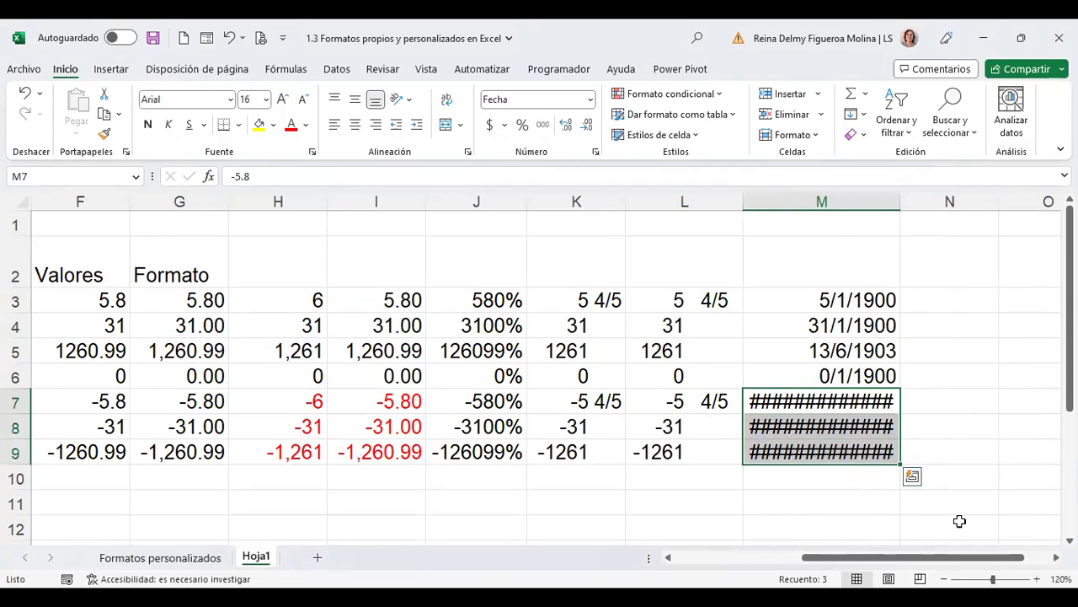
key(Delete)
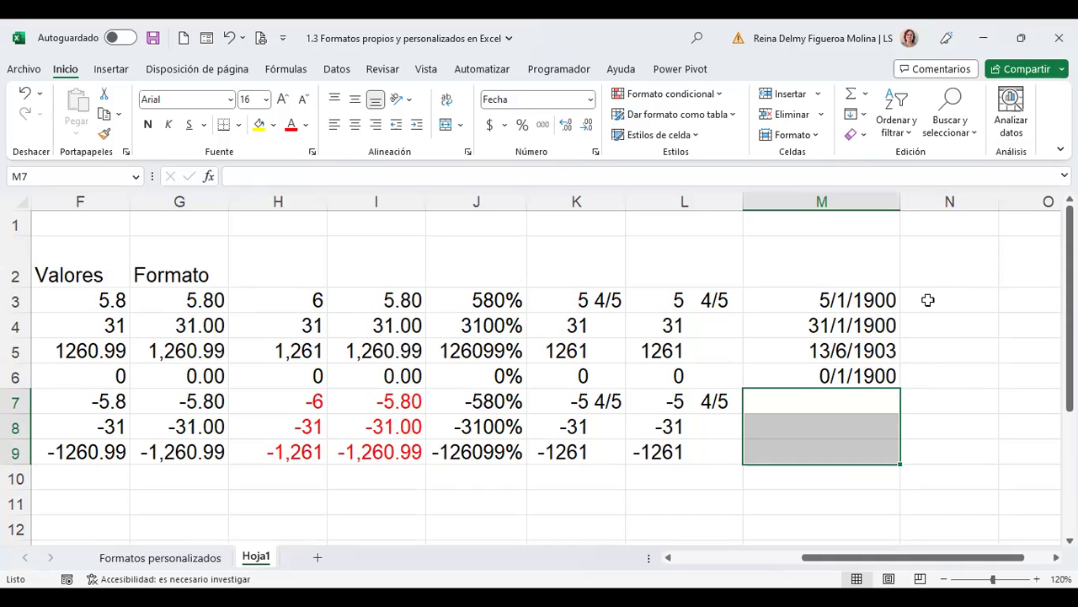
Step: Apply the custom d-mmm-yy date format to M3:M6
drag(850, 295, 851, 369)
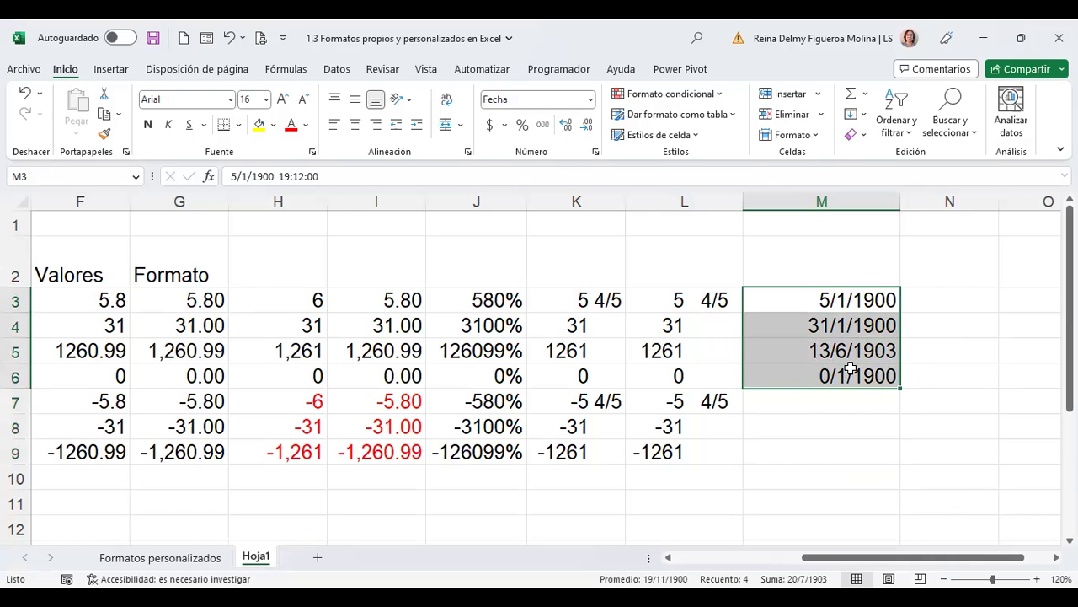
key(ctrl+1)
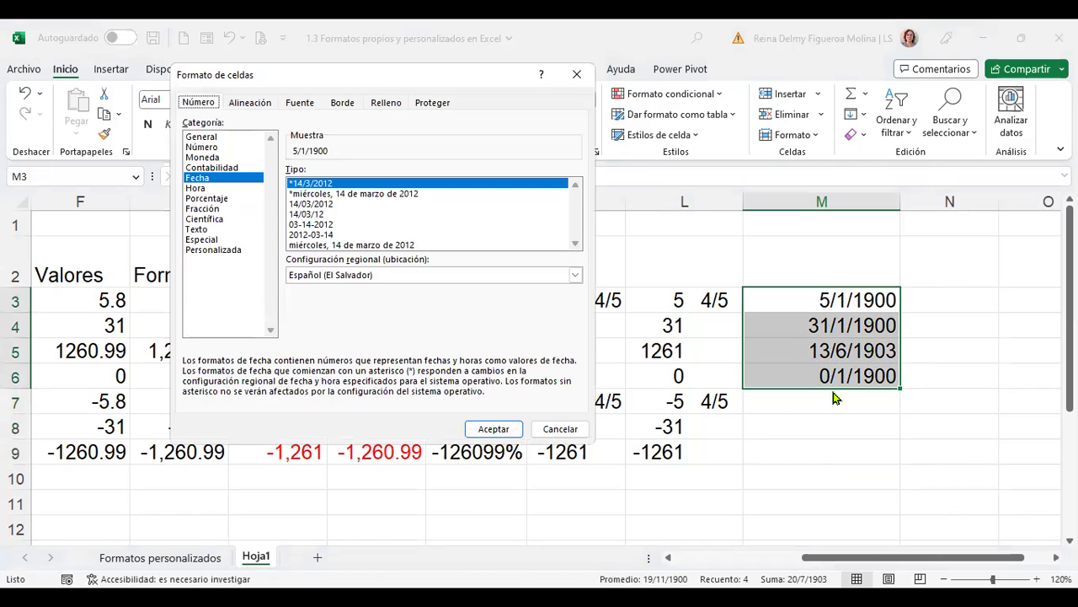
click(237, 251)
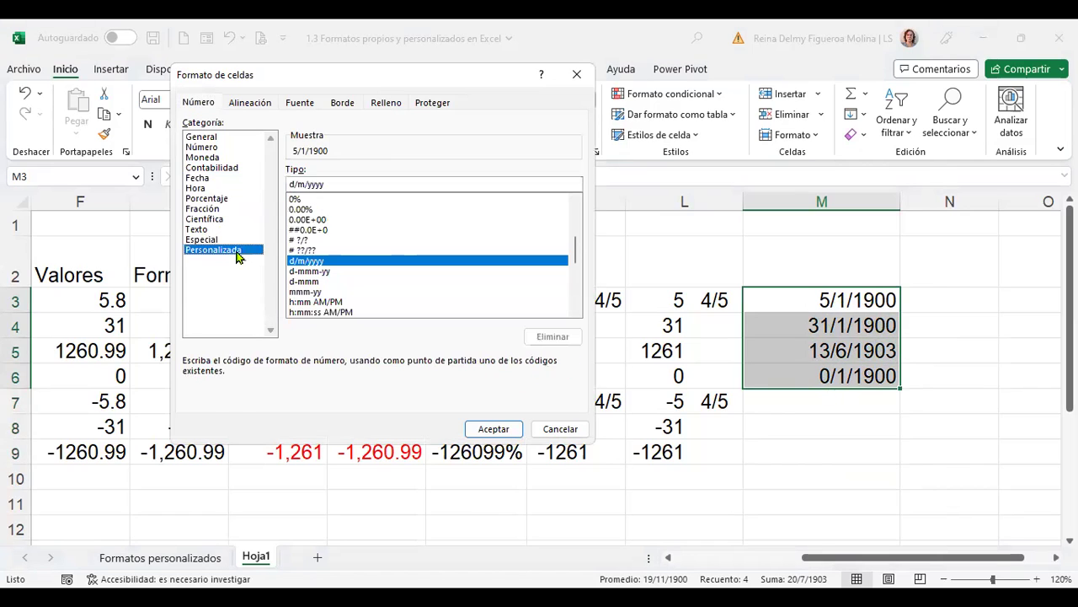
click(202, 179)
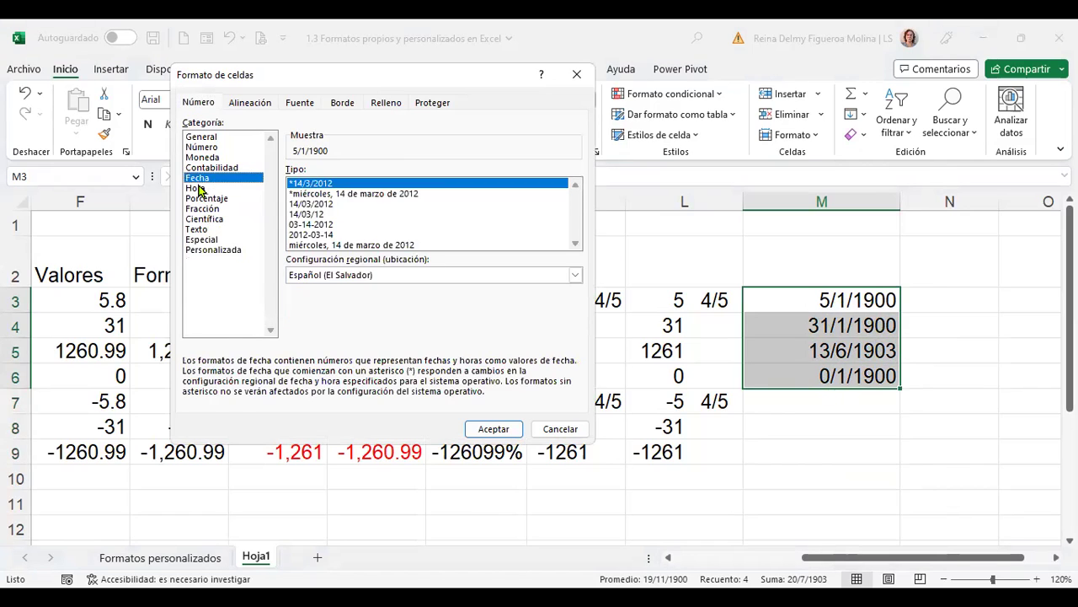
click(216, 251)
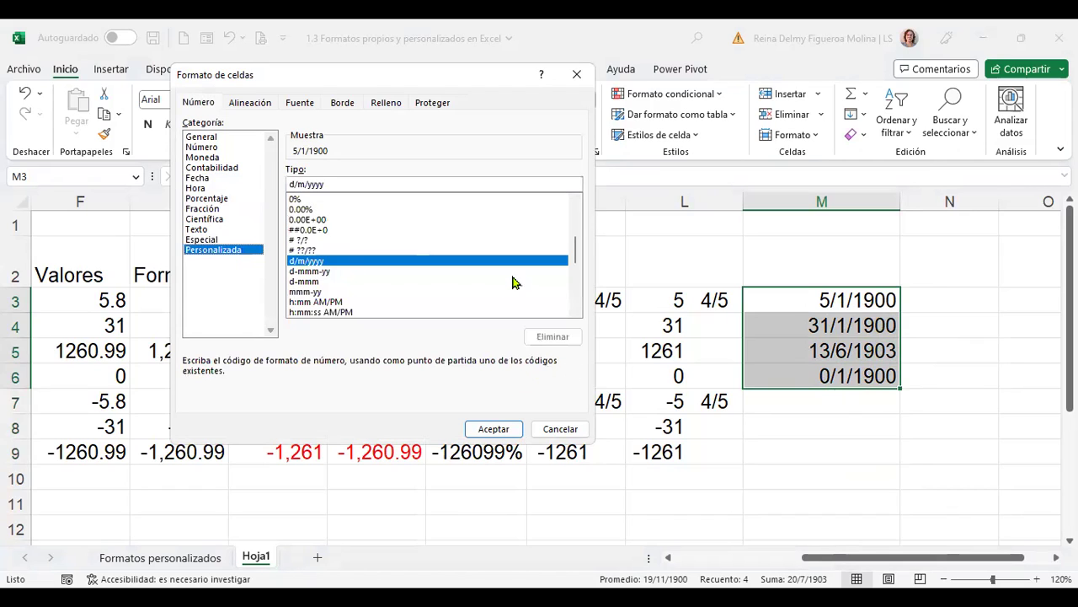
click(317, 271)
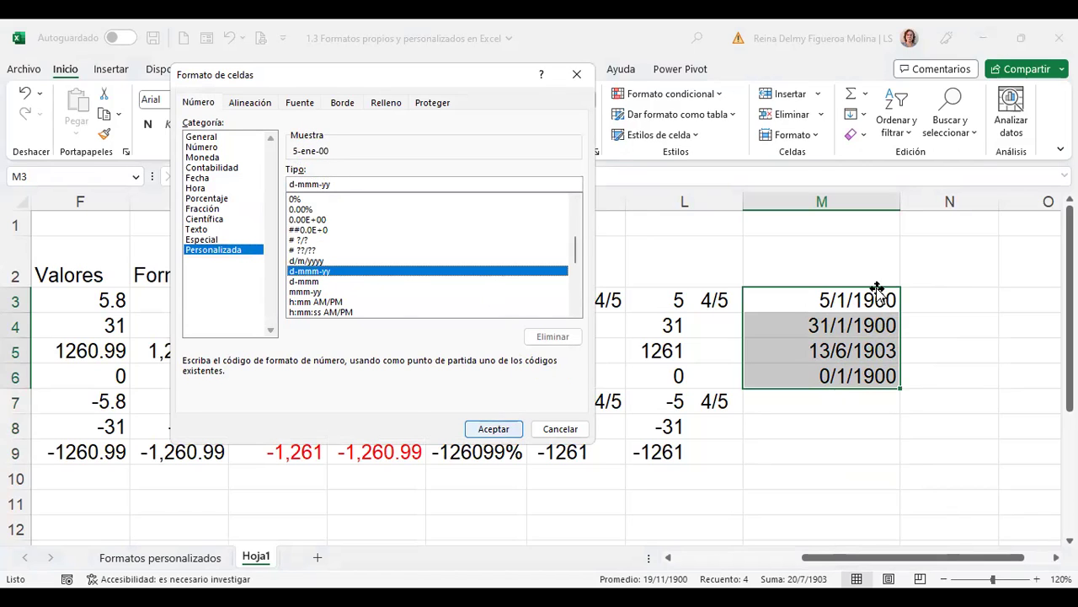
key(Return)
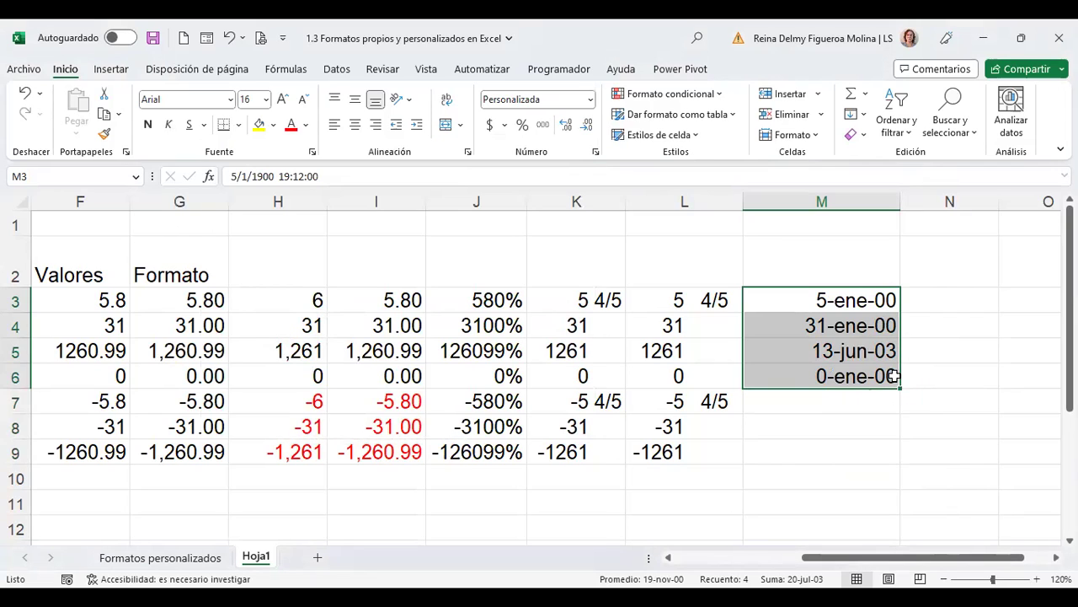
Step: Switch M3:M6 to d-mmm, then to mmm-yy, giving ene-00 and jun-03
key(ctrl+1)
click(312, 272)
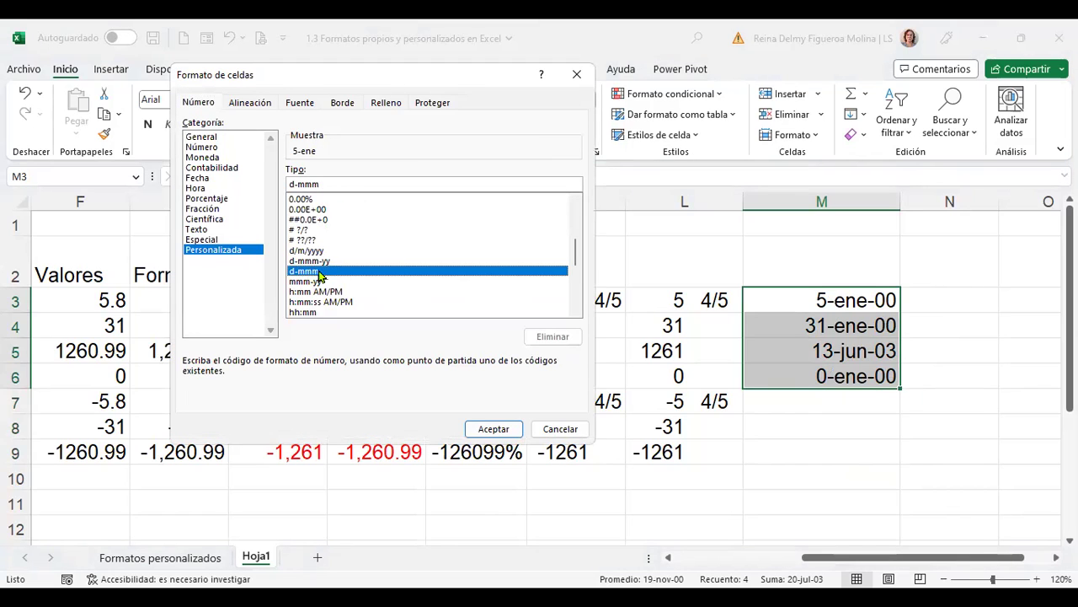
click(497, 428)
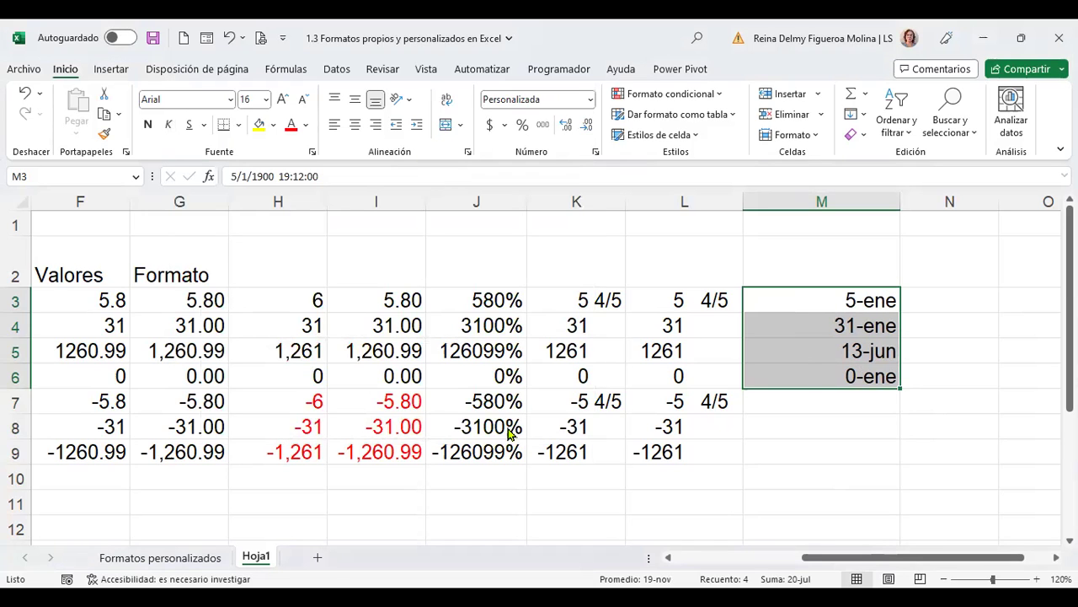
key(ctrl+1)
click(312, 271)
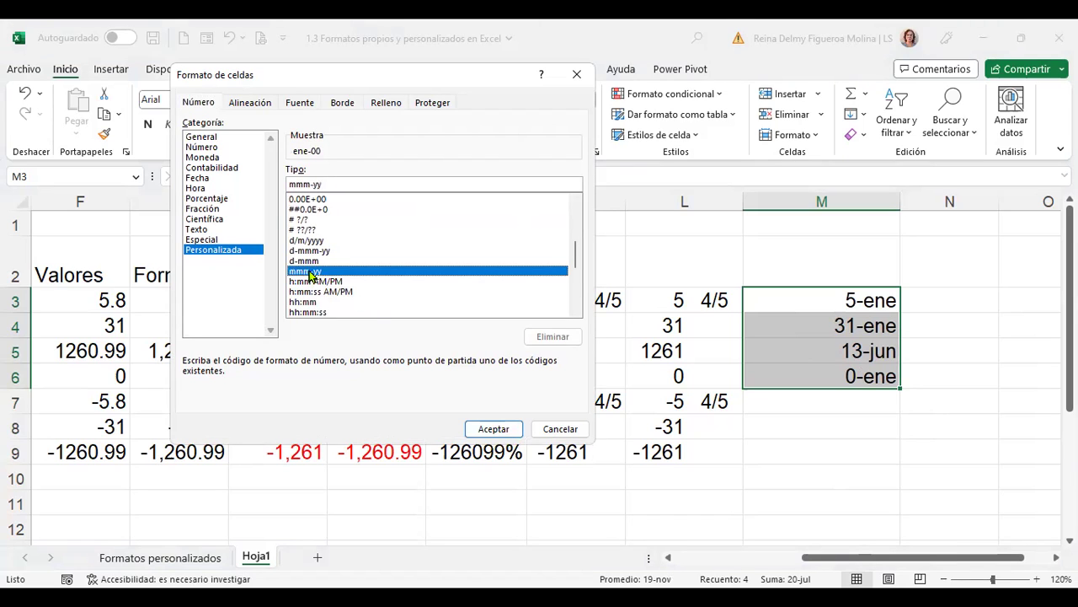
click(494, 429)
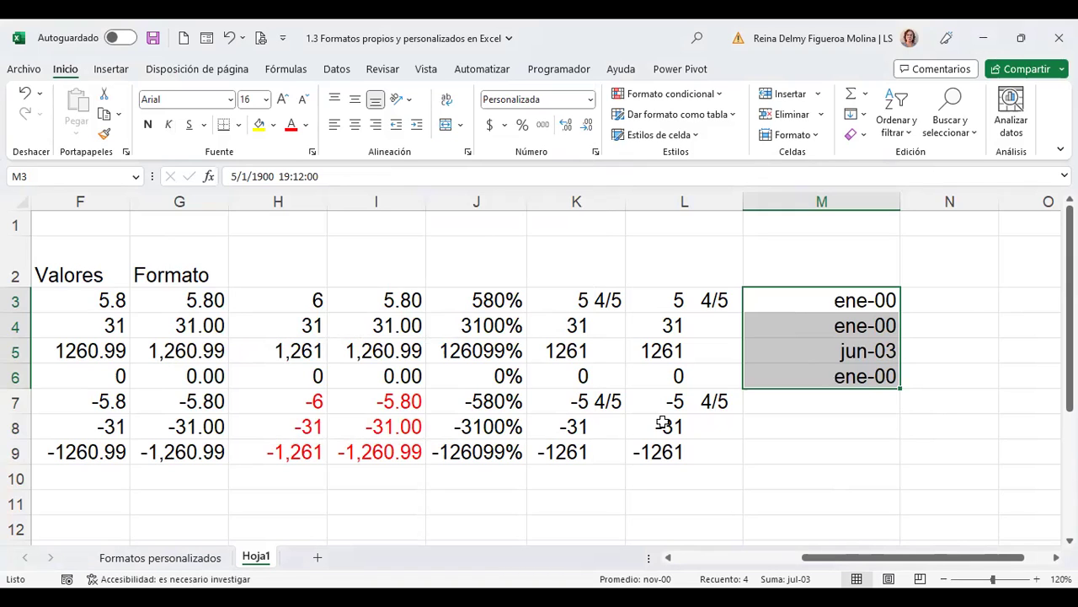
Step: Apply the custom h:mm AM/PM format to M3:M6, showing times like 7:12 p. m
key(ctrl+1)
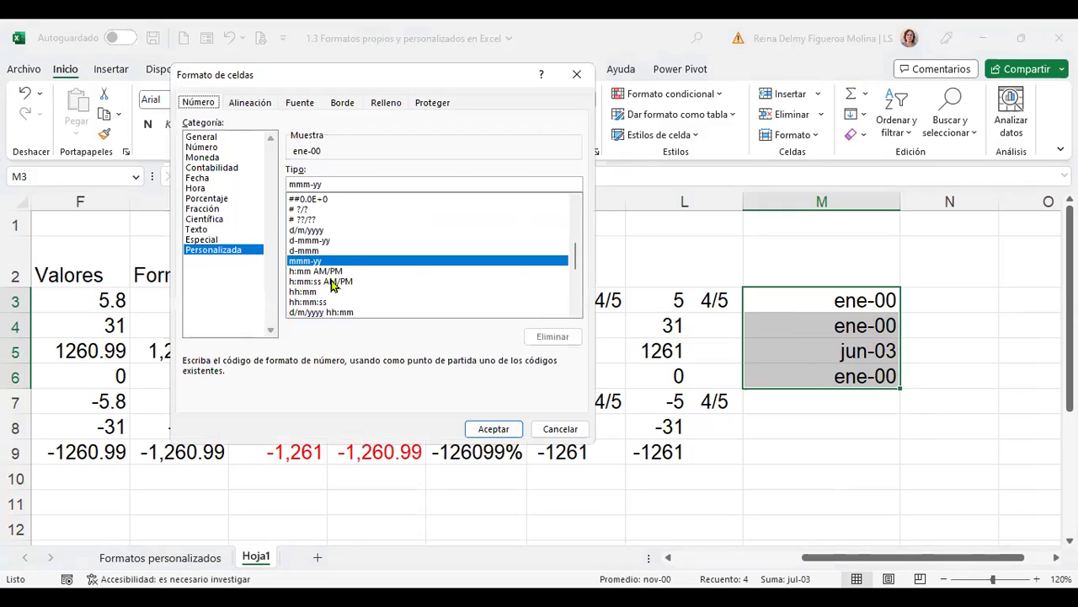
click(332, 272)
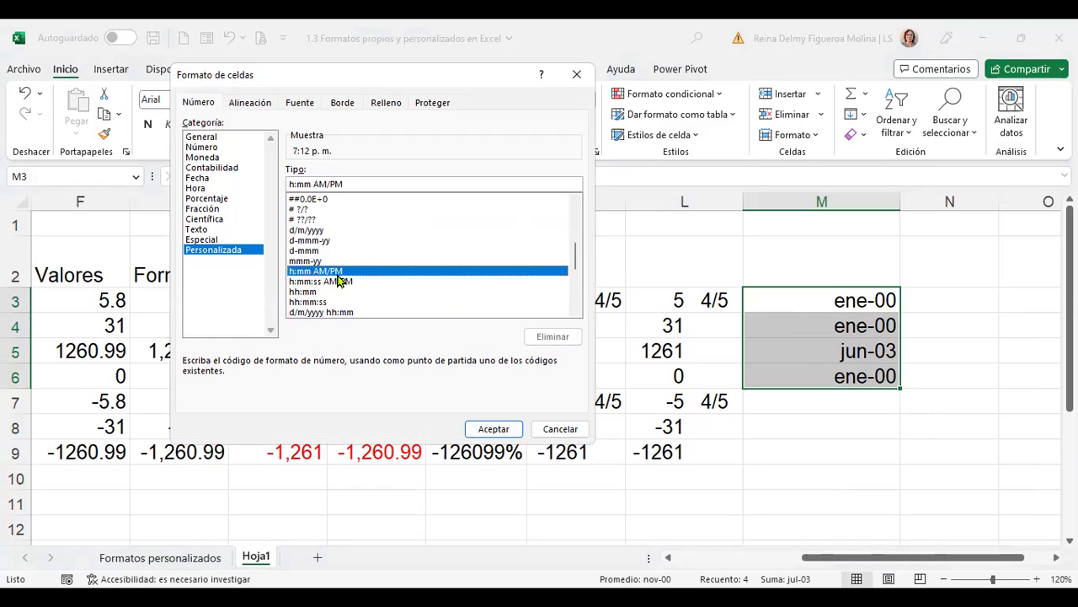
click(508, 430)
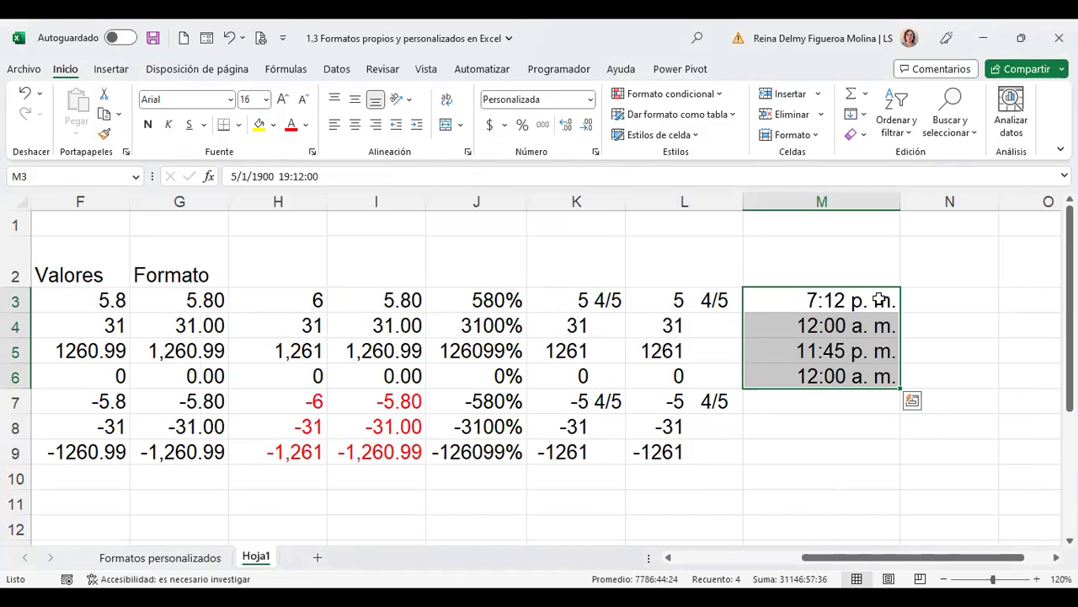
click(875, 295)
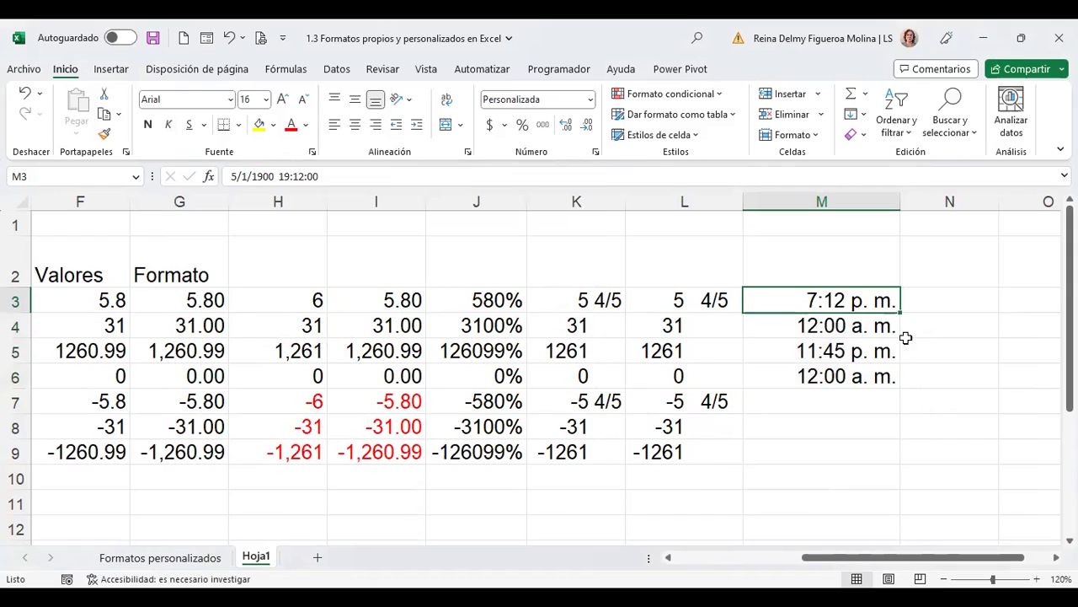
click(851, 405)
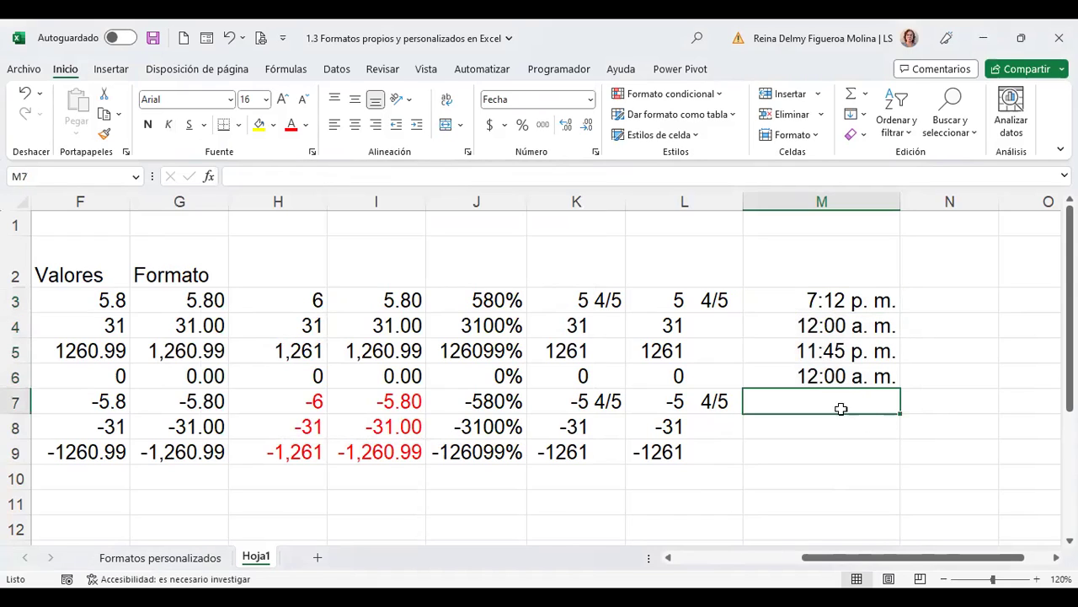
Step: Enter the time 19:46 in cell M7
text(1)
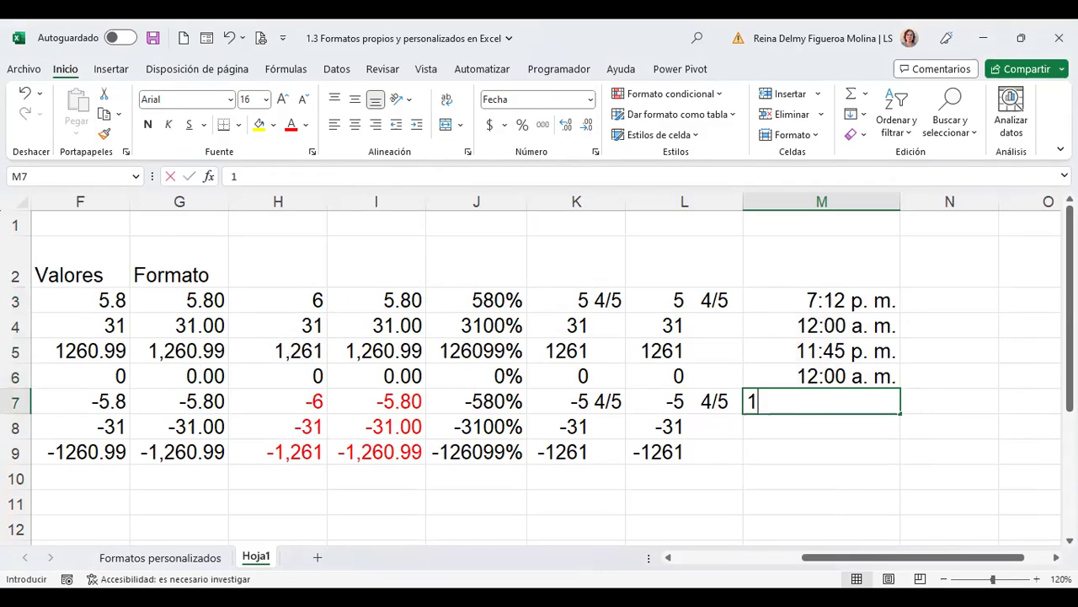
text(9:46)
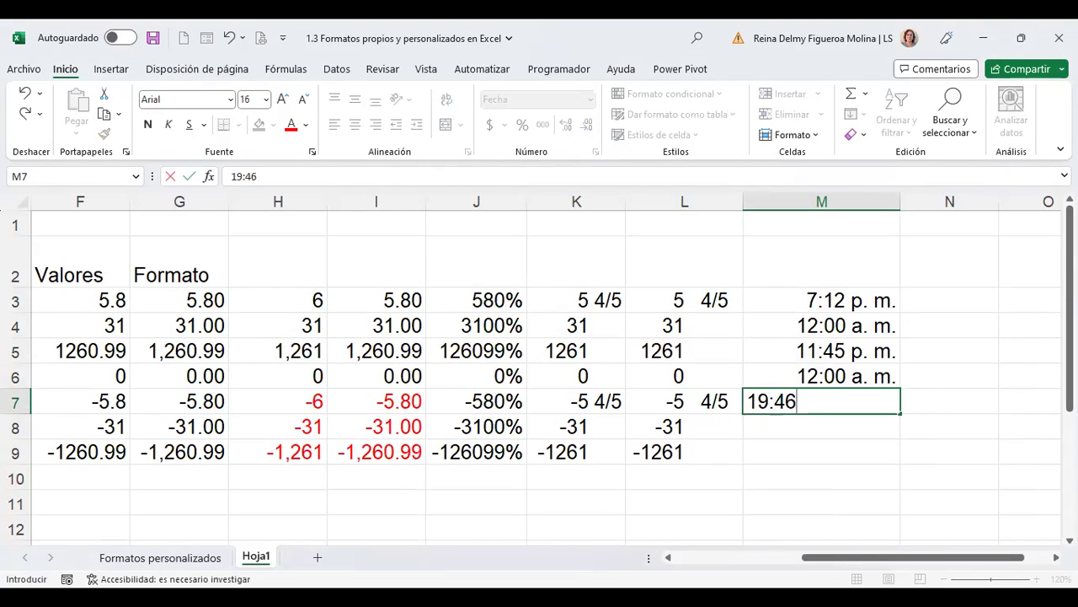
key(Return)
click(851, 401)
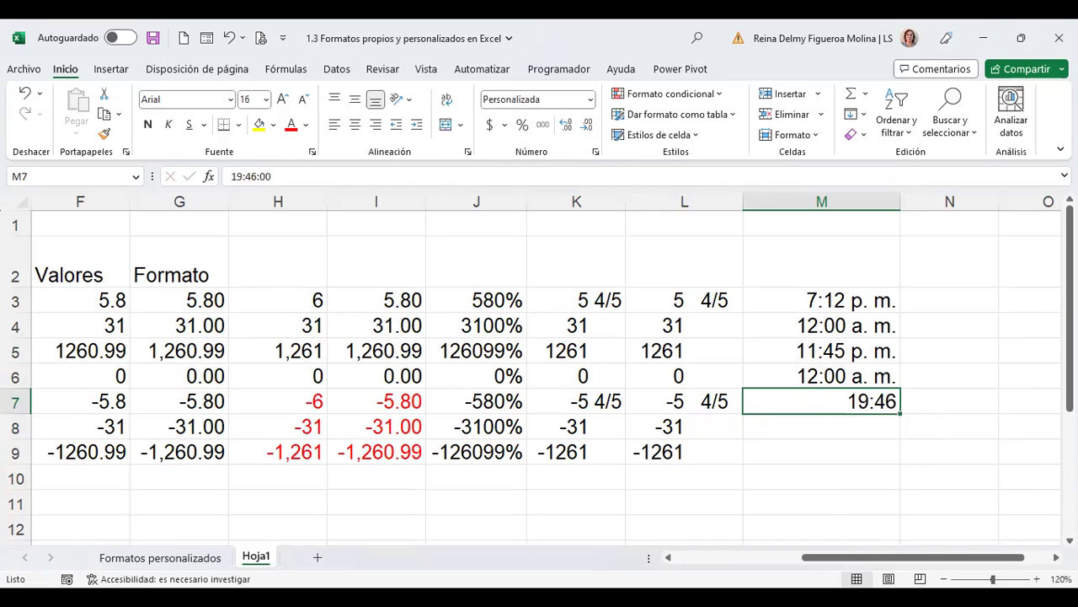
Step: Try the h:mm AM/PM and then the h:mm:ss AM/PM formats on M7
key(ctrl+1)
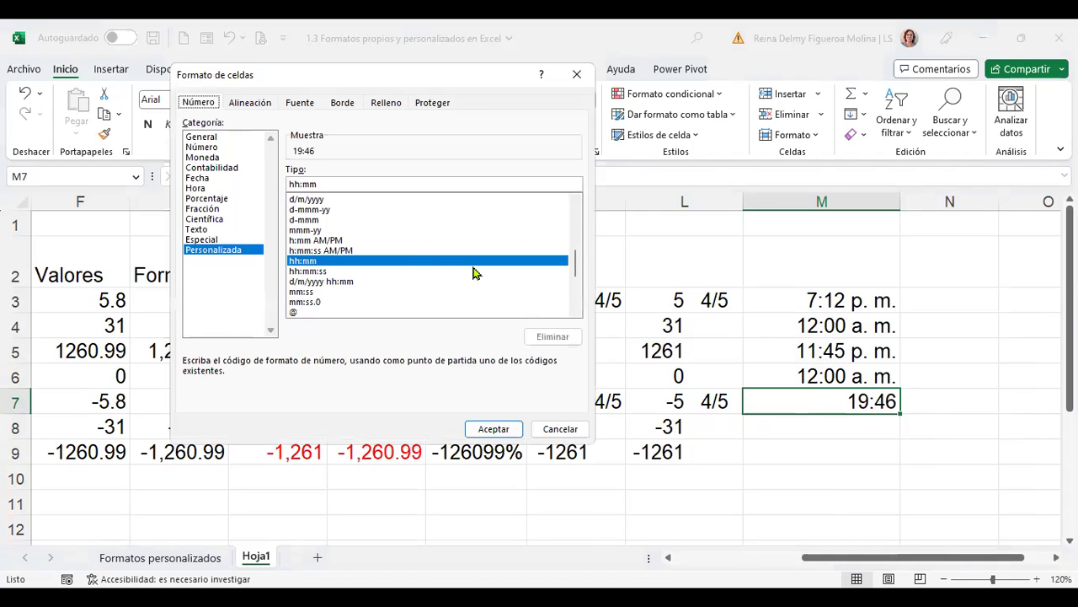
click(329, 241)
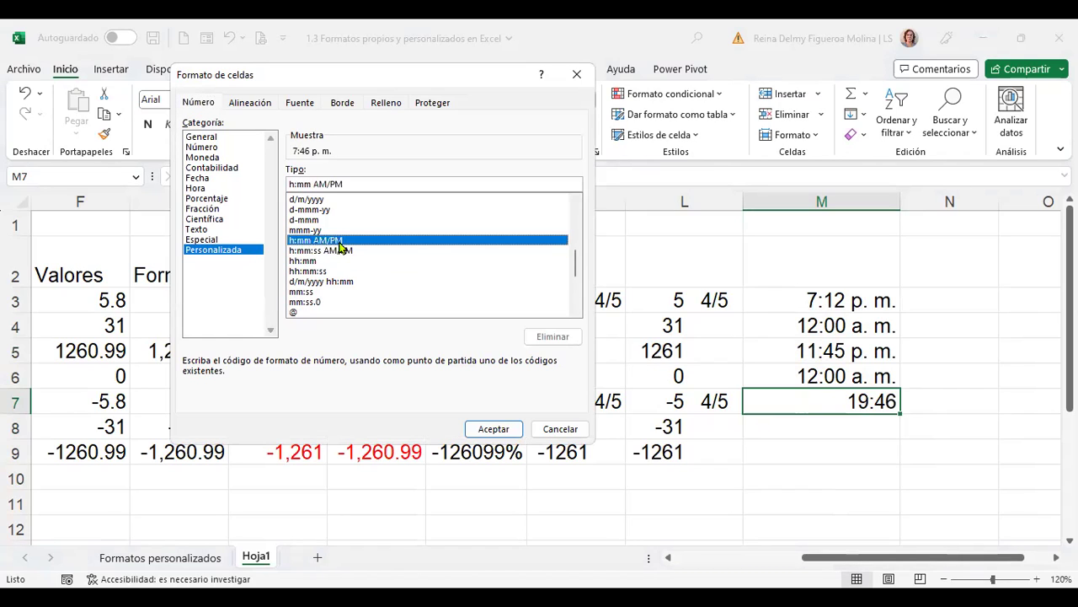
click(497, 431)
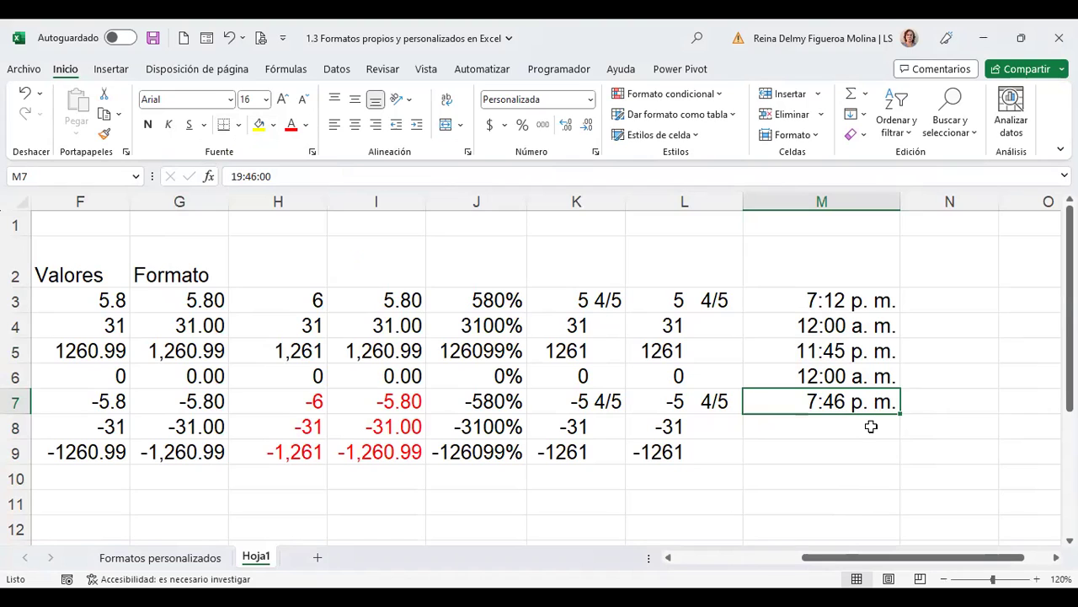
key(ctrl+1)
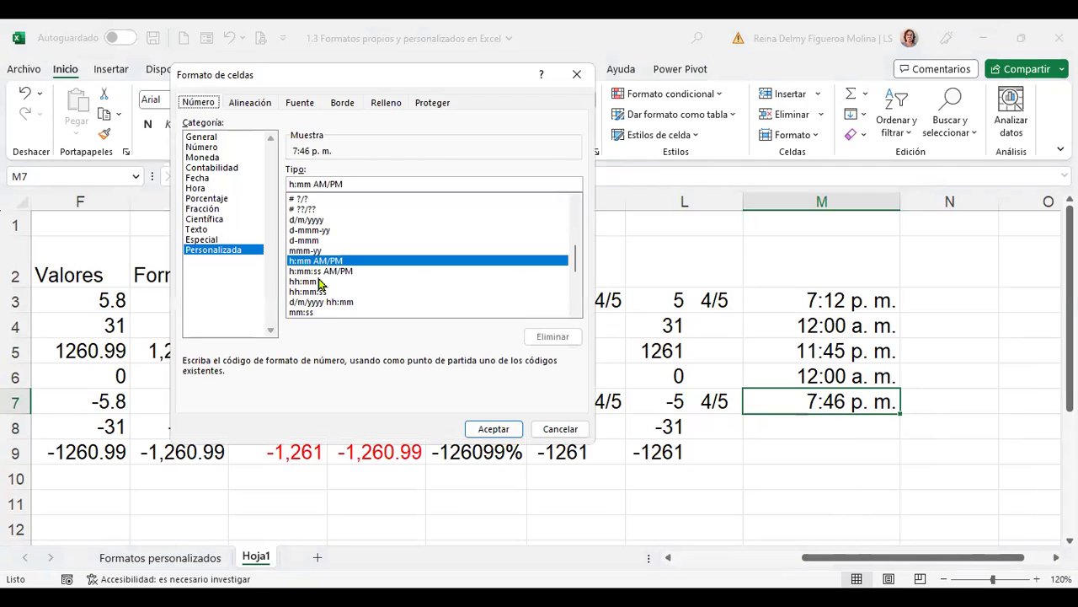
click(326, 273)
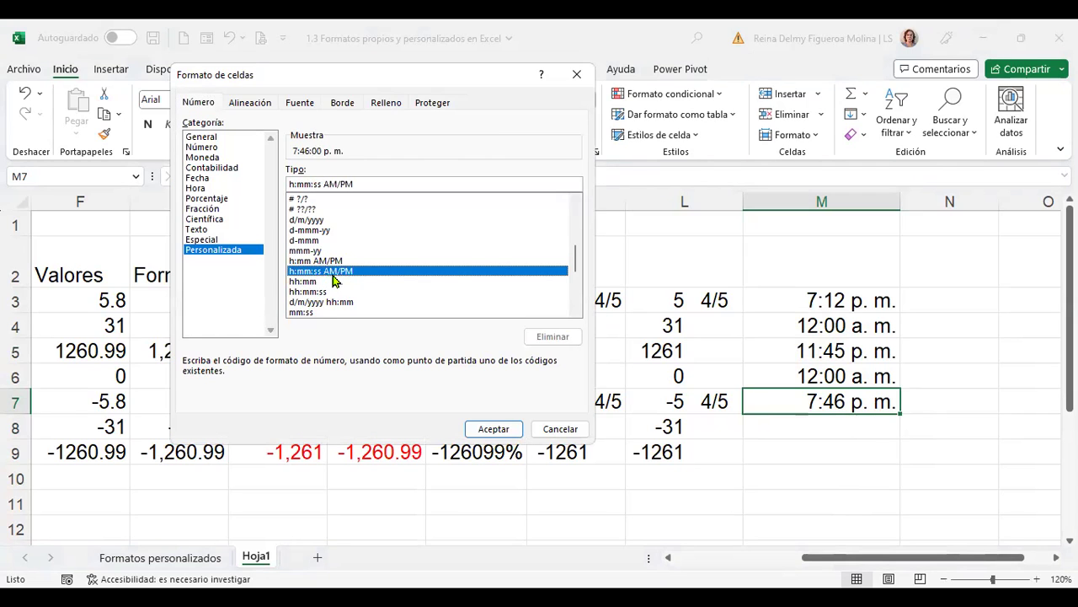
click(490, 429)
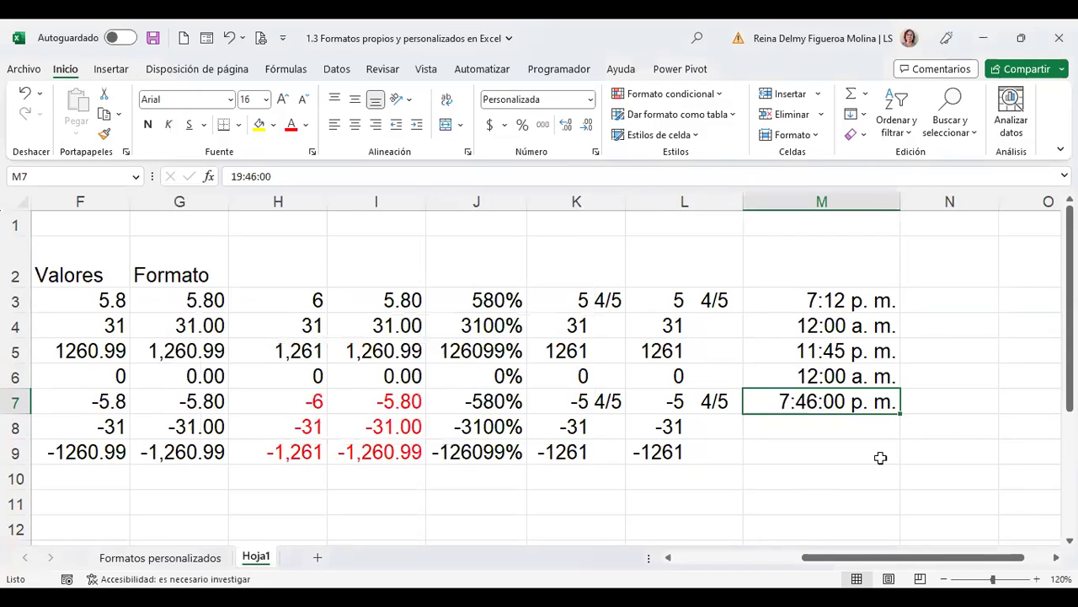
Step: Format M7 as d/m/yyyy hh:mm so it reads 0/1/1900 19:46
key(ctrl+1)
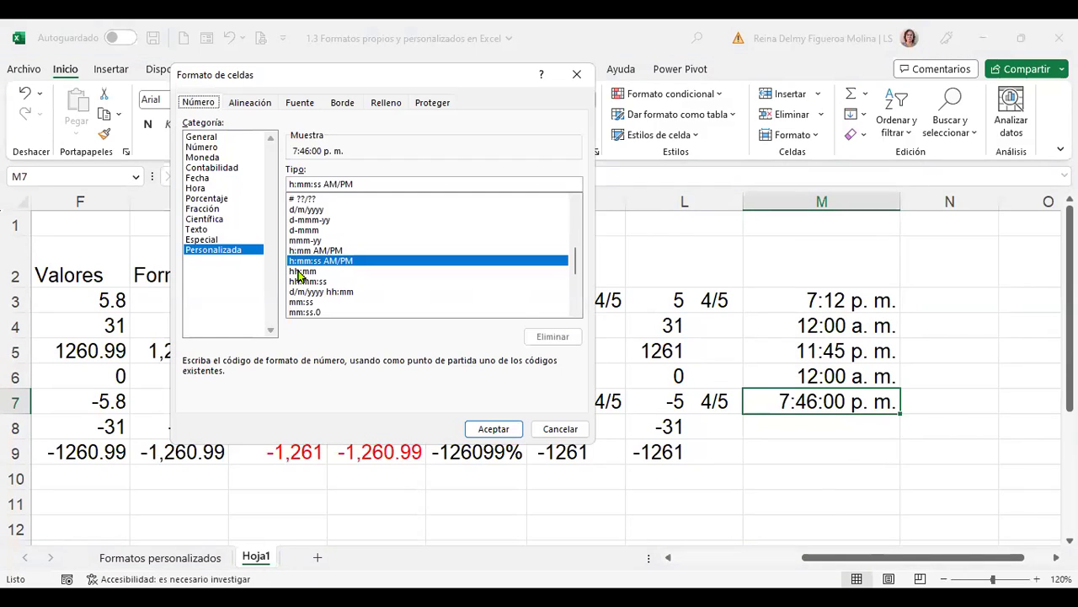
click(310, 272)
click(318, 282)
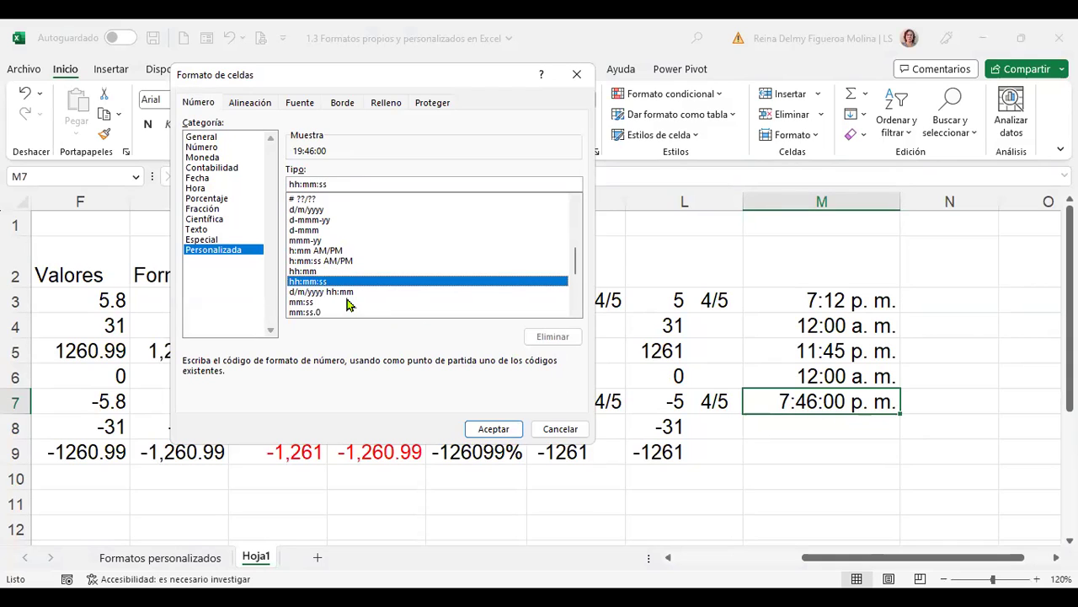
click(338, 292)
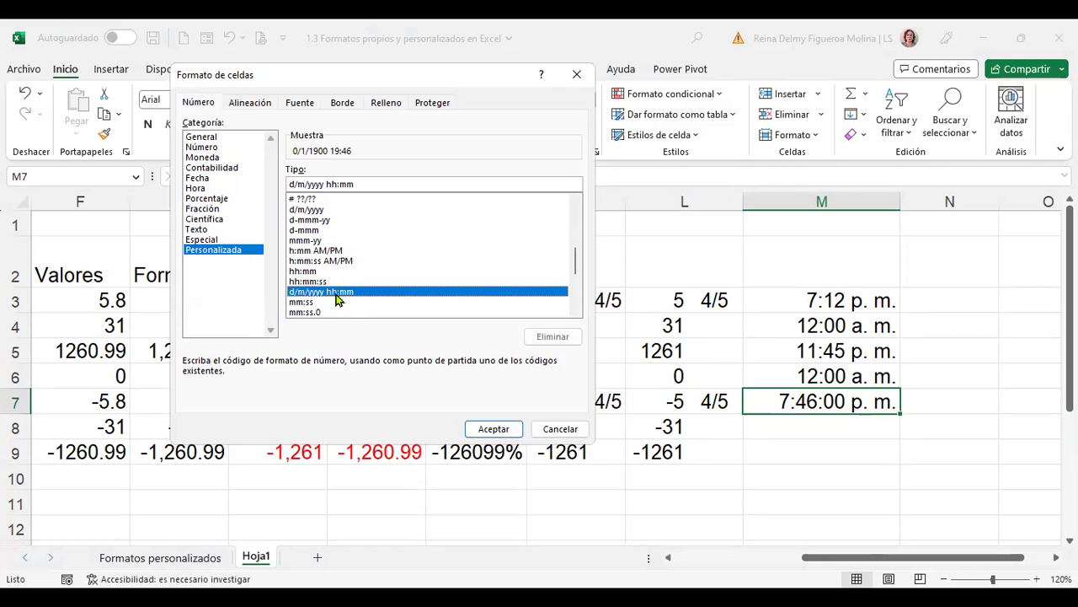
click(505, 428)
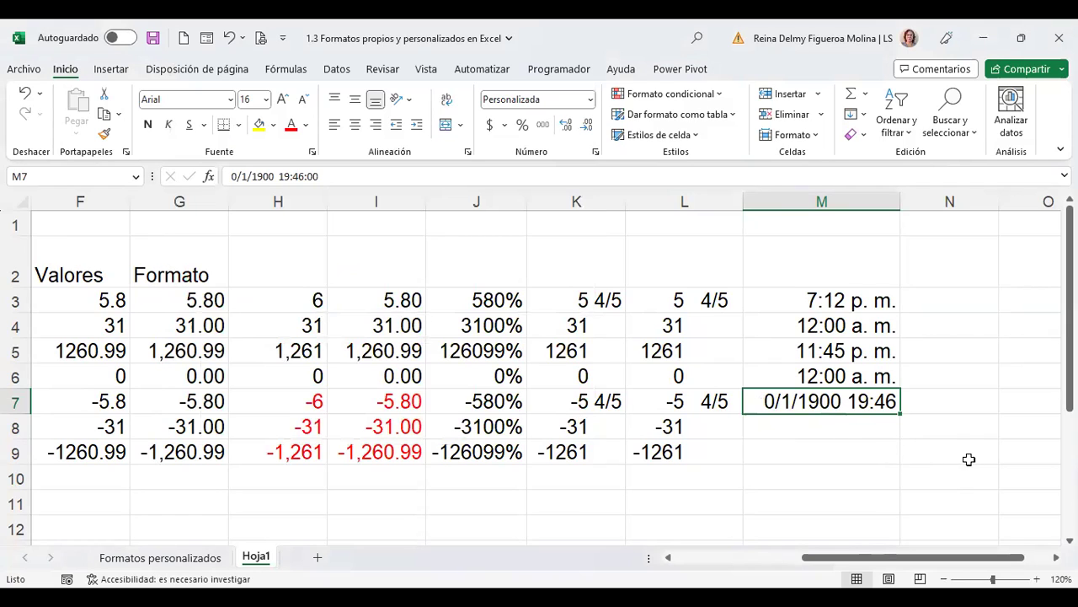
Step: Enter 19/4/2023 19:47 in M7 and widen column M to fit it
text(19/4/2023)
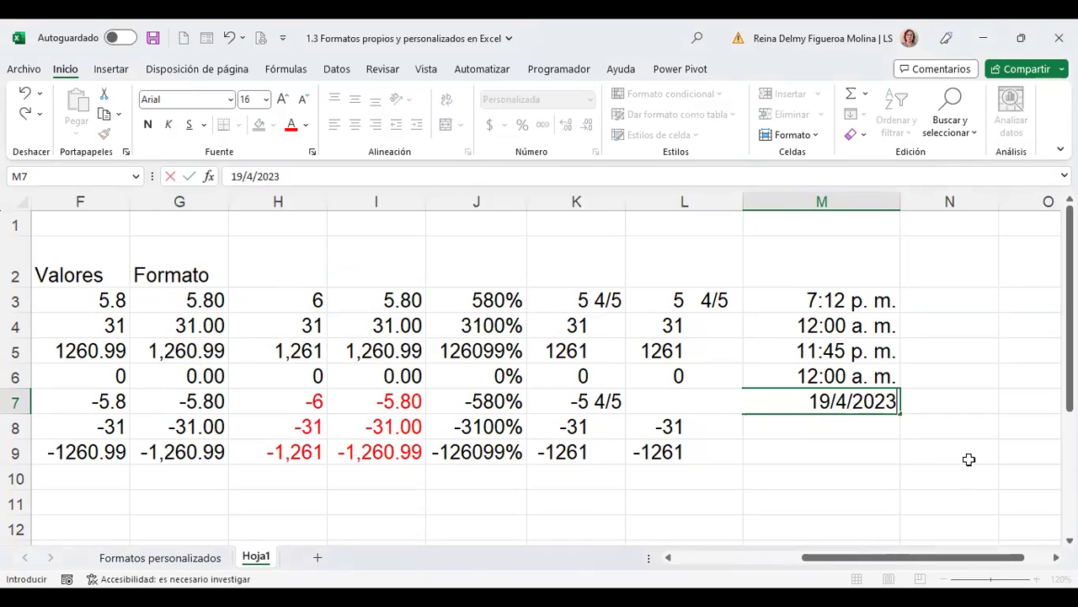
text( 19:47)
key(Return)
key(Up)
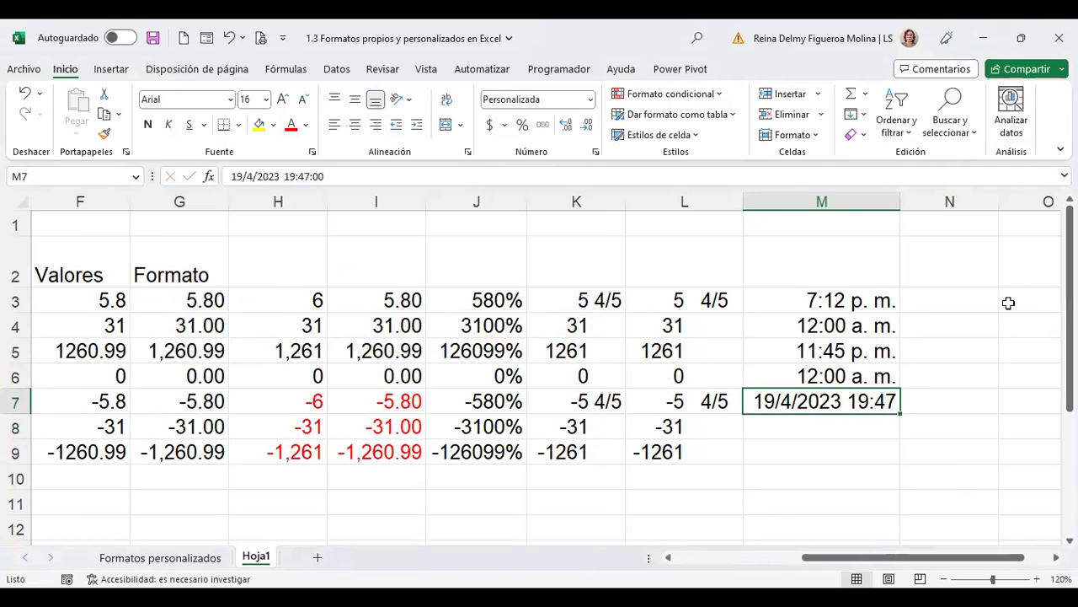
drag(899, 202, 944, 212)
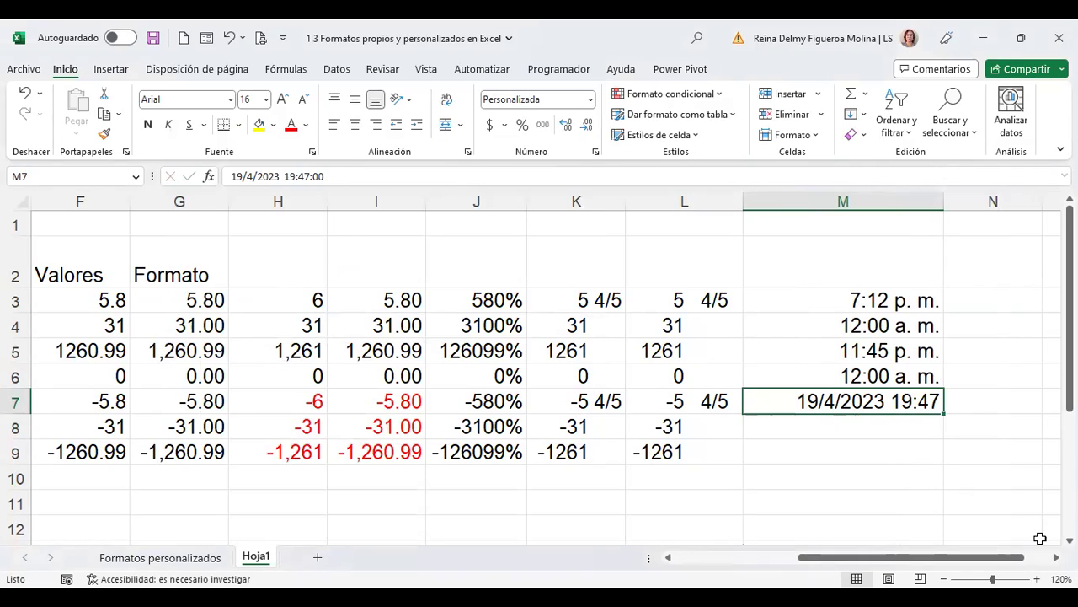
Step: Give M7 the custom 0 "ud." format and tick Reducir hasta ajustar on Alineación
key(ctrl+1)
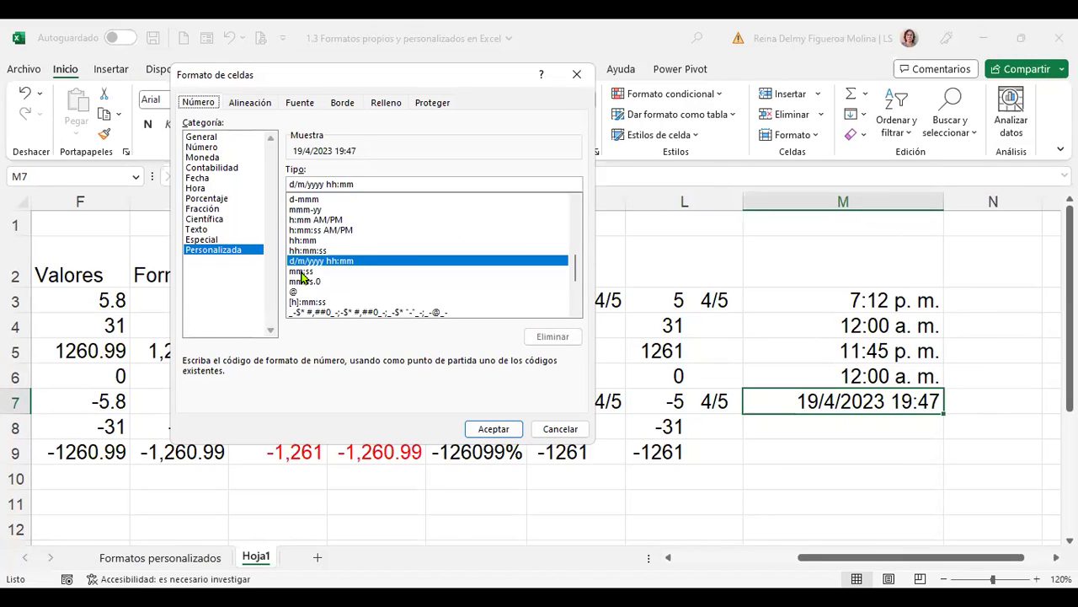
click(302, 272)
click(319, 281)
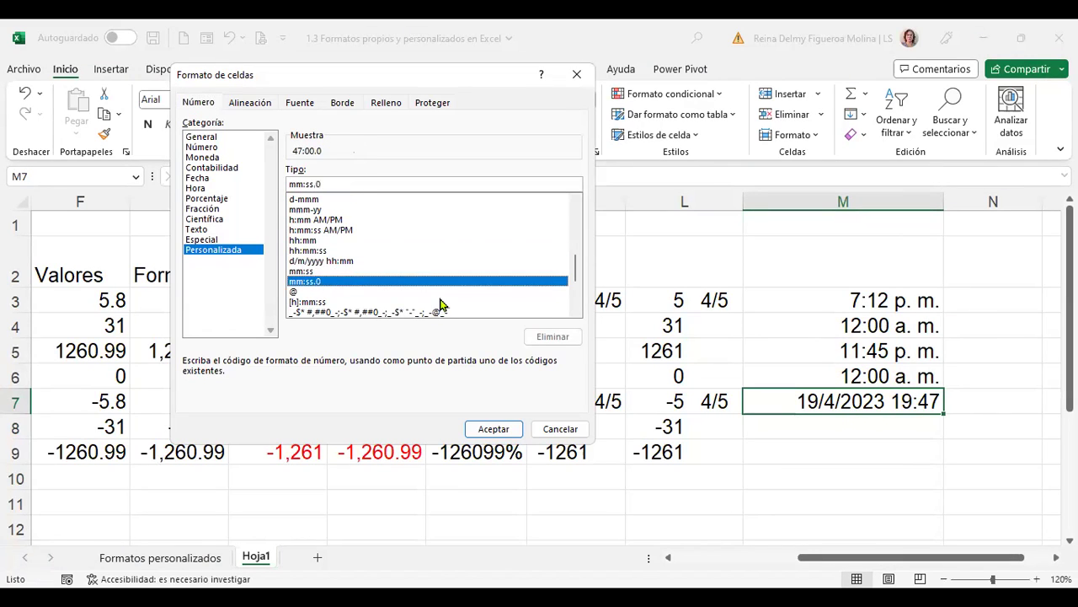
scroll(428, 291, down, 2)
click(299, 230)
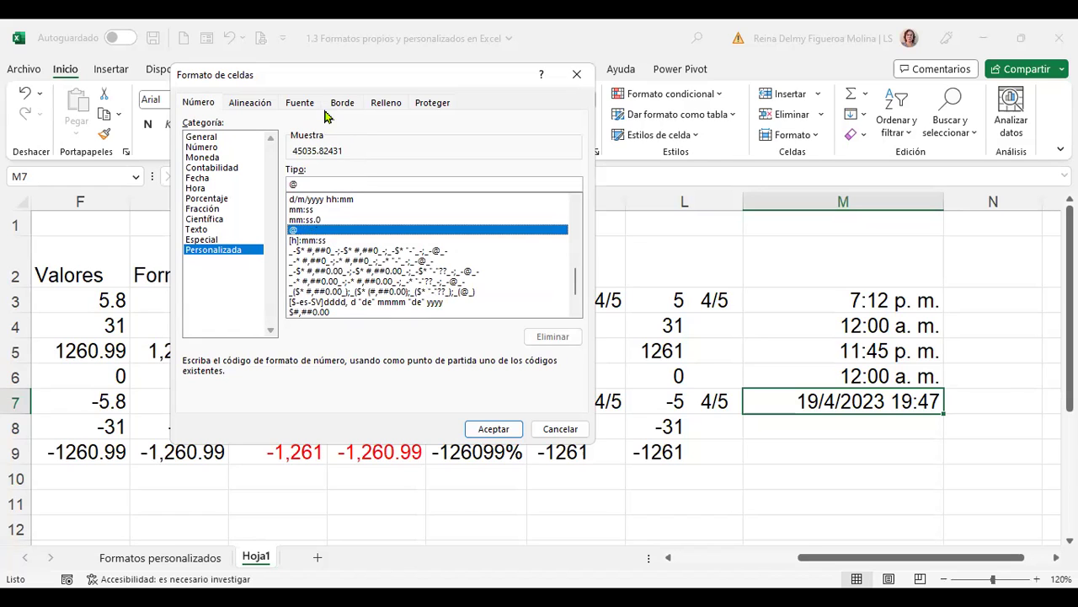
click(317, 241)
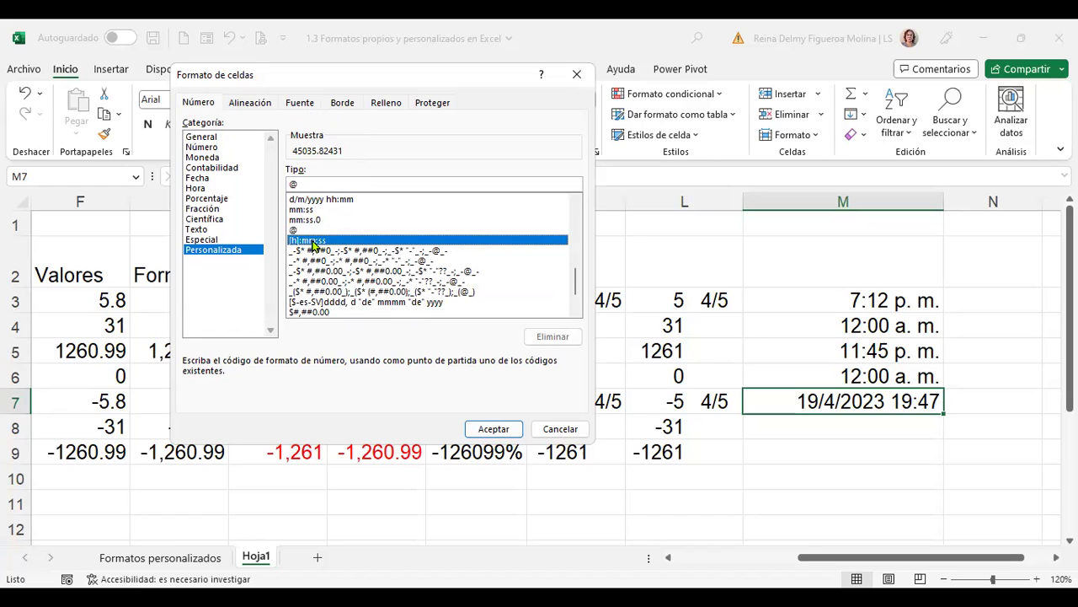
scroll(428, 295, down, 2)
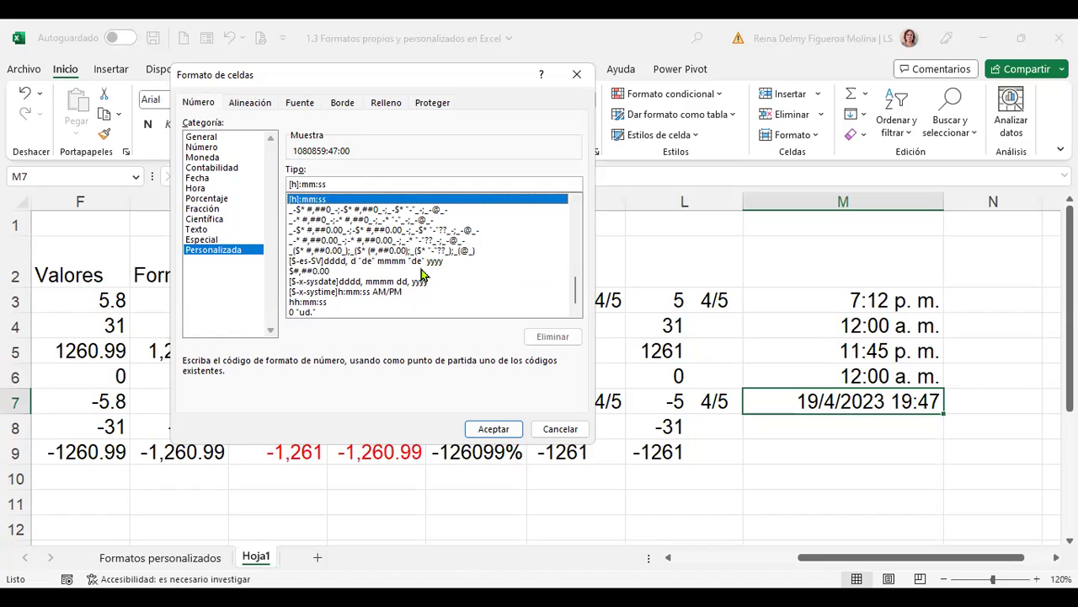
click(309, 313)
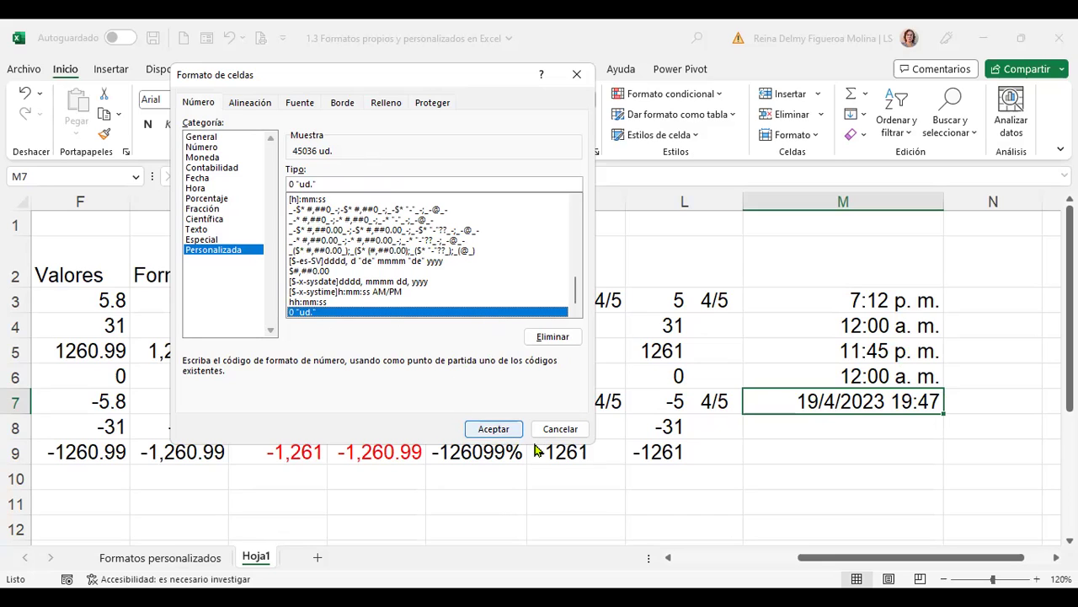
click(258, 101)
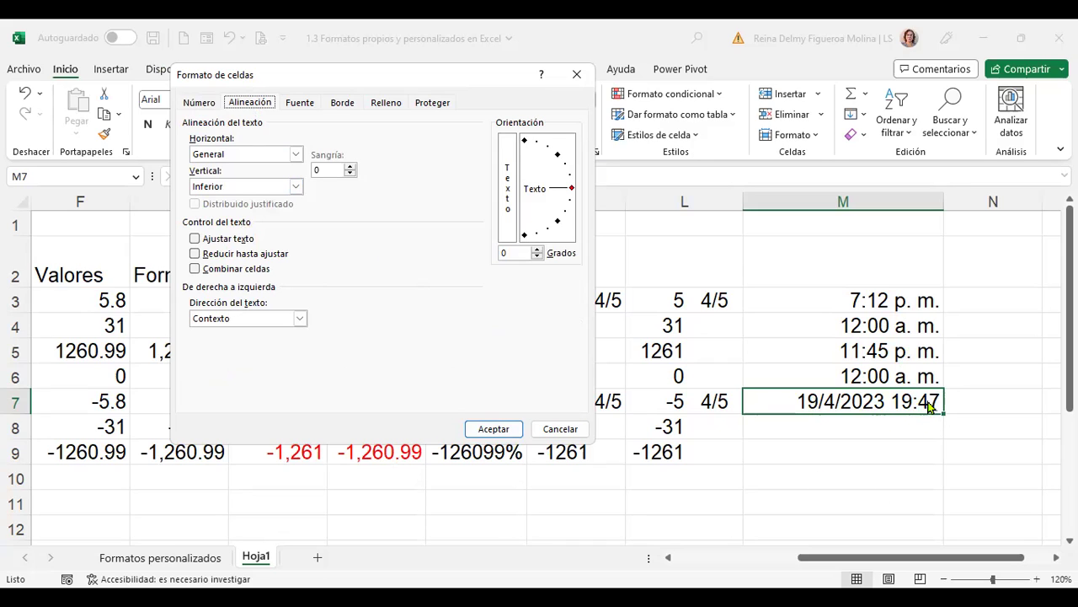
click(231, 256)
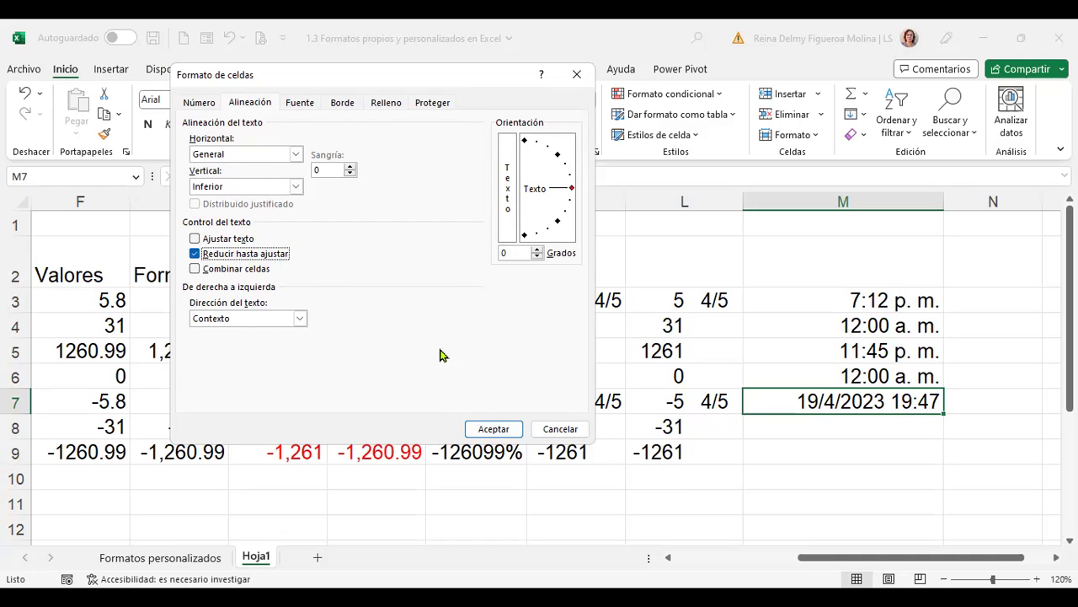
click(495, 429)
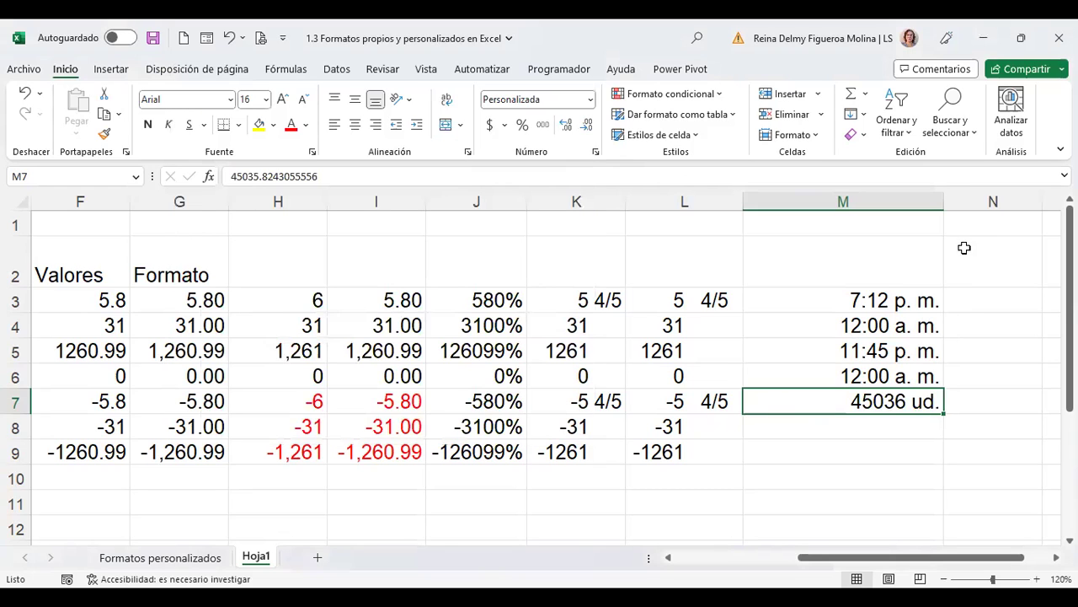
click(958, 196)
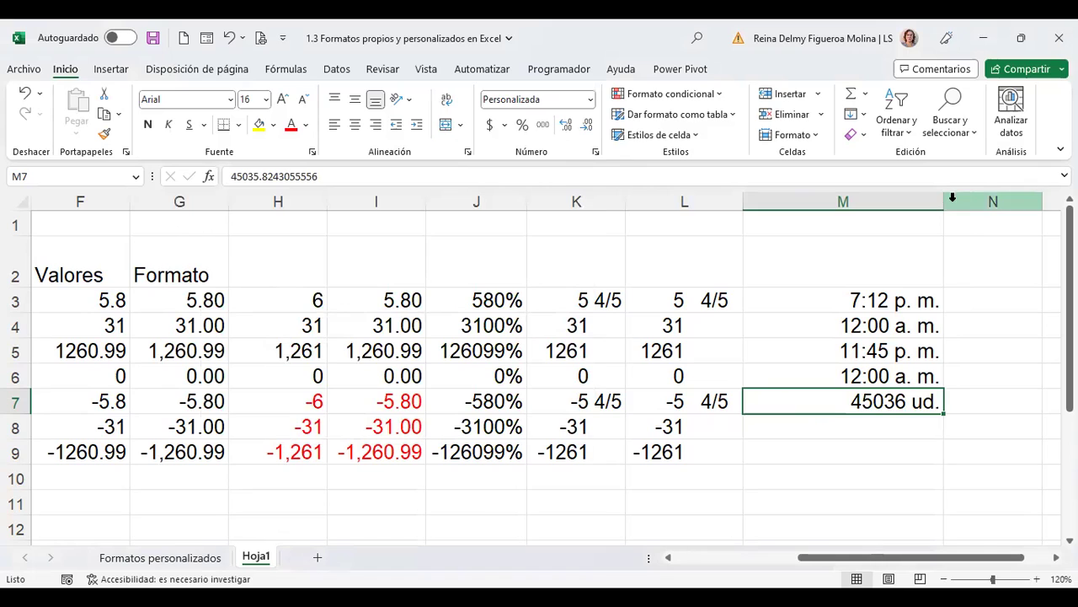
drag(947, 202, 859, 205)
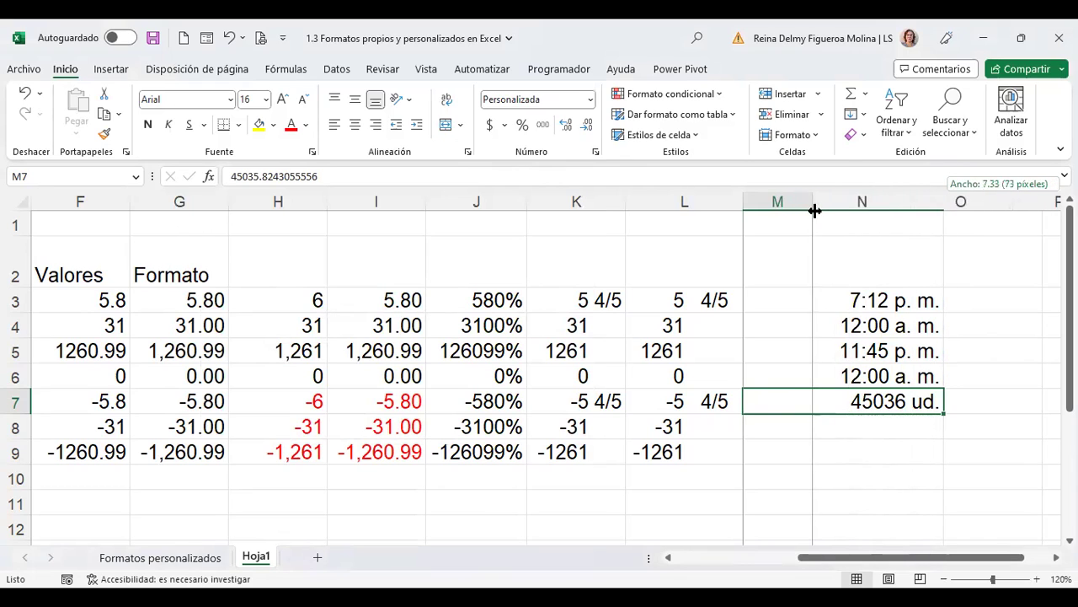
drag(859, 206, 791, 205)
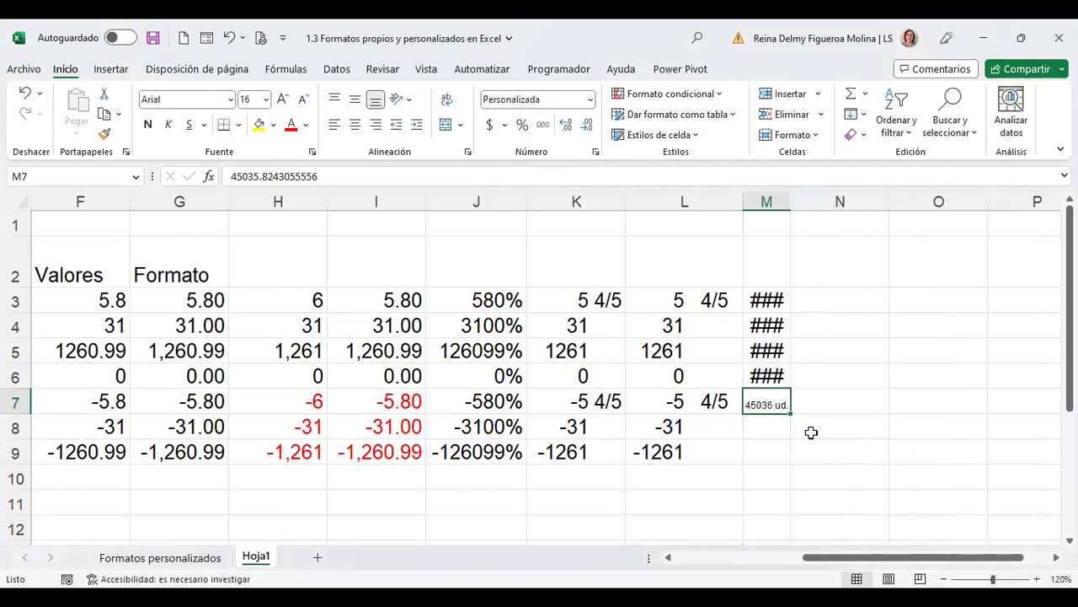
click(774, 300)
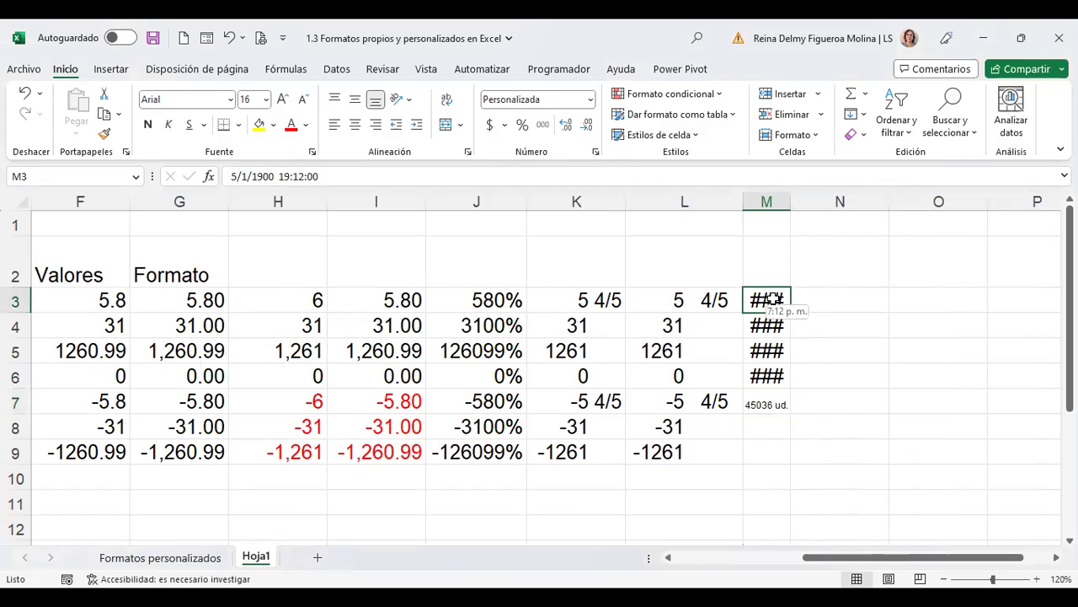
click(765, 403)
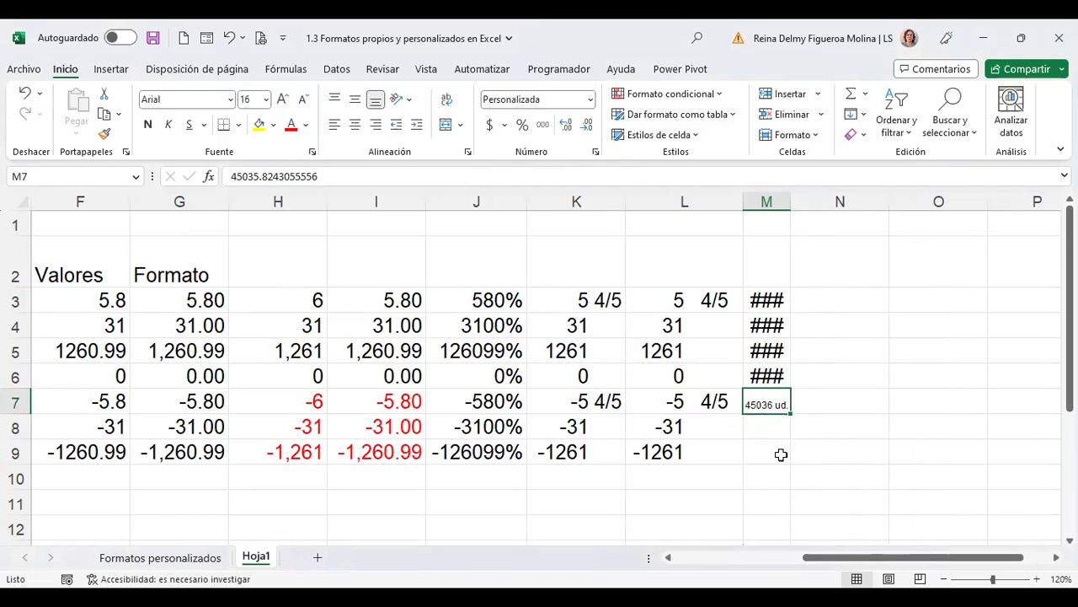
drag(791, 204, 839, 211)
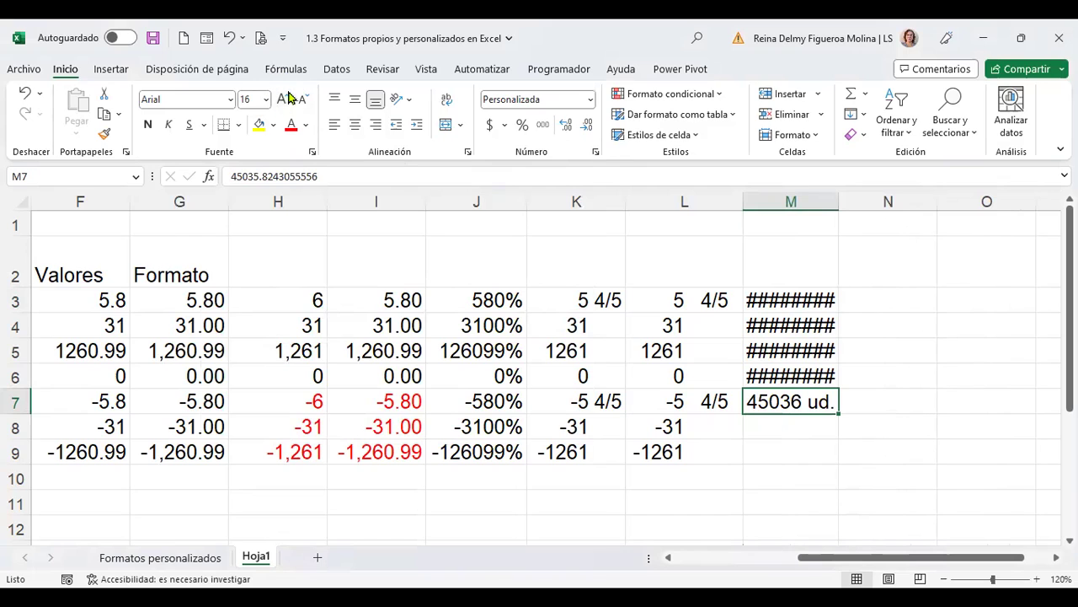
mouse_move(838, 202)
mouse_down()
mouse_move(931, 211)
mouse_move(788, 211)
mouse_up()
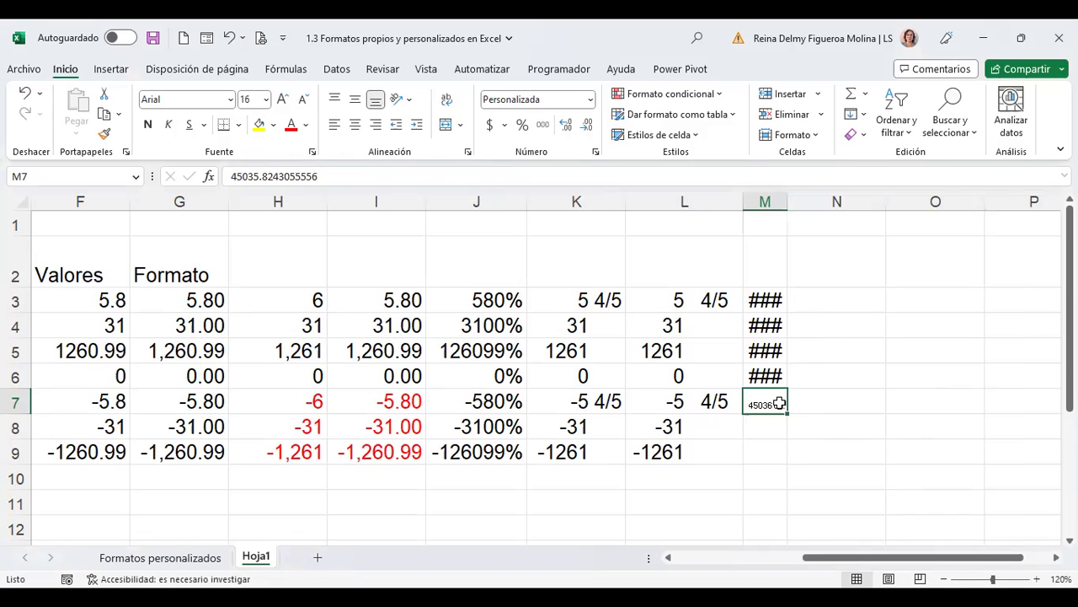
key(ctrl+1)
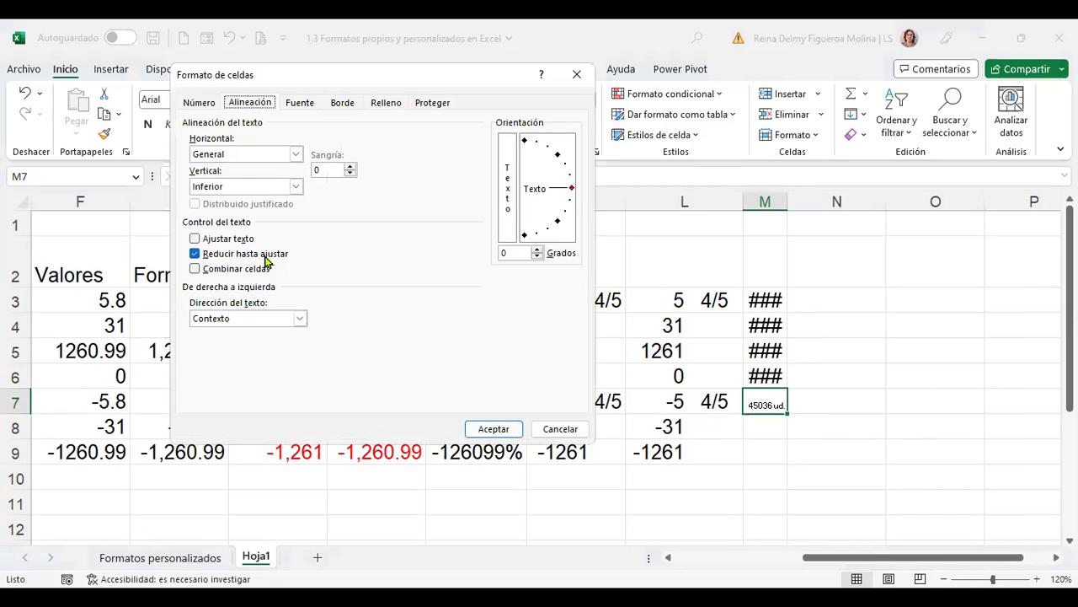
click(560, 429)
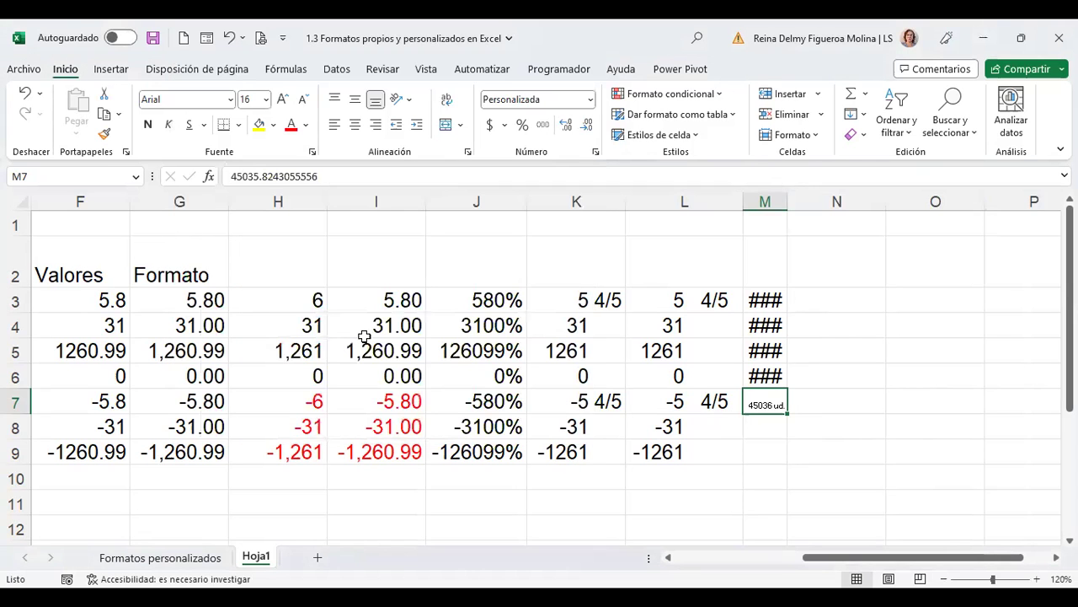
key(ctrl+Home)
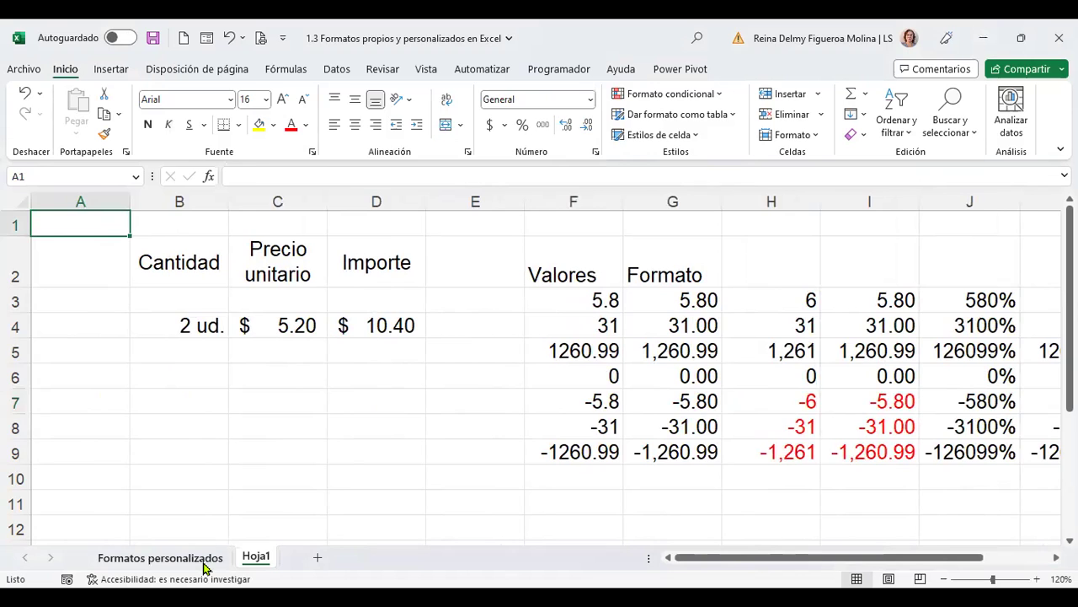
Step: Autofit column M on Hoja1 to show its times and 45036 ud., then return to A1
click(204, 565)
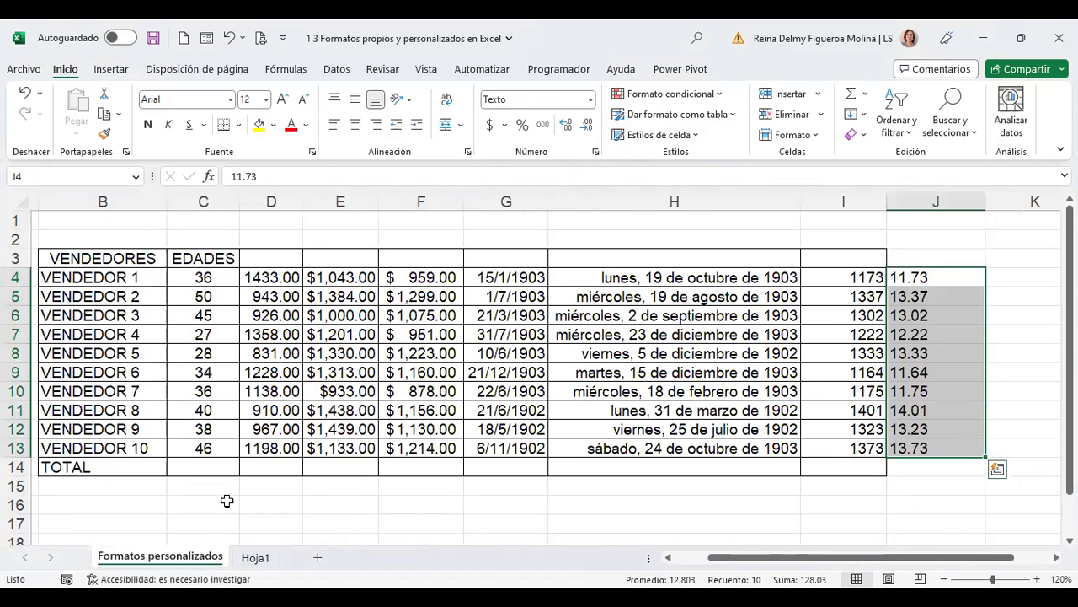
click(255, 557)
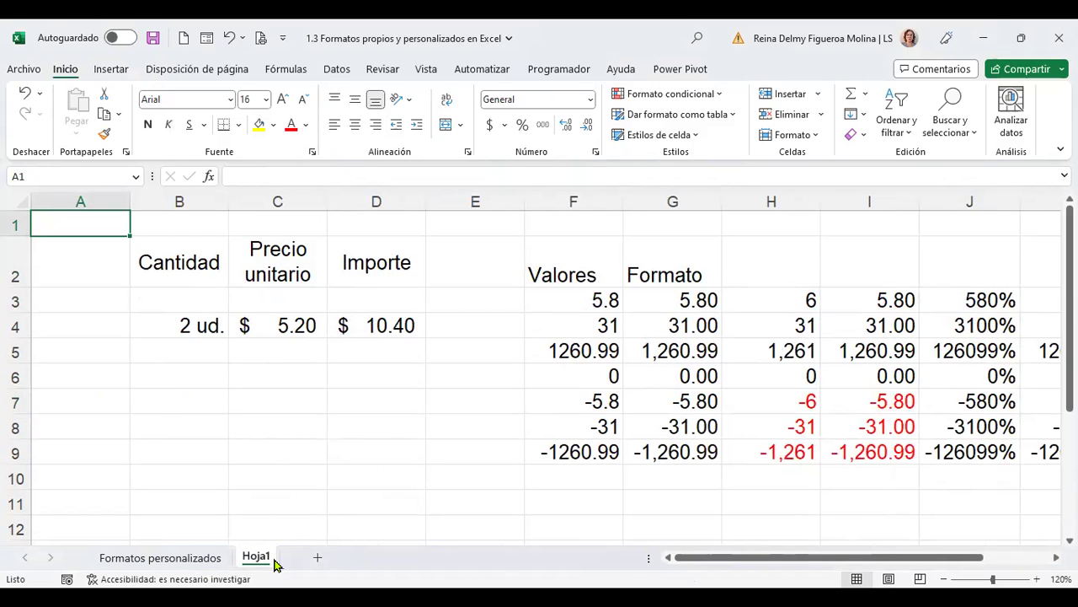
scroll(743, 421, right, 2)
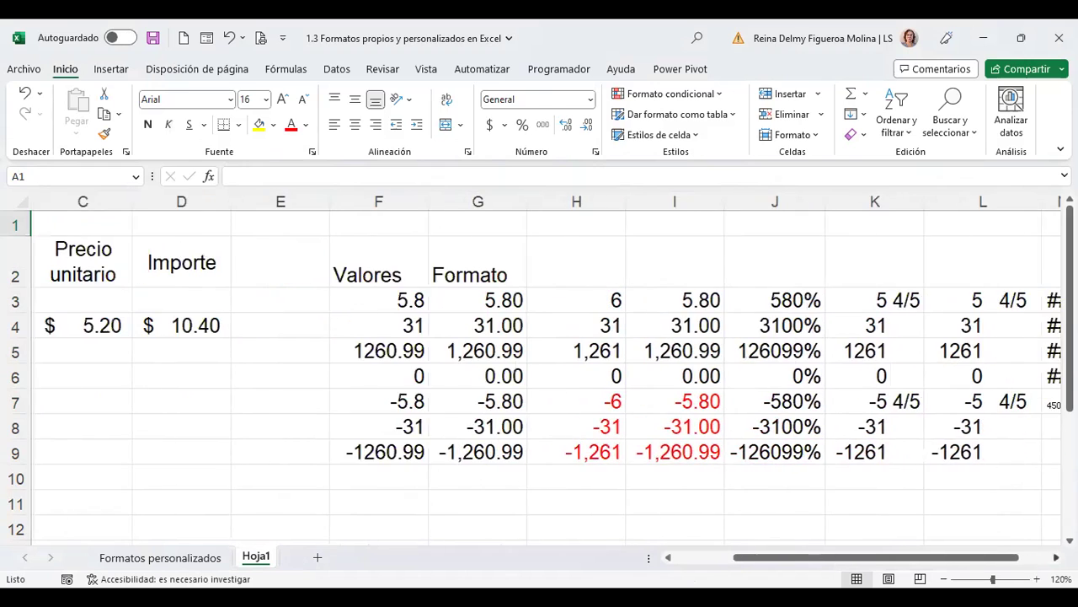
scroll(743, 421, right, 3)
scroll(743, 421, right, 2)
click(586, 300)
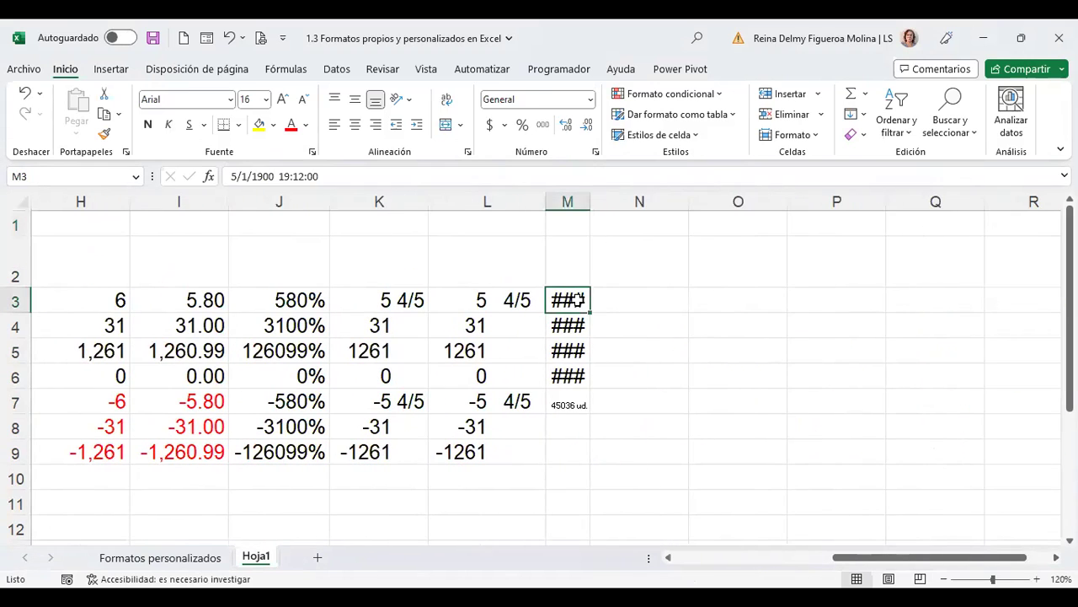
double_click(593, 202)
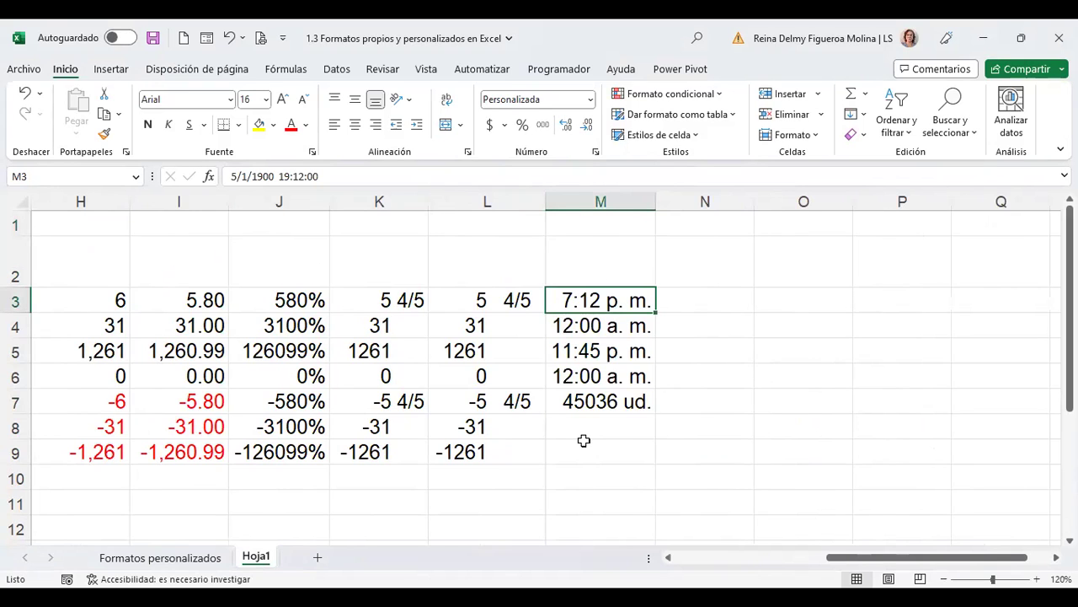
key(ctrl+Home)
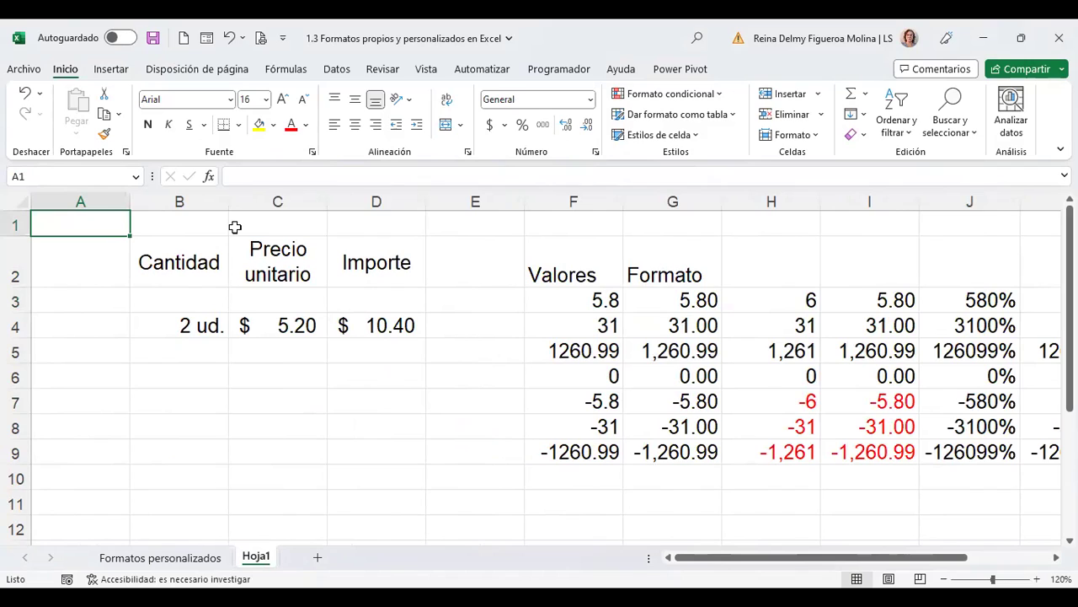
Step: Type the title DETALLE DE VENTAS in B1, checking that C1 and D1 are empty
key(Right)
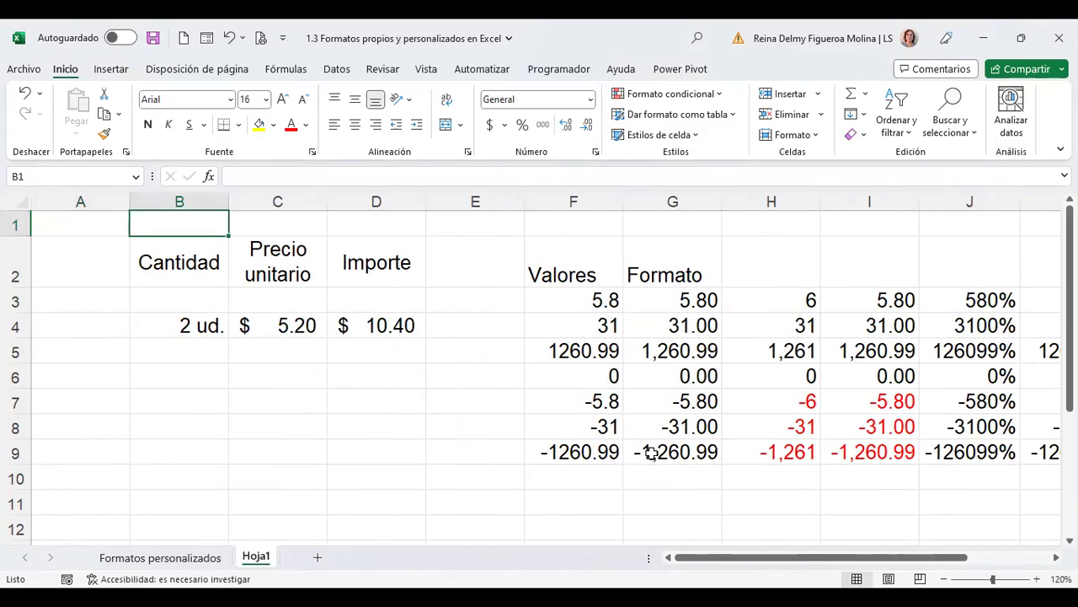
text(E)
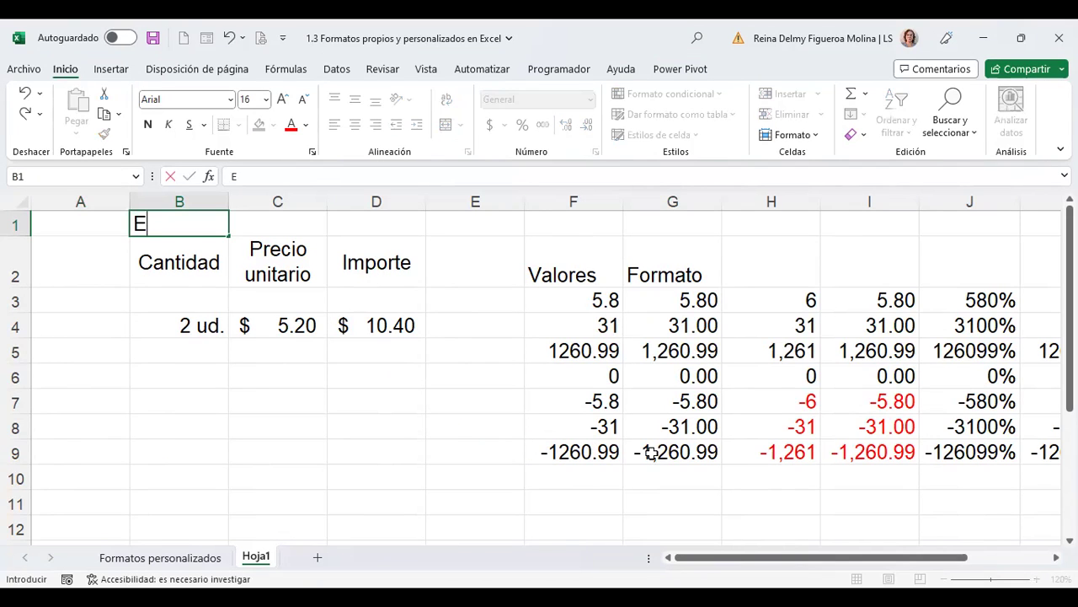
text(TALLE DE VENTAS)
key(Return)
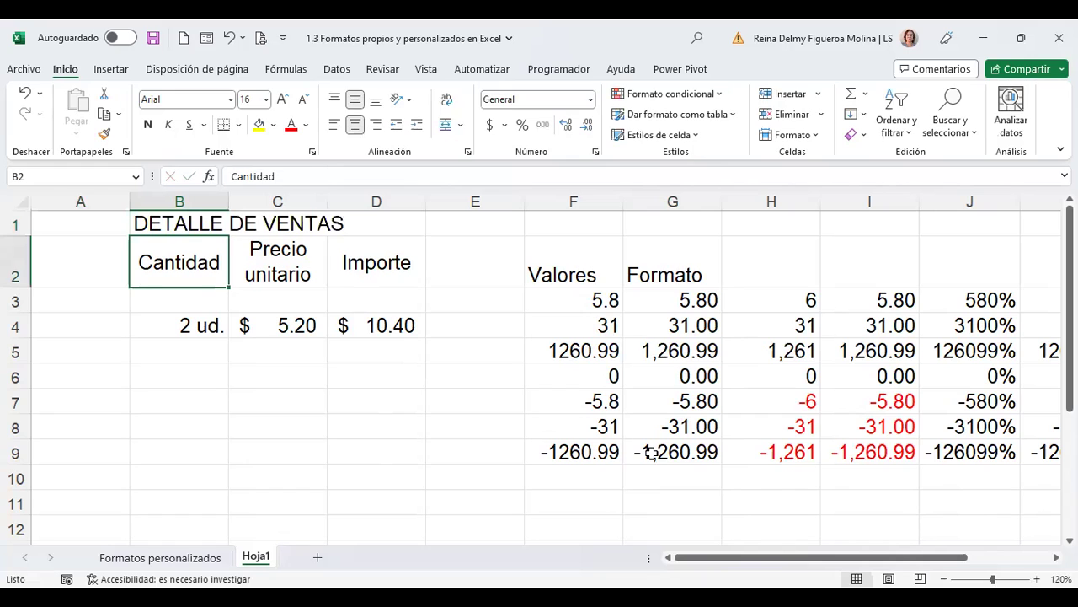
key(Up)
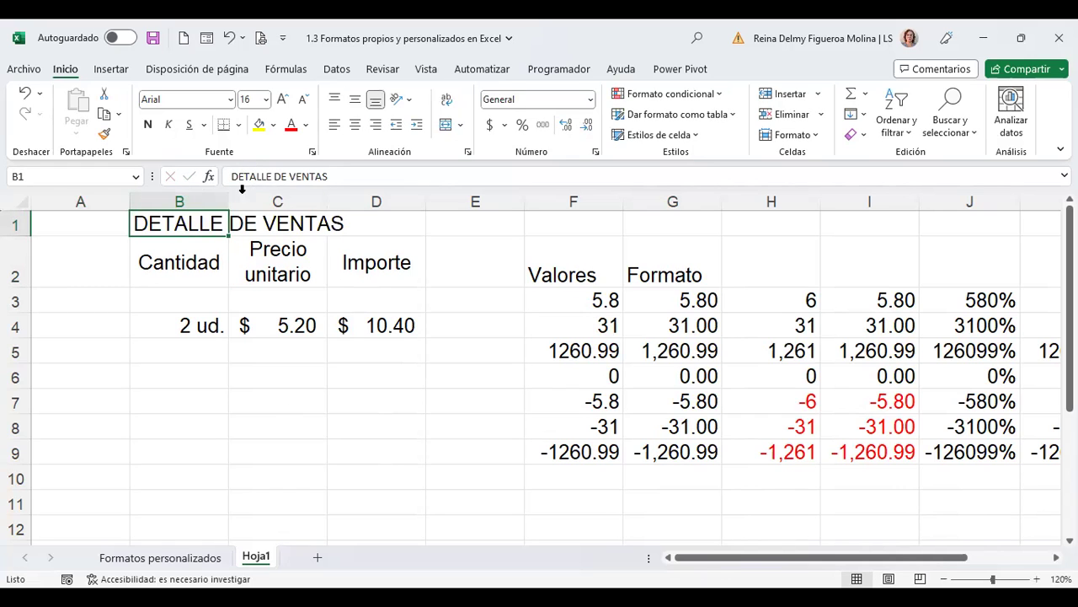
click(271, 216)
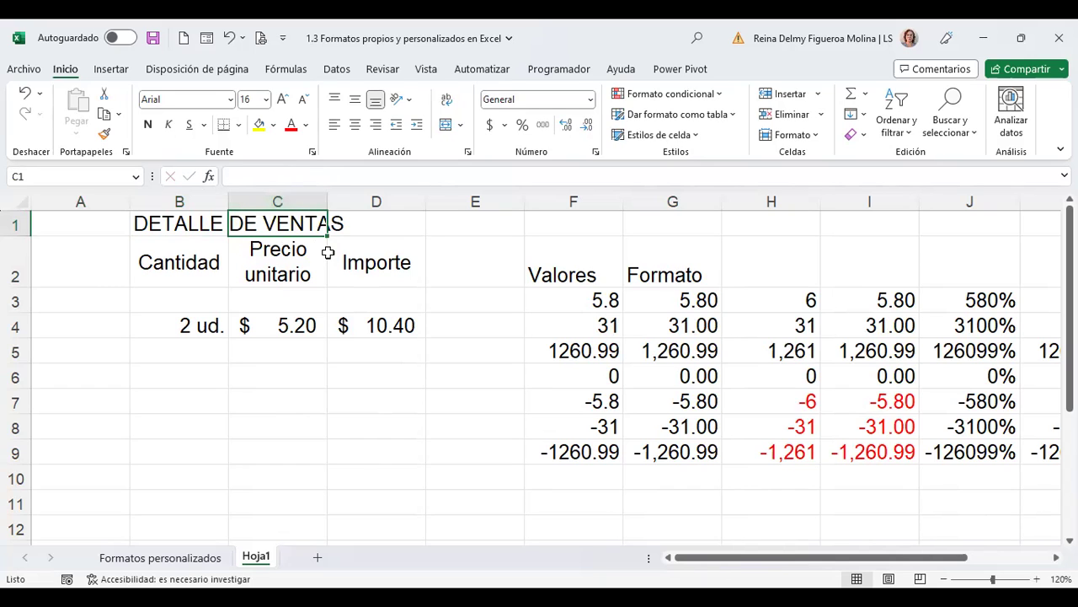
click(385, 225)
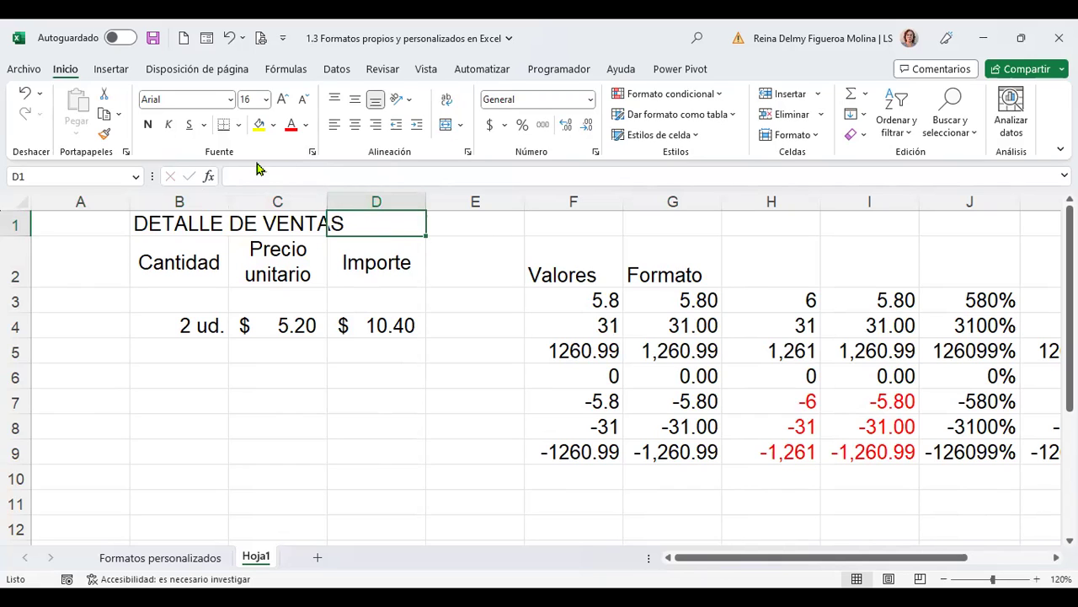
click(183, 229)
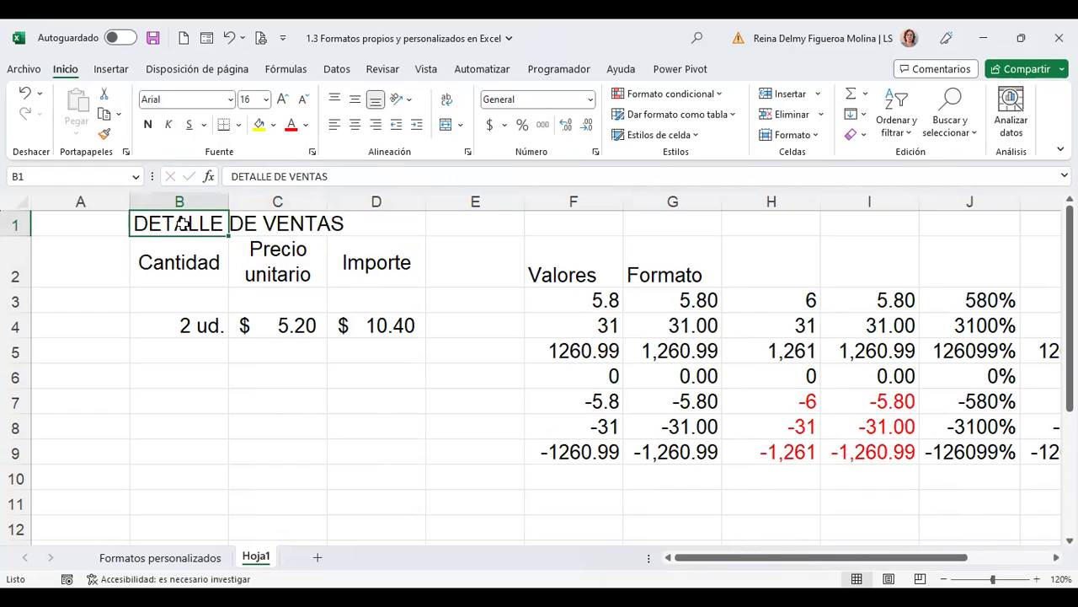
Step: Merge B1:D1 with Combinar celdas so the title spans all three cells
drag(182, 225, 378, 225)
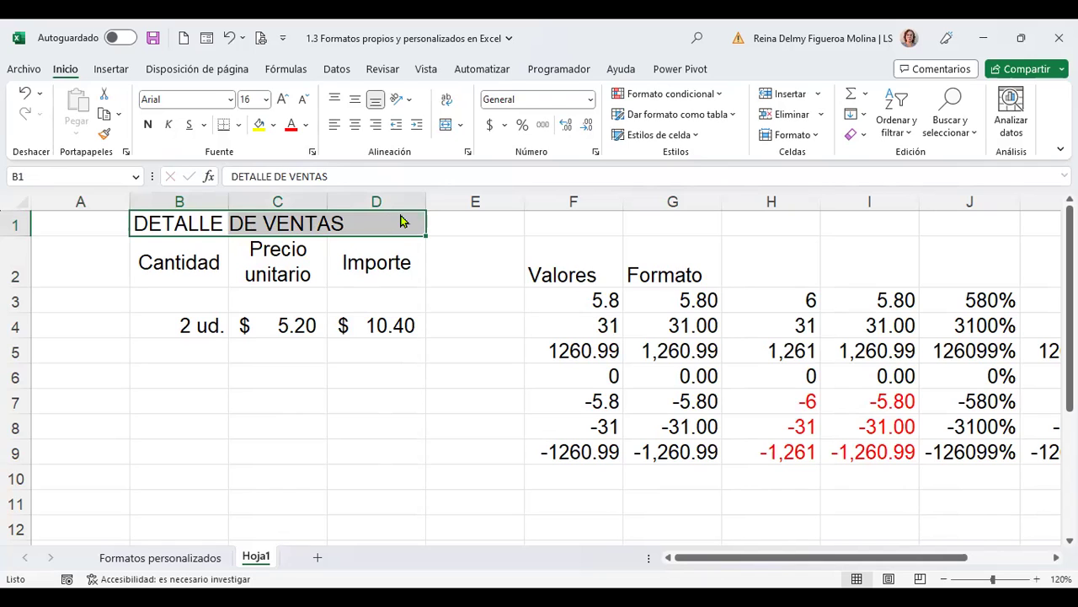
key(ctrl+1)
click(232, 269)
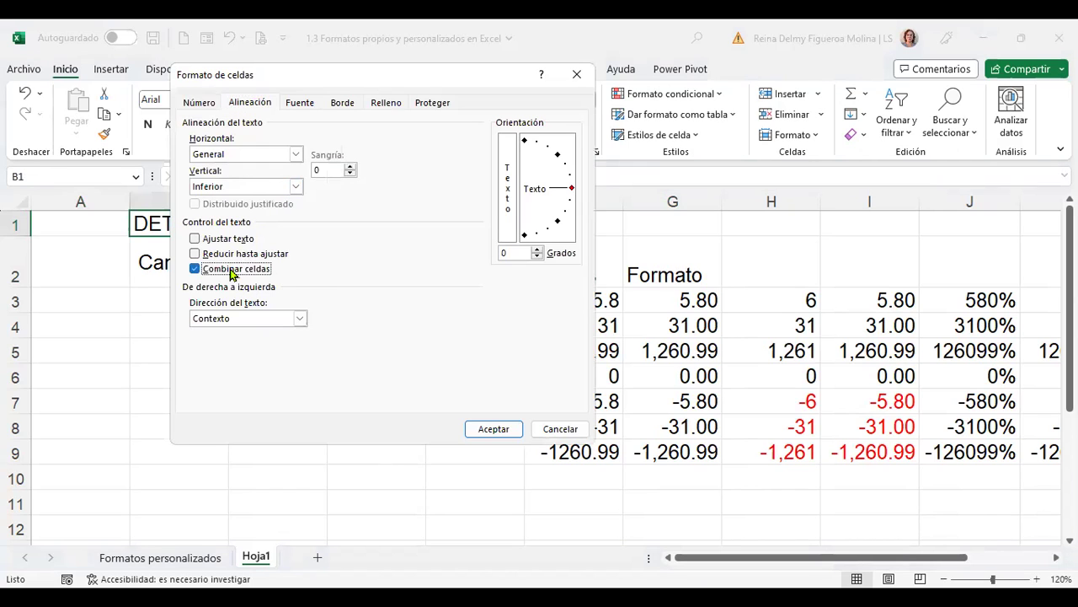
click(502, 430)
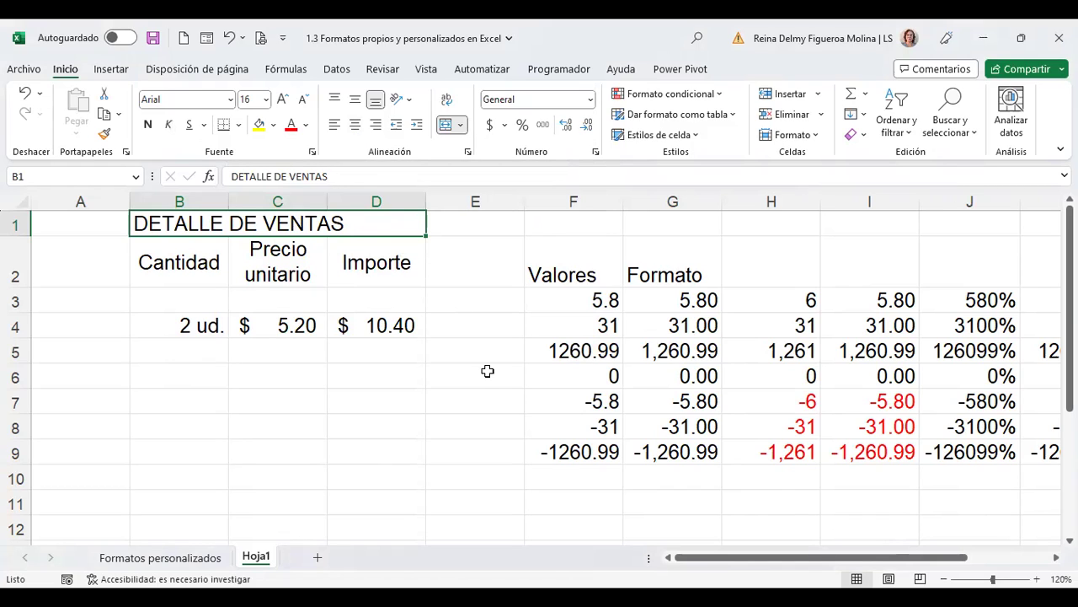
Step: Undo the earlier merge, then re-merge and centre DETALLE DE VENTAS across B1:D1 and open Formato de celdas
key(ctrl+z)
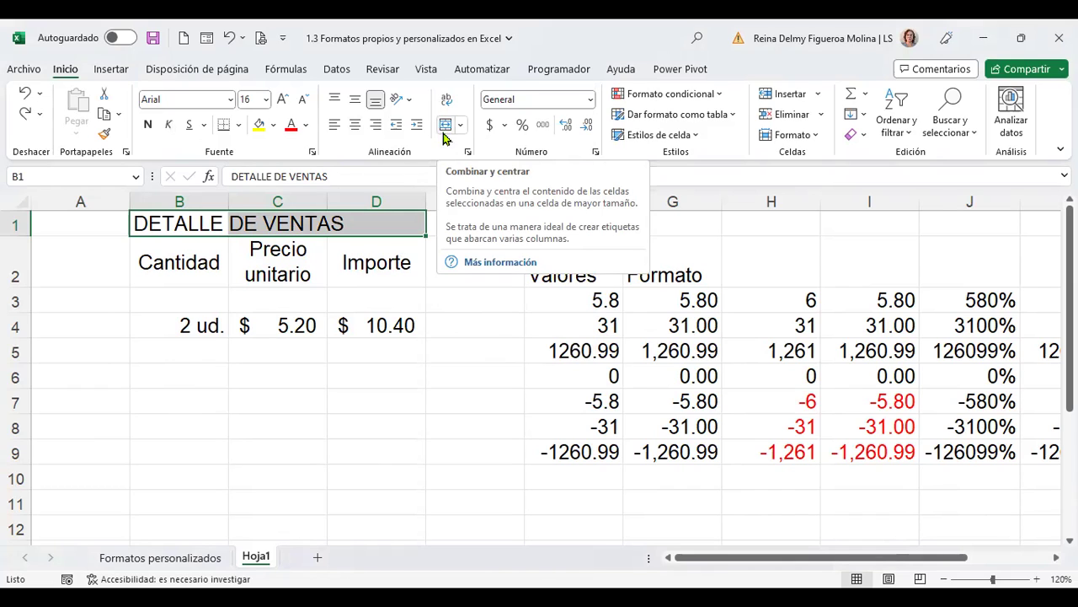
click(447, 126)
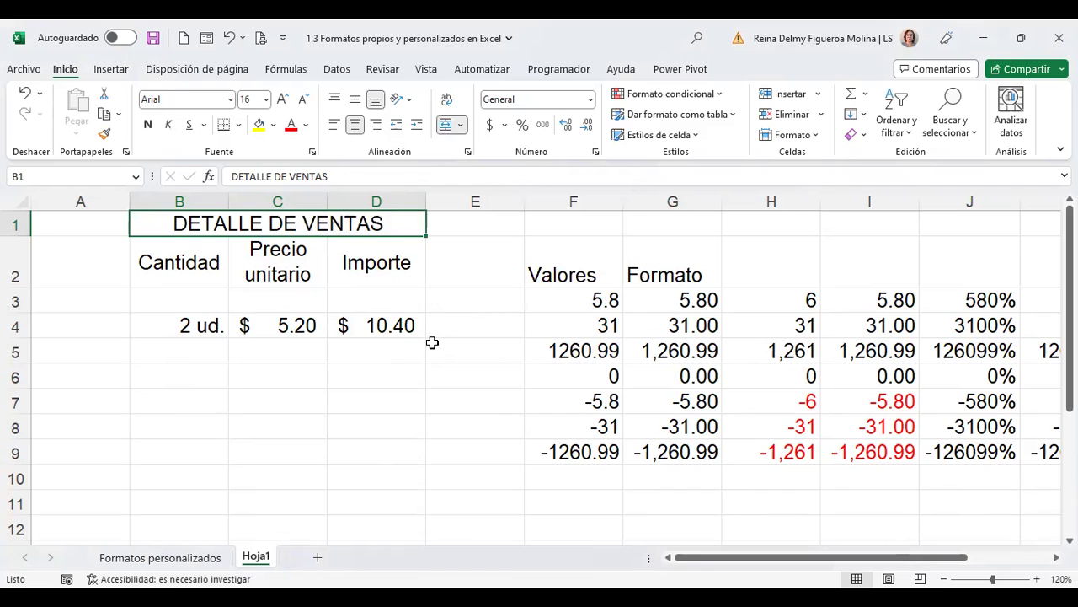
key(ctrl+1)
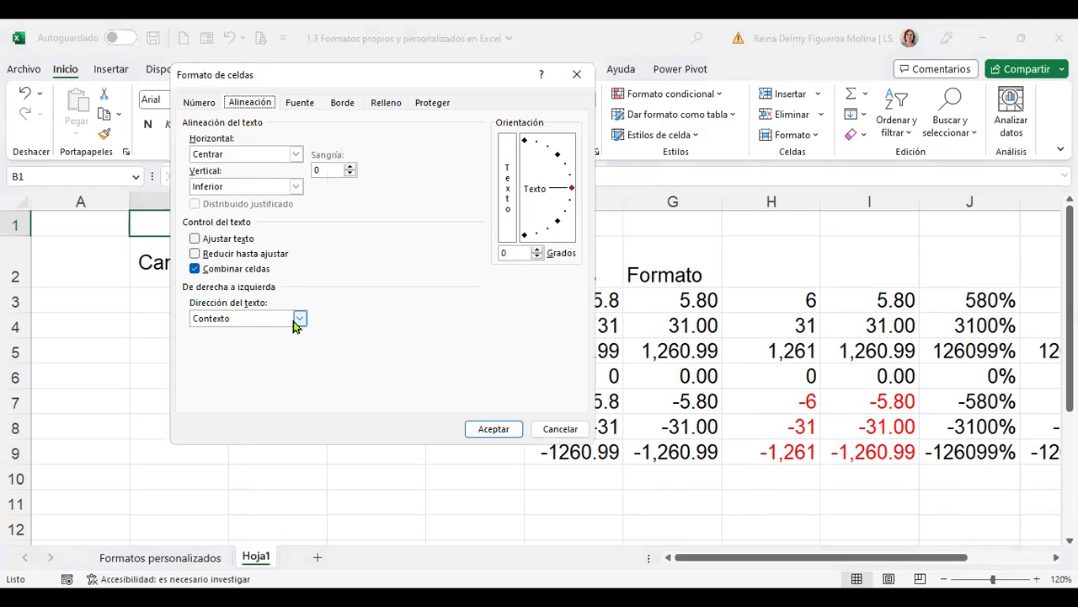
Step: Try left-to-right and then right-to-left text direction on the merged title
click(298, 320)
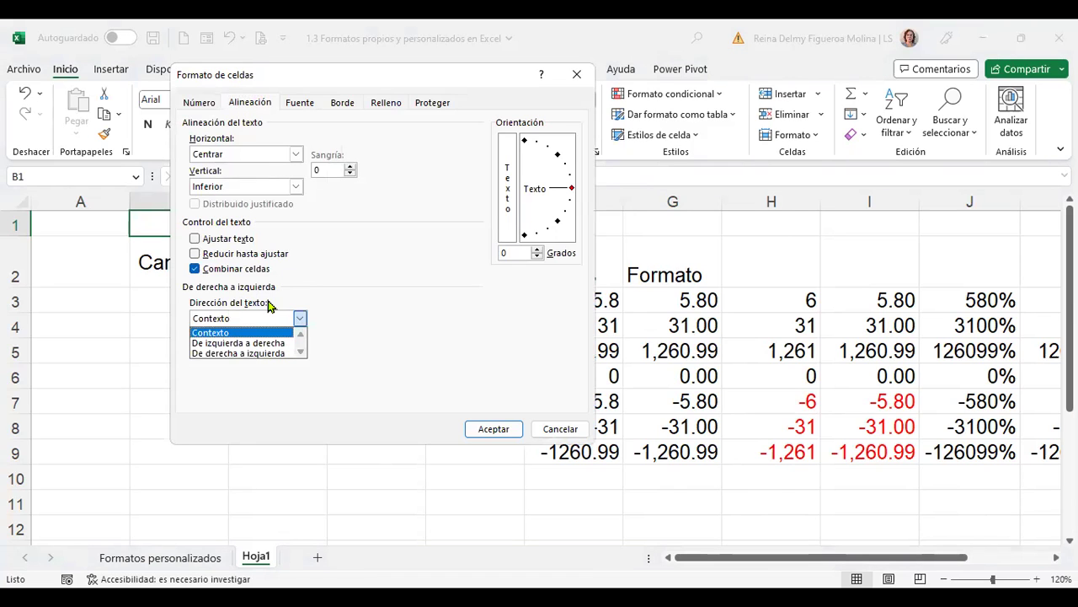
click(243, 345)
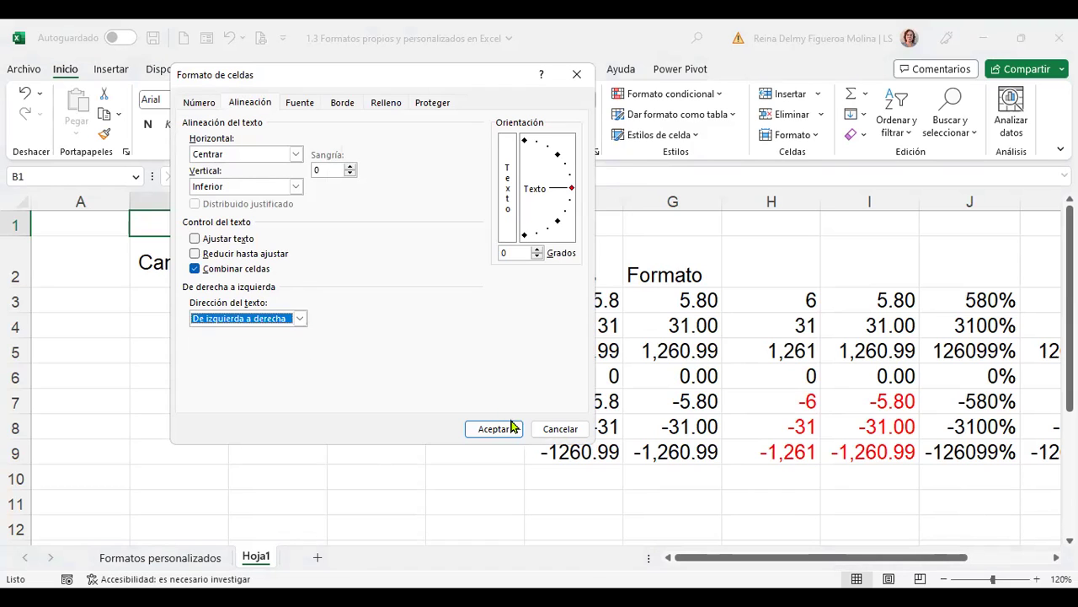
click(494, 429)
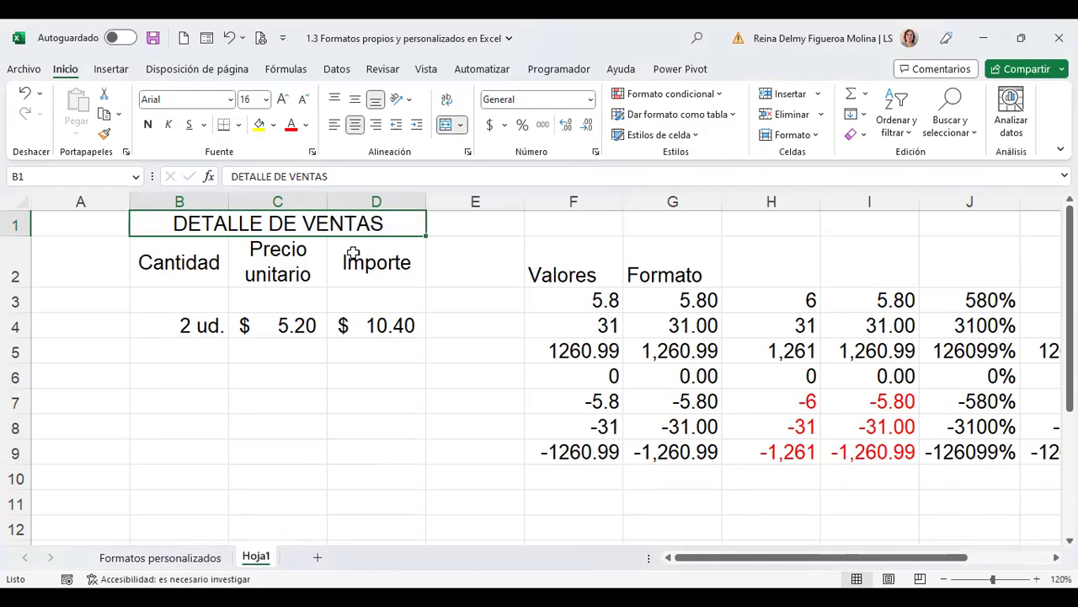
key(ctrl+1)
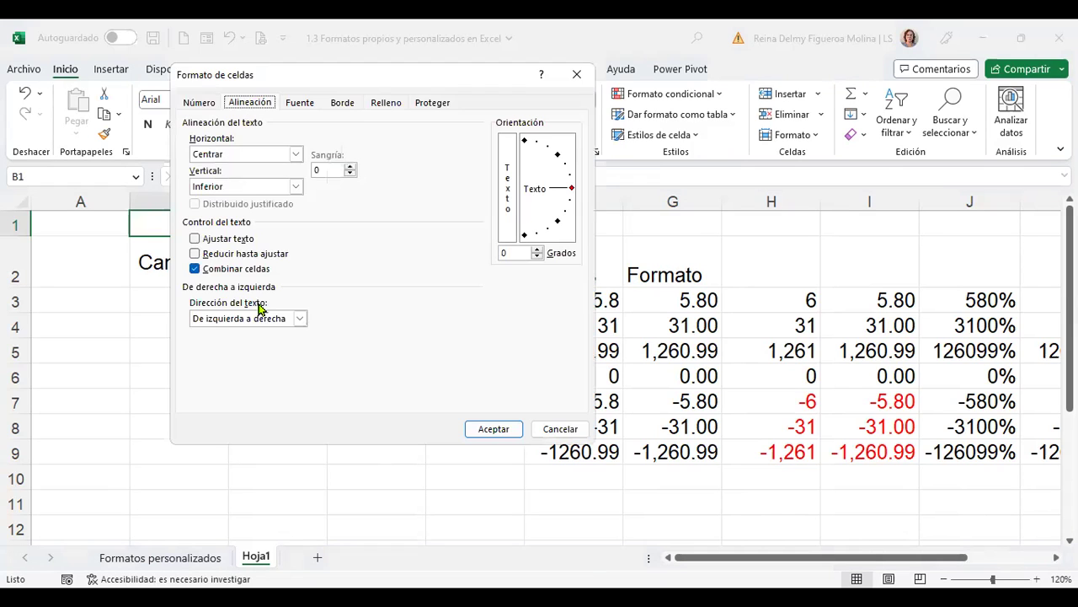
click(260, 319)
click(257, 353)
click(494, 429)
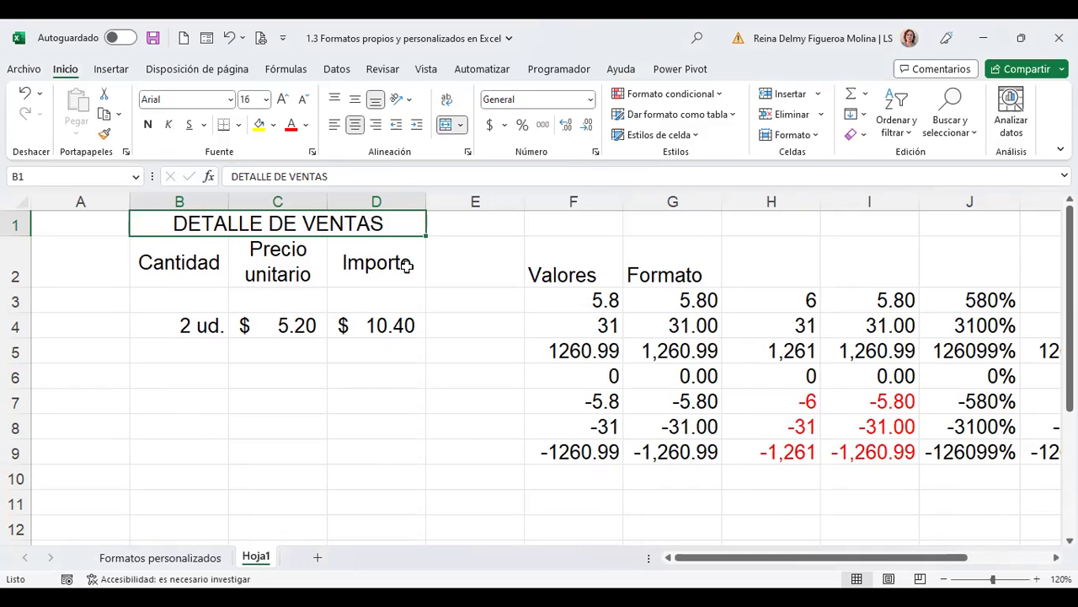
Step: Apply vertical stacked text orientation to the title, undo it, and copy the merged title
key(ctrl+1)
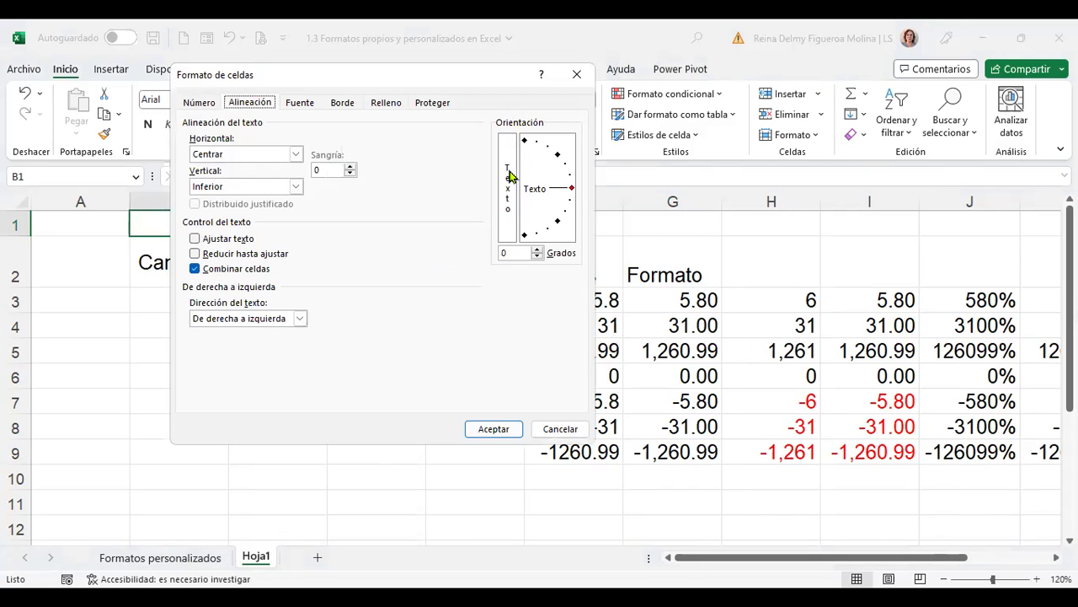
click(508, 196)
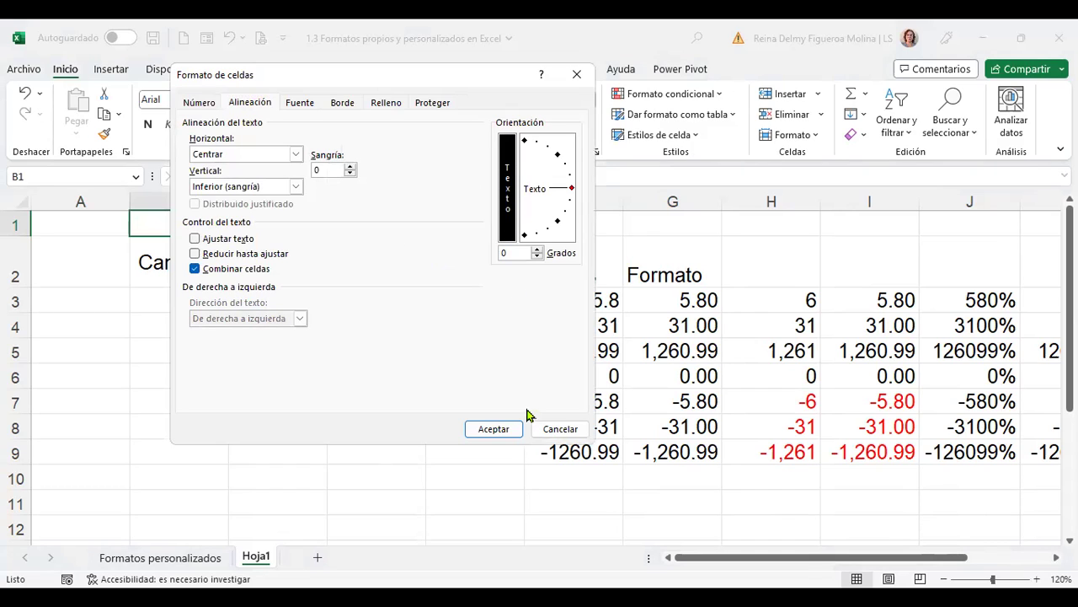
click(490, 428)
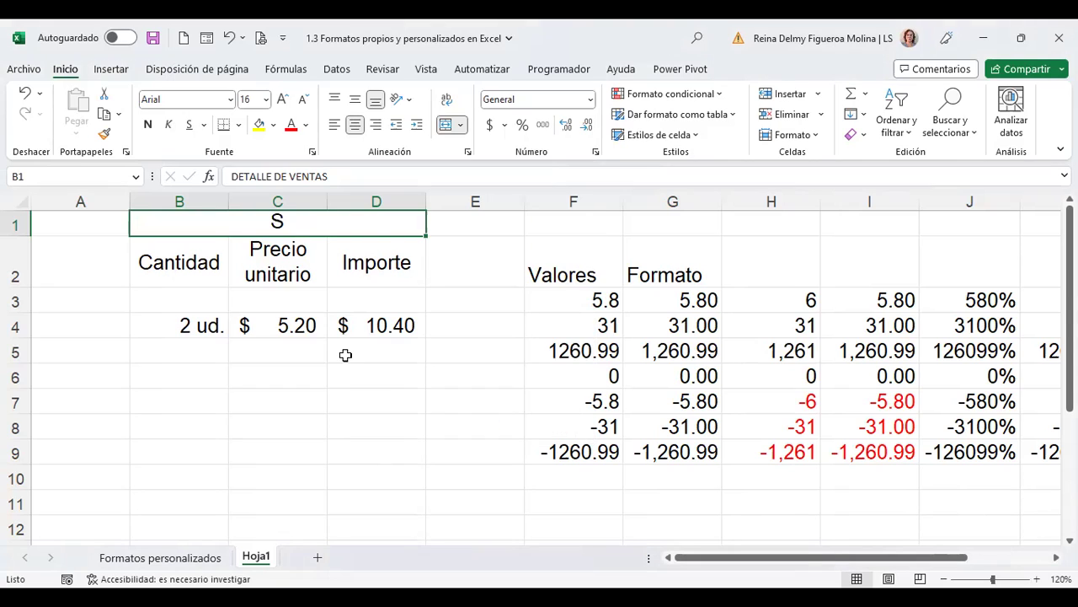
key(ctrl+z)
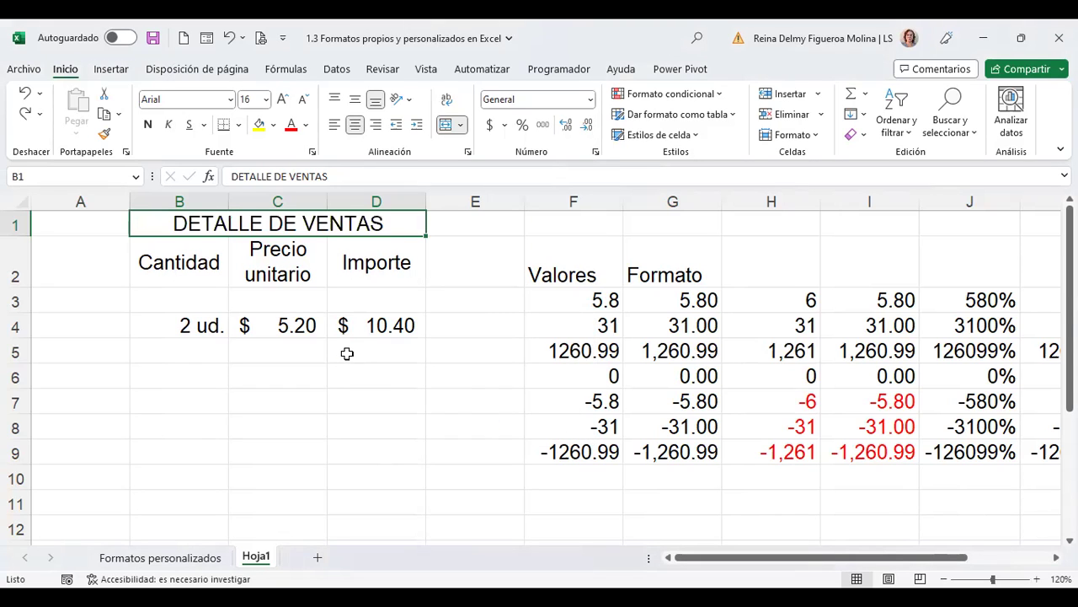
key(ctrl+c)
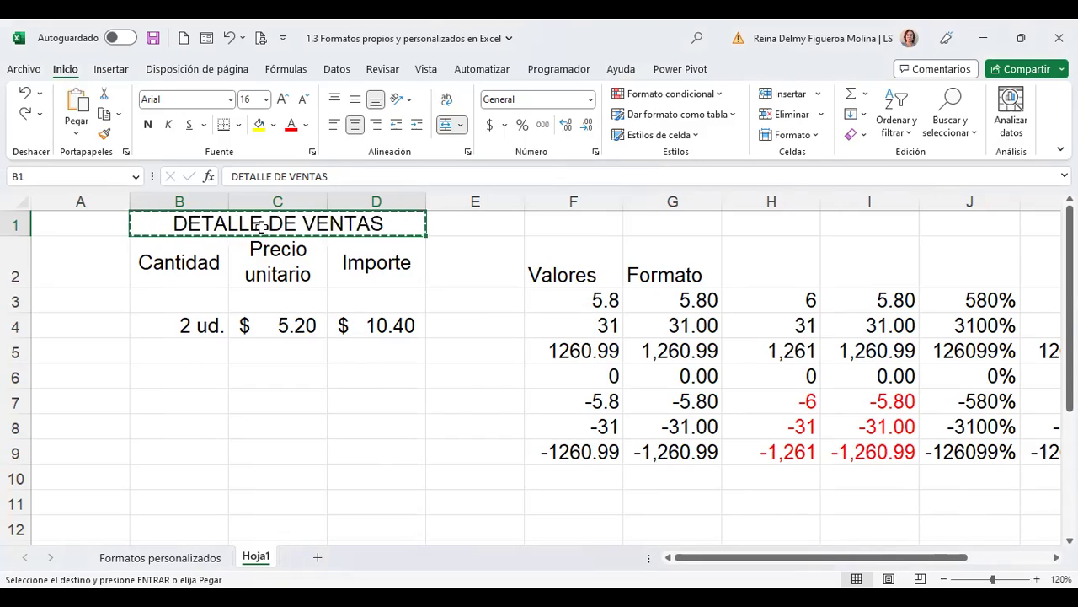
Step: Try pasting the title at A1 and dismiss the merged-cell warning
click(85, 222)
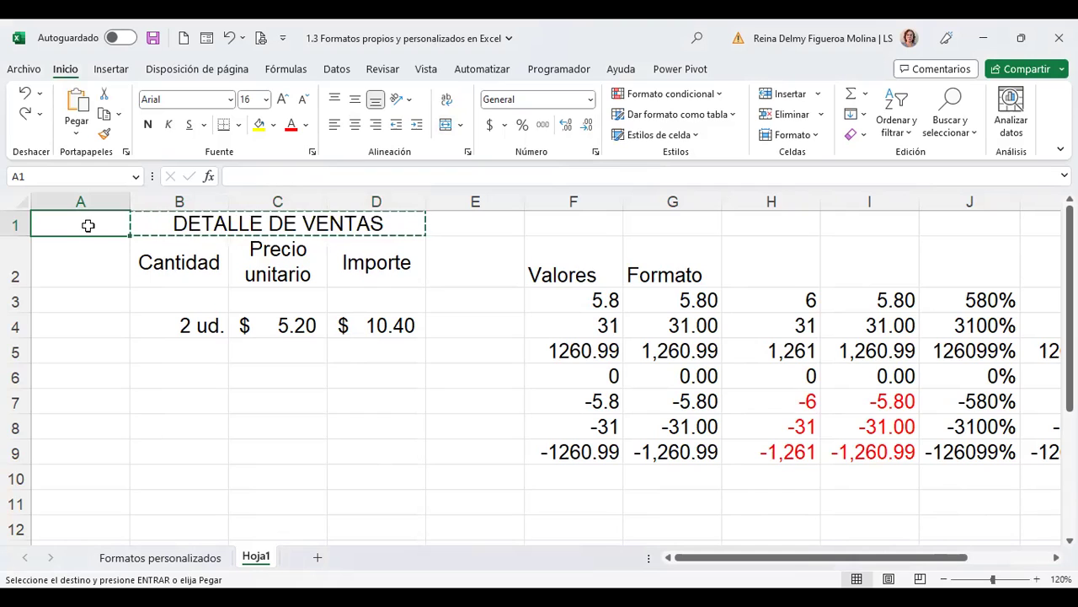
key(Return)
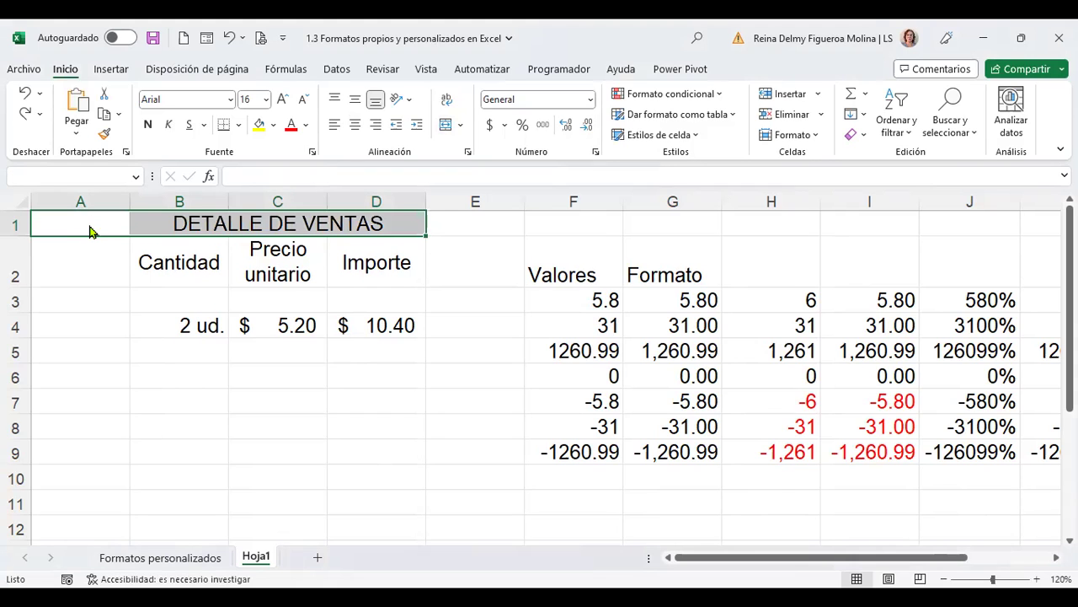
key(Return)
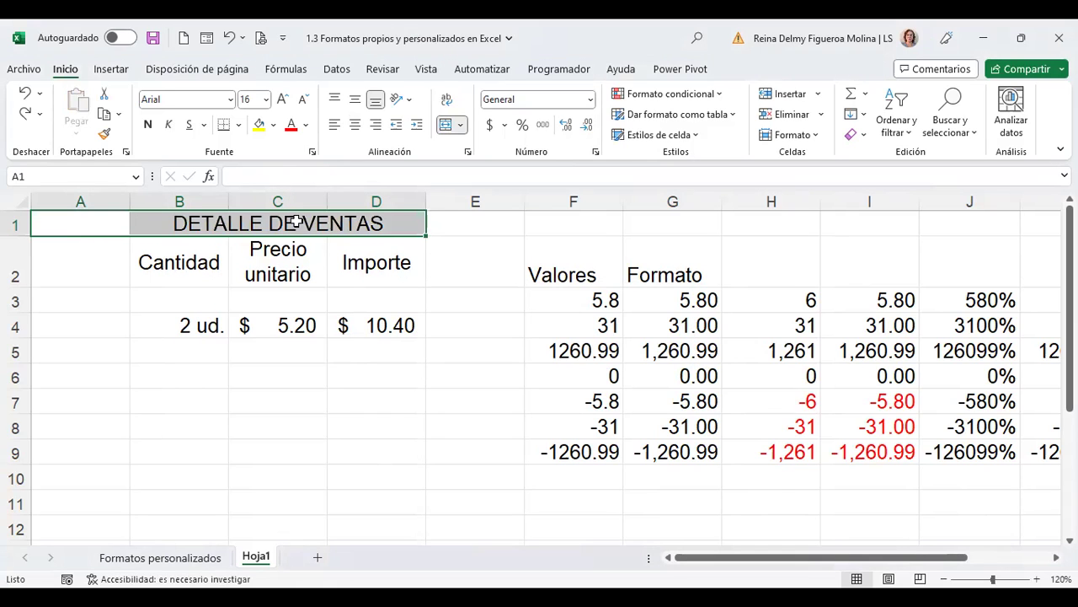
Step: Copy the B1 title into A11 and choose vertical stacked text orientation for it
click(252, 225)
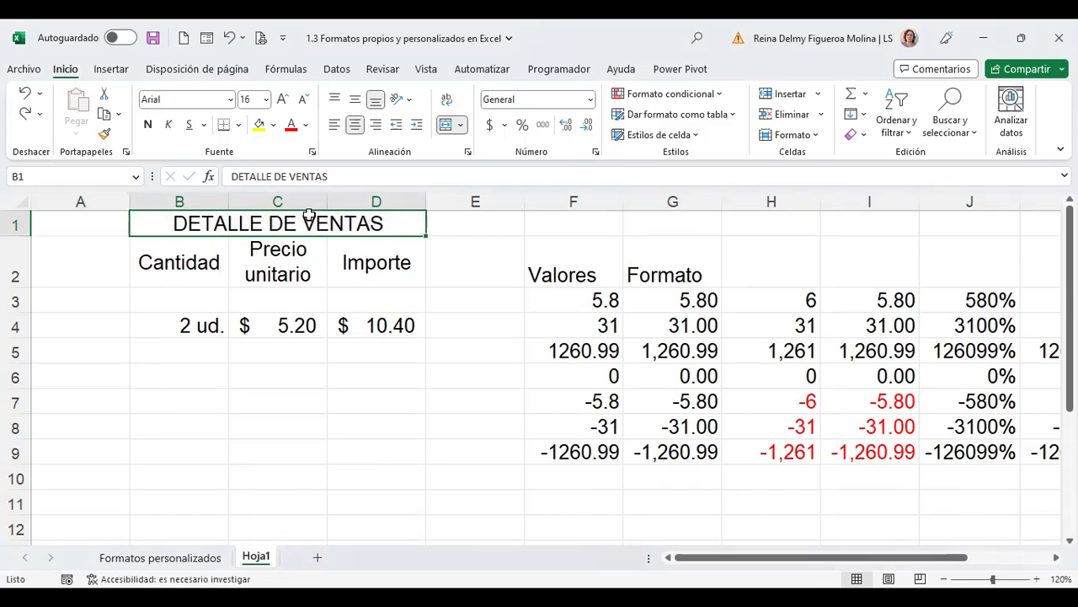
key(ctrl+c)
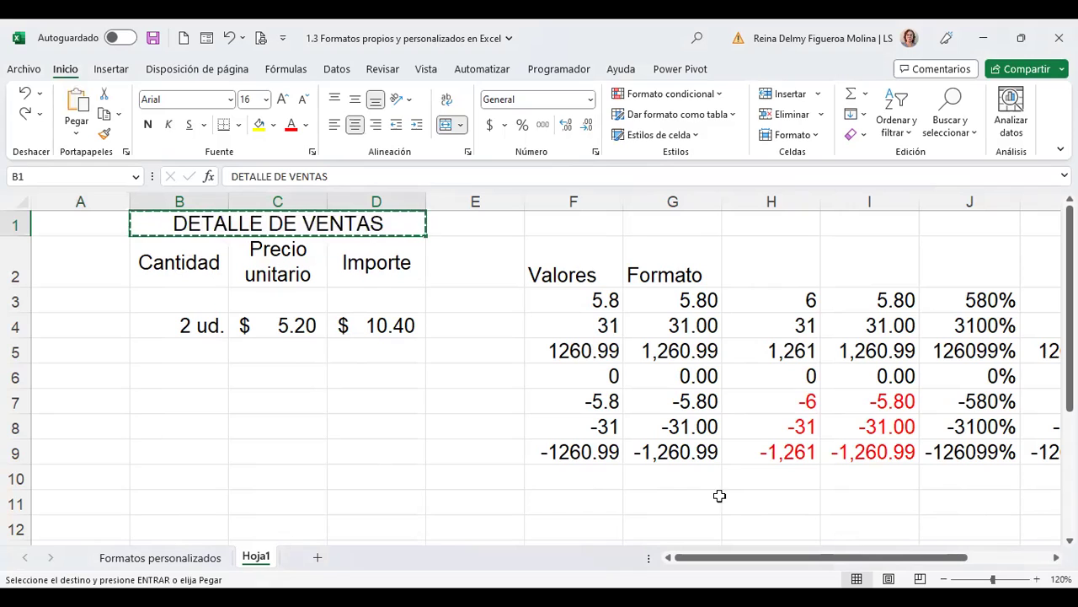
click(87, 501)
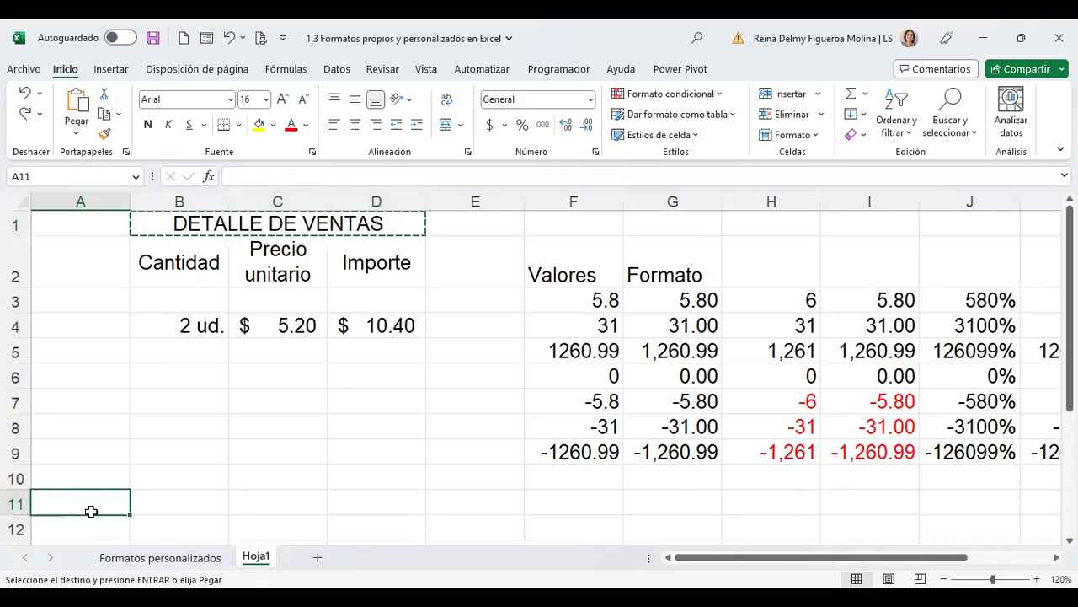
key(ctrl+v)
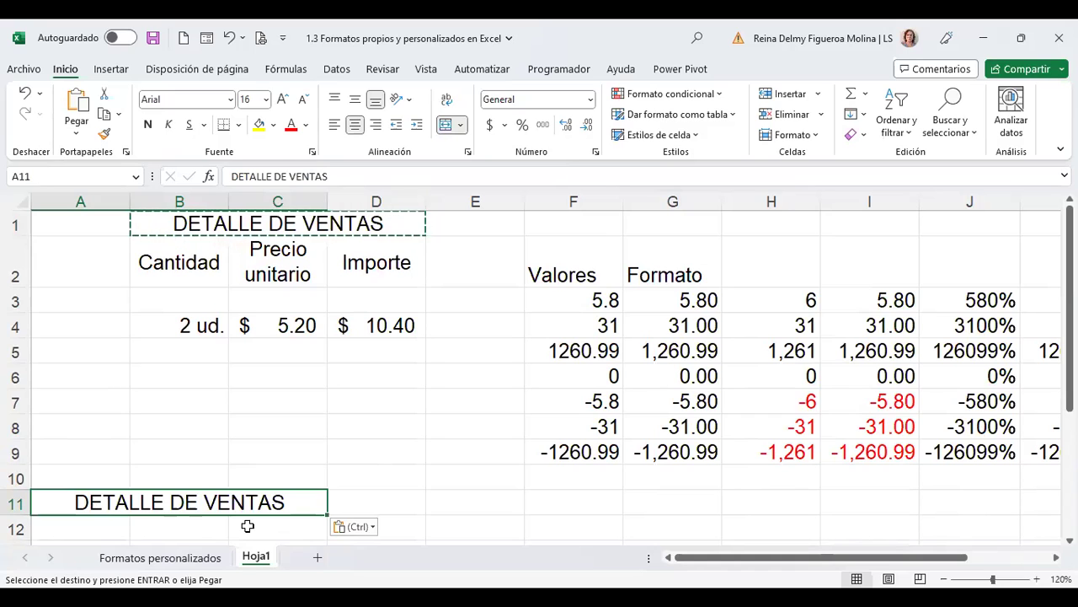
key(Escape)
key(ctrl+1)
click(509, 185)
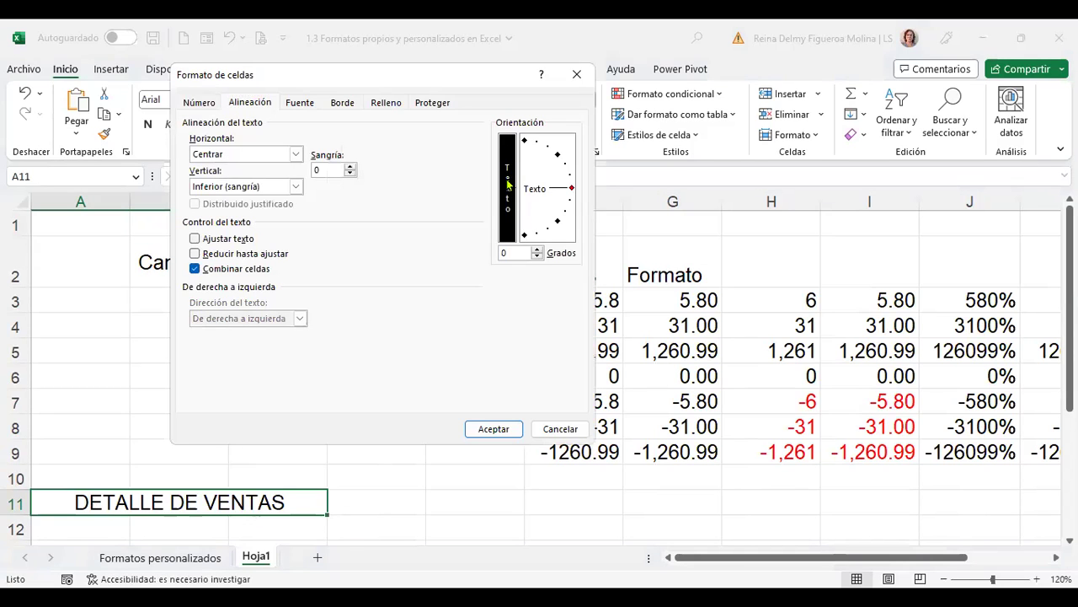
Step: Apply vertical orientation to the A11 title copy and enlarge row 11 to fit it
click(493, 428)
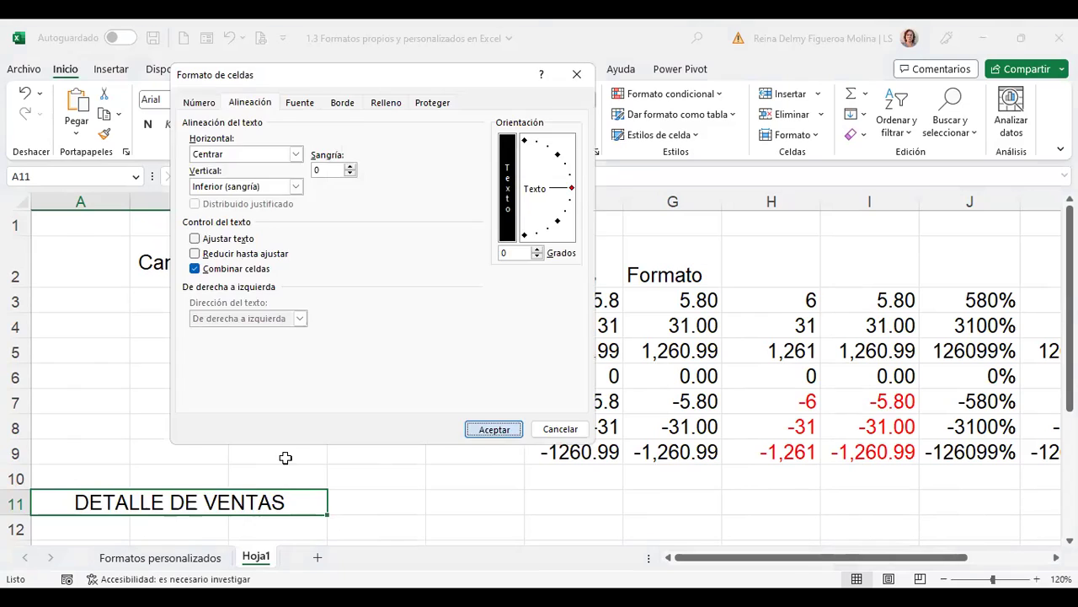
drag(15, 515, 15, 543)
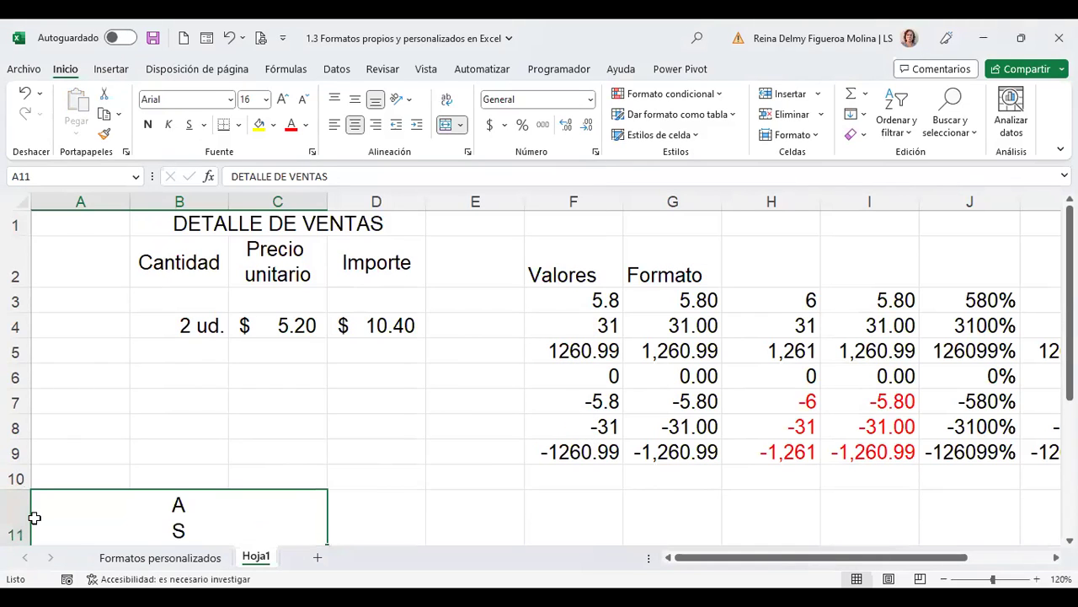
scroll(32, 513, down, 3)
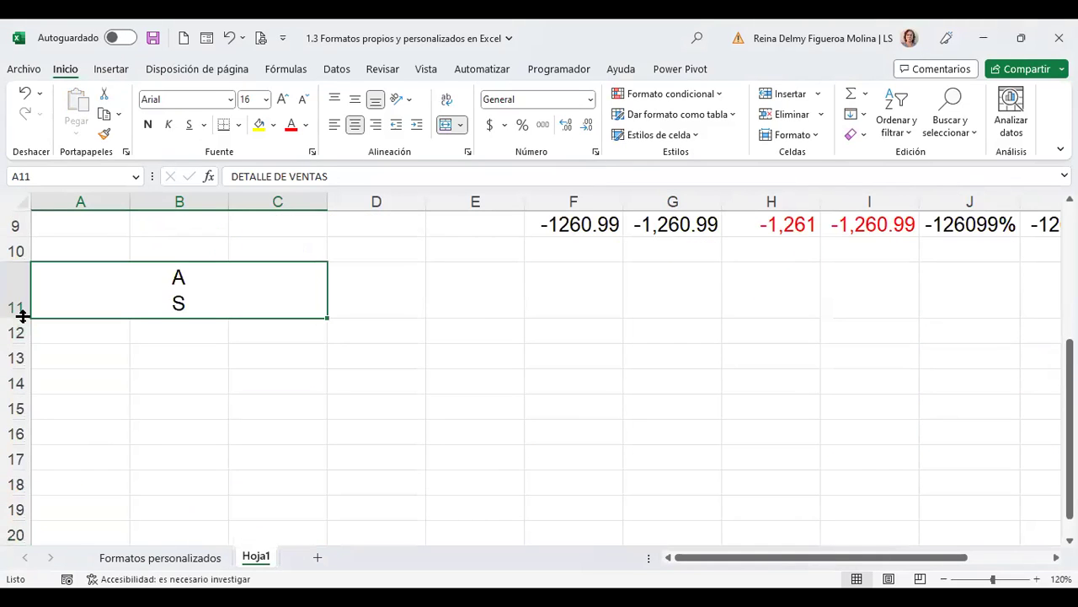
double_click(22, 316)
drag(19, 286, 22, 518)
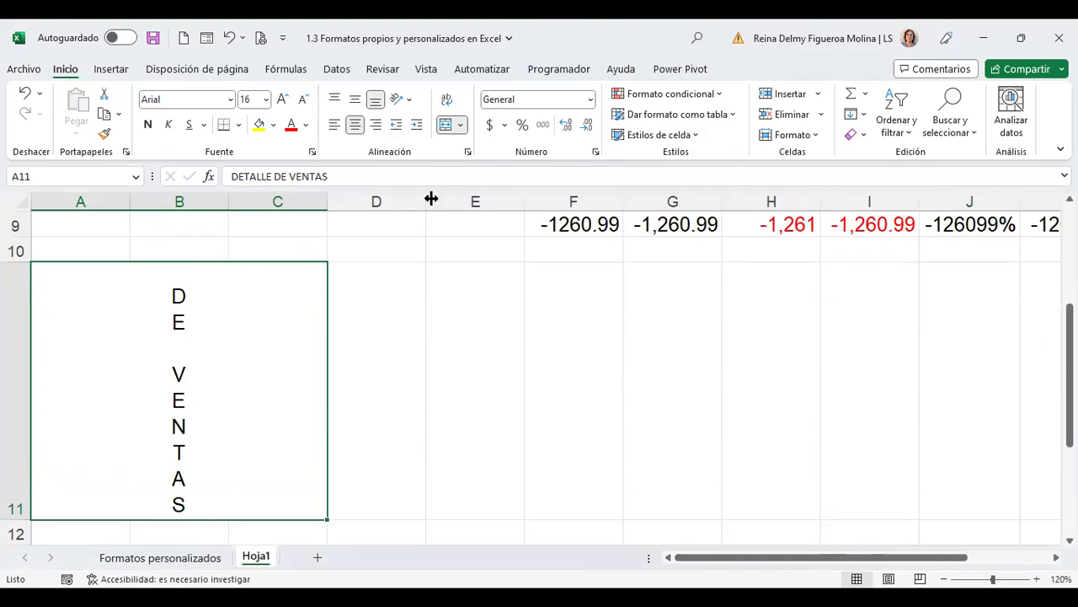
Step: Unmerge the pasted title into A11 alone and heighten row 11 to show it fully
click(446, 126)
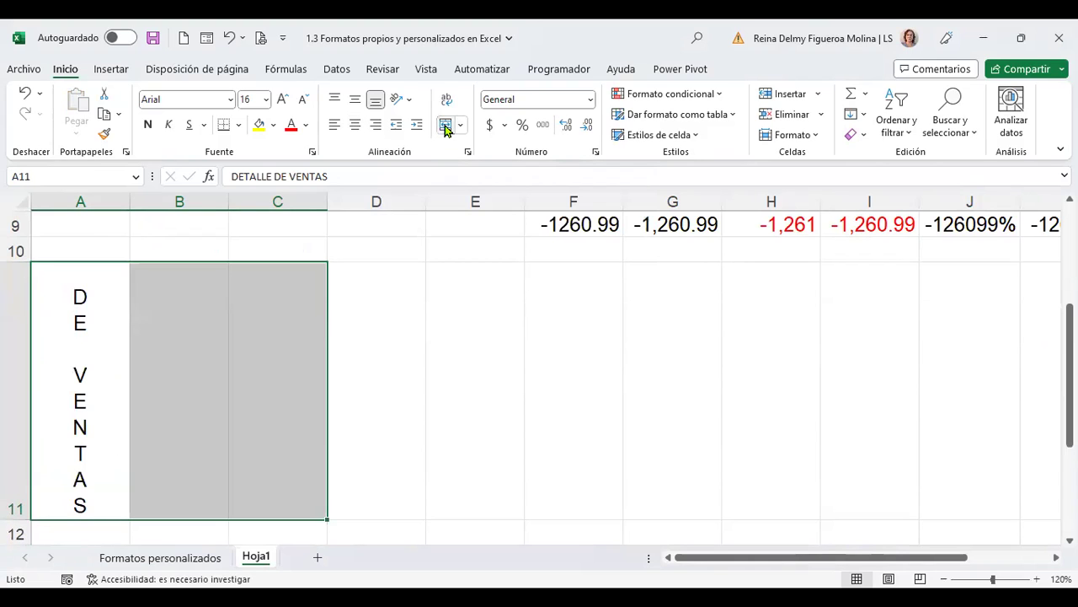
click(110, 314)
drag(19, 519, 19, 518)
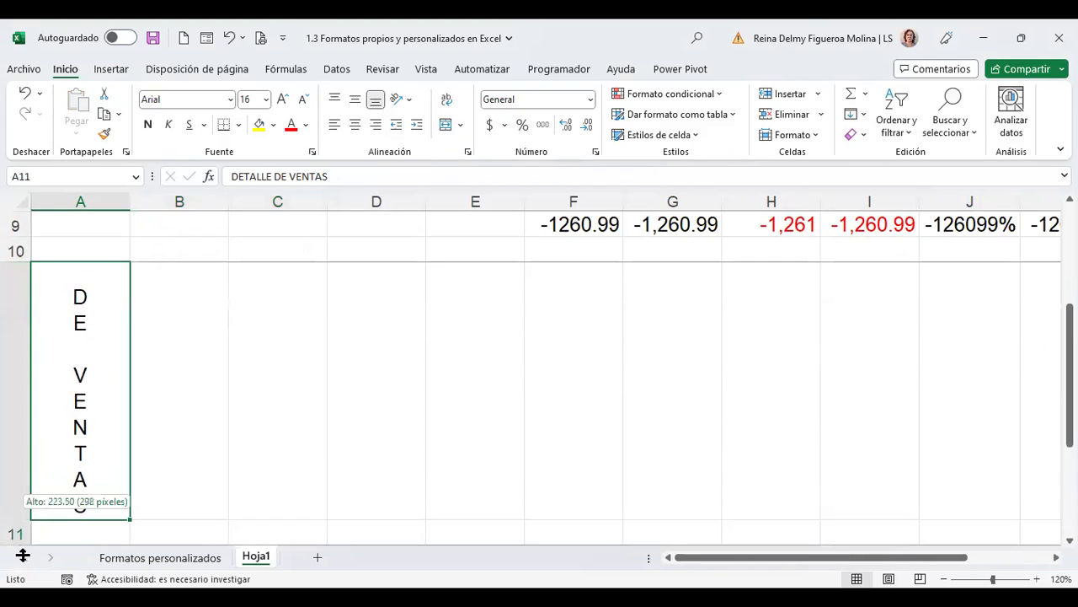
scroll(132, 438, down, 1)
scroll(132, 438, down, 1)
drag(20, 392, 22, 504)
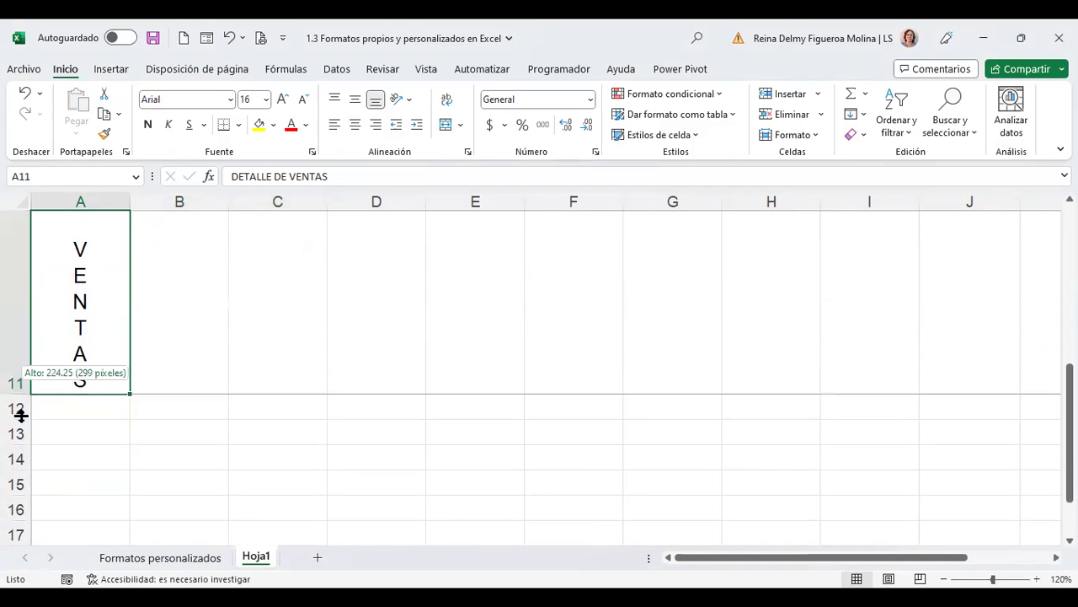
scroll(309, 438, up, 2)
scroll(104, 378, down, 1)
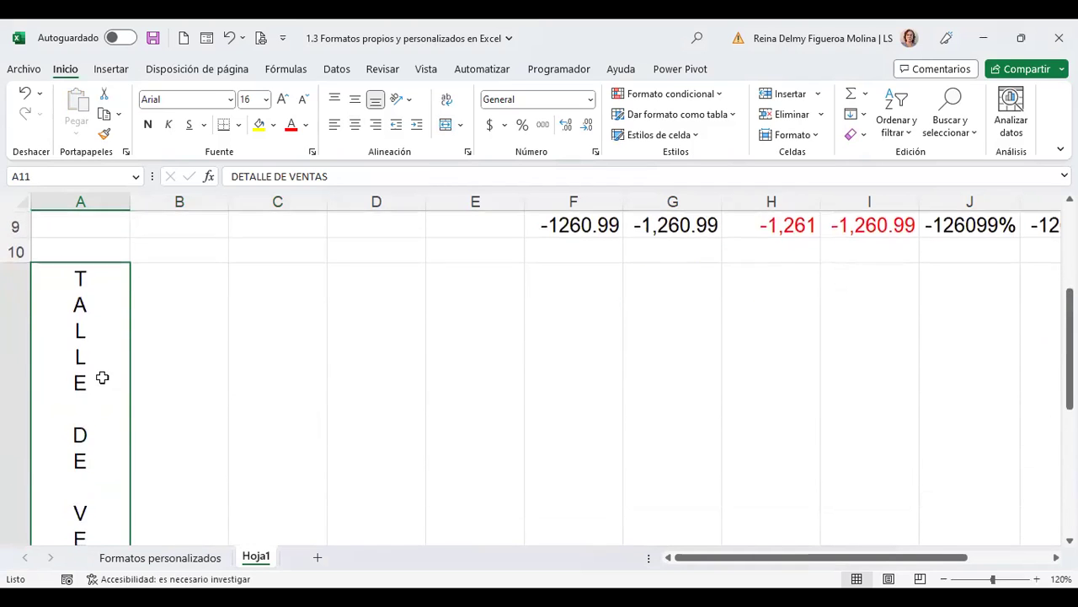
scroll(100, 396, down, 1)
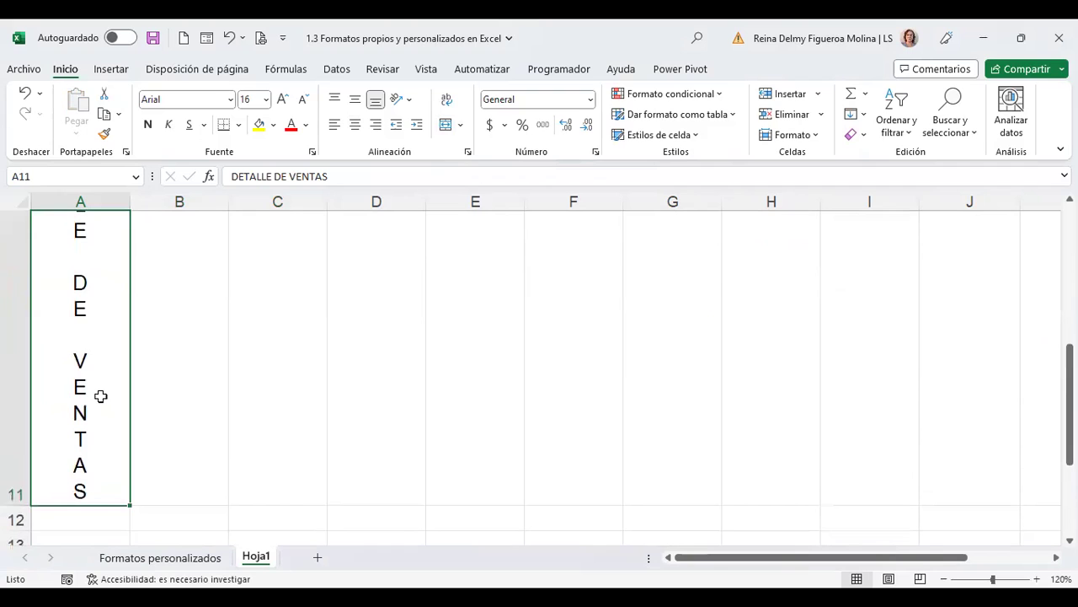
scroll(101, 396, up, 2)
key(ctrl+1)
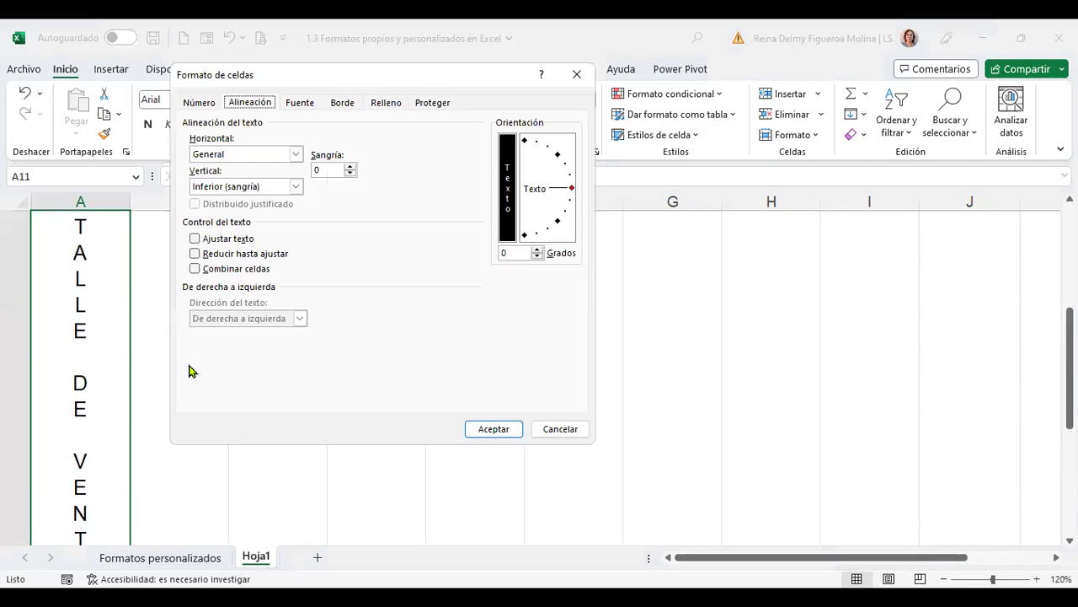
Step: Rotate the A11 title to 45 degrees and shorten row 11 to suit the angled text
click(557, 156)
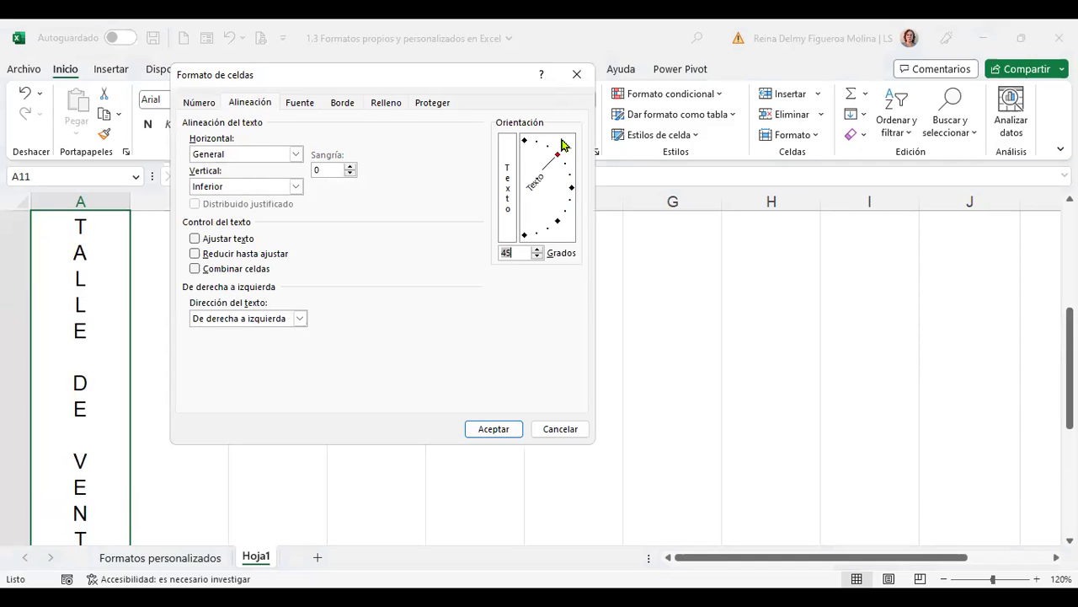
click(507, 430)
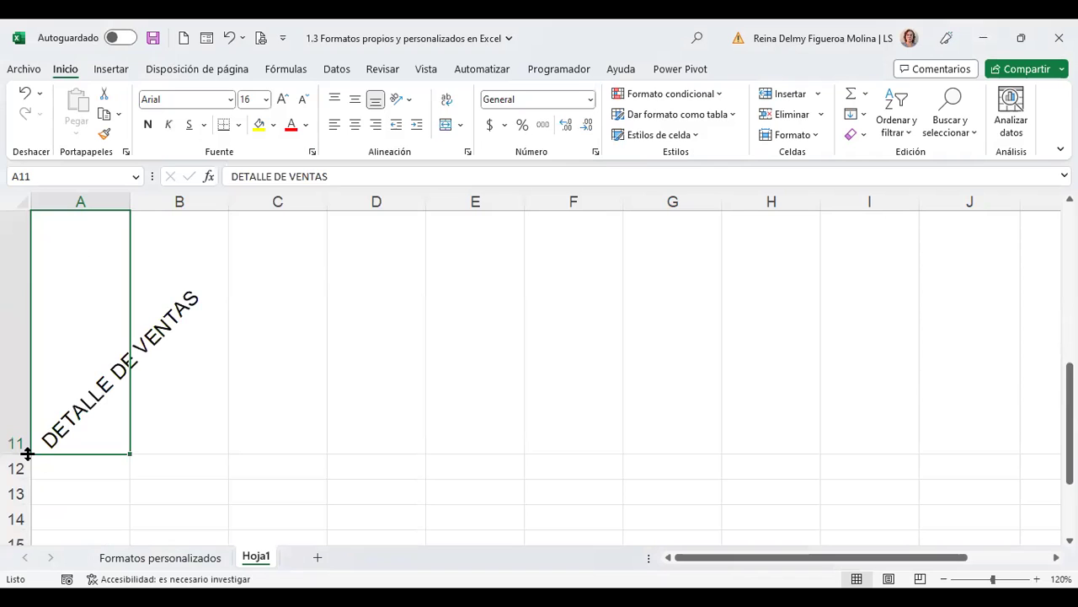
mouse_move(27, 453)
mouse_down()
mouse_move(25, 289)
mouse_move(347, 368)
mouse_up()
scroll(347, 368, up, 1)
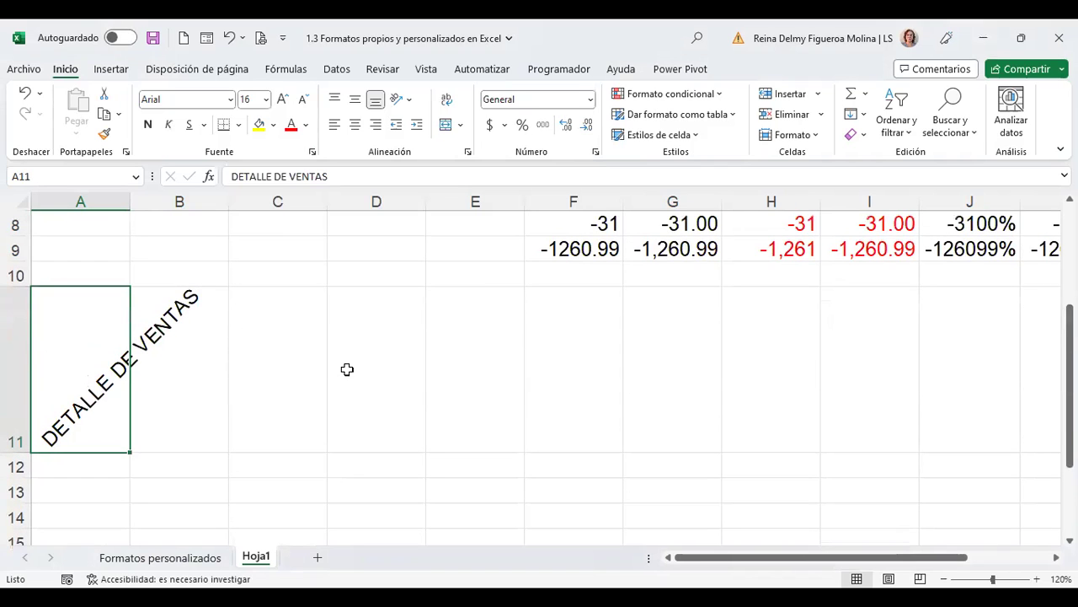
Step: Change the A11 title's text orientation to -45 degrees
key(ctrl+1)
drag(544, 186, 557, 223)
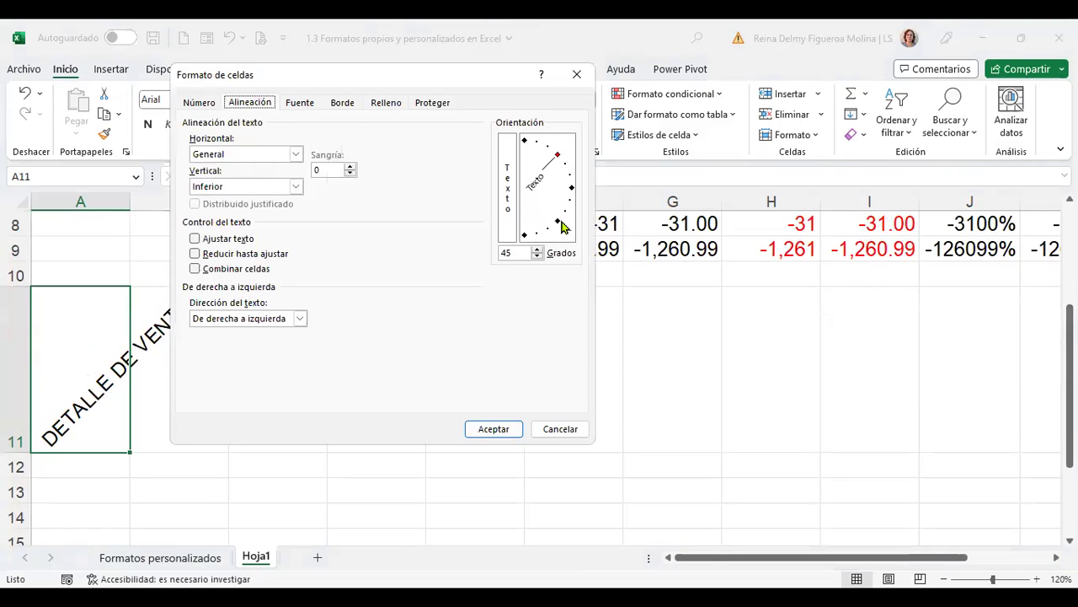
click(557, 223)
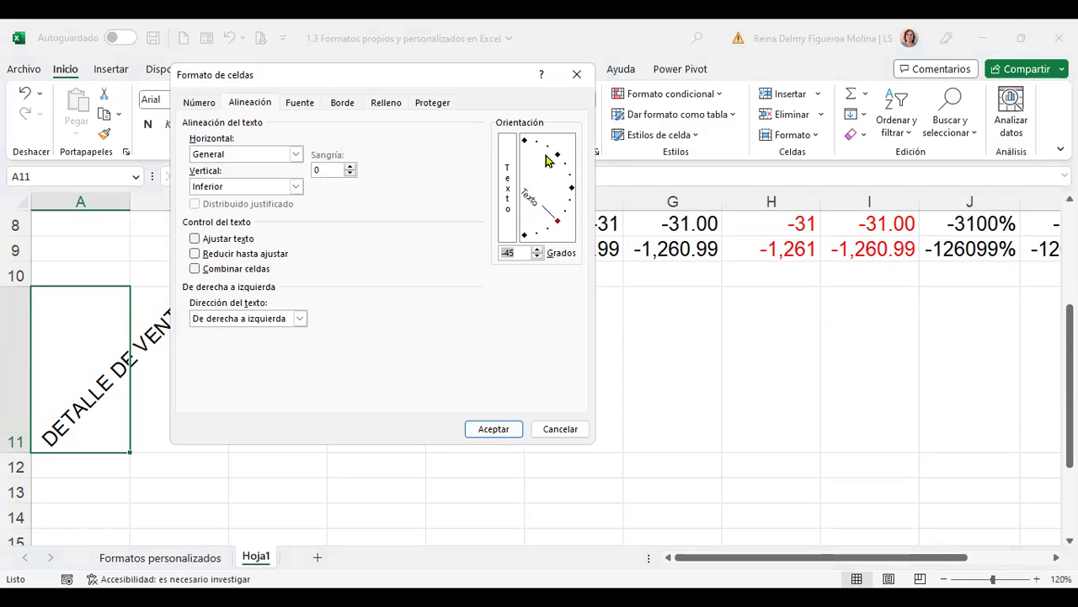
click(504, 433)
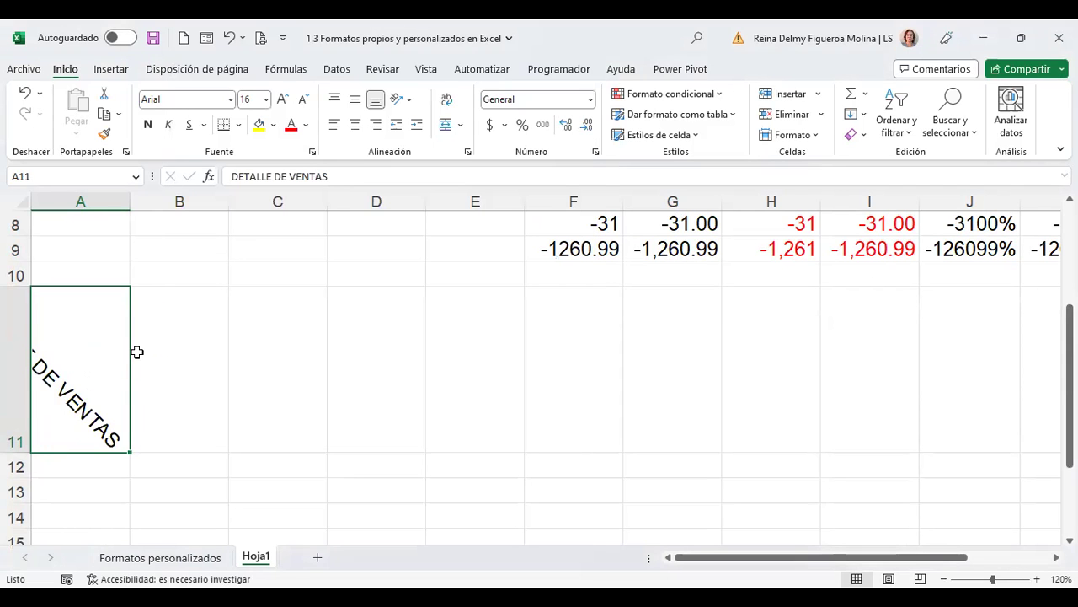
key(ctrl+1)
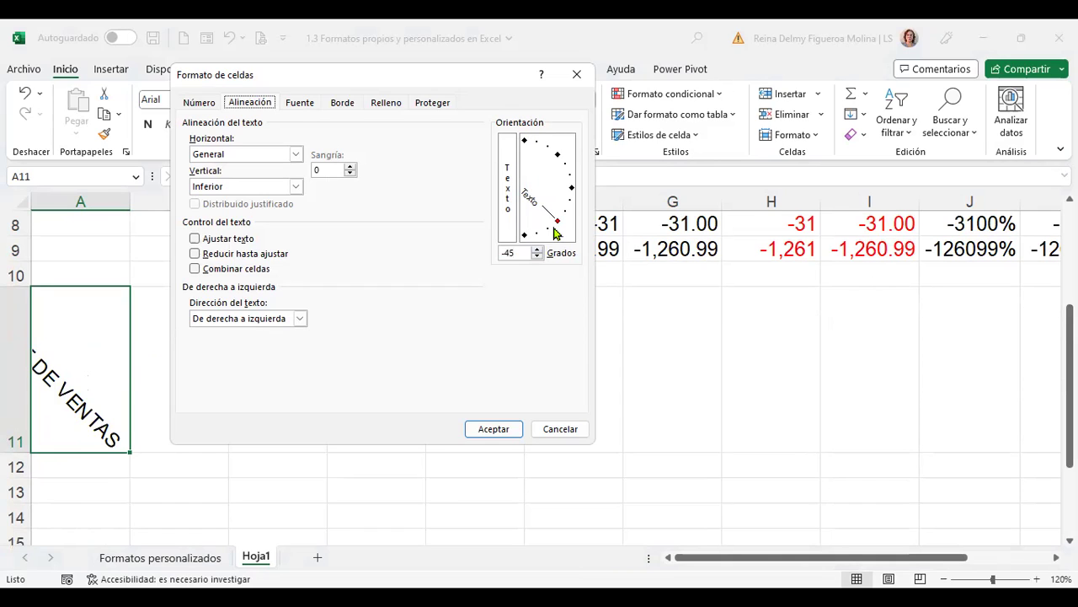
Step: Cancel the A11 formatting dialog and select the B1 title for font formatting
click(301, 103)
click(560, 428)
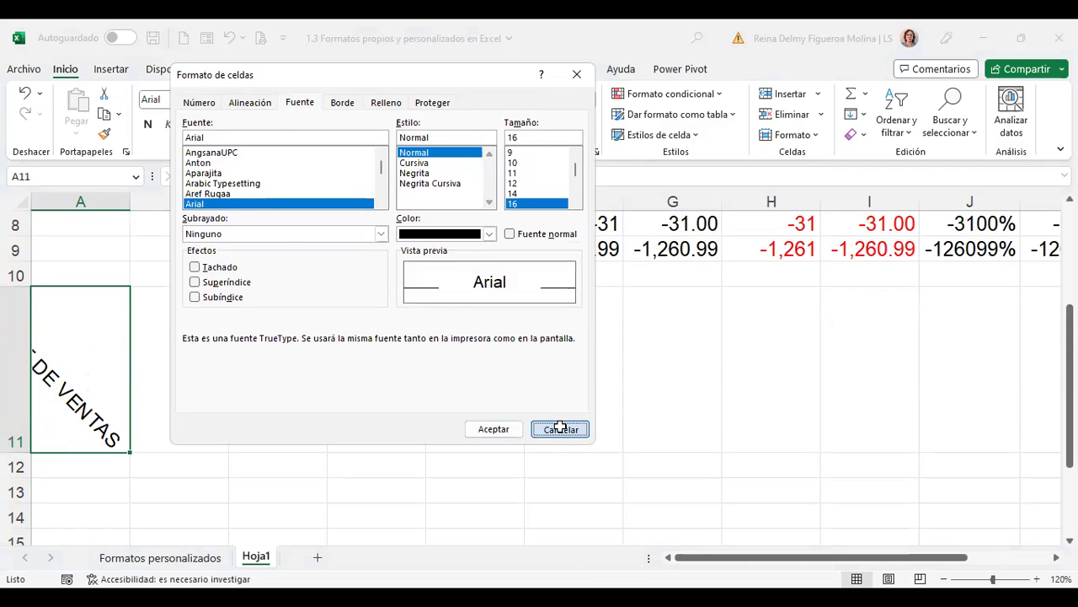
scroll(592, 468, up, 3)
click(278, 221)
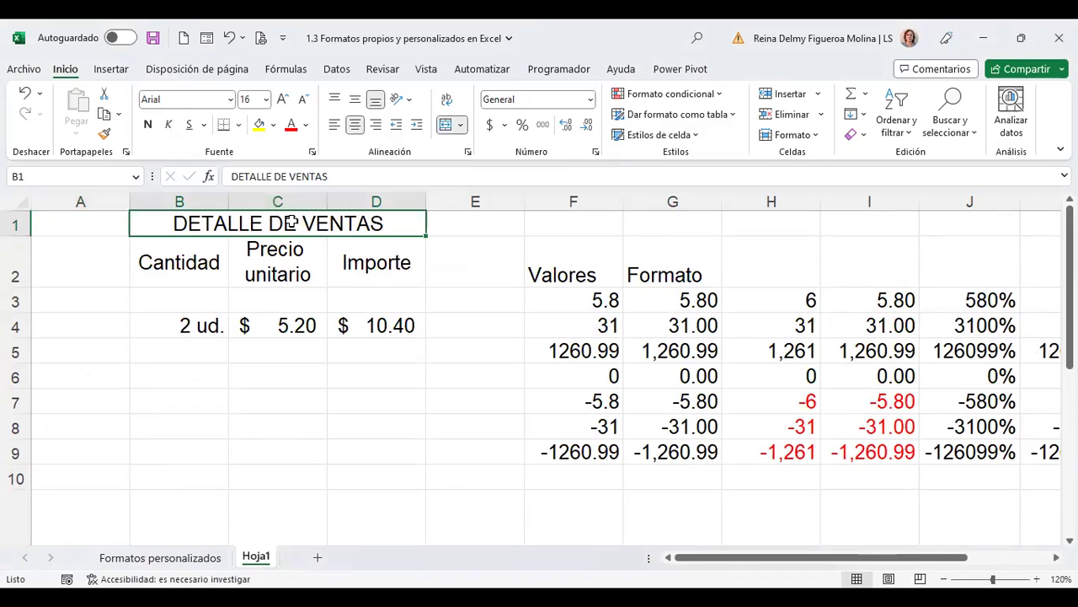
key(ctrl+1)
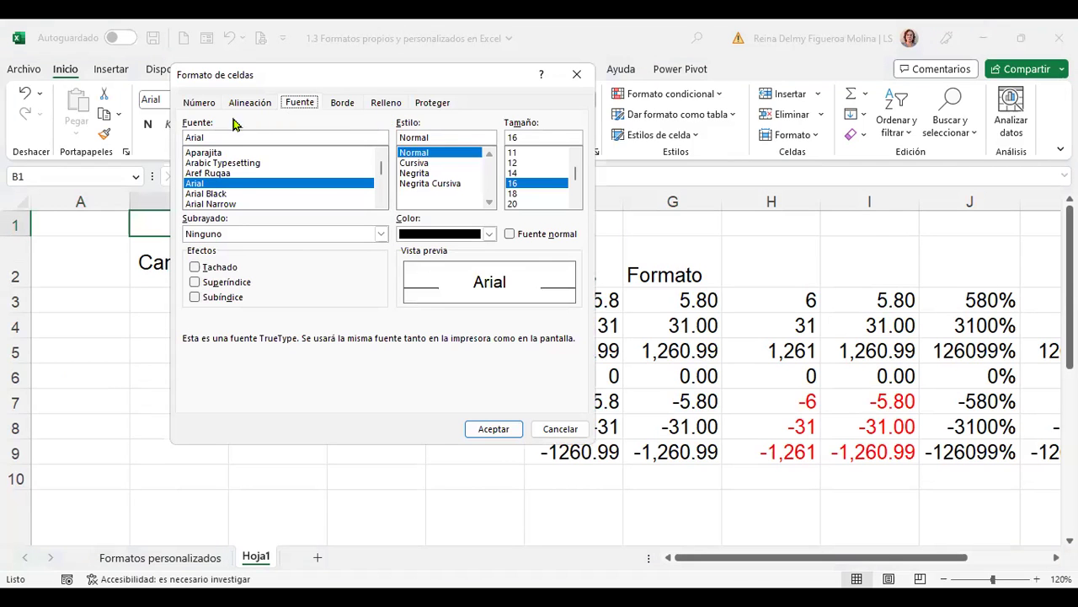
Step: Set the B1 title font to Century Gothic, bold italic, size 20
scroll(241, 185, down, 2)
scroll(242, 186, down, 2)
scroll(242, 186, down, 2)
scroll(243, 186, down, 2)
scroll(242, 185, down, 2)
scroll(242, 185, down, 2)
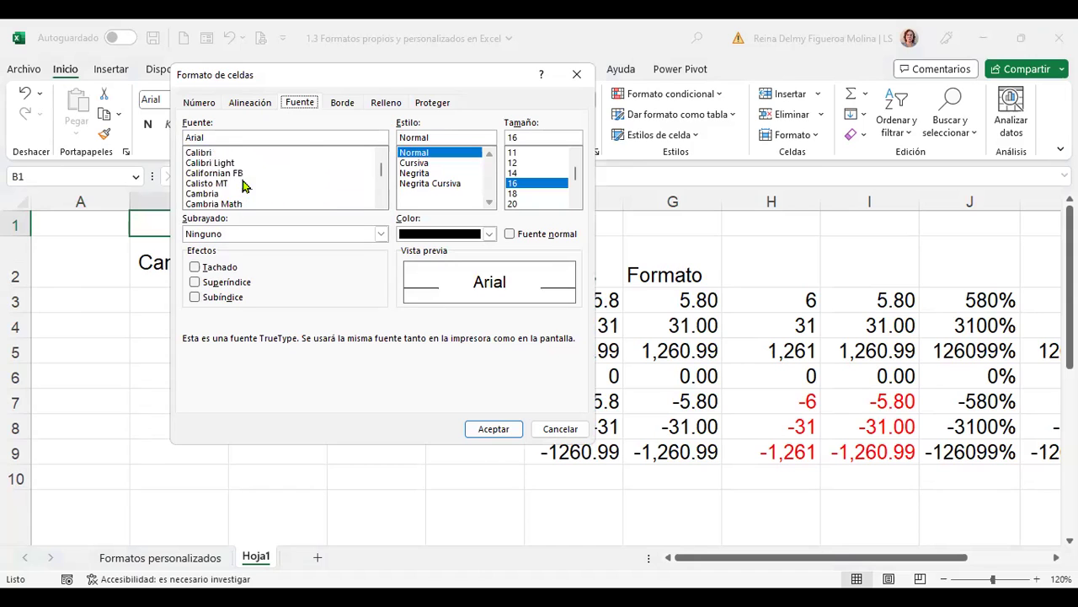
scroll(242, 185, down, 2)
scroll(243, 186, up, 1)
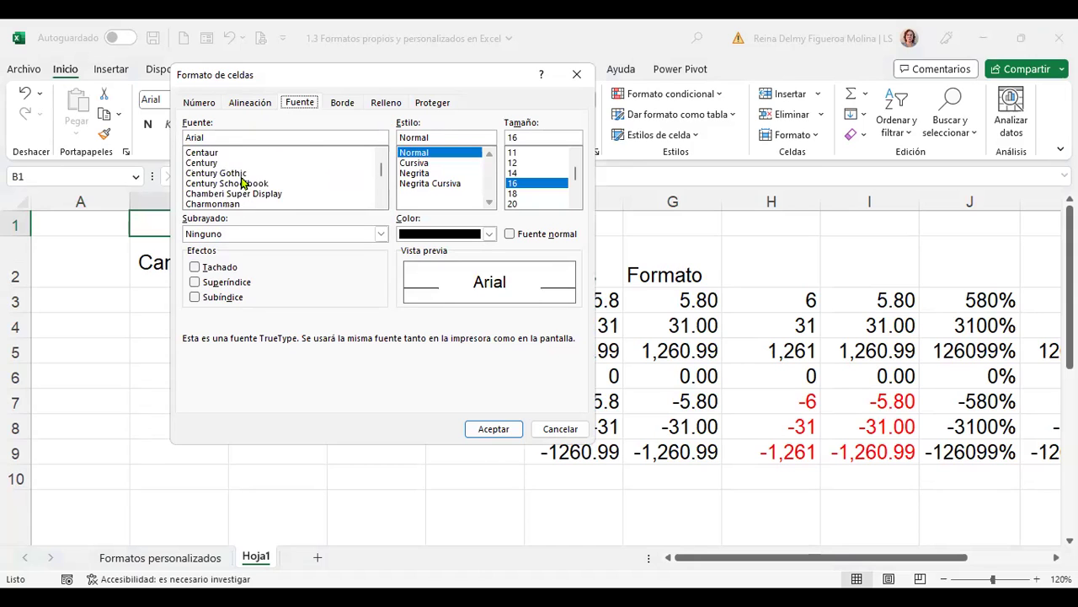
click(245, 174)
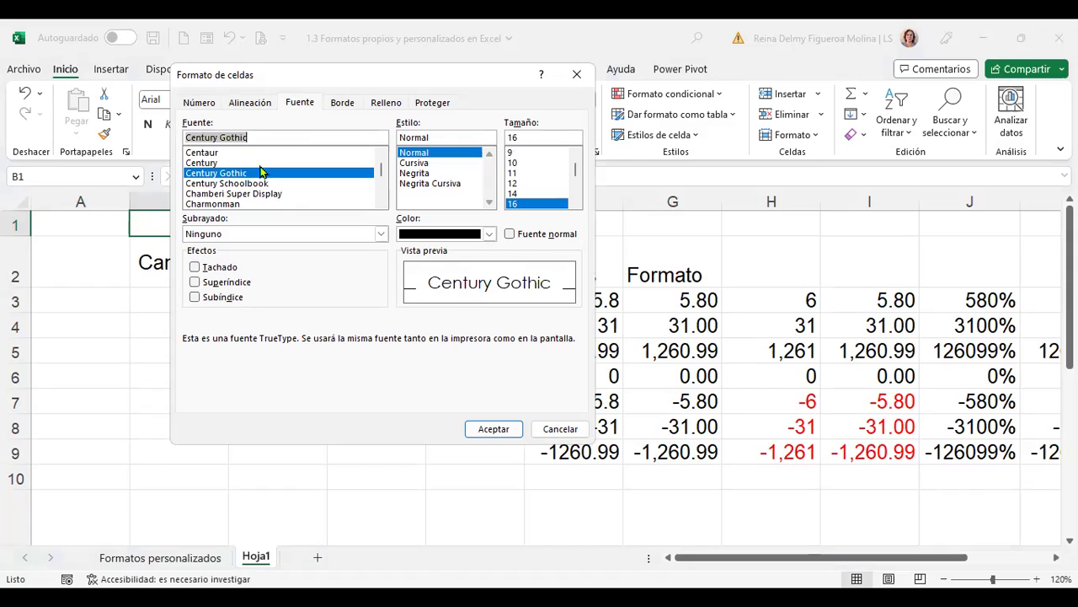
click(381, 237)
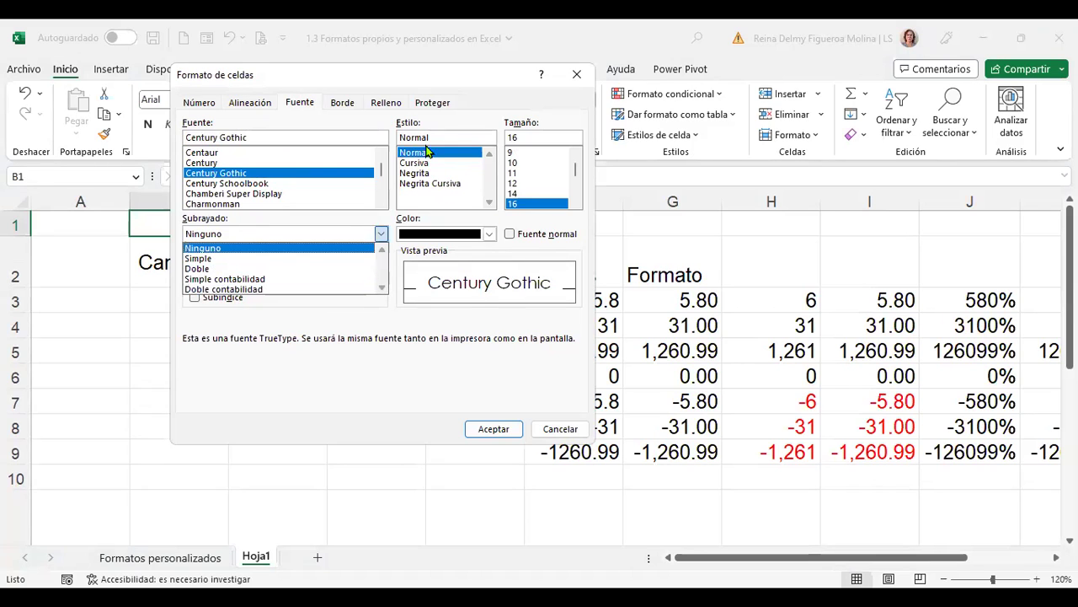
click(438, 184)
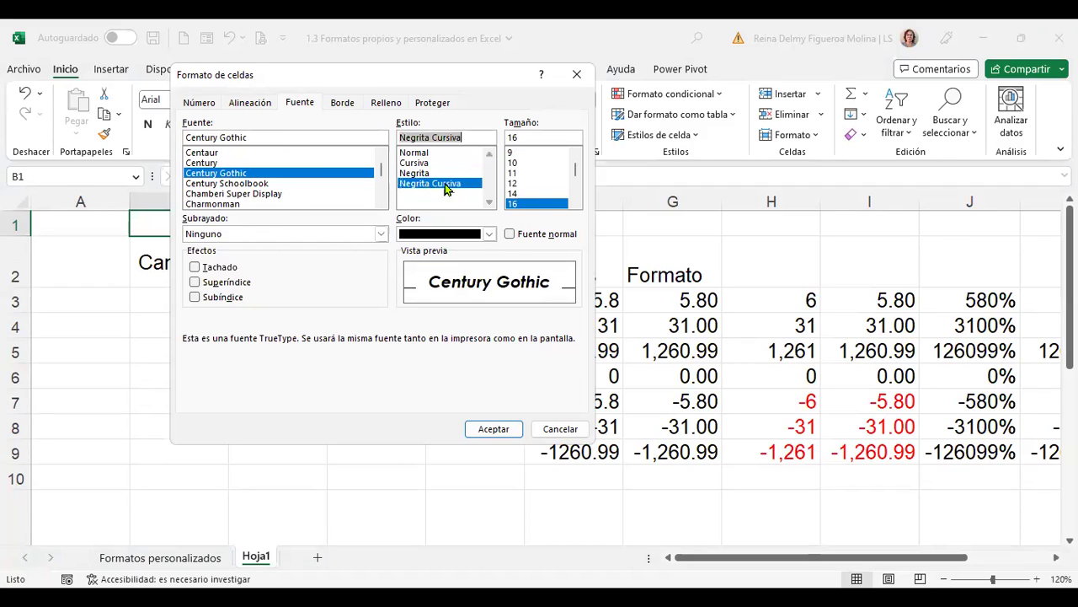
click(577, 202)
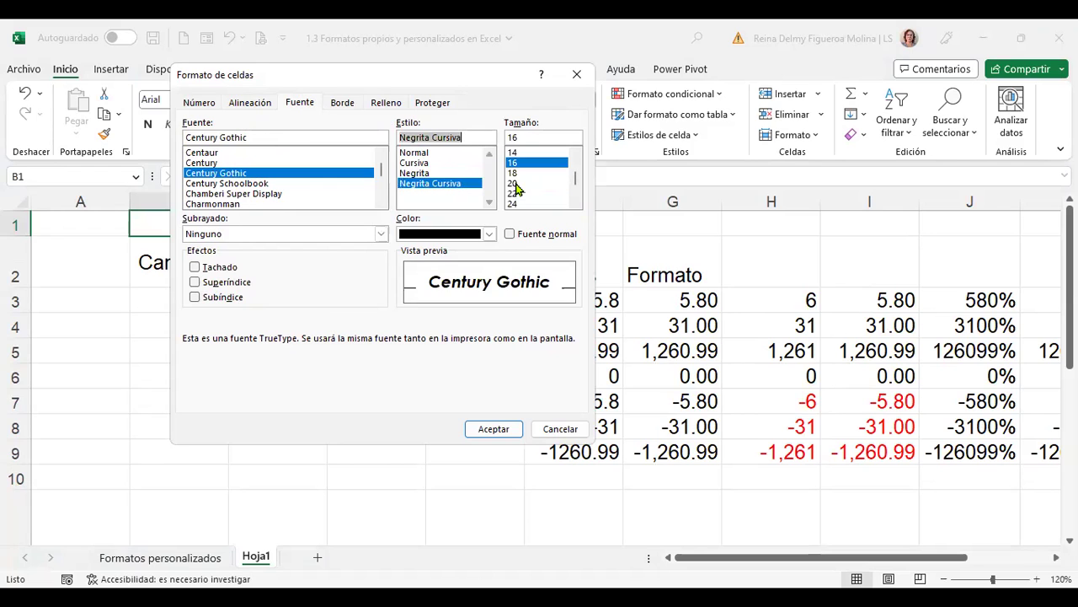
click(516, 184)
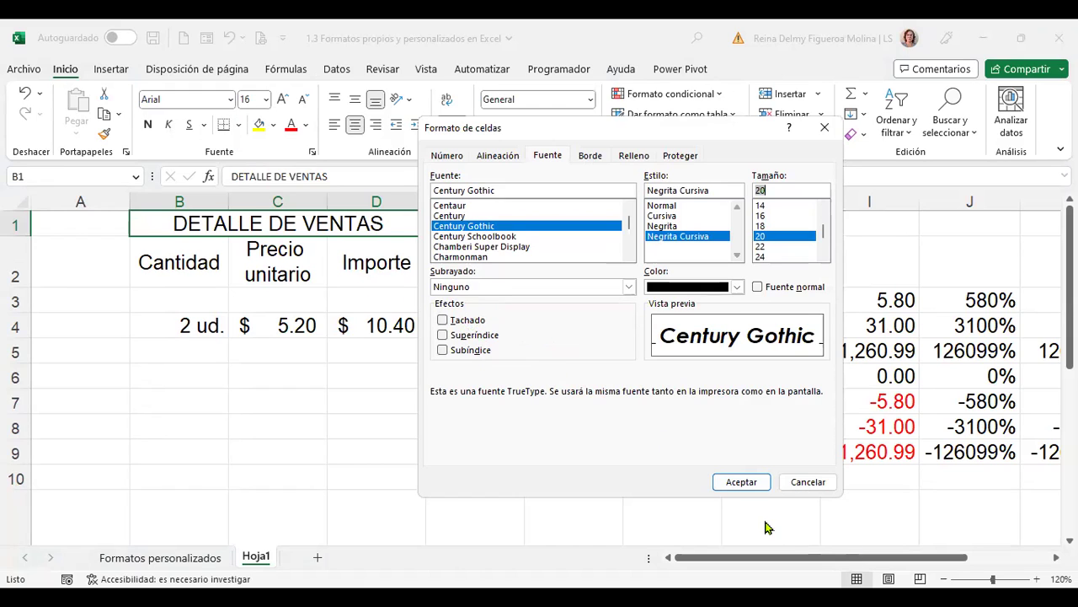
Step: Make the title text green and apply the font changes
click(738, 287)
click(737, 288)
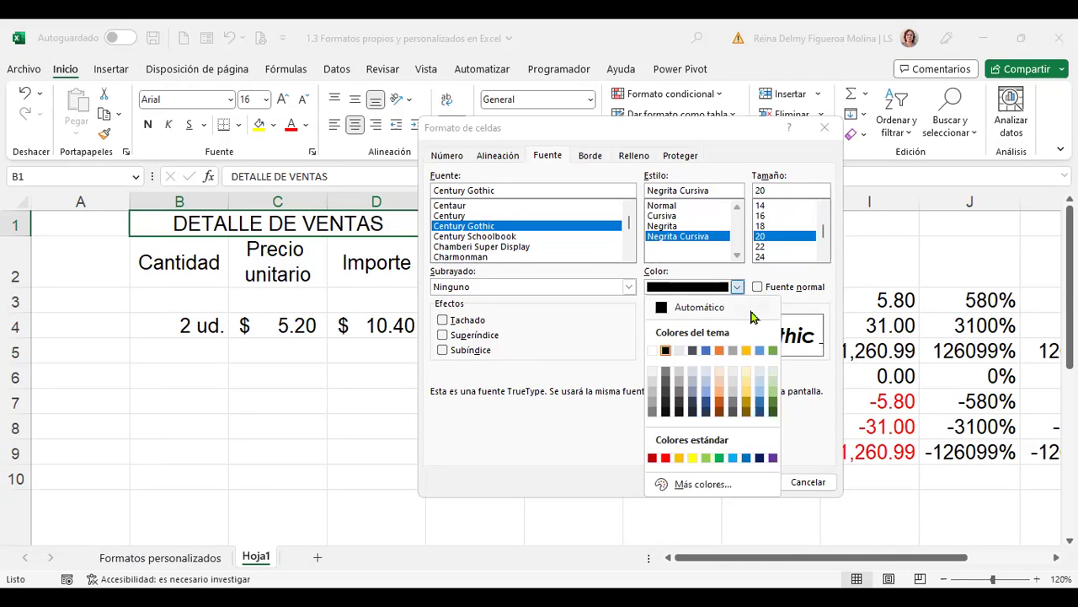
click(773, 352)
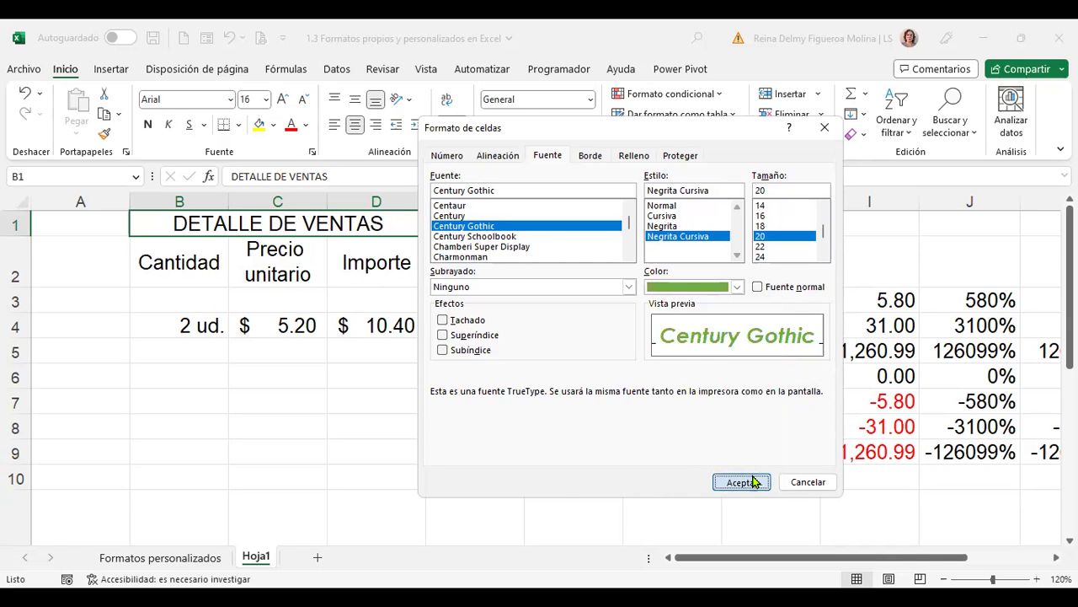
click(740, 482)
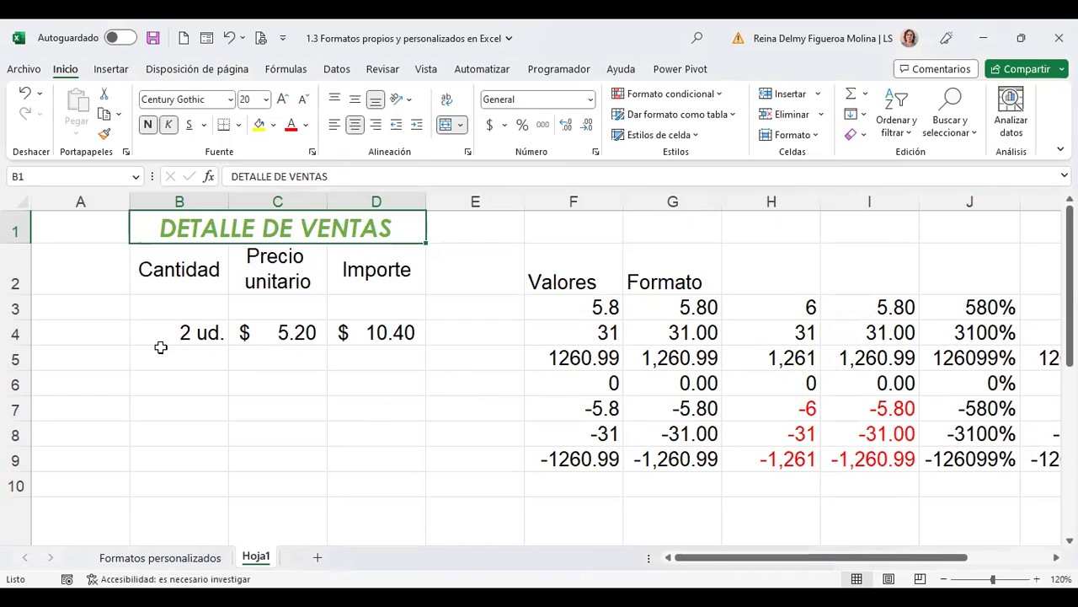
Step: Close the font dialog unchanged and enter 102 in cell C13
key(ctrl+1)
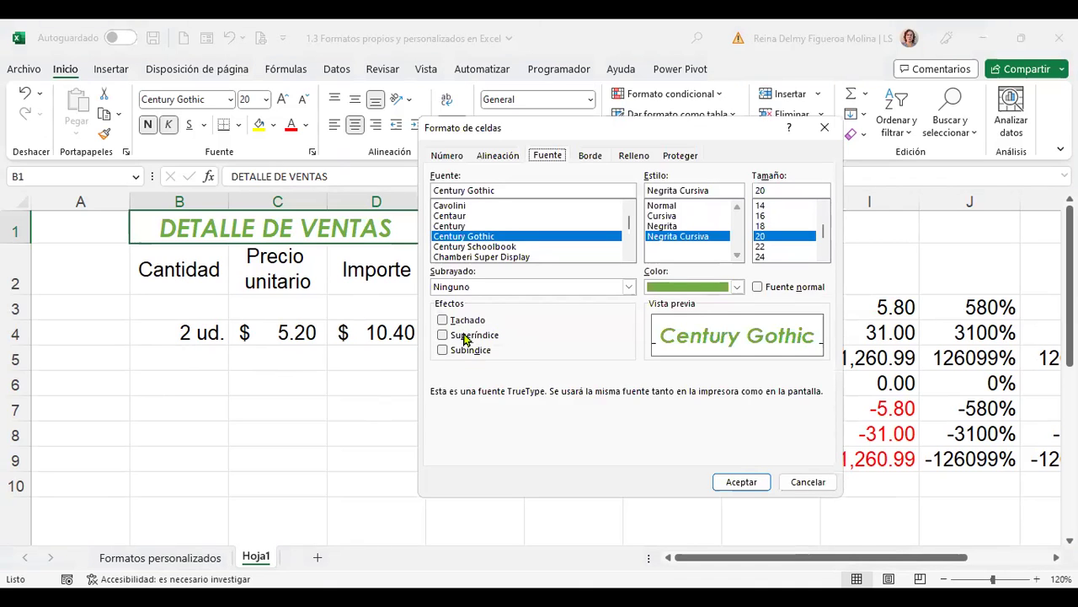
click(825, 489)
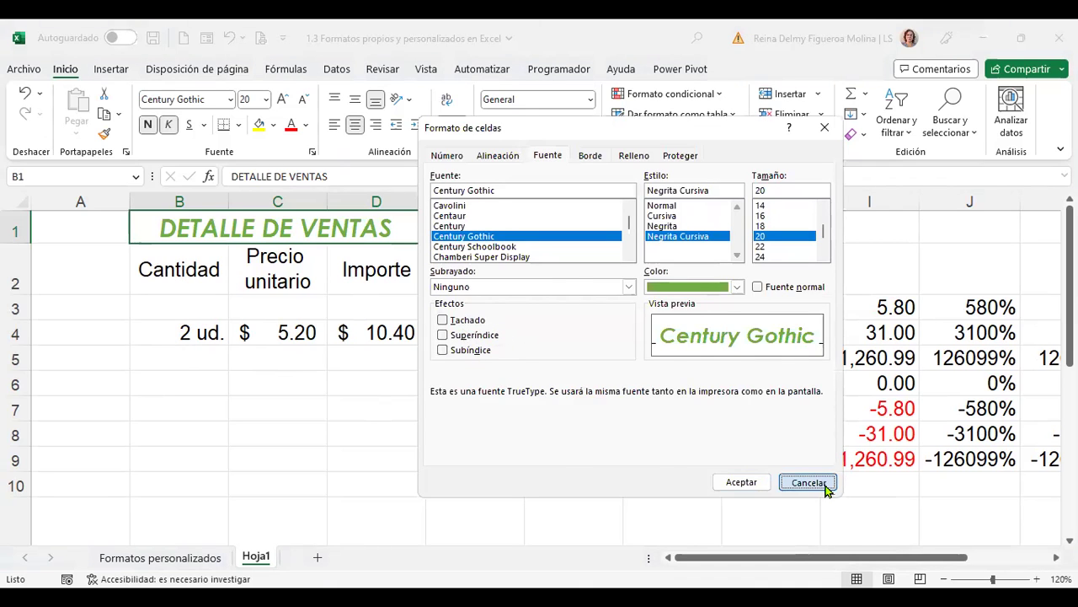
click(182, 383)
scroll(186, 382, down, 3)
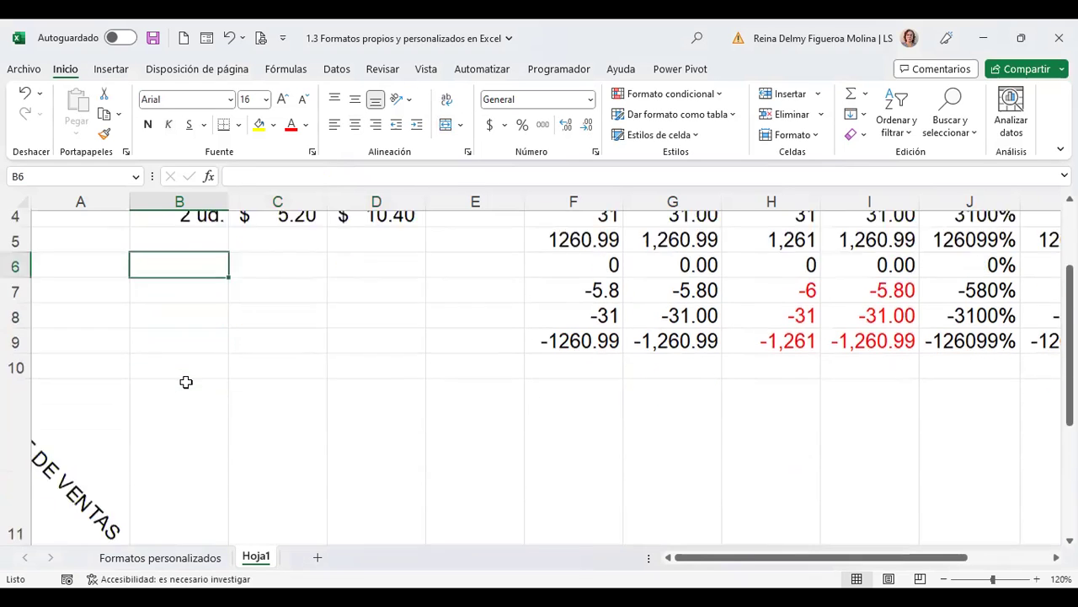
scroll(186, 382, up, 1)
scroll(186, 381, up, 1)
scroll(186, 382, down, 2)
scroll(187, 381, down, 1)
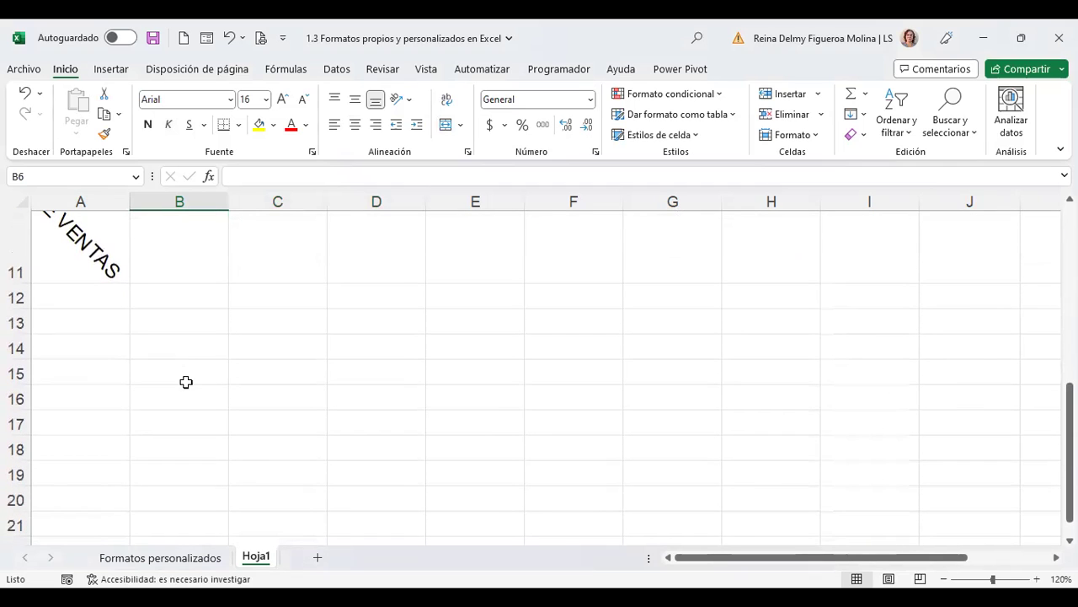
click(264, 319)
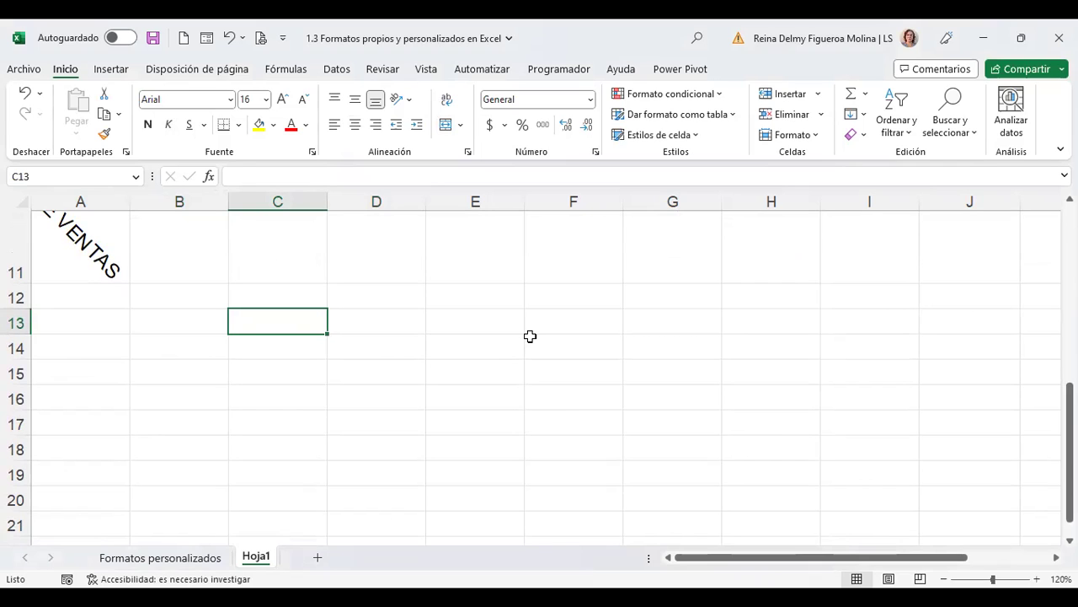
text(102)
key(ctrl+Return)
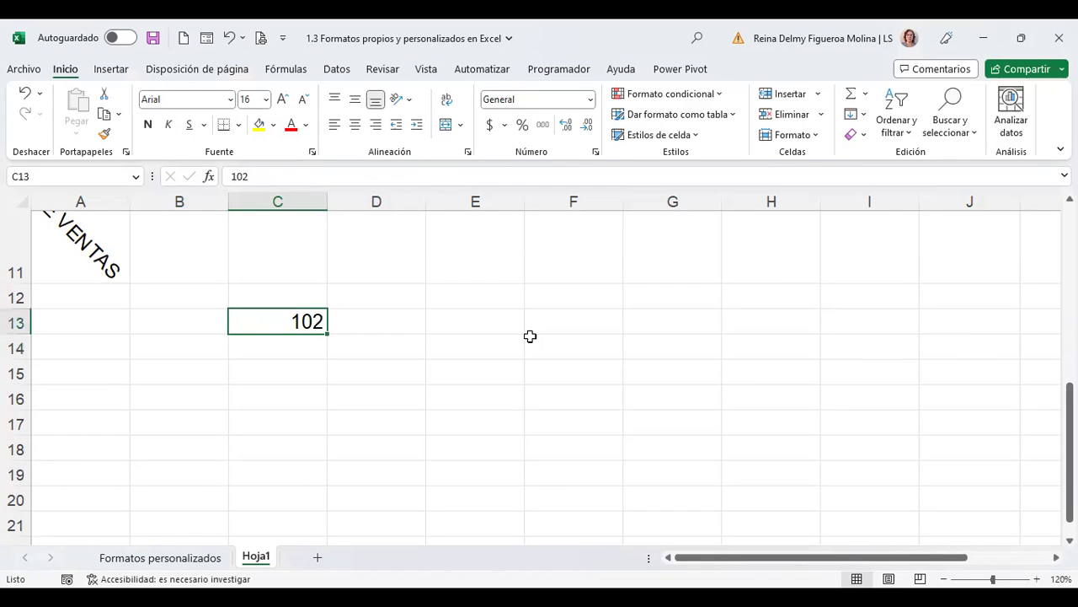
Step: Try superscripting the final 2 of 102 in C13; it stays plain digits
key(F2)
key(shift+Left)
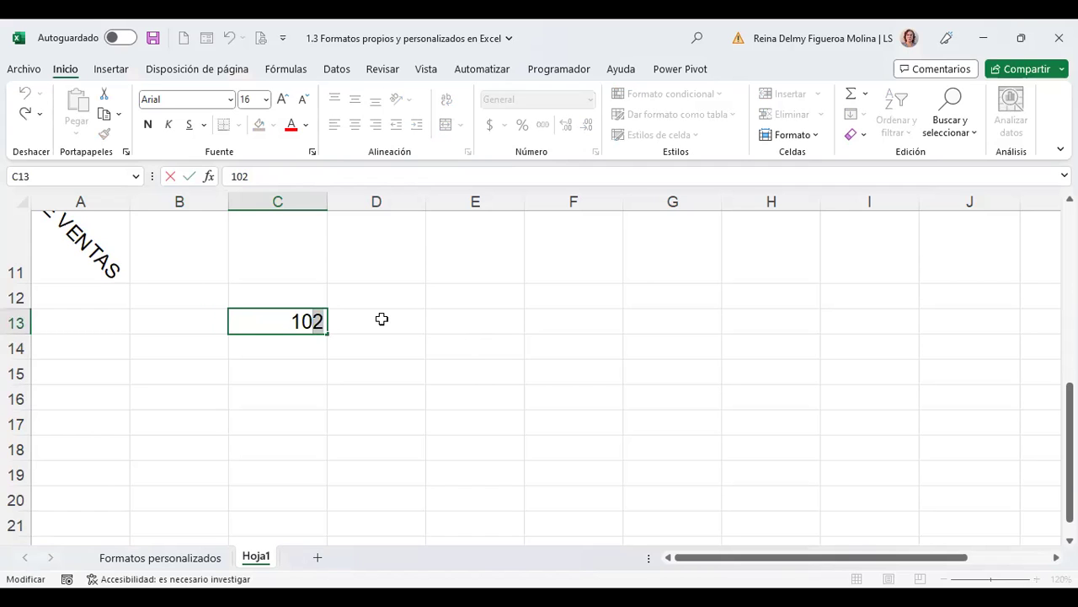
key(ctrl+1)
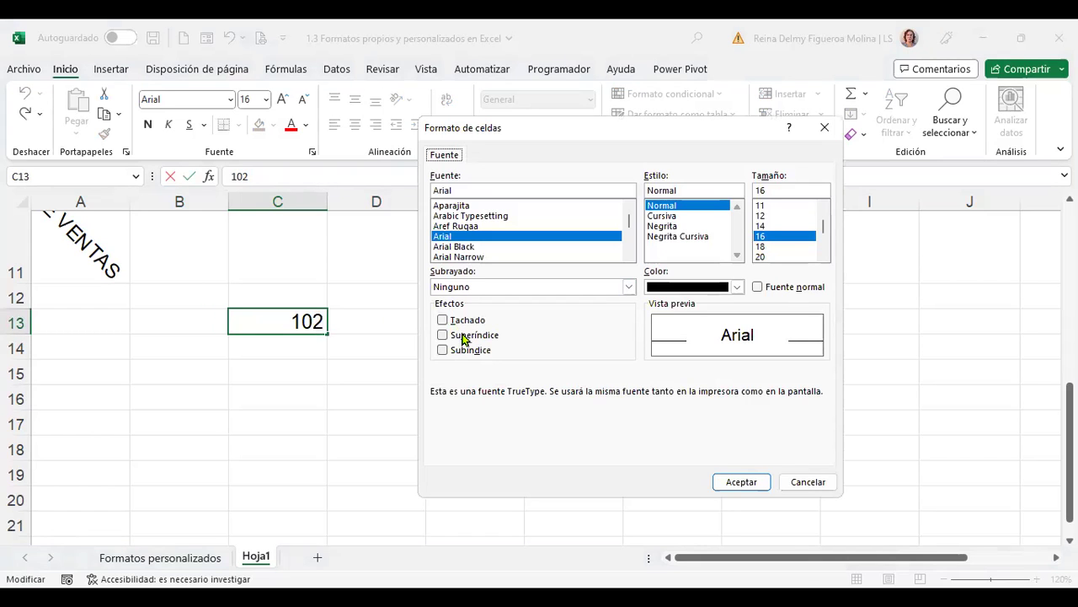
click(470, 338)
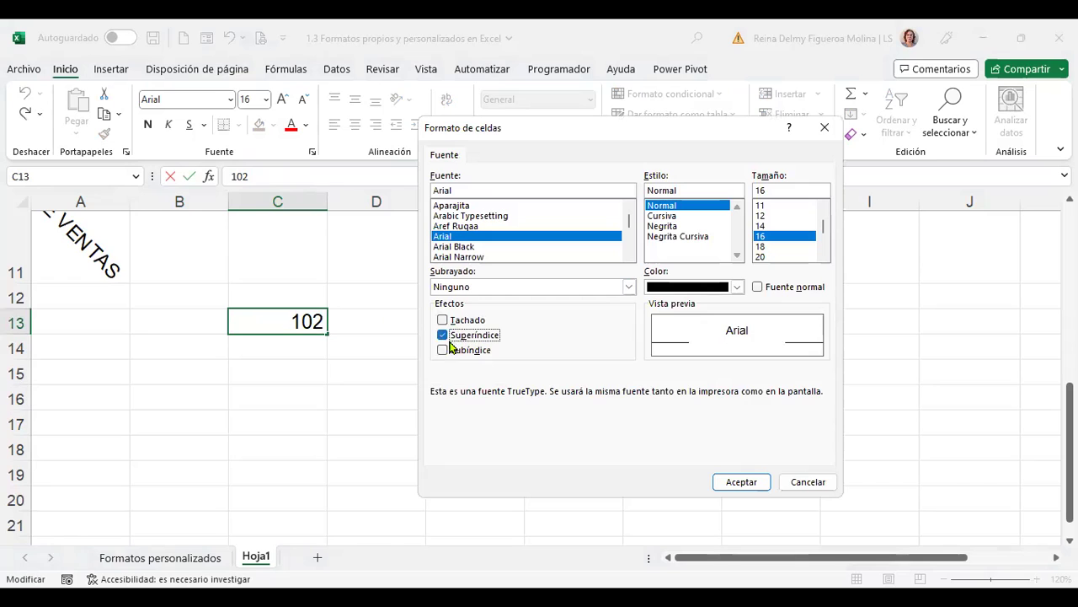
click(732, 484)
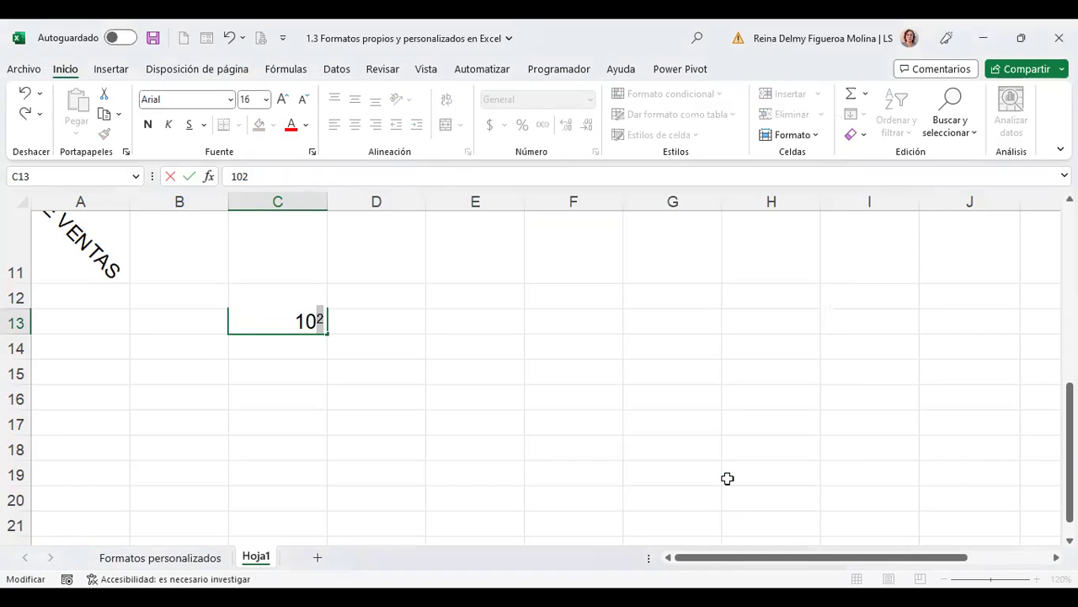
click(727, 476)
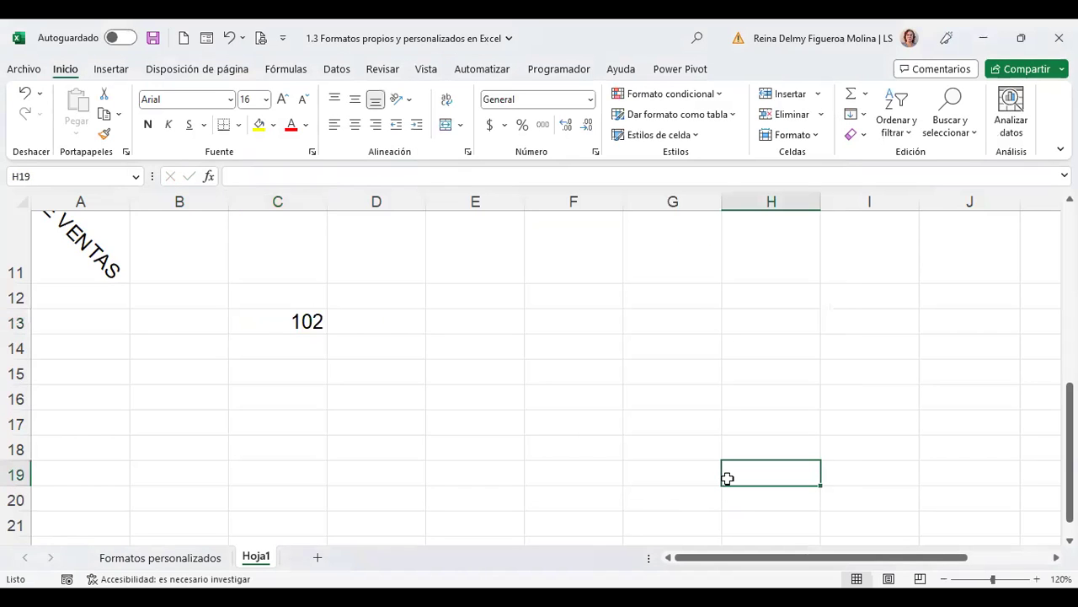
click(297, 313)
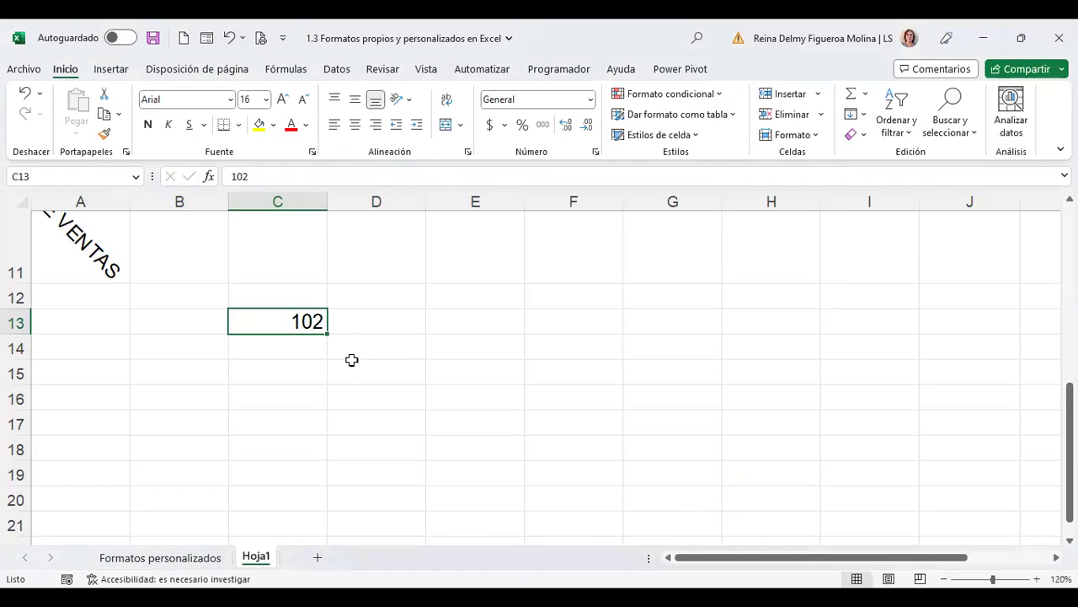
Step: Retry superscripting the final 2 in C13 and inspect the cell's formatting
key(F2)
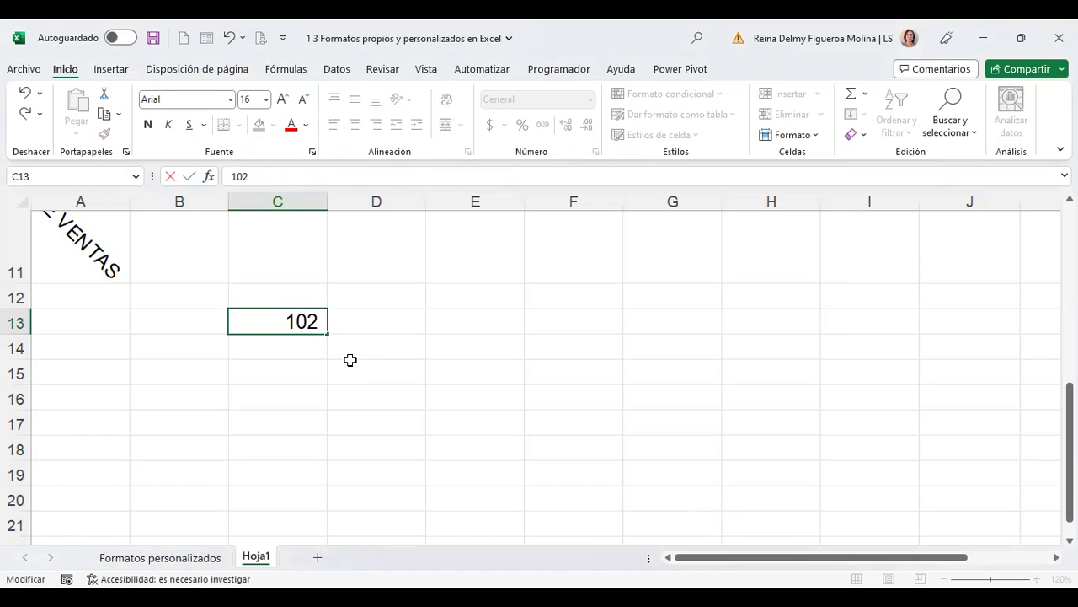
key(shift+Left)
key(ctrl+1)
click(489, 334)
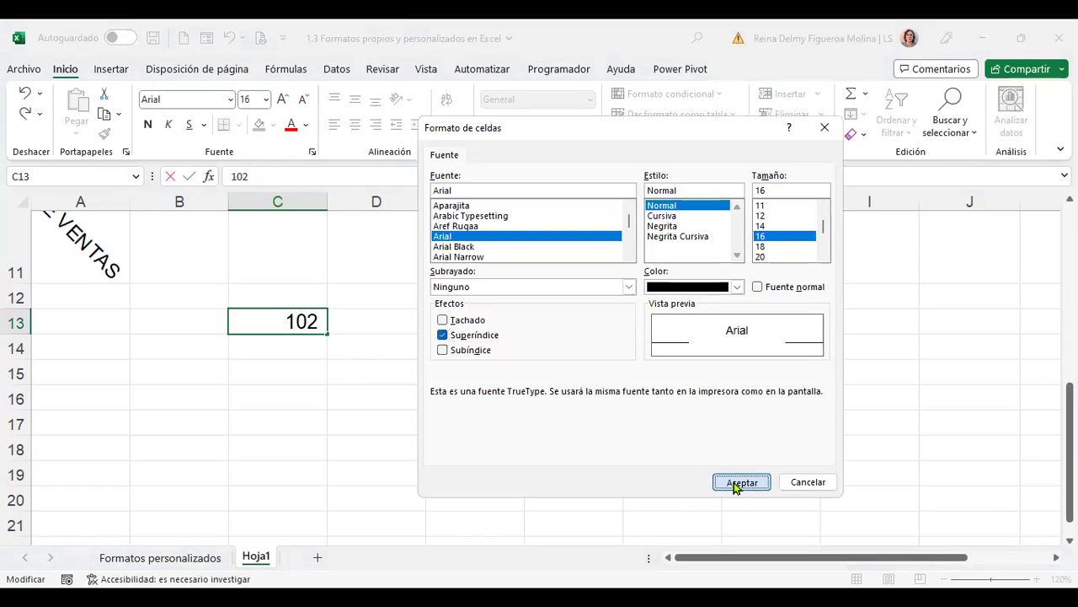
click(736, 482)
click(436, 441)
click(287, 321)
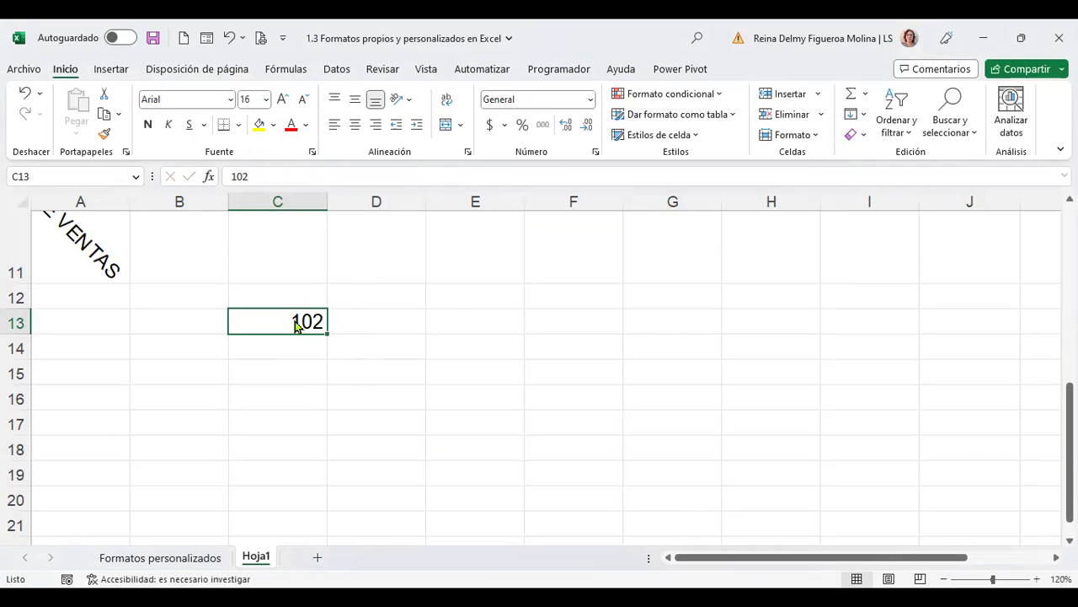
key(ctrl+shift+f)
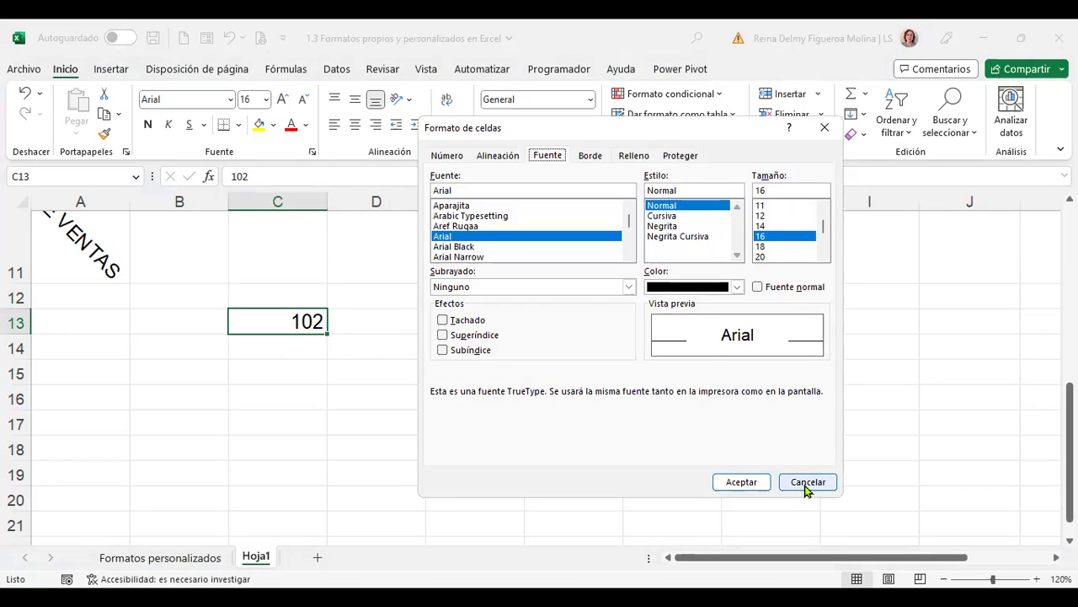
click(807, 482)
Step: Superscript the final 2 in C13 so the cell reads 10 with a raised 2
key(F2)
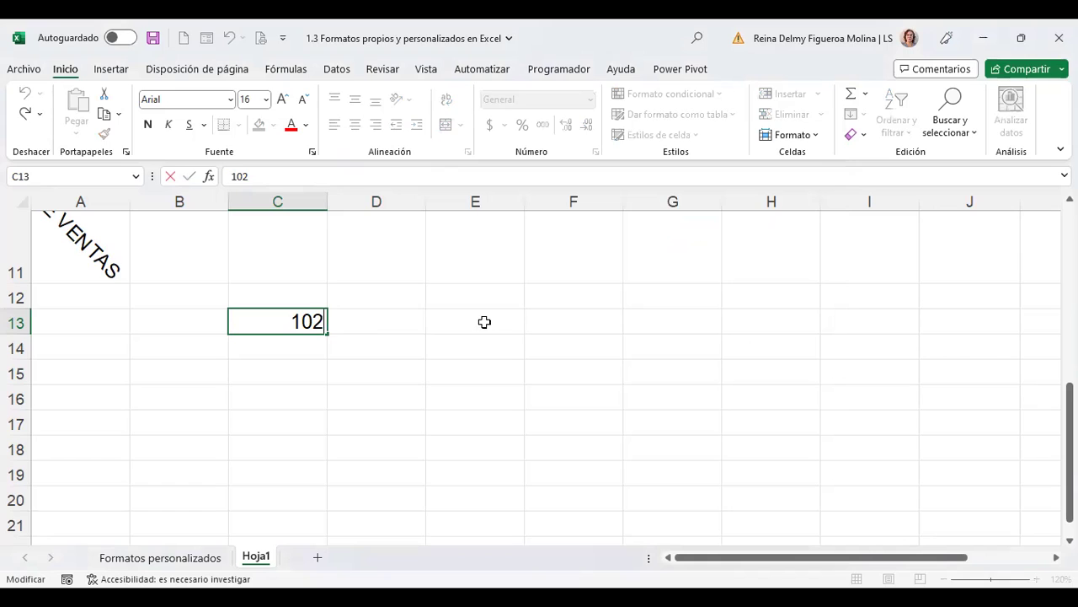
click(312, 327)
key(shift+Right)
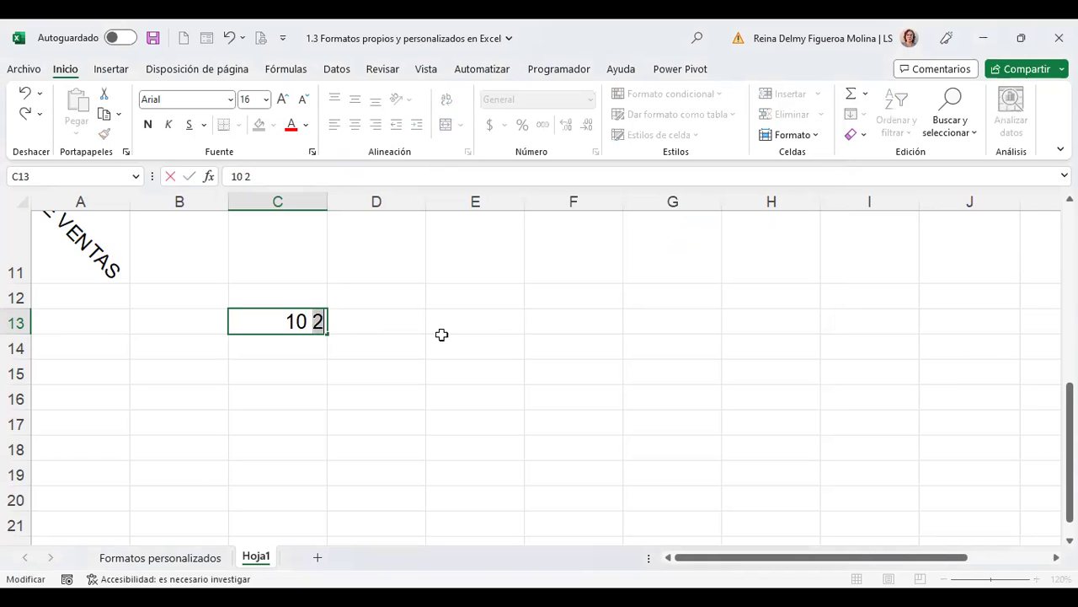
key(ctrl+1)
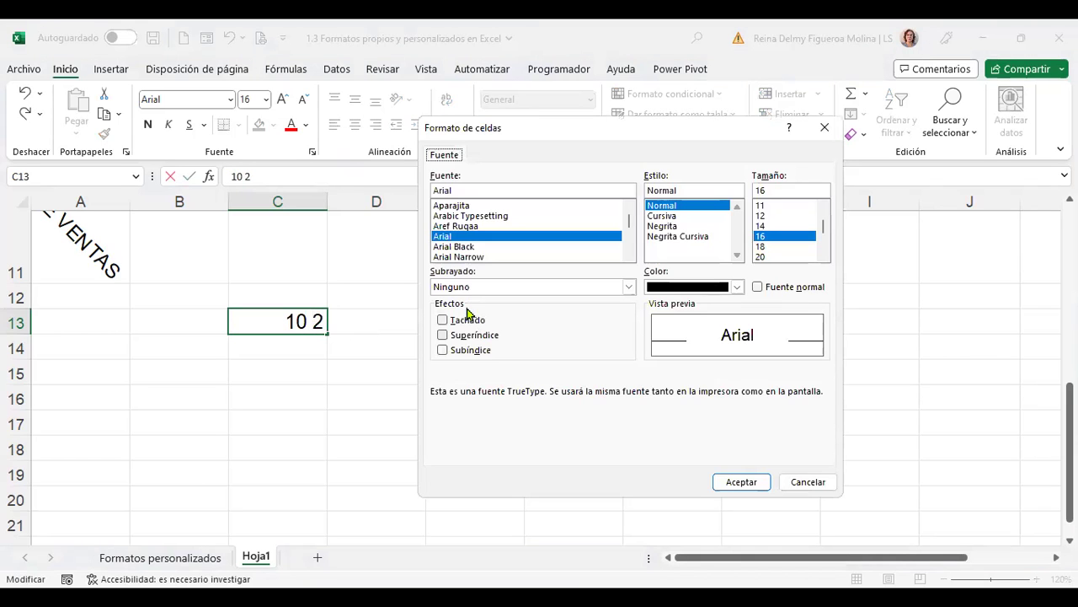
click(467, 336)
click(738, 481)
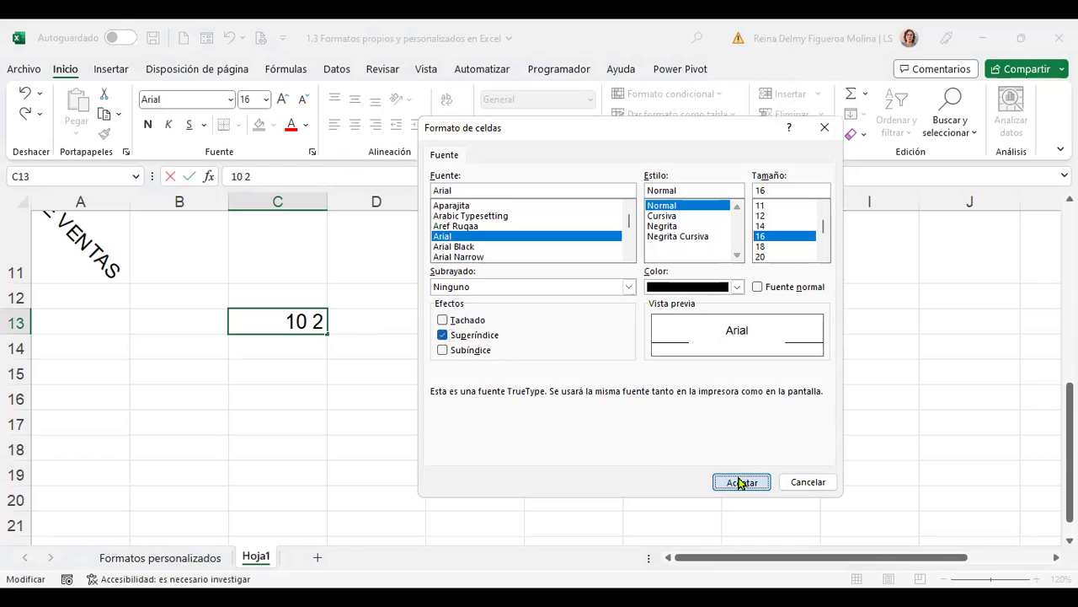
click(736, 477)
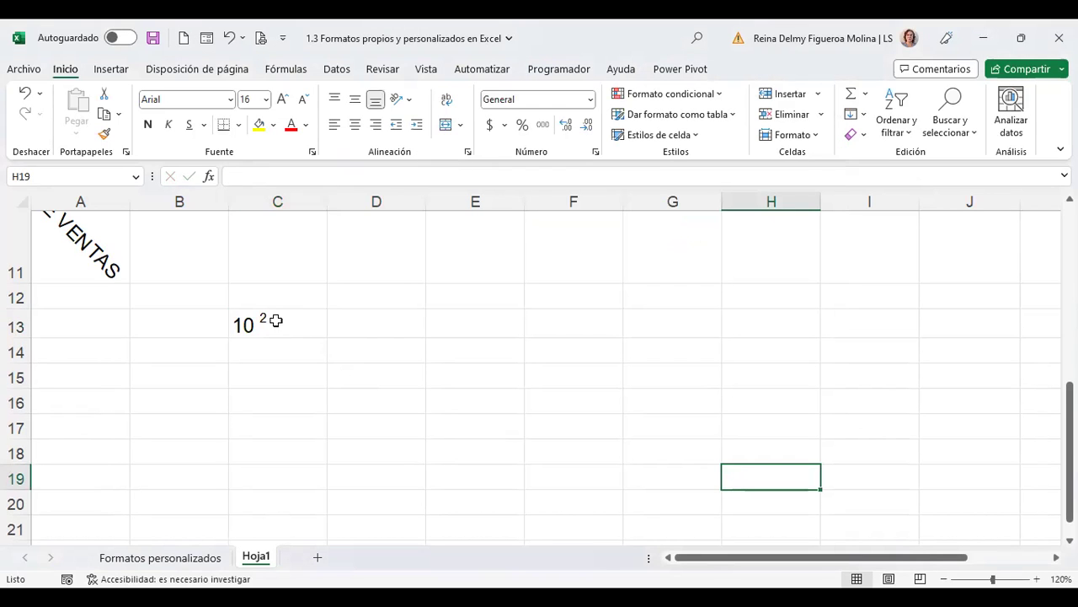
click(281, 350)
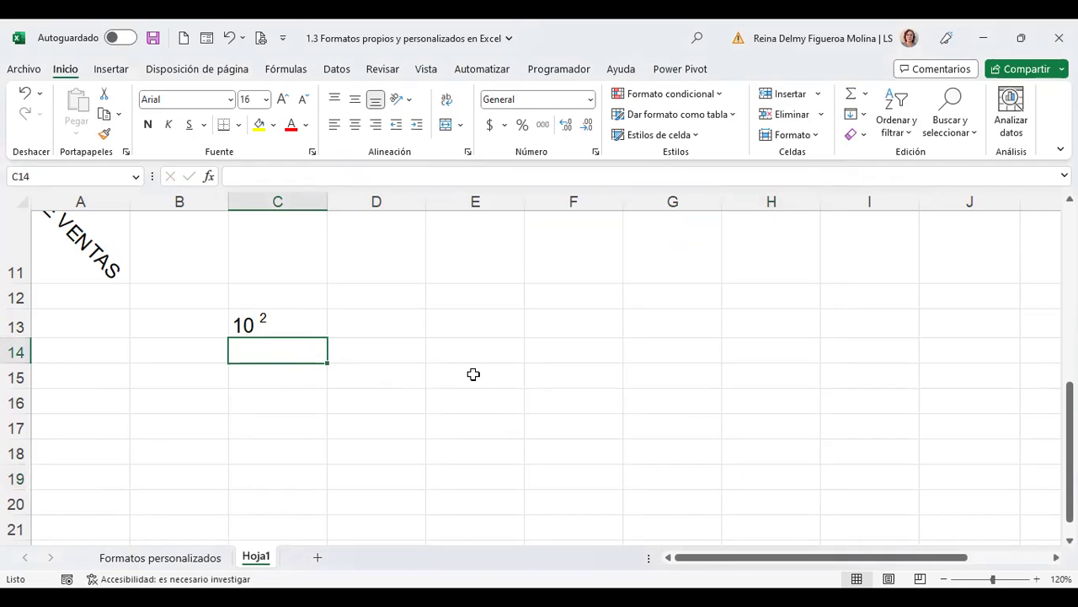
Step: Enter '10 2' in C14 and make its final 2 subscript
text(10 2)
key(shift+Left)
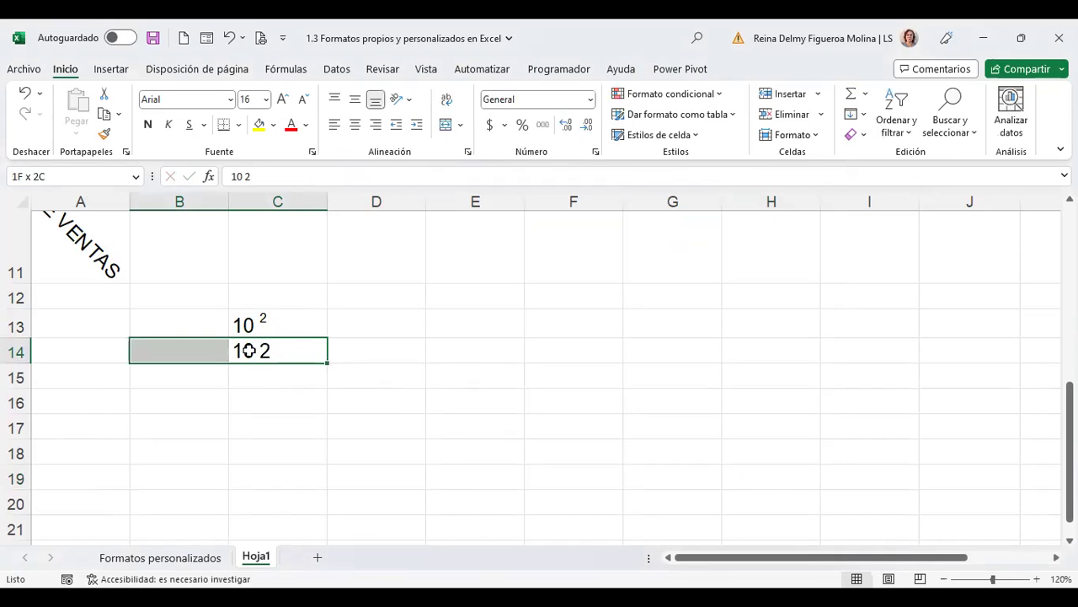
click(251, 351)
click(279, 175)
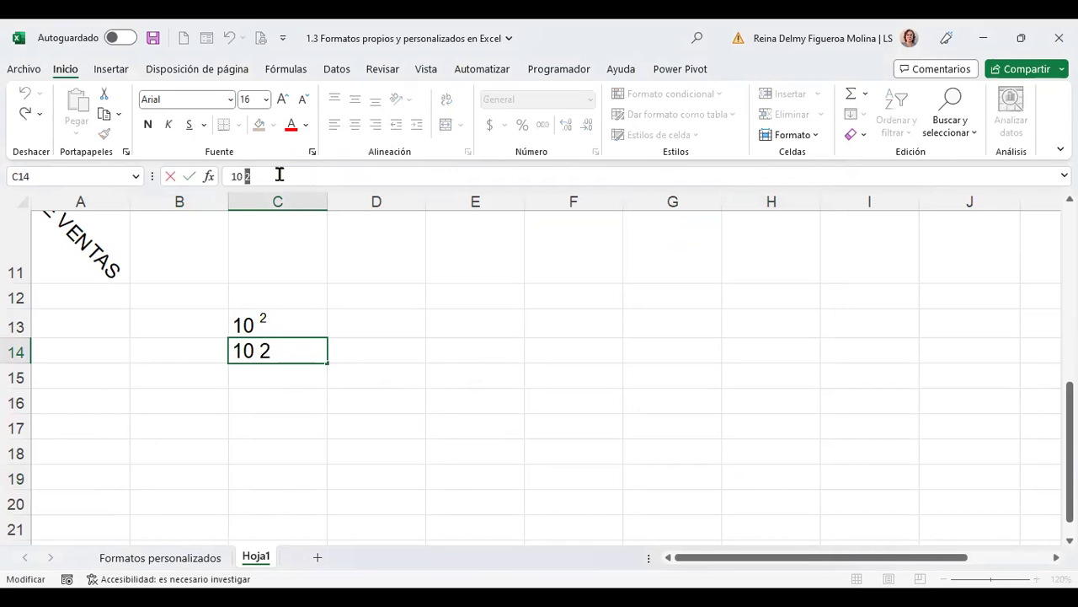
key(ctrl+1)
click(465, 349)
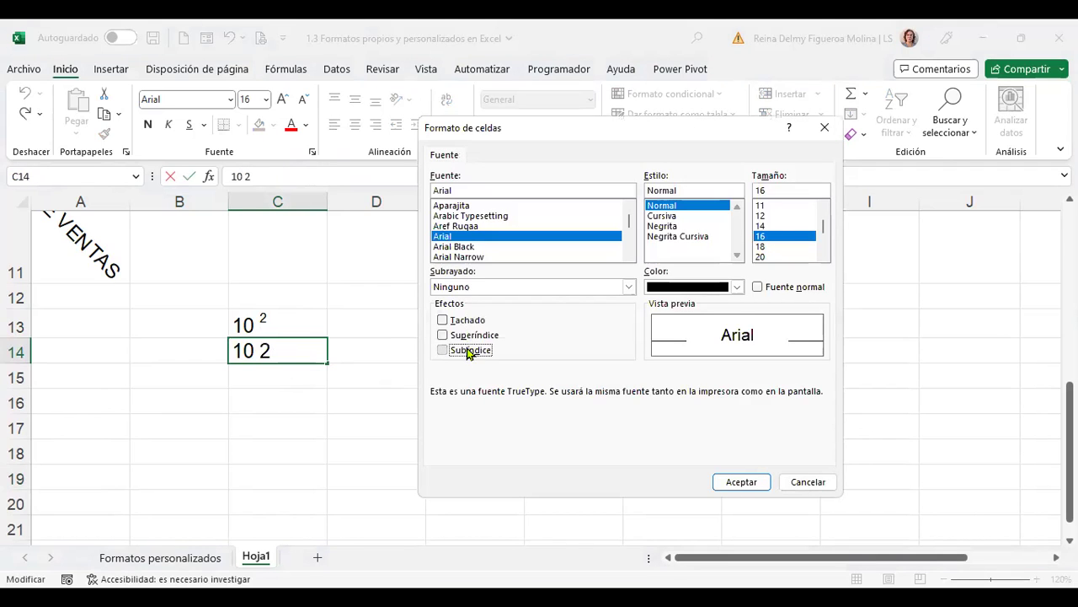
click(745, 483)
click(460, 409)
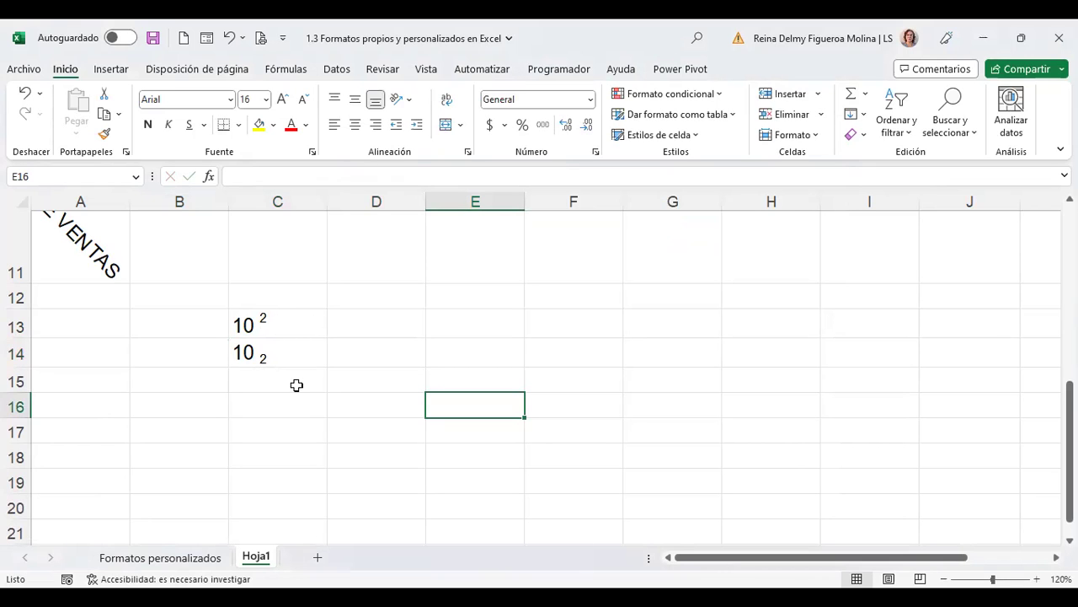
key(ctrl+1)
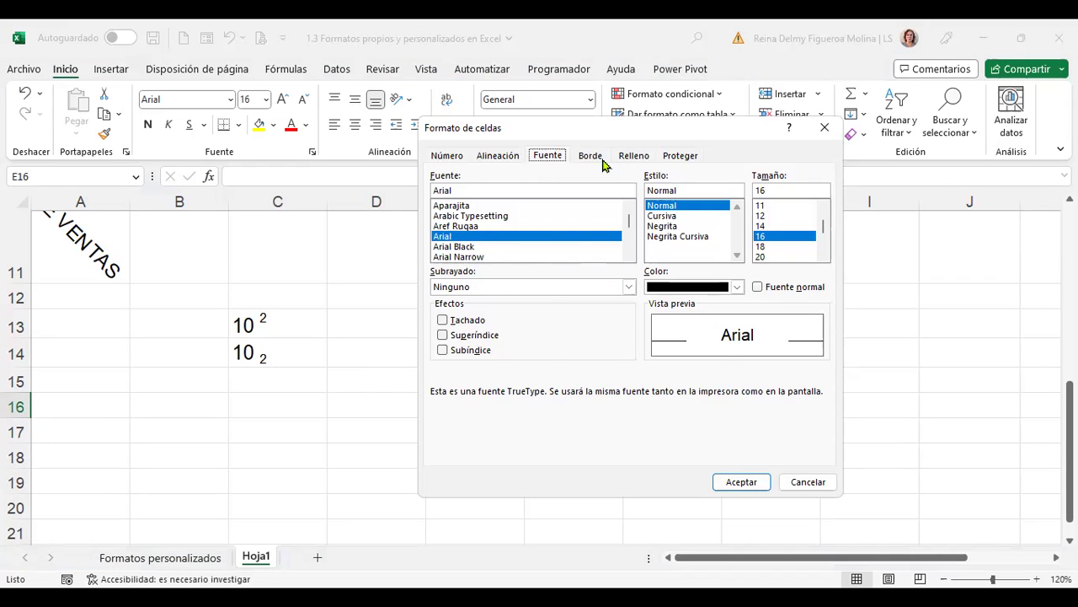
Step: Look at the Borde settings, cancel without adding borders, and scroll back up to row 1
click(600, 156)
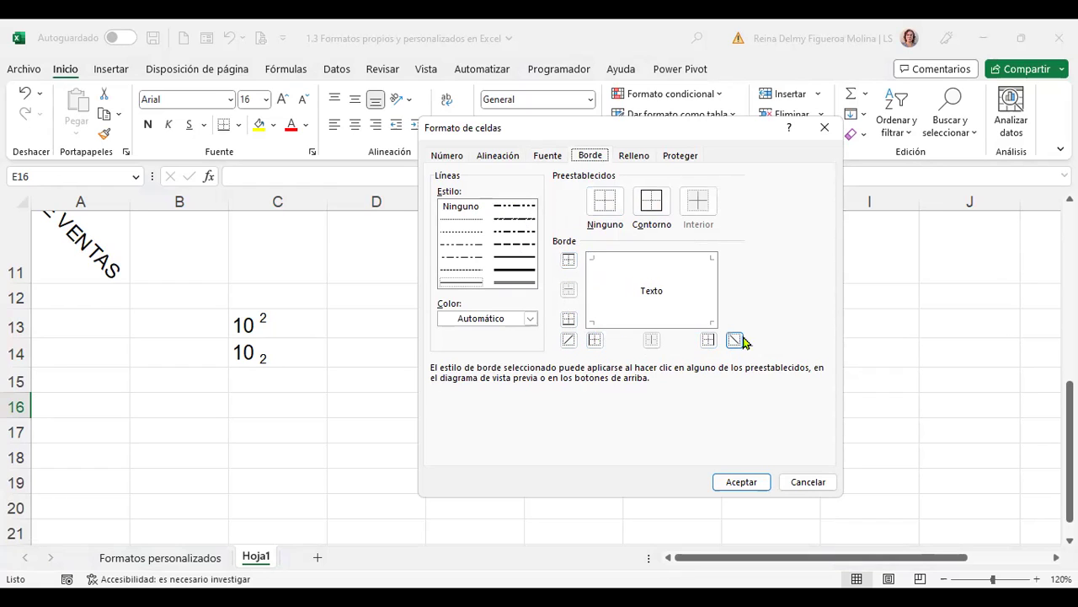
click(806, 482)
scroll(519, 389, up, 4)
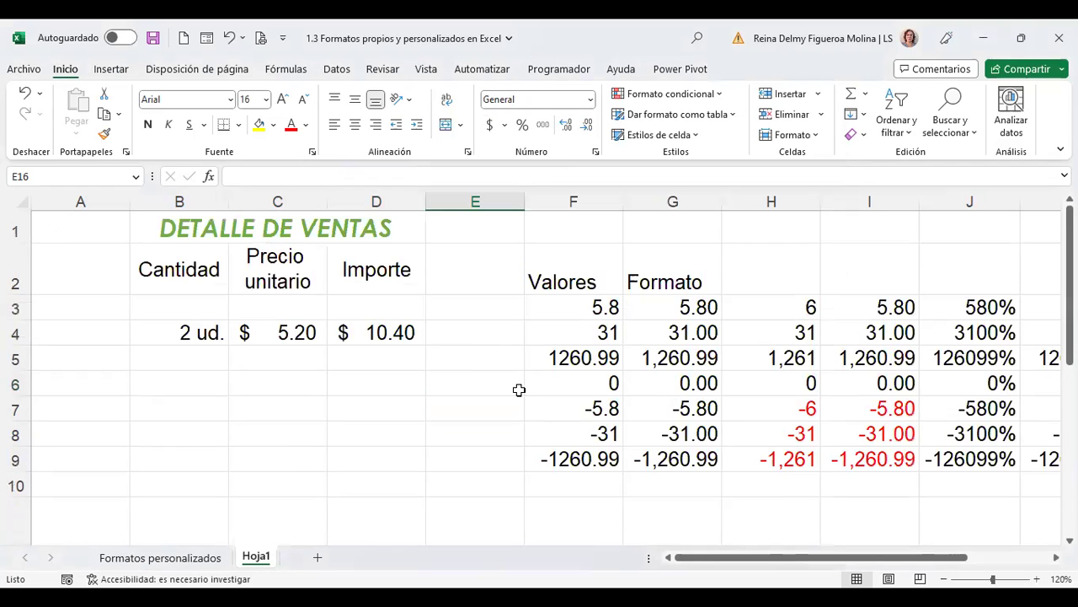
Step: Give table B1:D4 a thick outline border plus interior lines between every cell
drag(388, 226, 353, 333)
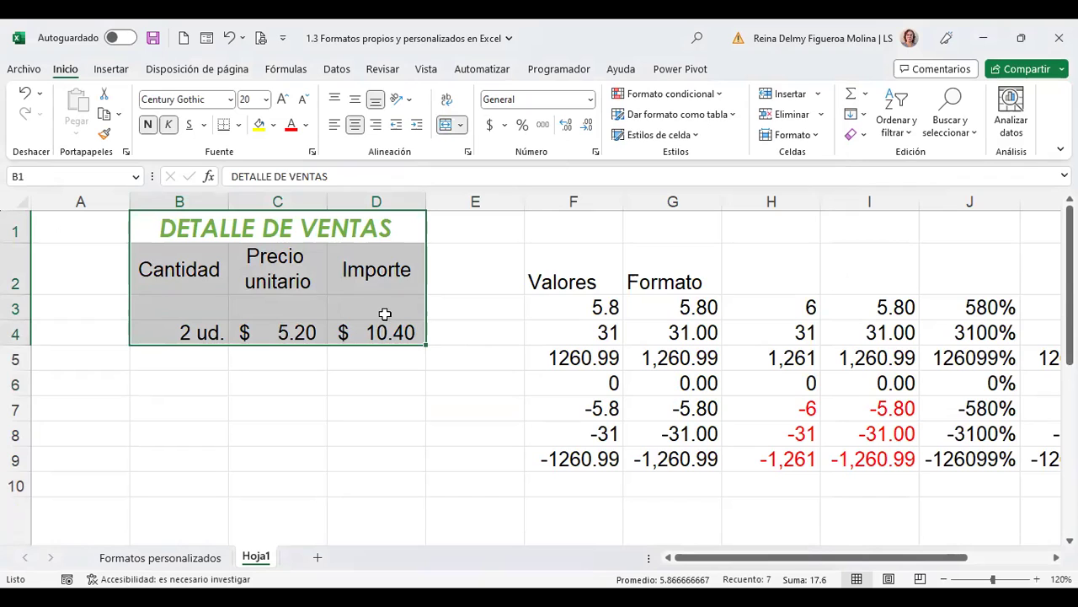
key(ctrl+1)
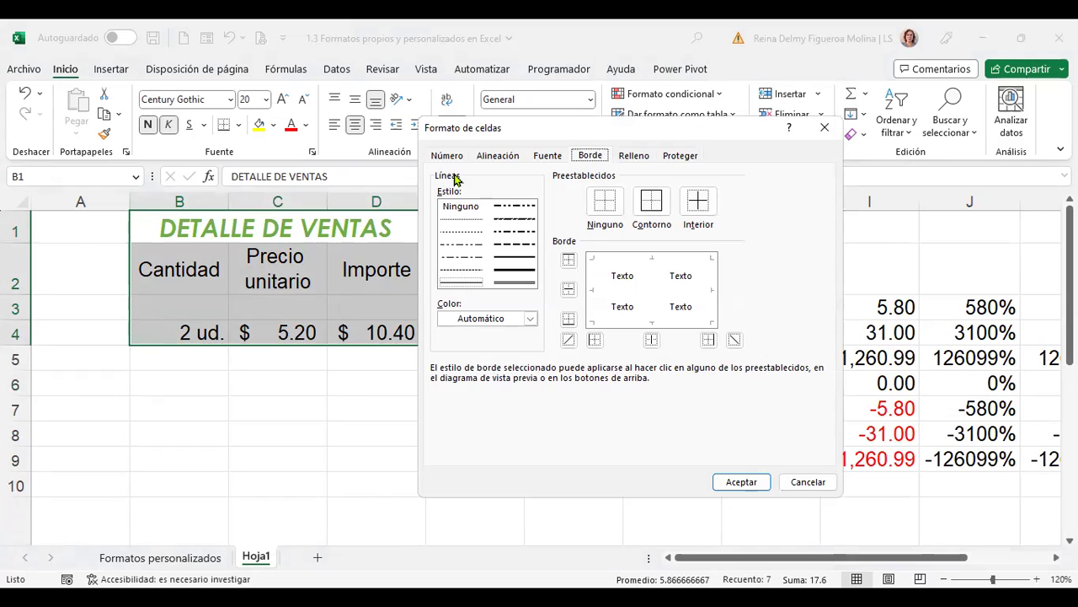
click(522, 271)
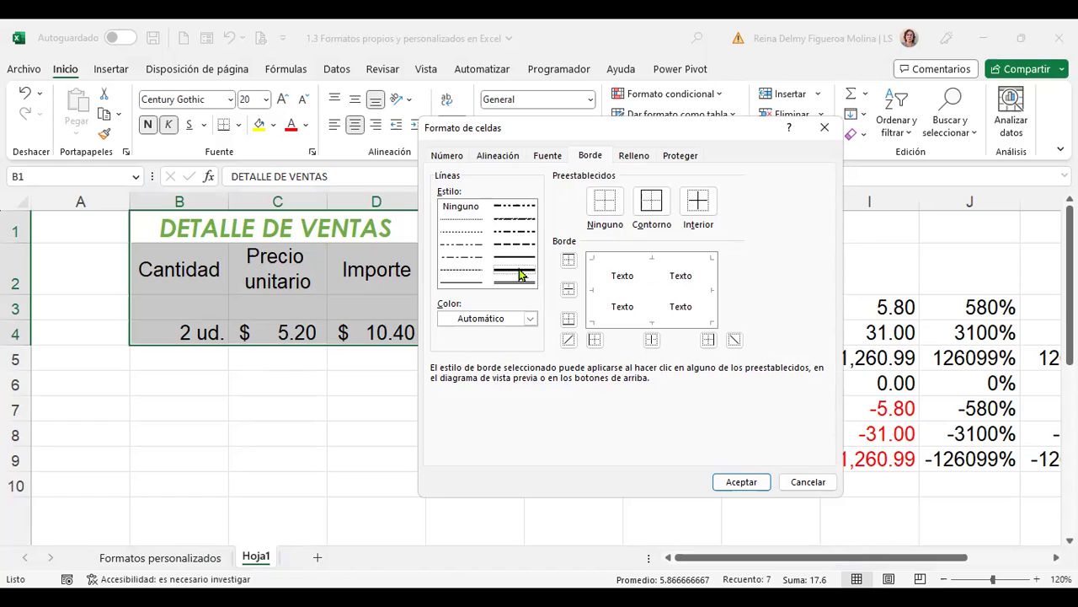
click(654, 211)
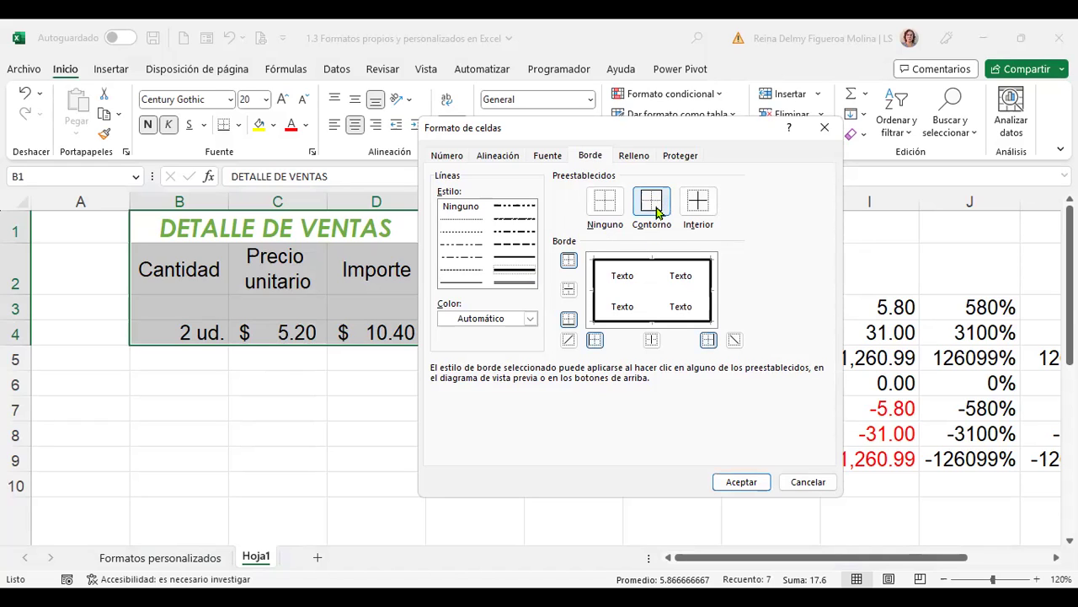
click(518, 285)
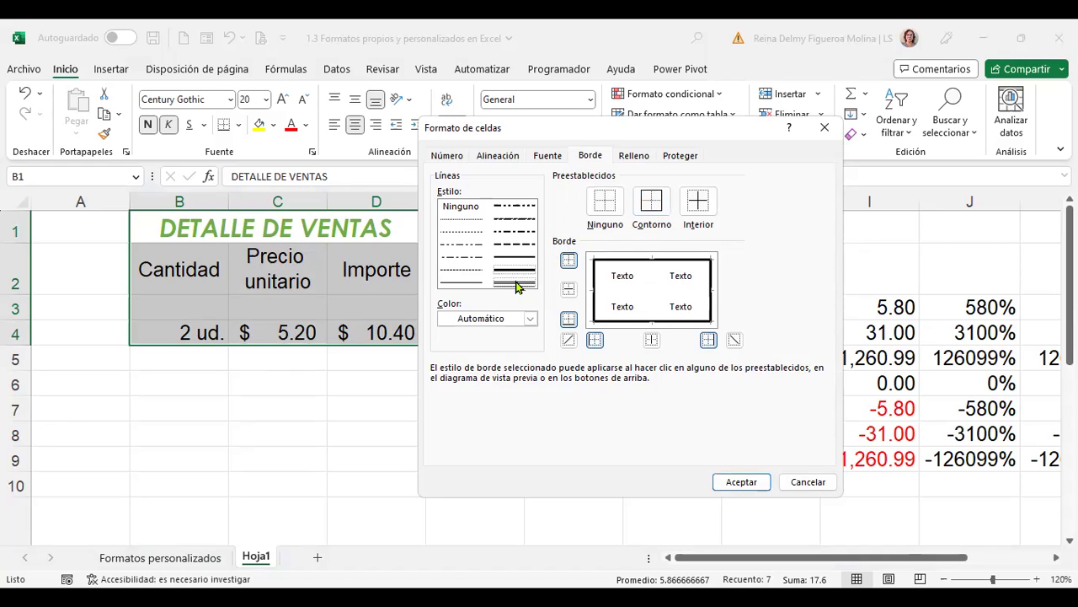
click(701, 201)
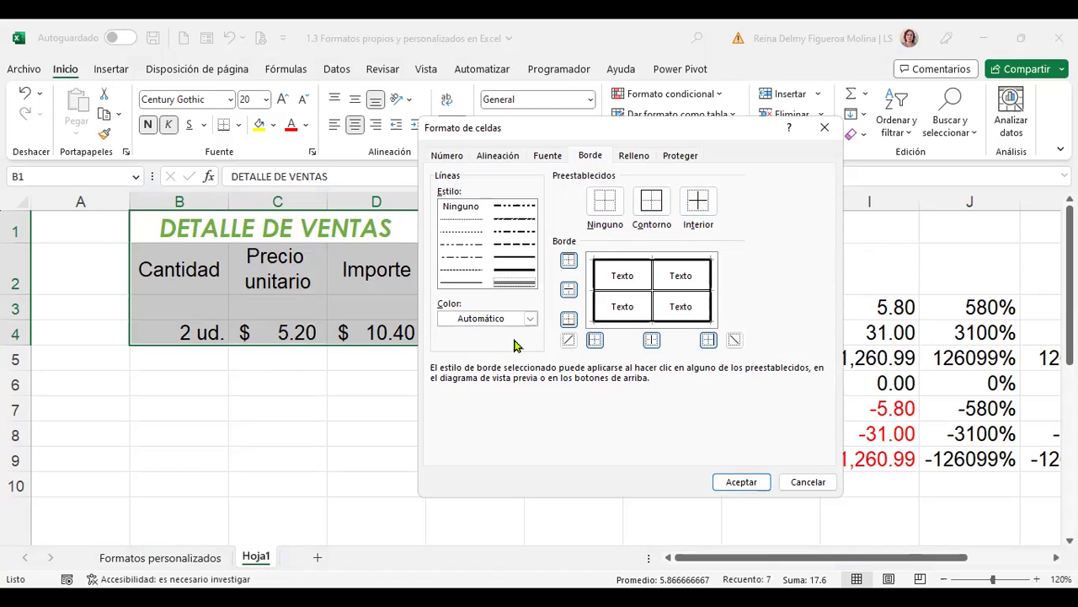
click(740, 481)
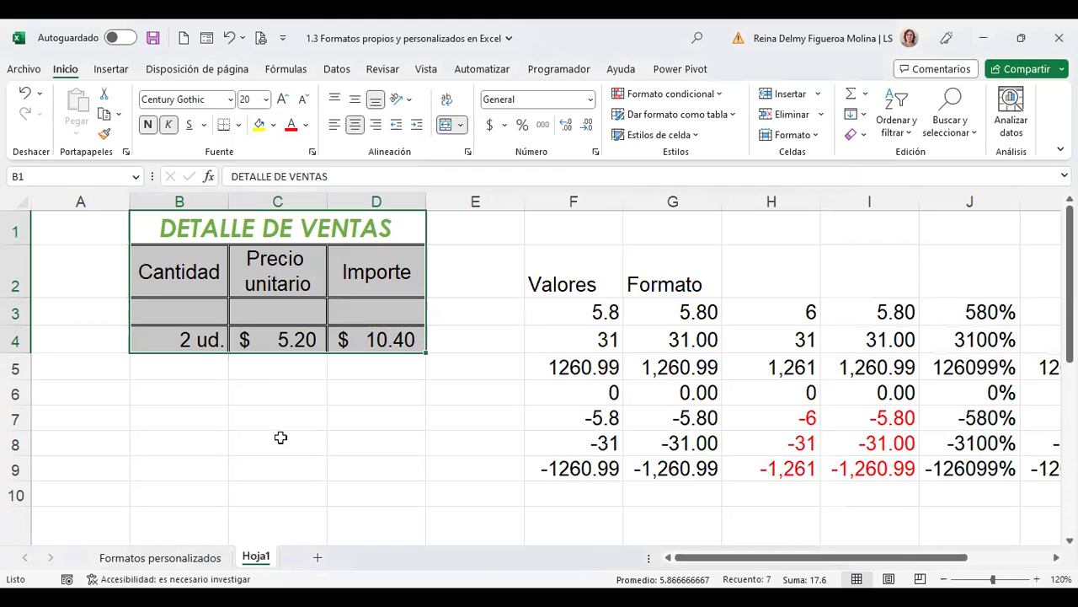
click(281, 438)
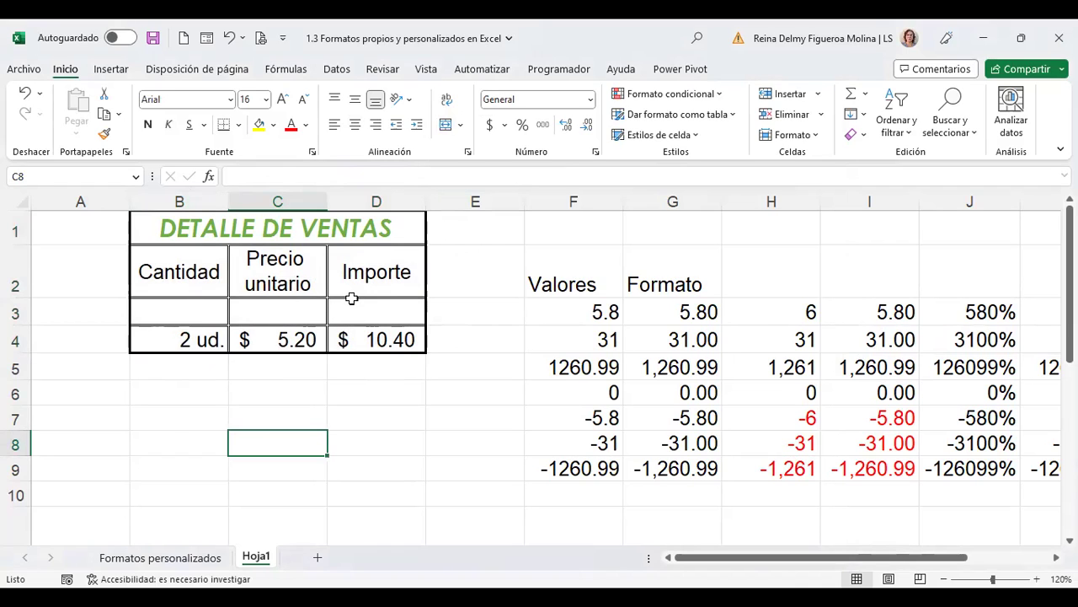
Step: Fill the total cell D4 with Blue, Accent 5, Lighter 80%
key(ctrl+1)
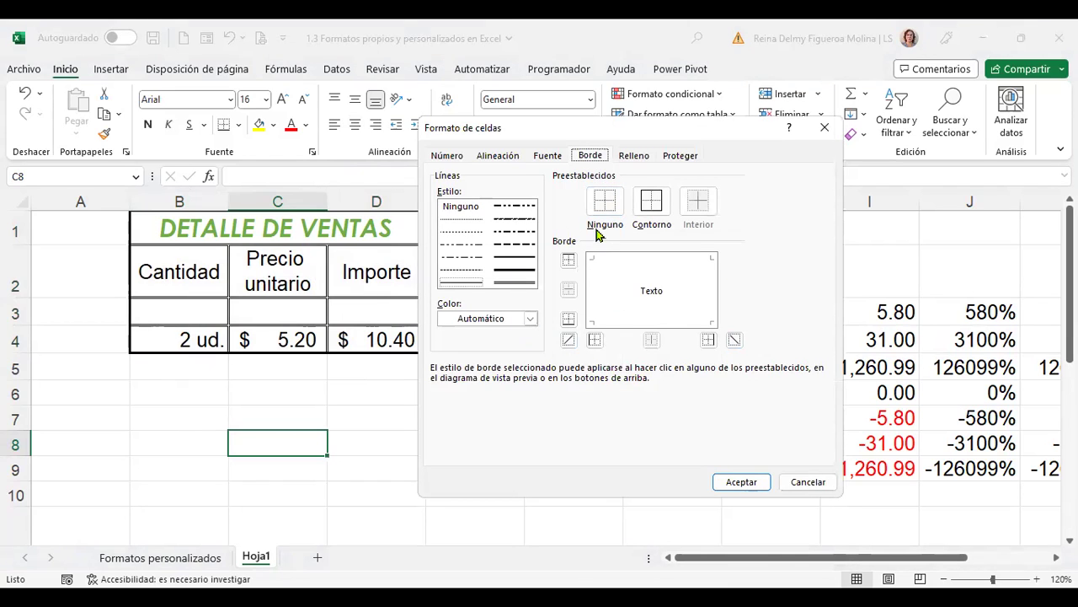
click(637, 160)
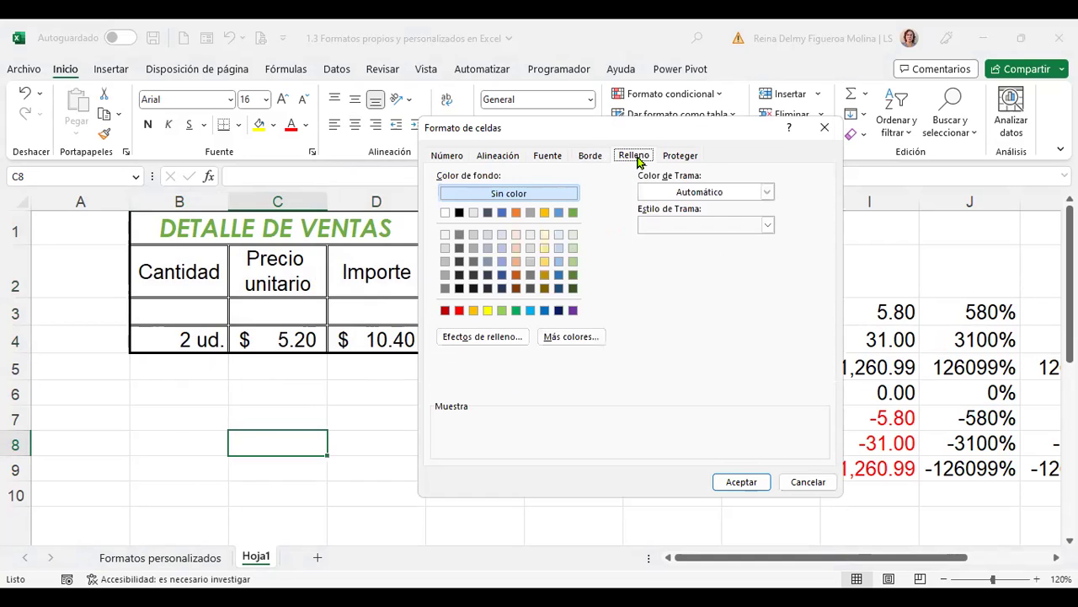
key(Escape)
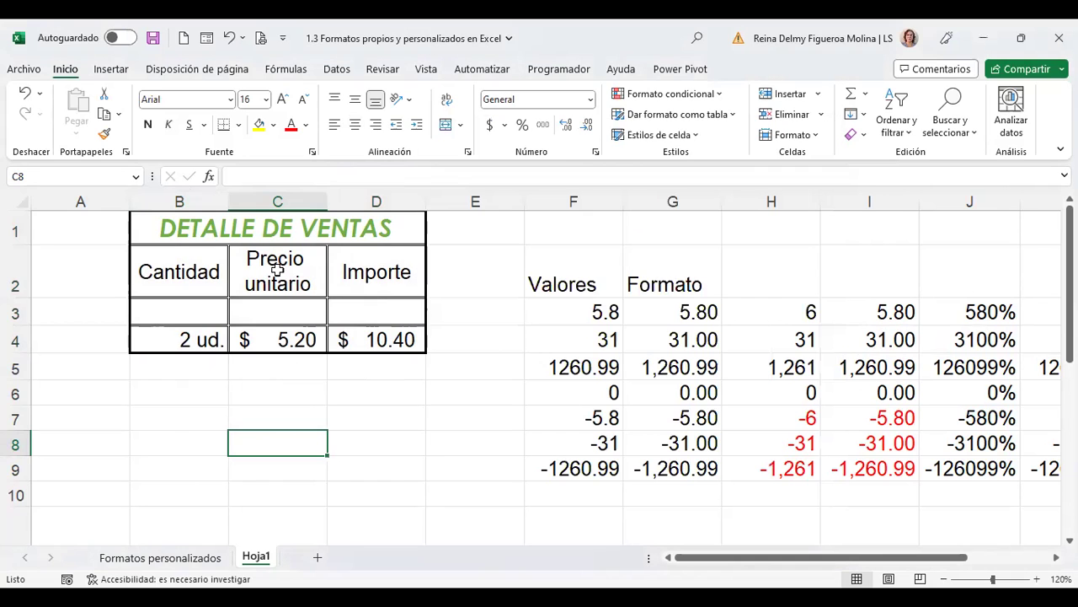
click(379, 340)
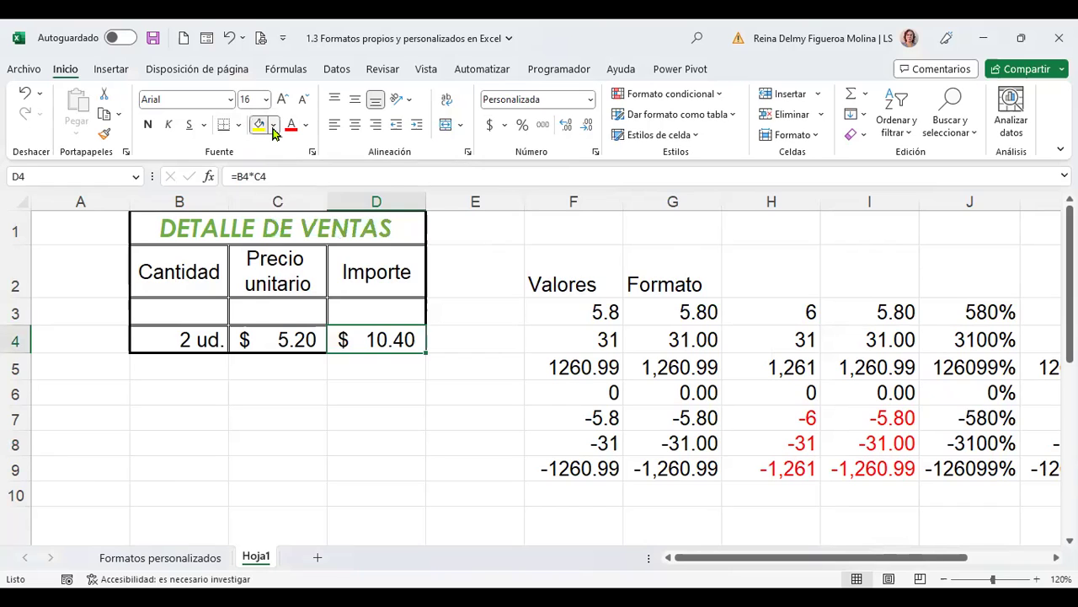
click(273, 125)
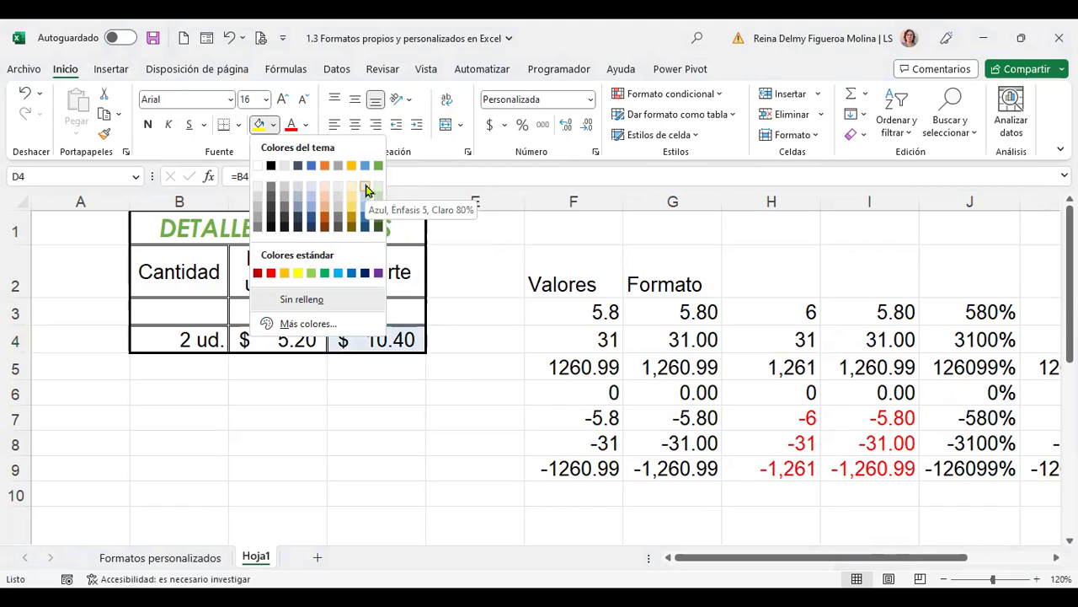
click(365, 186)
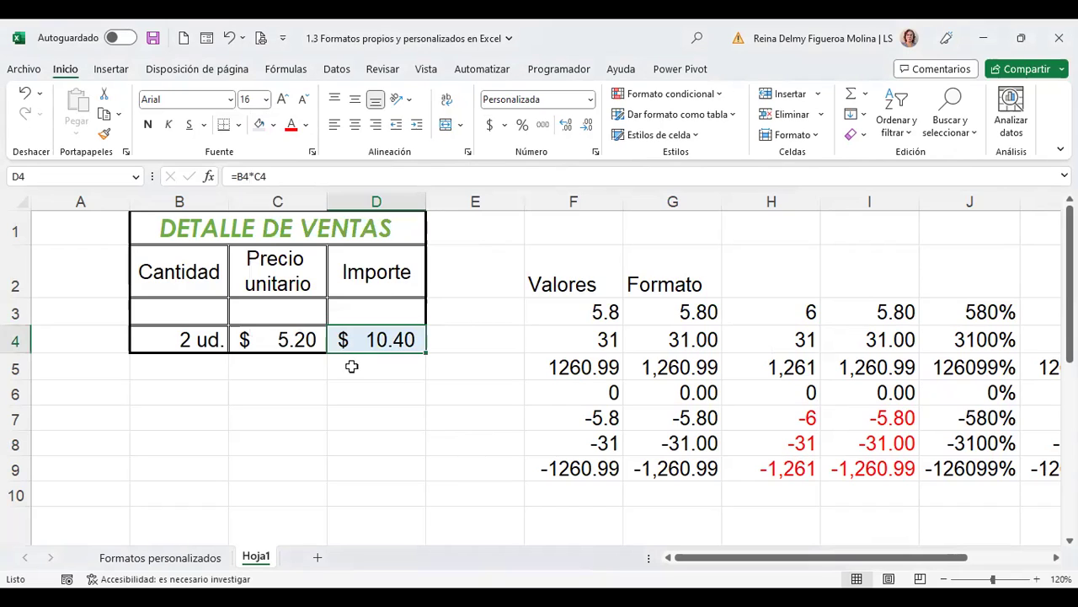
Step: Give headers B2:D2 a Diagonal up gradient fill using the top-right variant
click(196, 273)
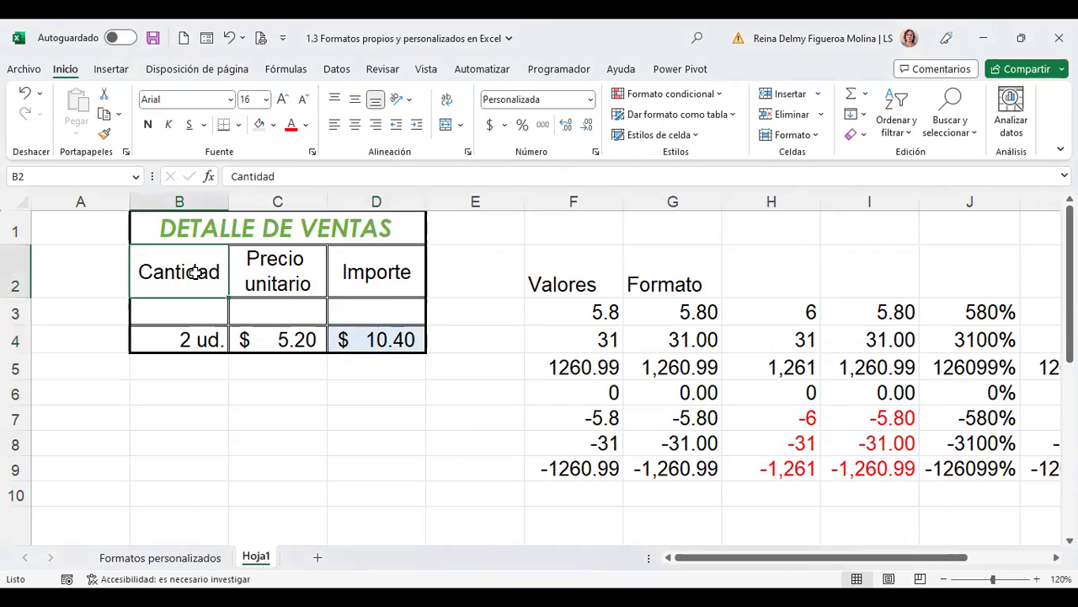
drag(195, 272, 396, 289)
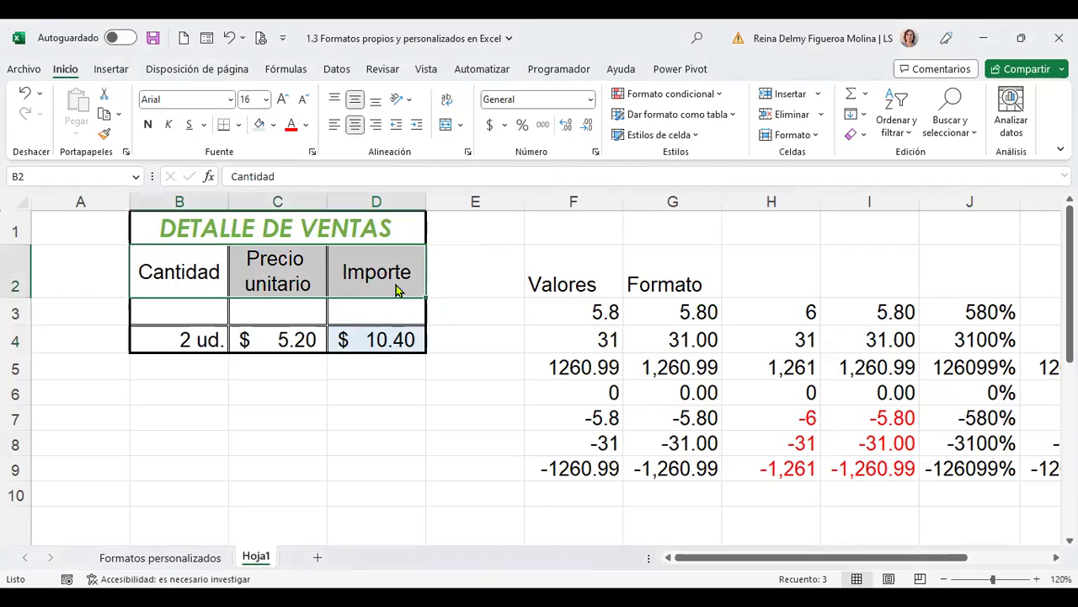
key(ctrl+1)
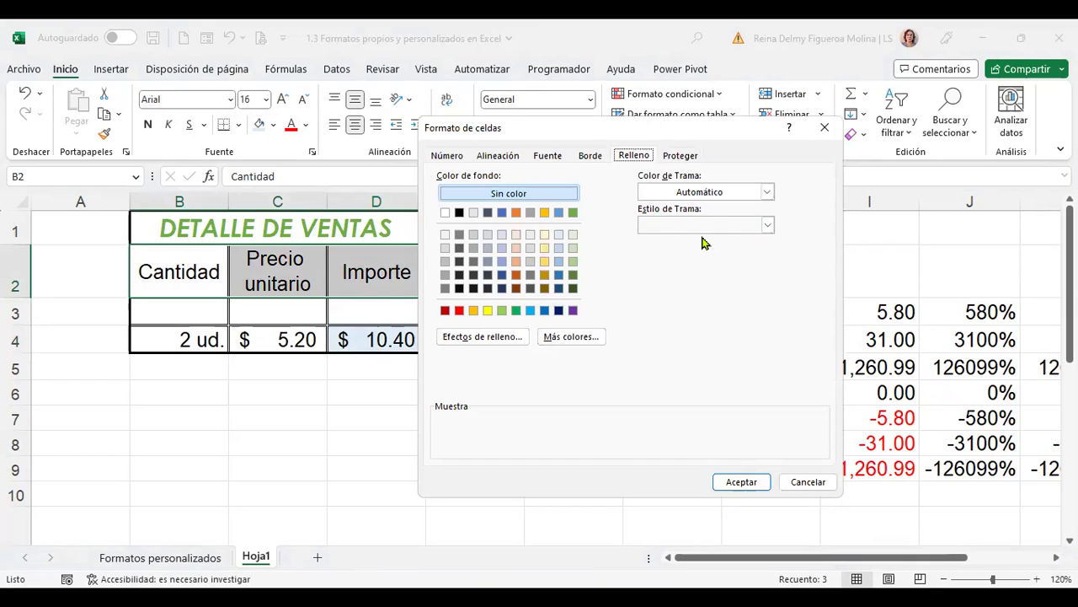
click(482, 337)
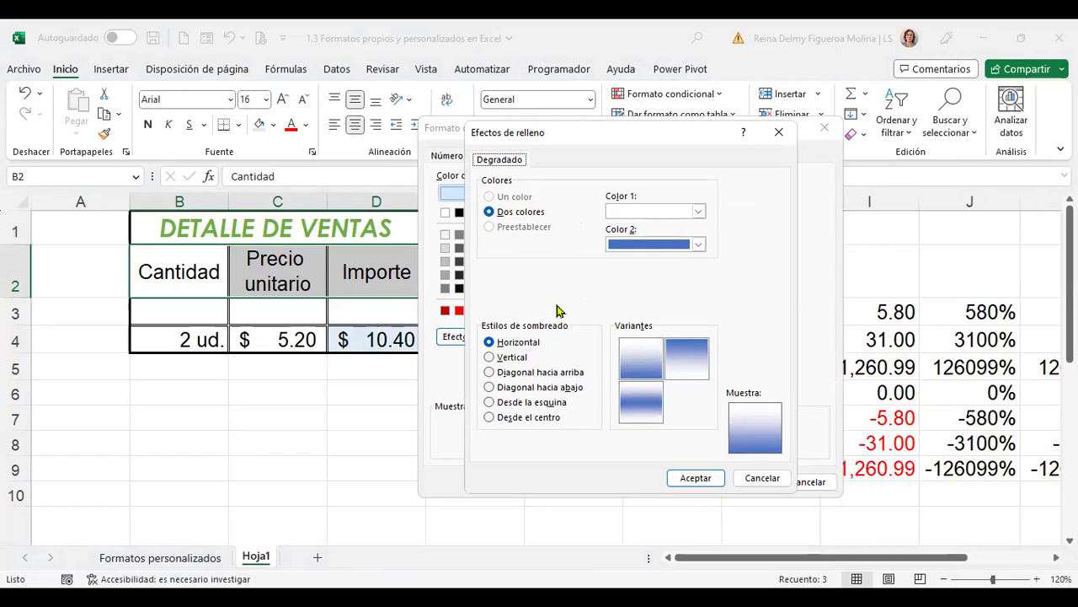
click(520, 359)
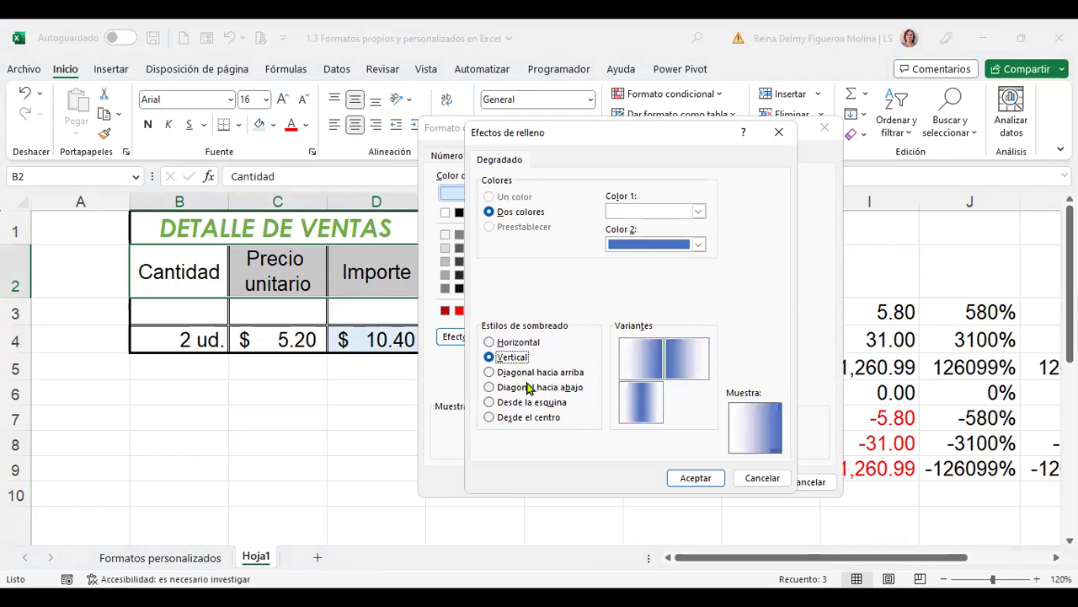
click(537, 375)
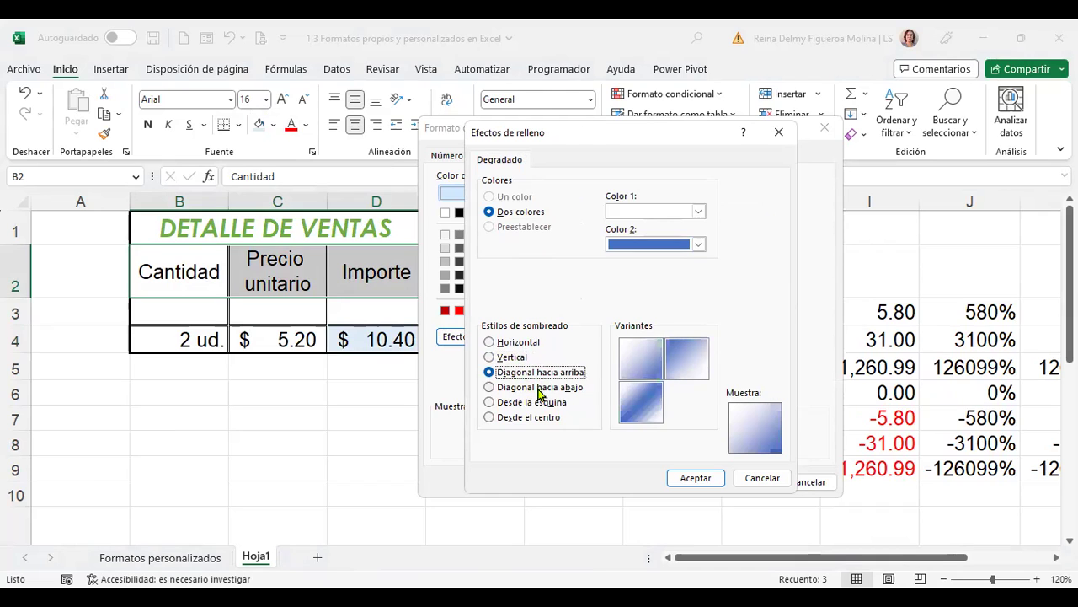
click(701, 358)
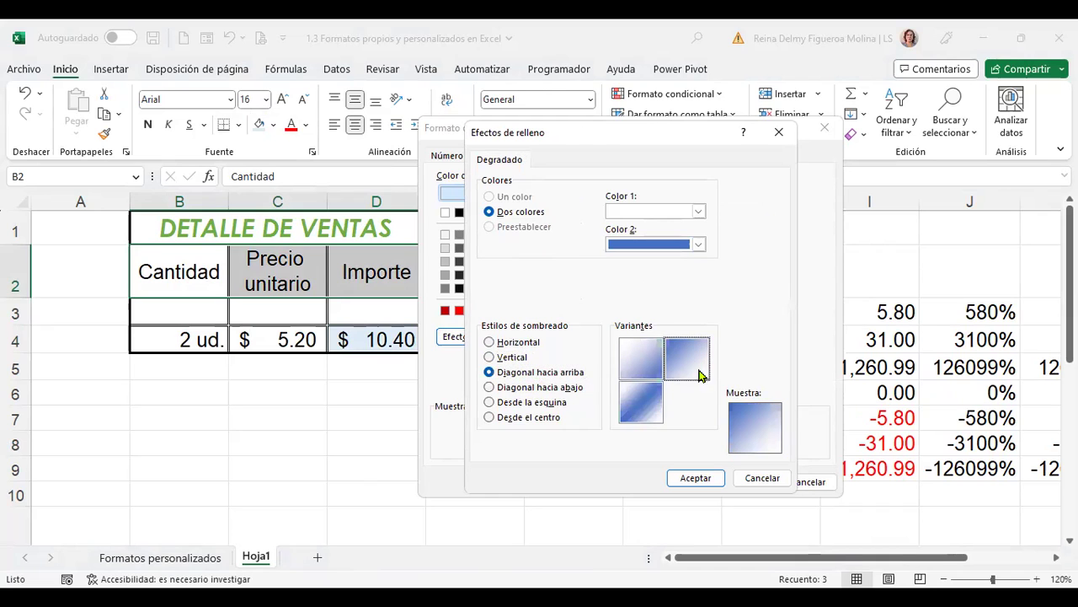
Step: Make the gradient's second colour light peach and apply it to the headers
click(699, 245)
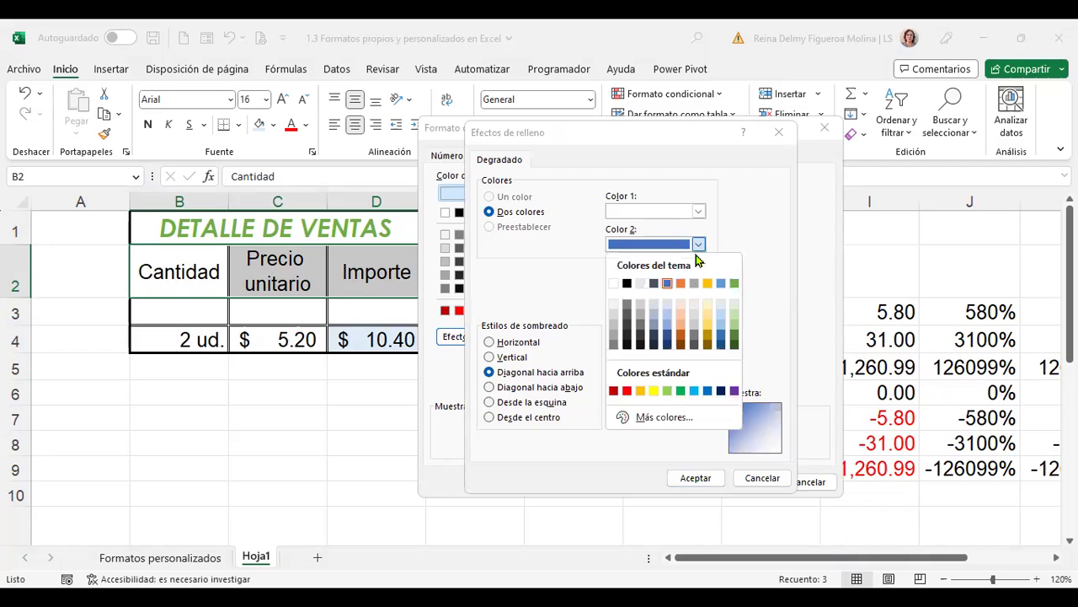
click(680, 317)
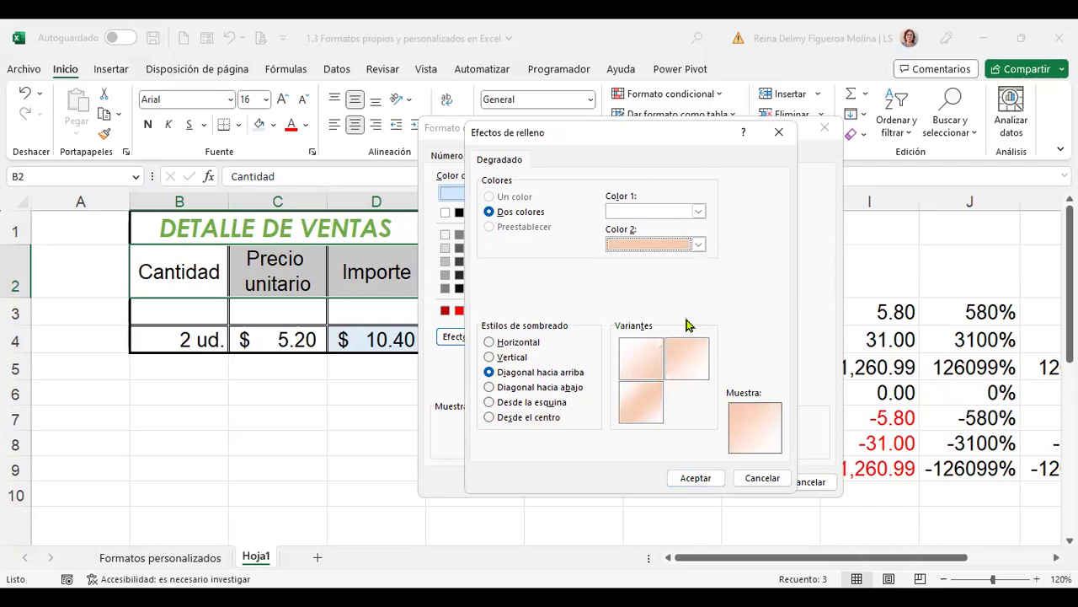
click(687, 482)
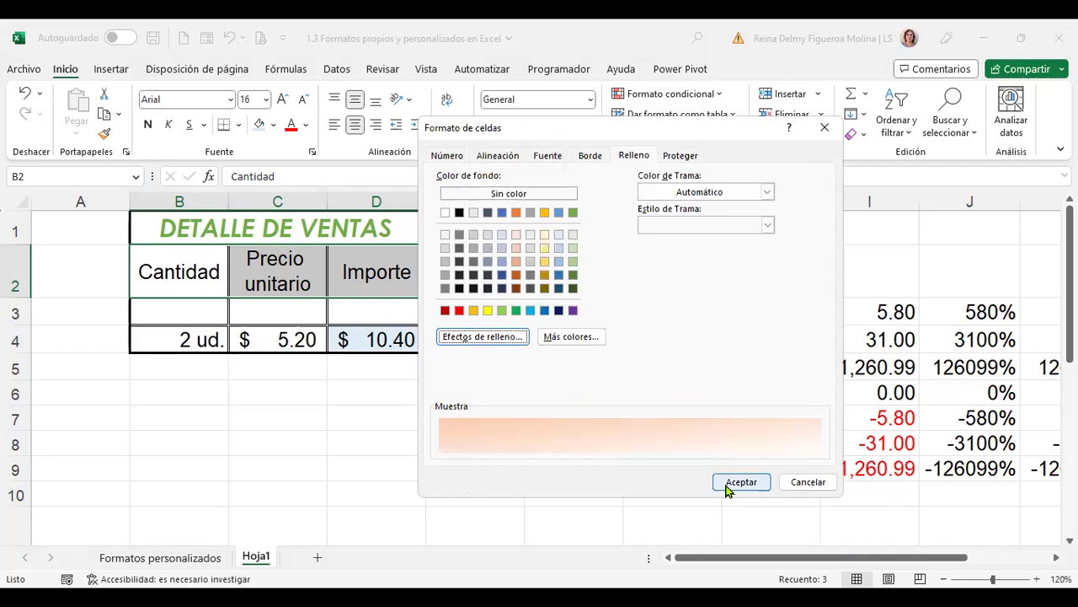
click(727, 489)
click(469, 362)
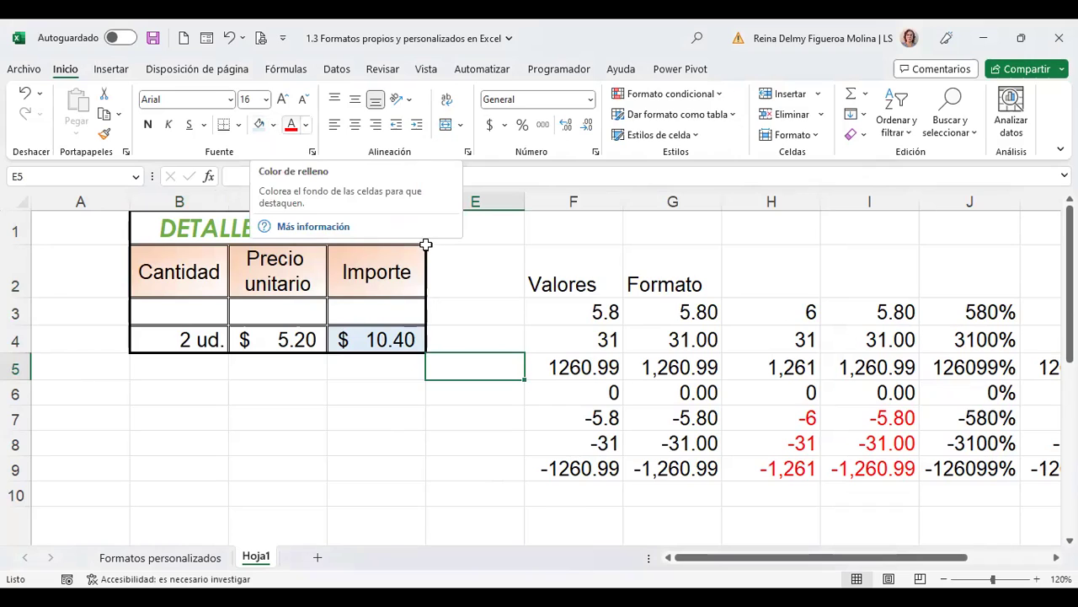
click(496, 317)
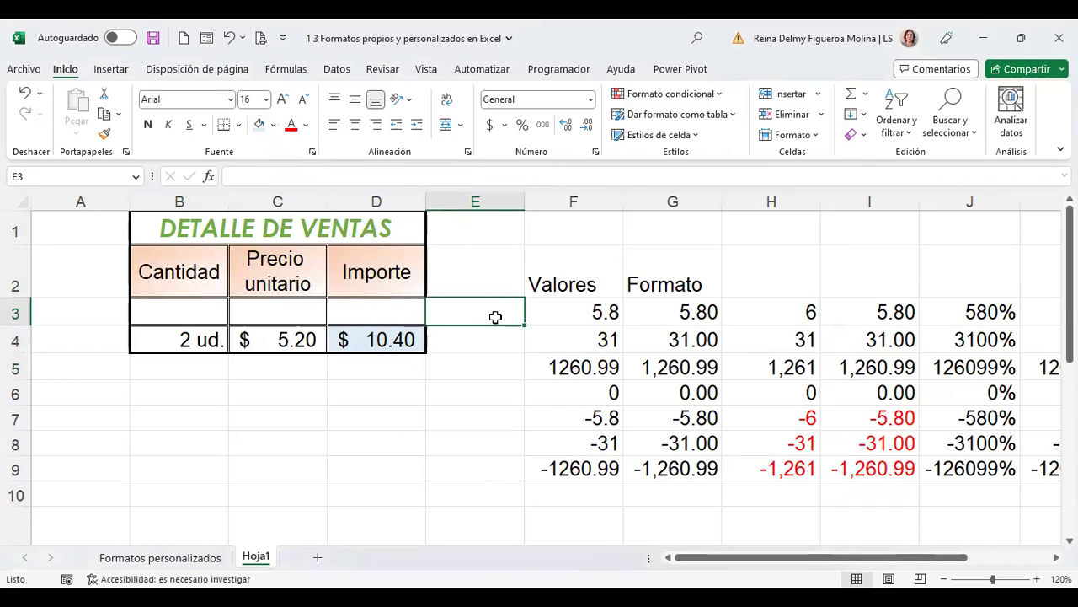
Step: Fill B5:D5 with an orange Entrelazado Diagonal Fino pattern
key(ctrl+1)
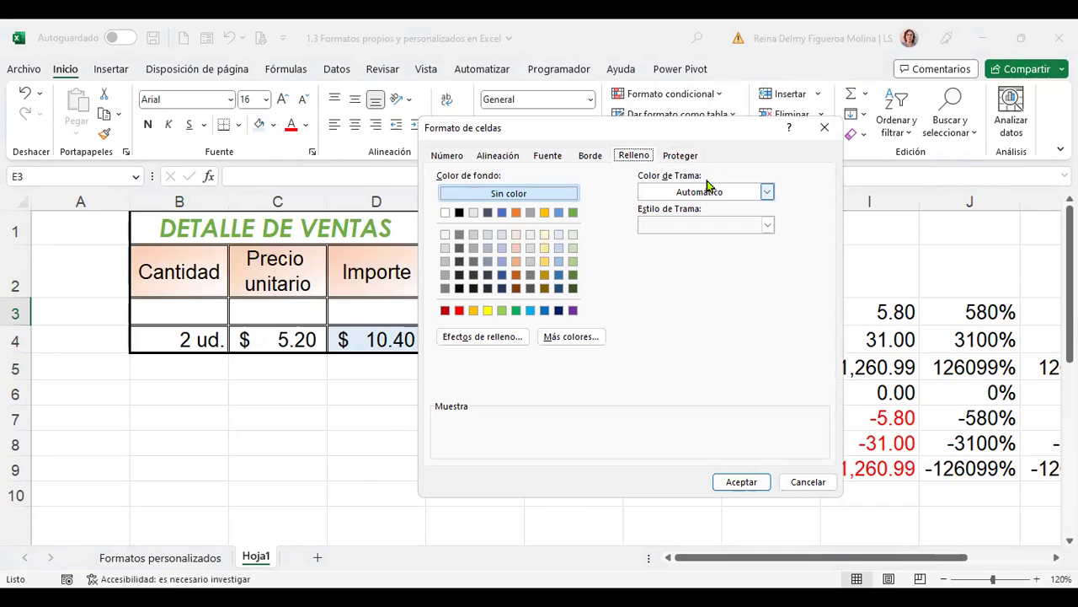
click(809, 482)
click(297, 387)
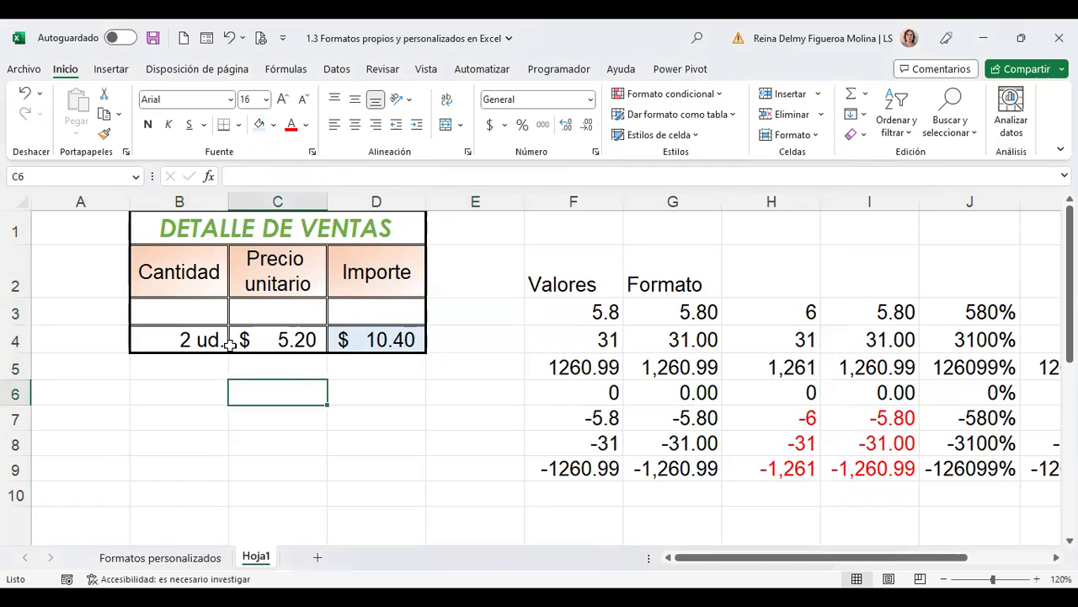
drag(173, 371, 333, 372)
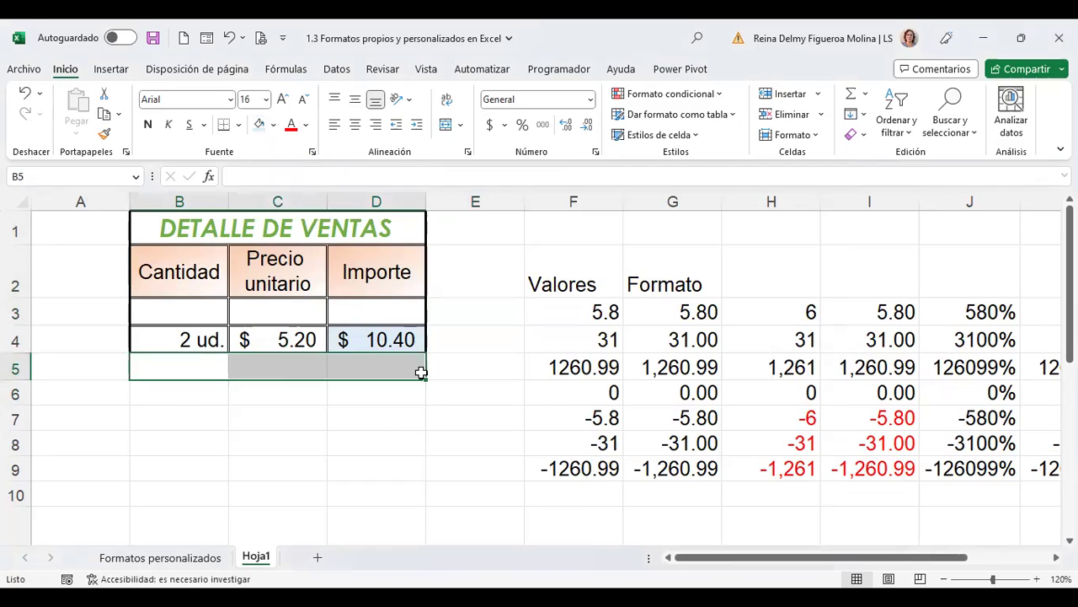
key(ctrl+1)
click(766, 192)
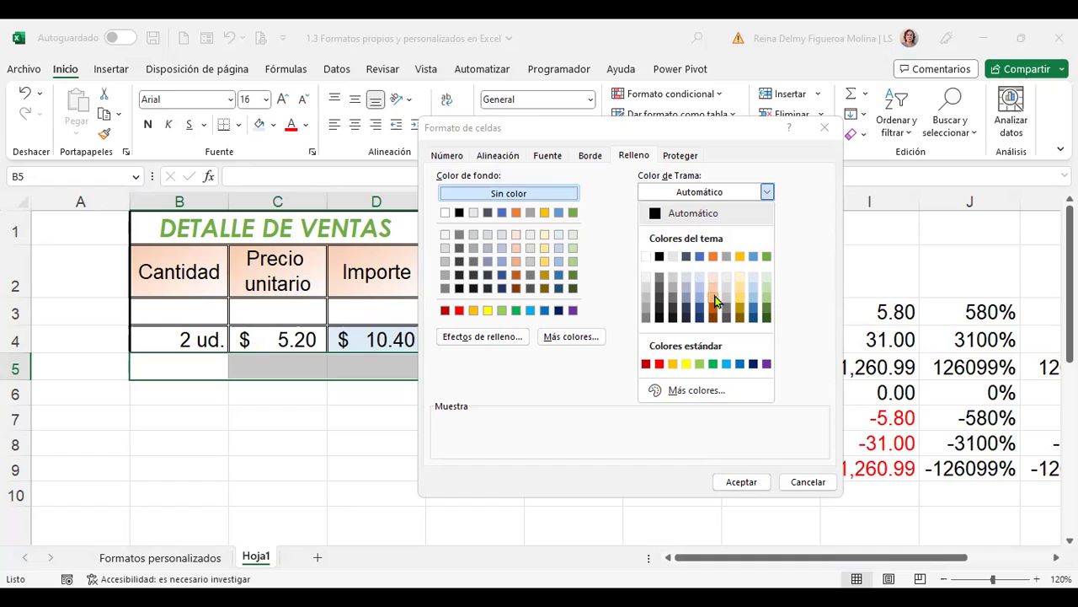
click(715, 301)
click(767, 226)
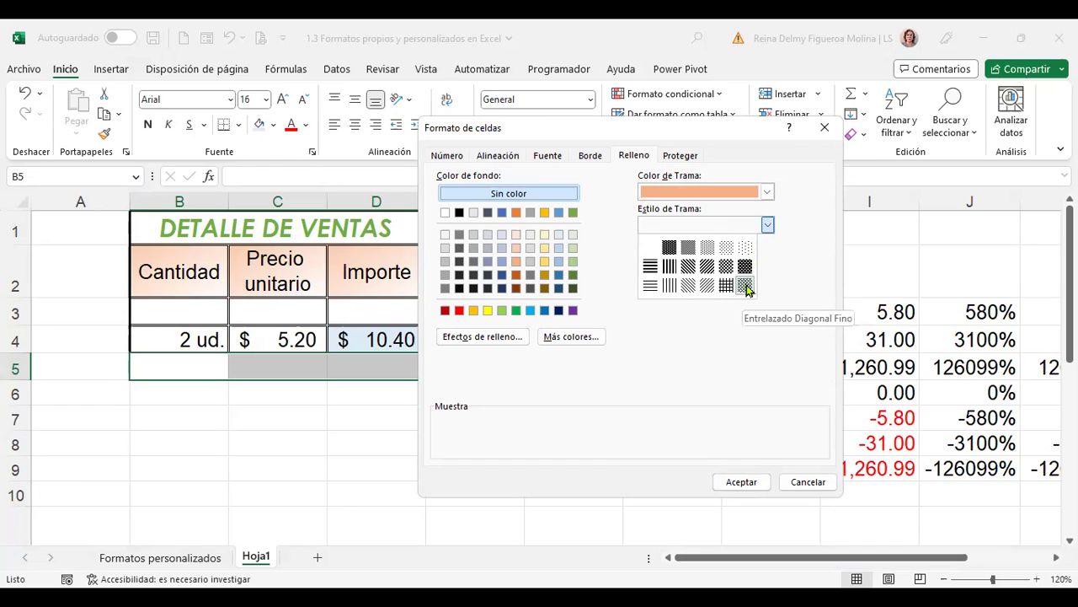
click(743, 287)
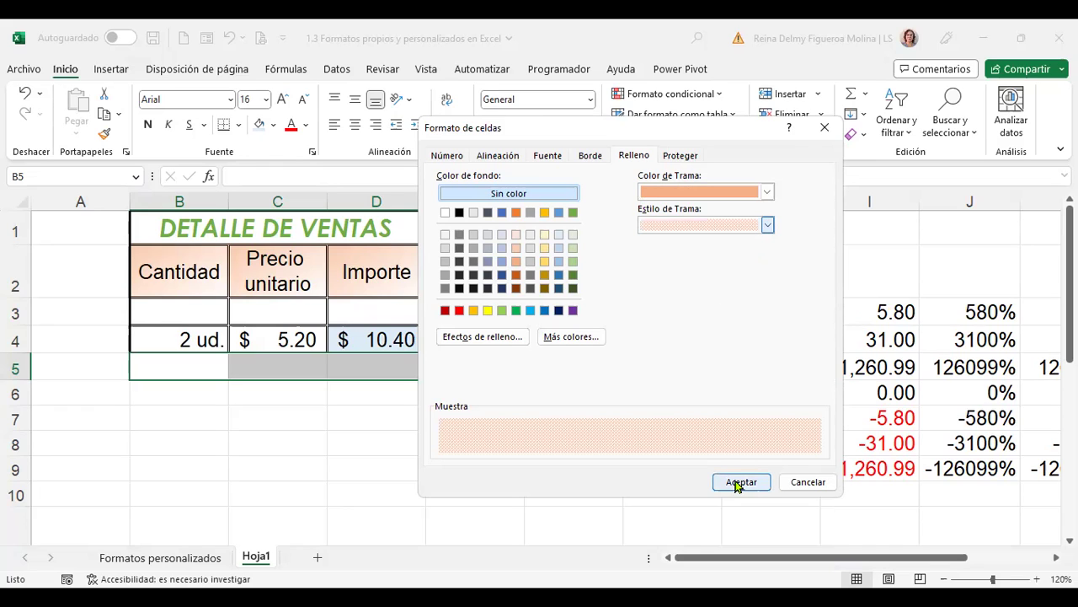
click(735, 481)
click(295, 474)
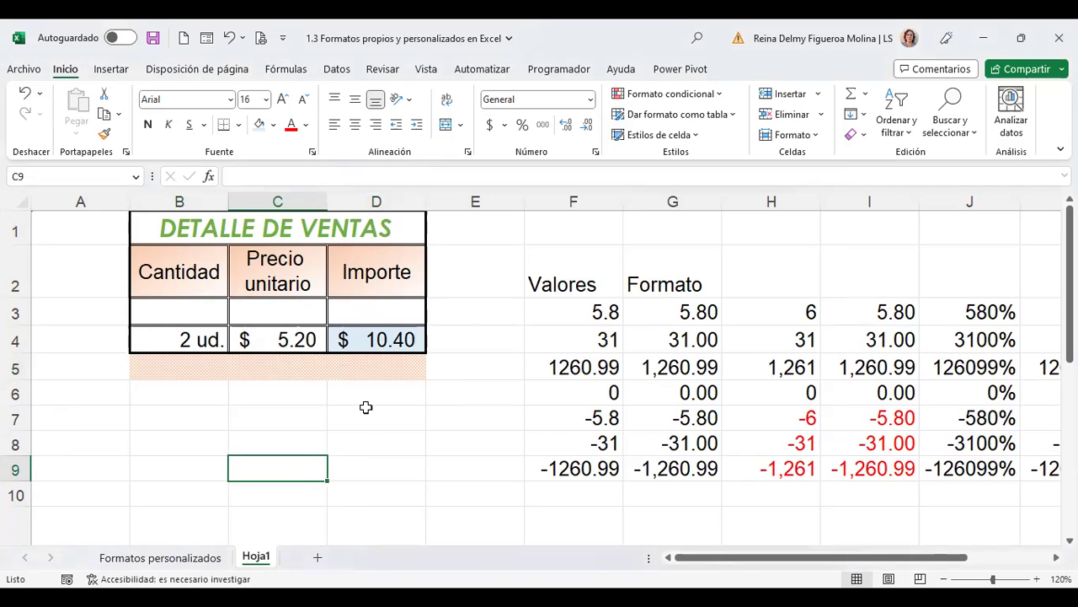
key(ctrl+1)
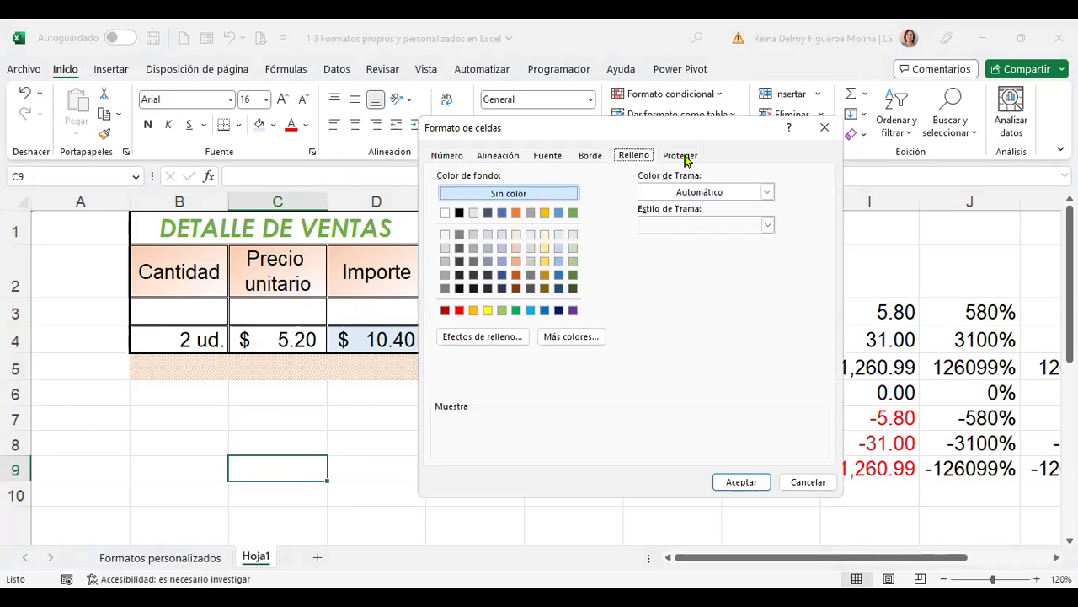
click(682, 157)
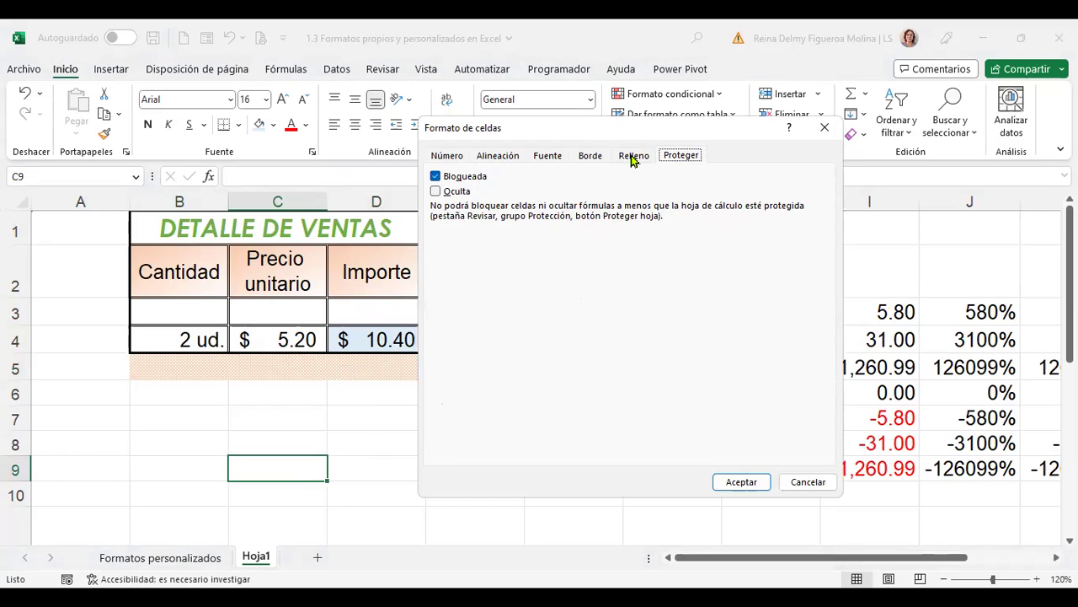
click(633, 156)
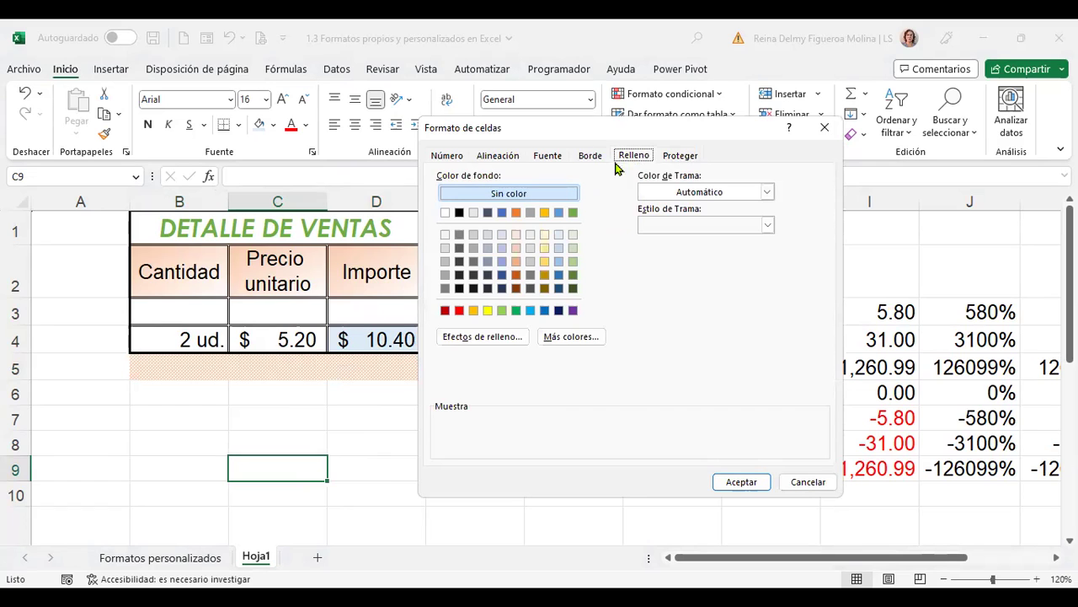
click(585, 160)
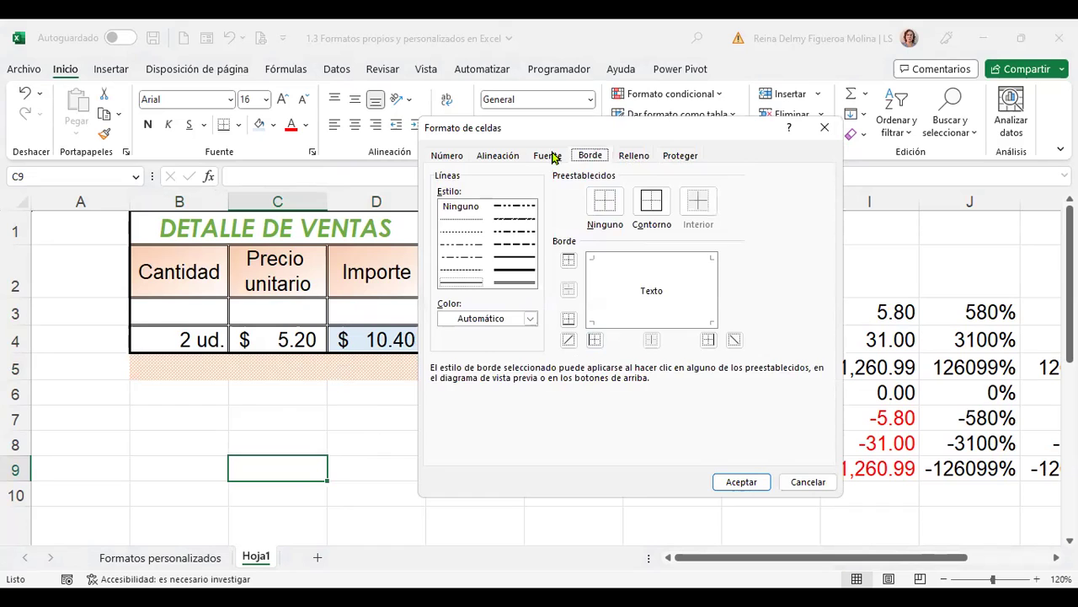
click(552, 157)
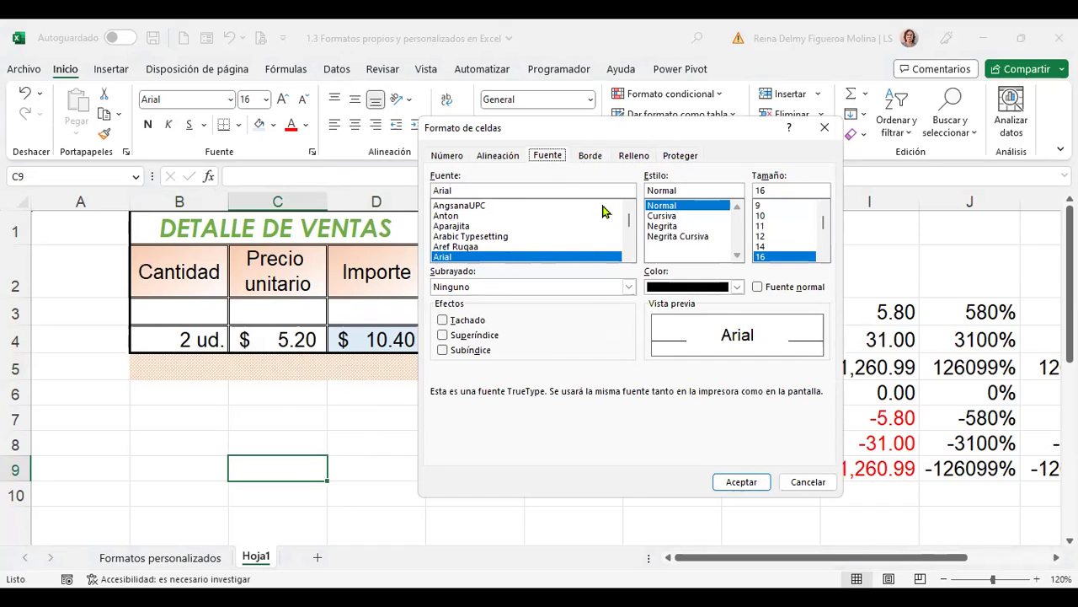
mouse_move(617, 266)
click(498, 156)
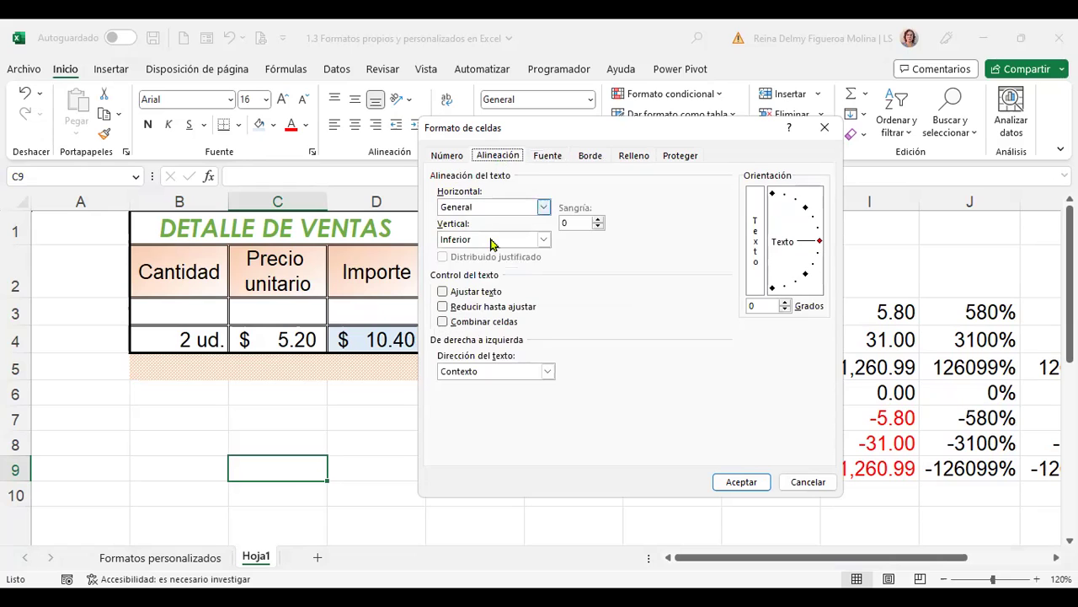
click(456, 156)
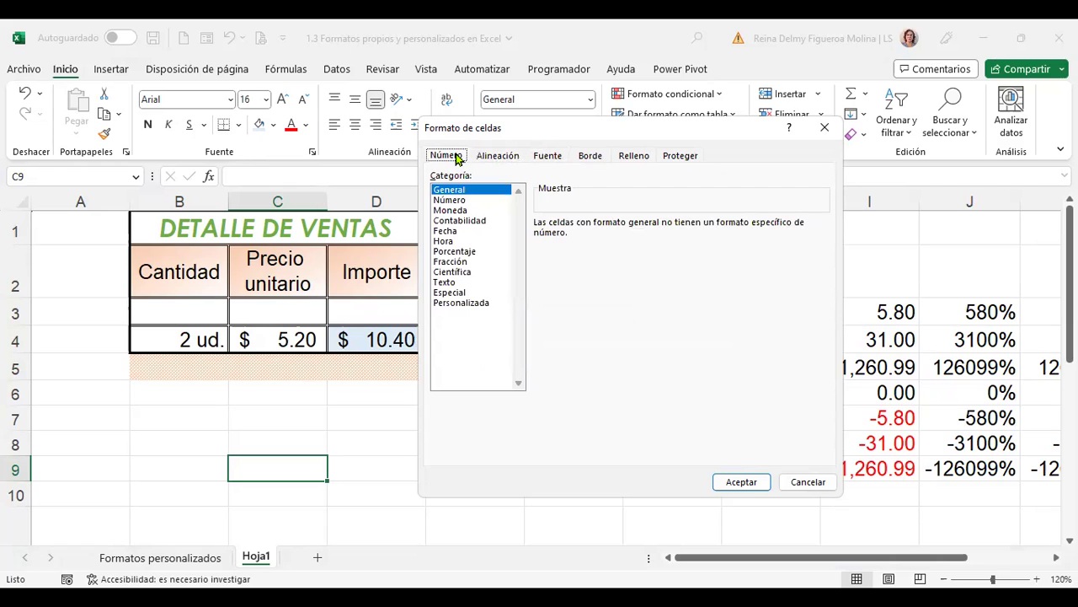
click(477, 305)
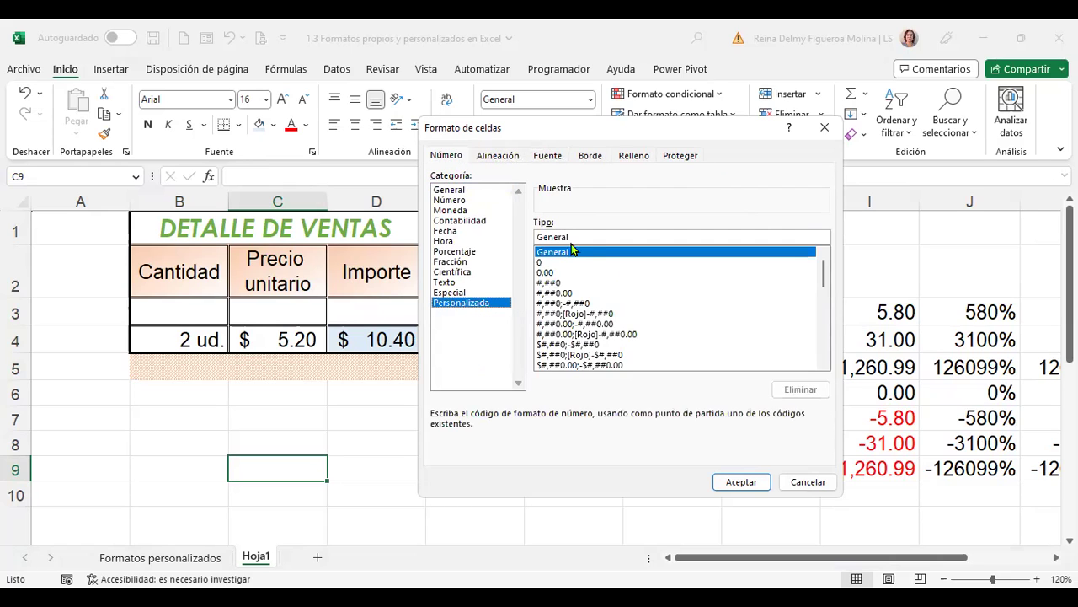
drag(822, 271, 827, 351)
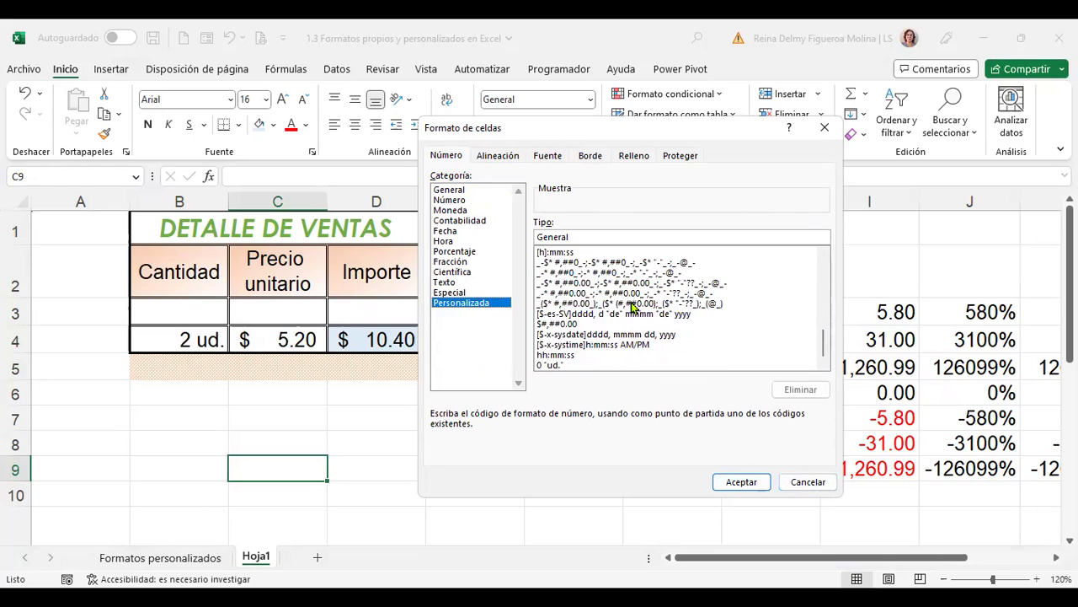
click(818, 484)
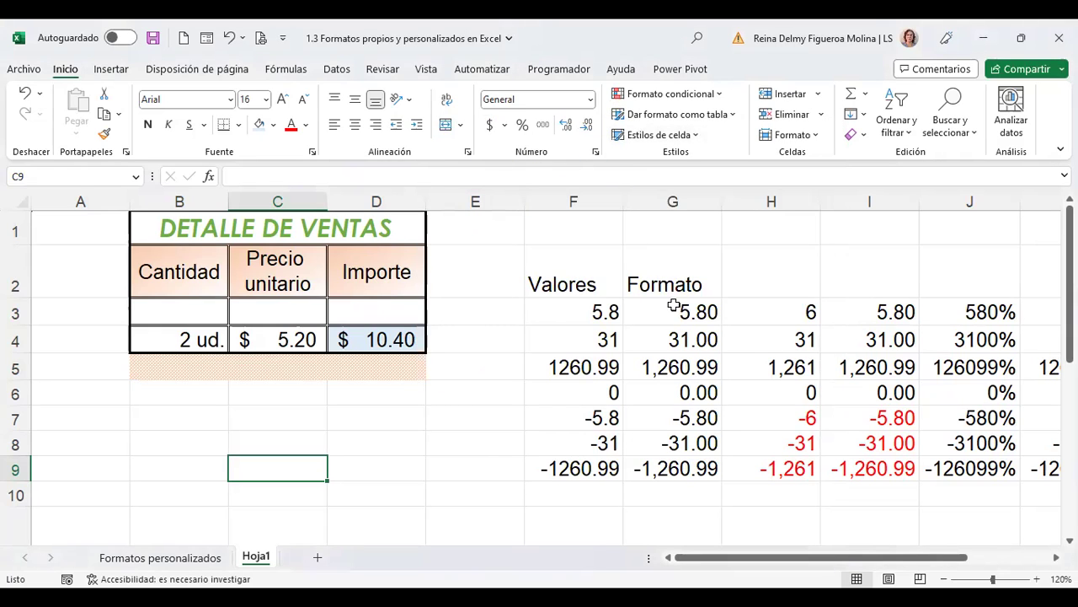
Step: Review the accounting format options for G3:G9, then cancel without changes
drag(669, 313, 678, 462)
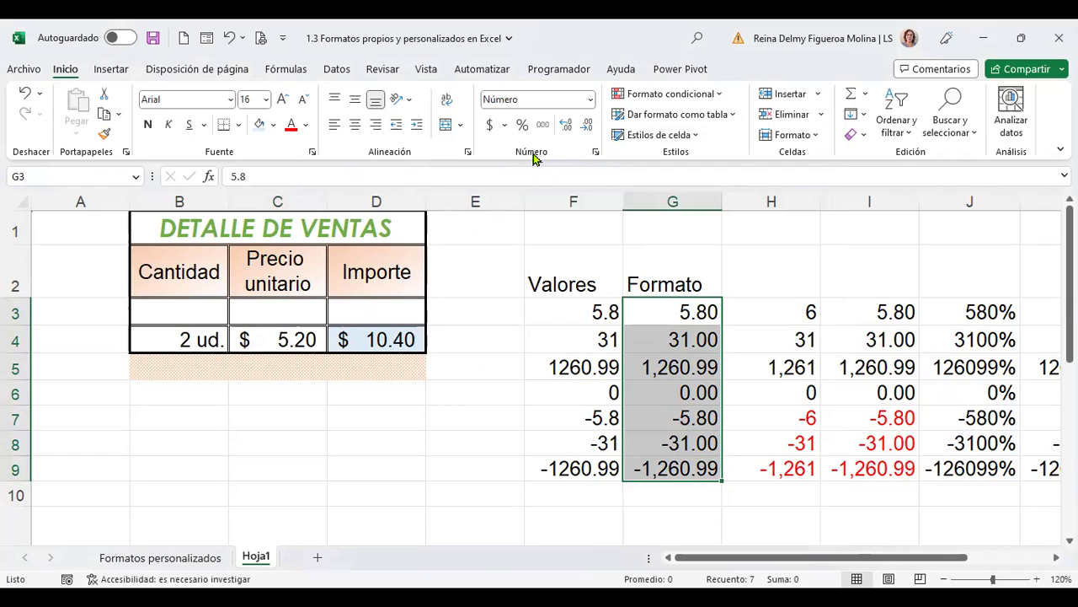
click(590, 100)
click(506, 127)
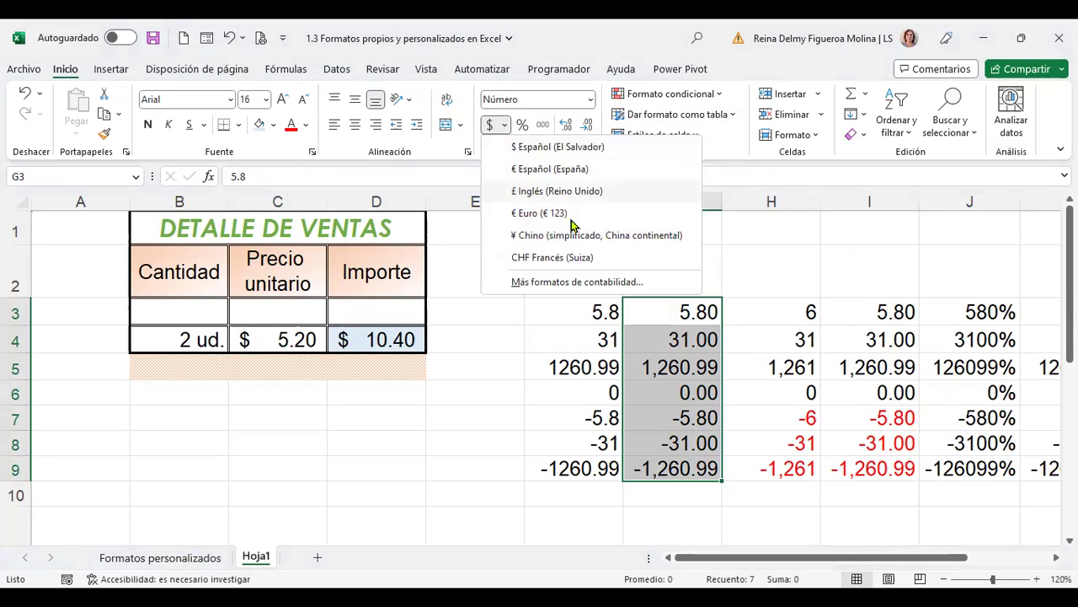
click(593, 283)
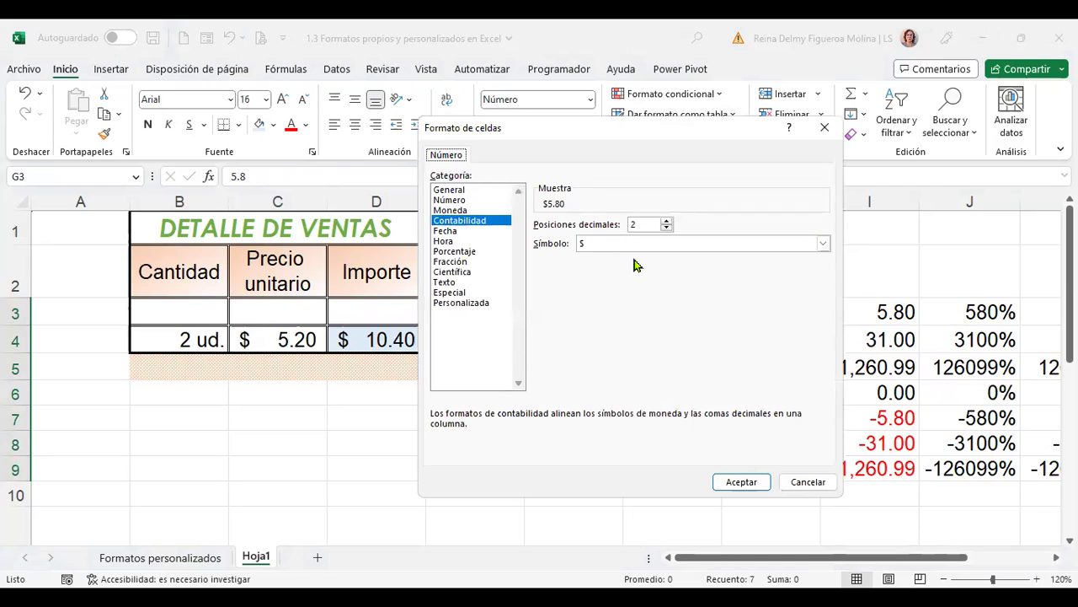
click(707, 250)
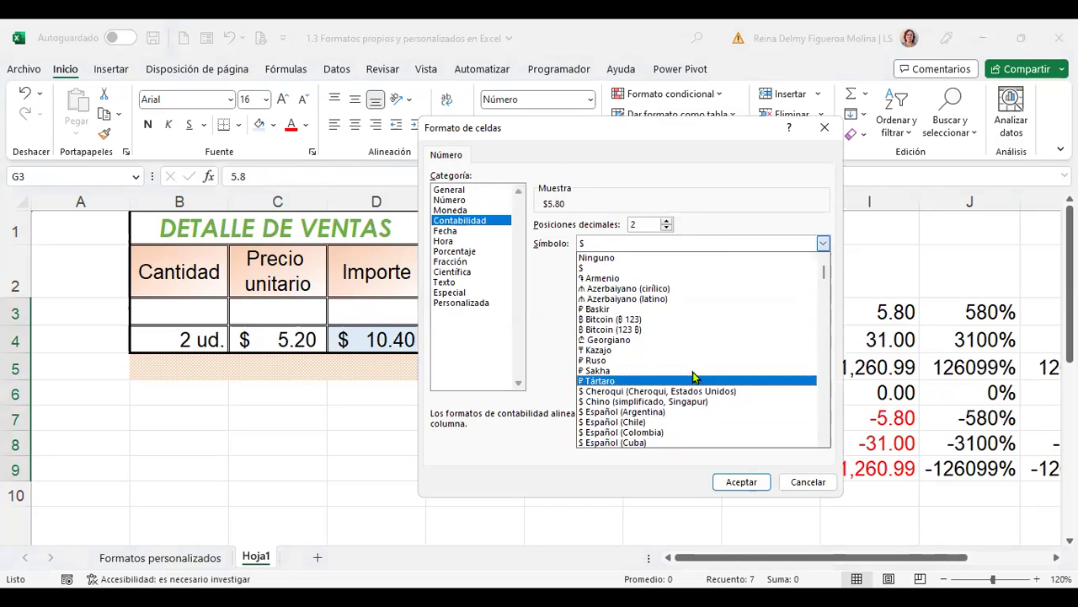
click(811, 484)
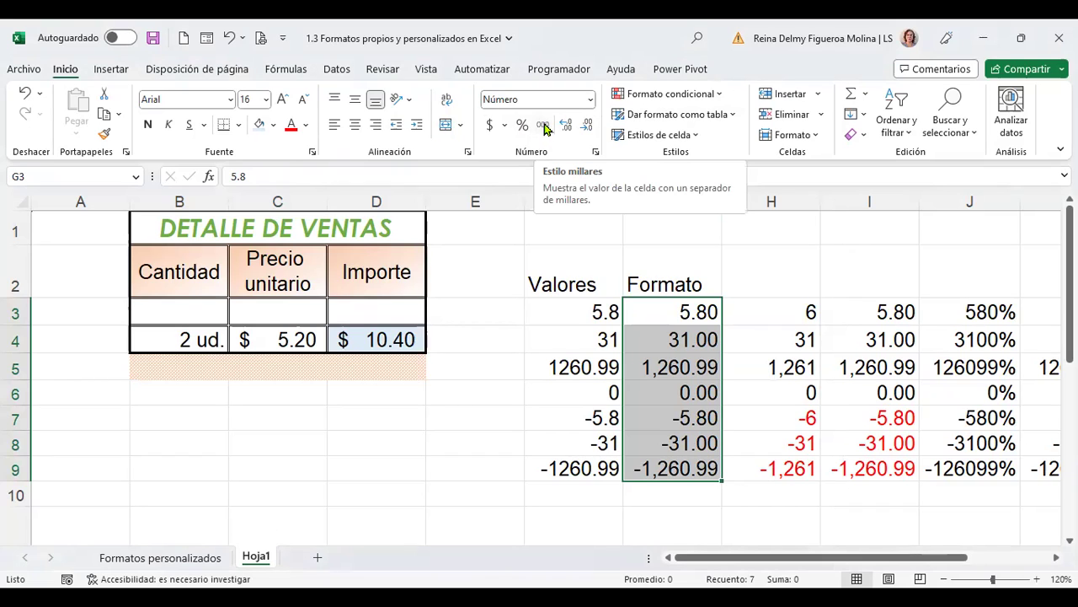
mouse_move(566, 125)
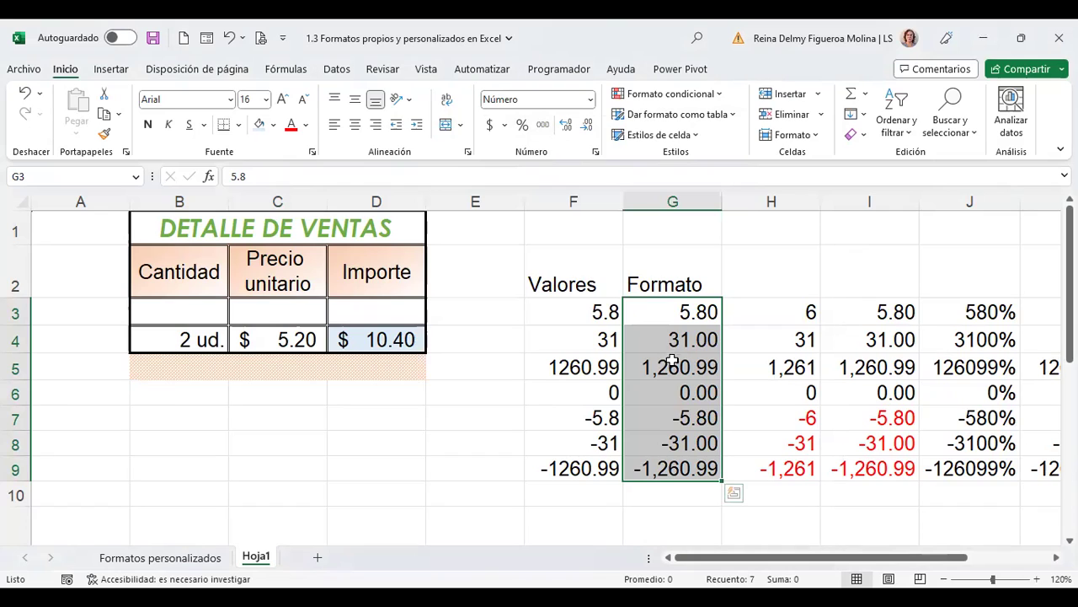
Step: Add three decimal places to G3:G9, then reduce them back to two decimals
click(567, 125)
click(567, 125)
click(567, 125)
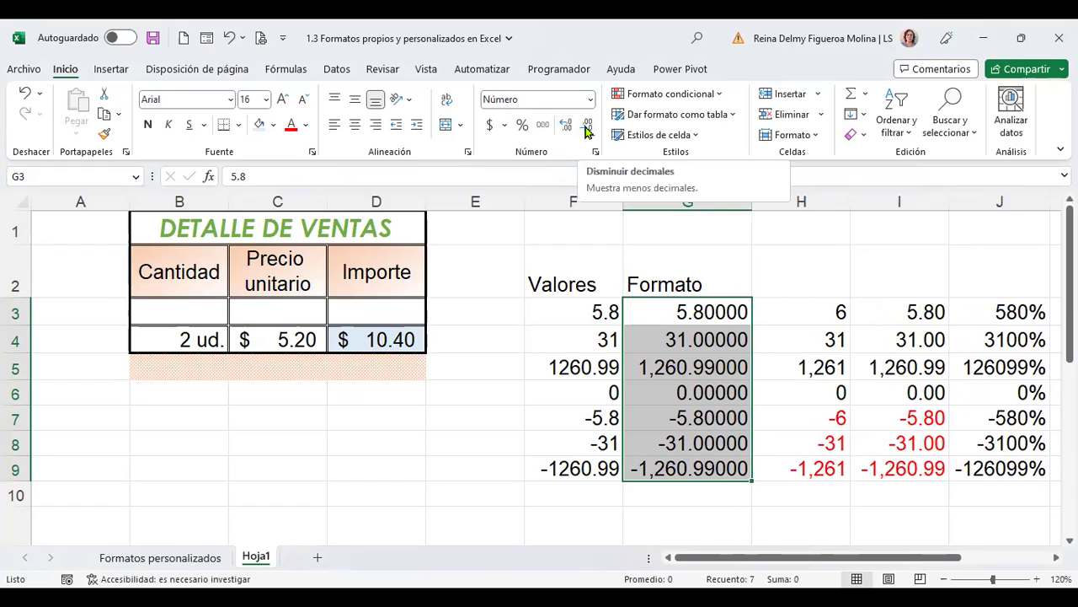
click(587, 126)
click(587, 128)
click(587, 128)
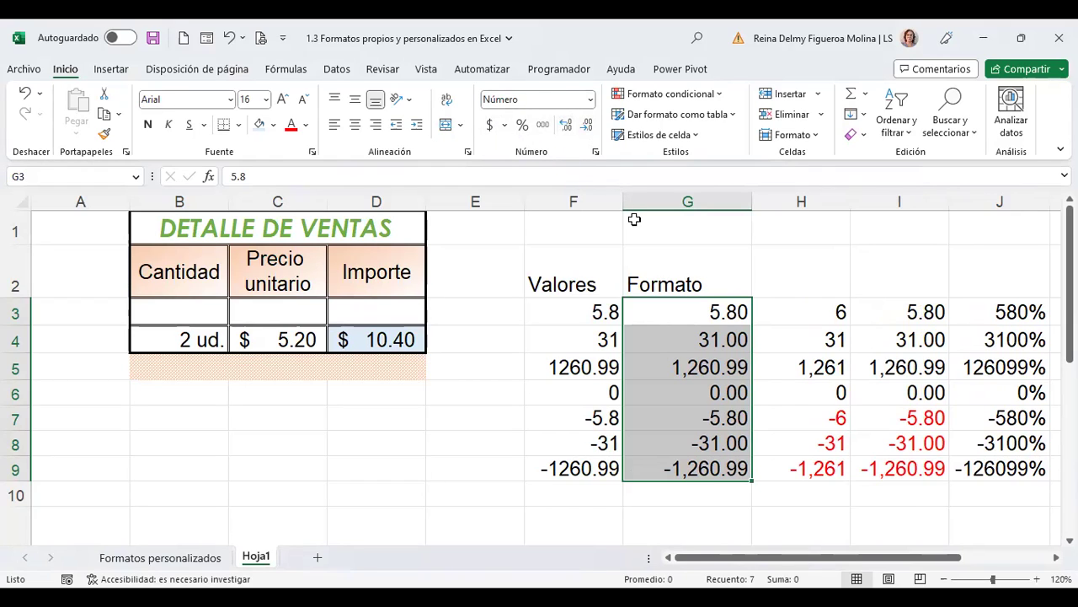
click(675, 283)
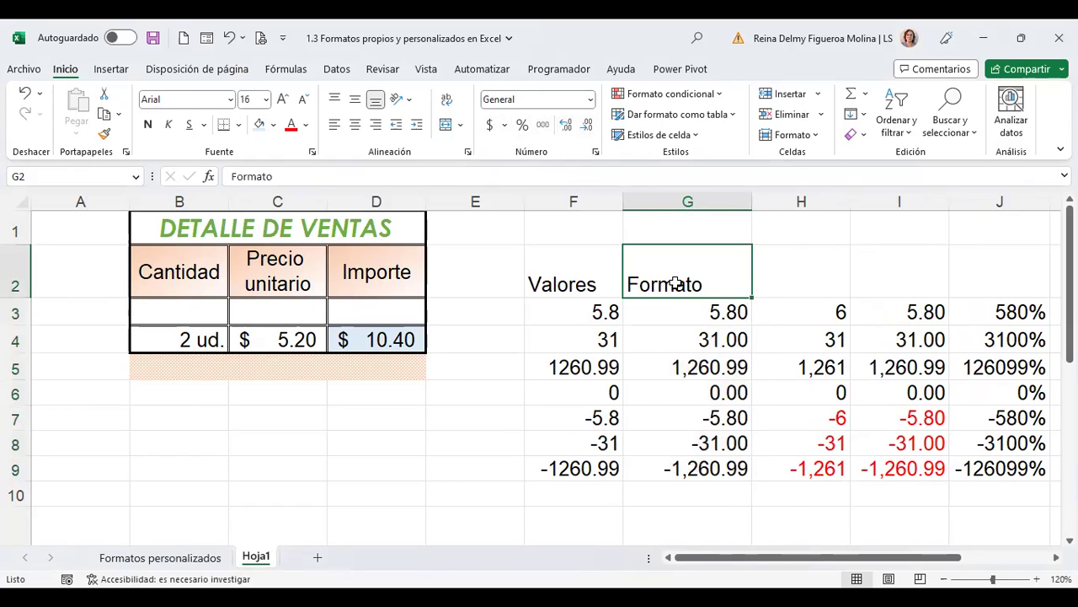